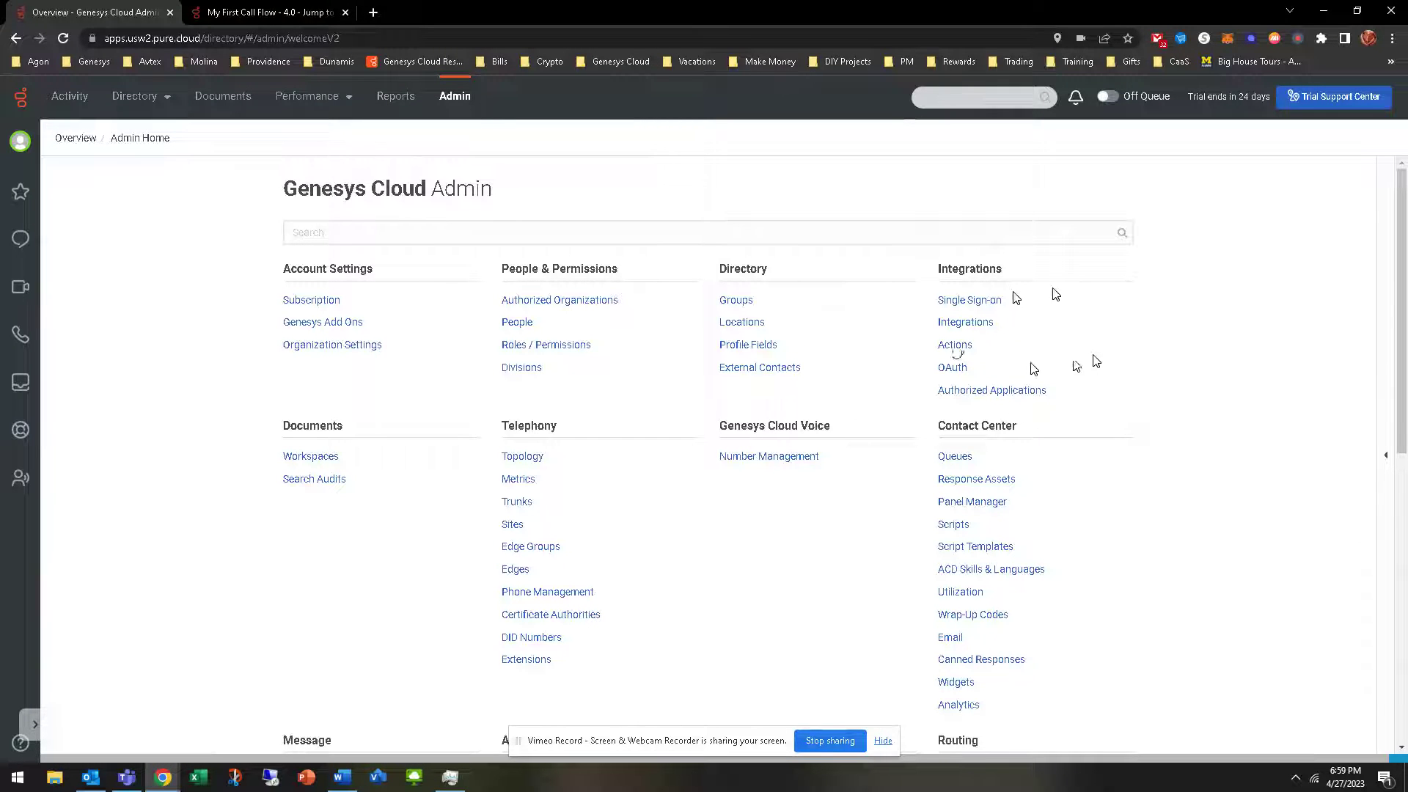
Open the Integrations > Actions list from Admin Home
left_click(954, 345)
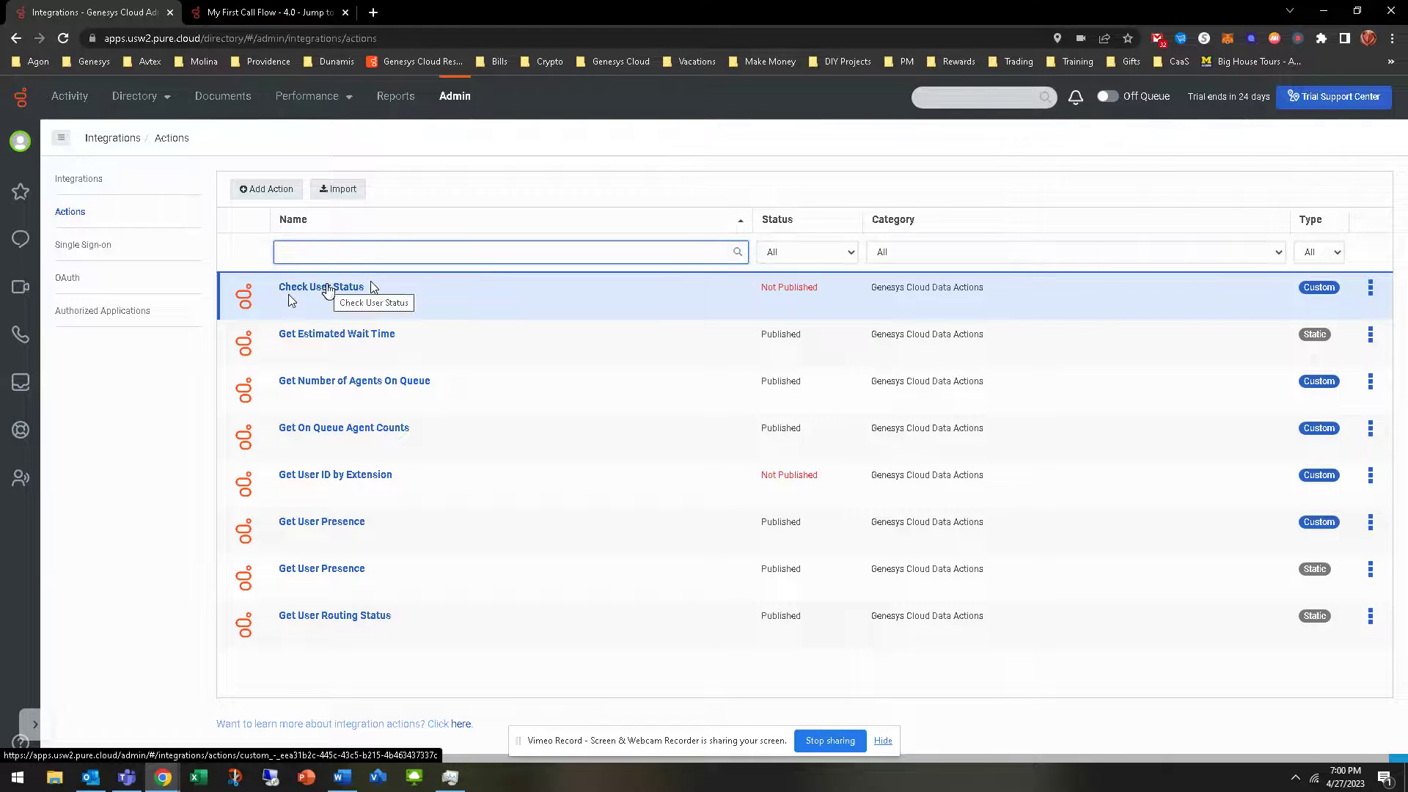
left_click(368, 286)
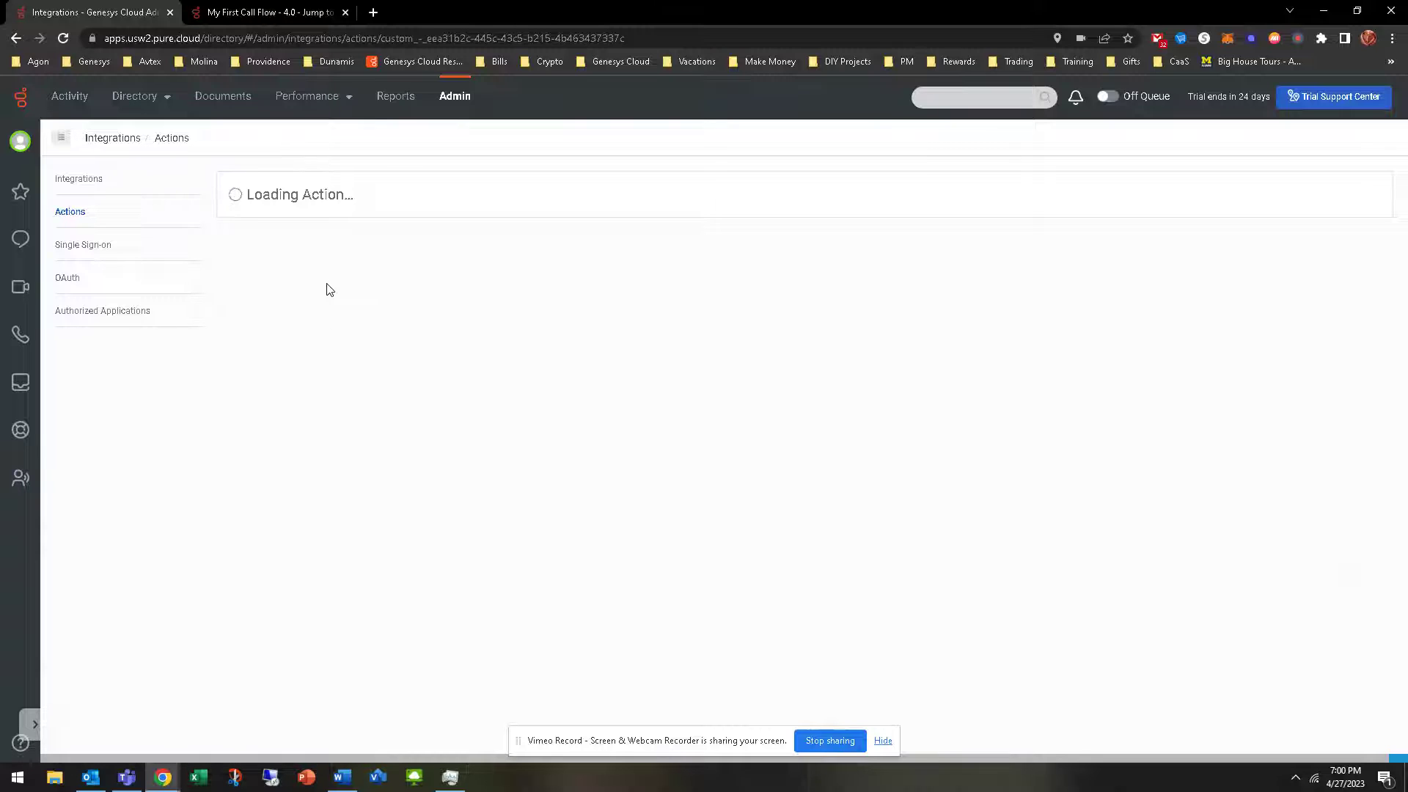
left_click(353, 187)
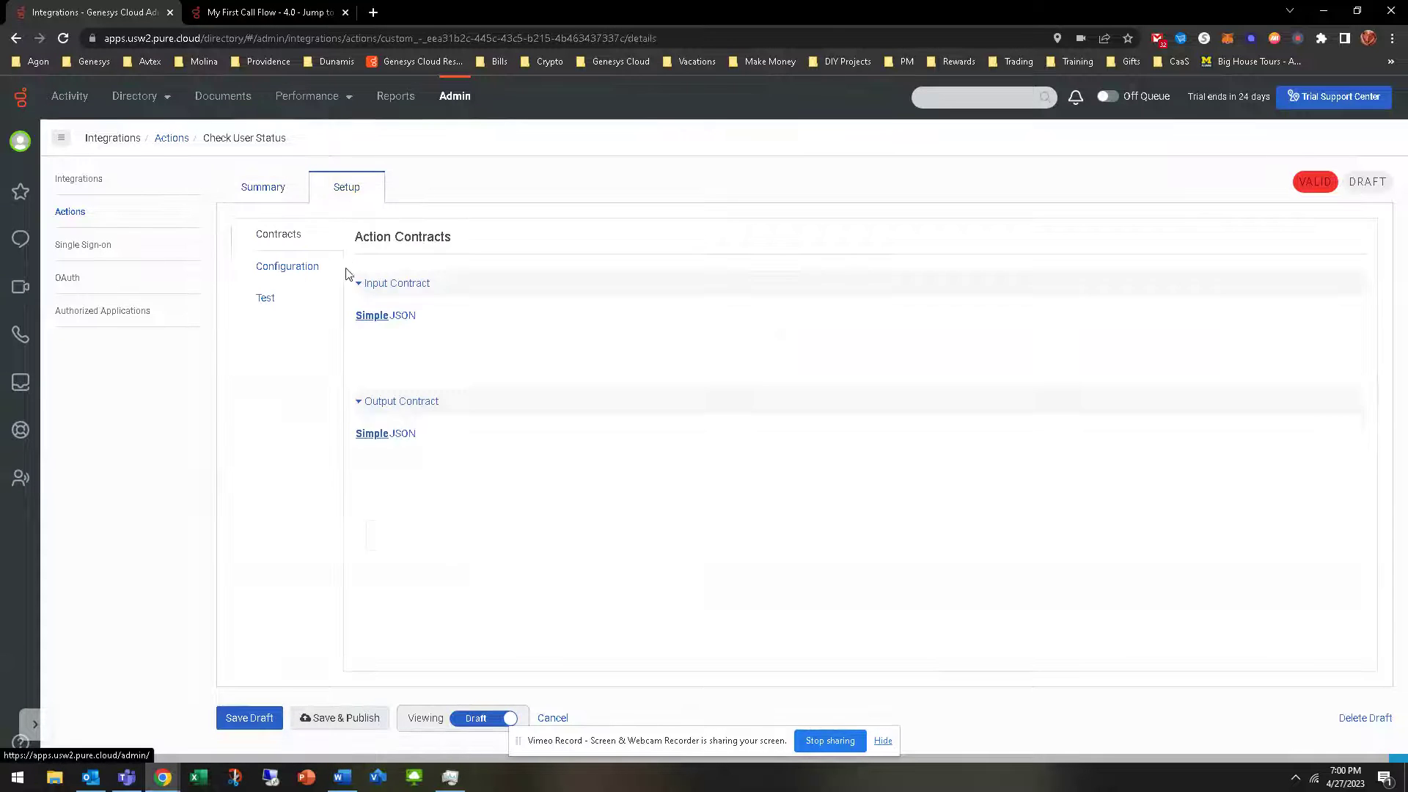
left_click(292, 312)
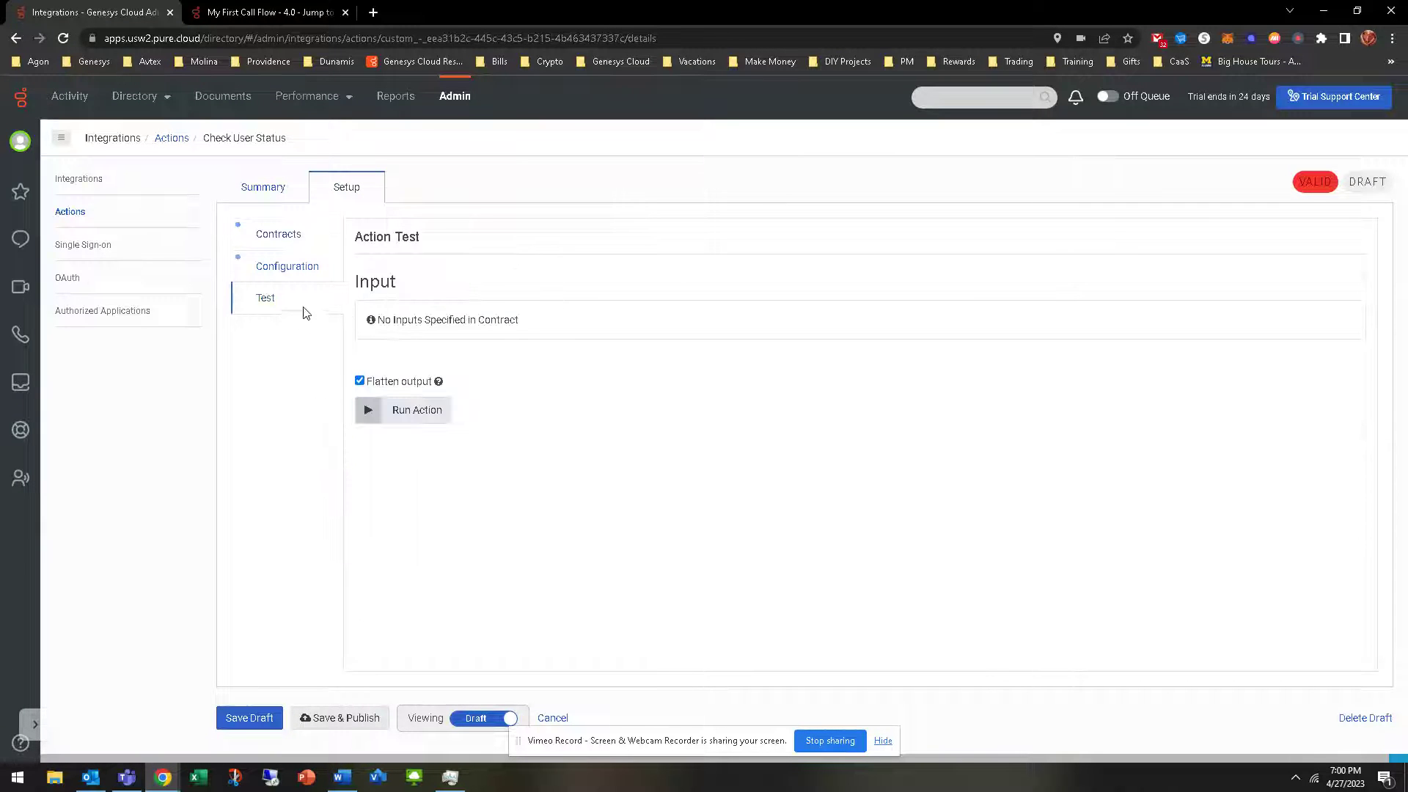
left_click(291, 269)
left_click(286, 235)
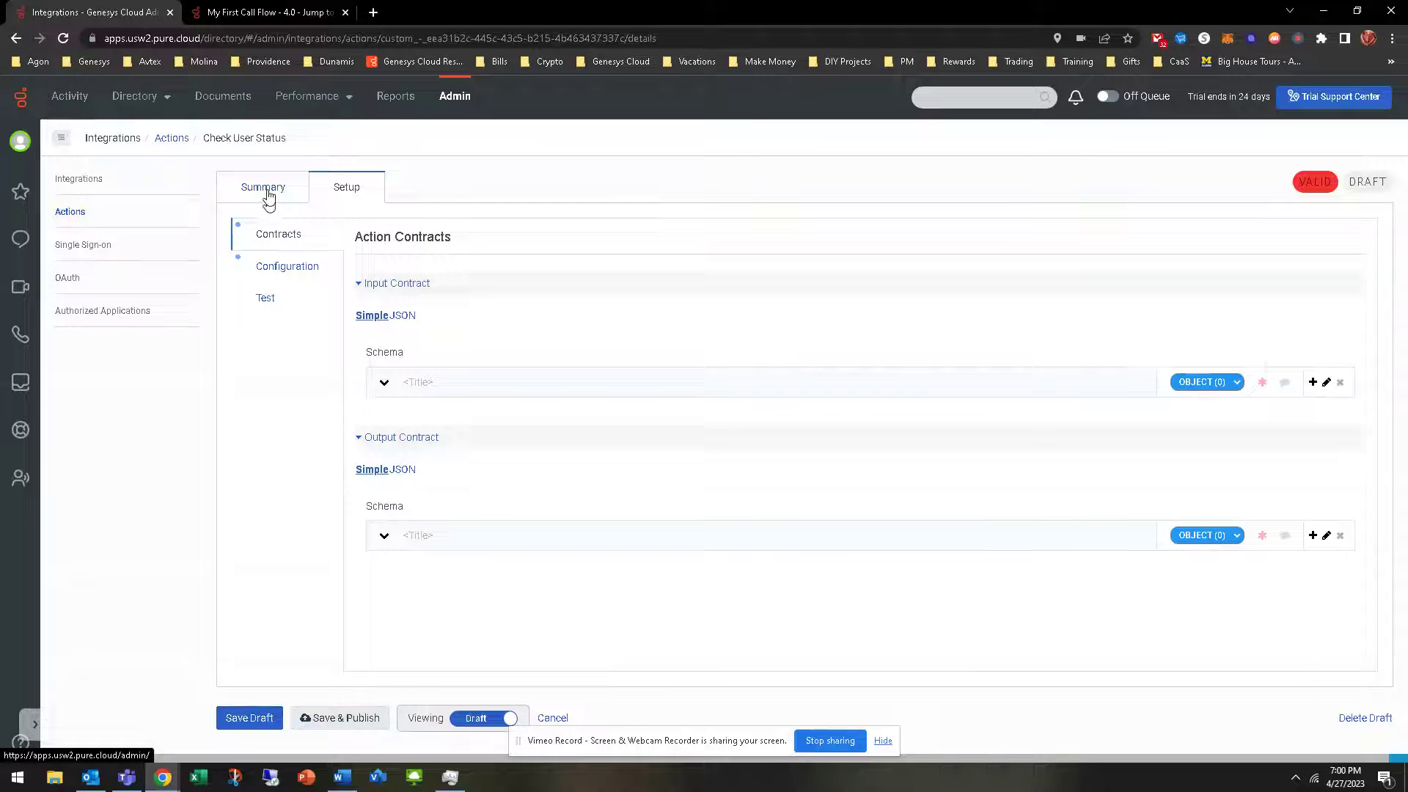
left_click(265, 189)
left_click(70, 212)
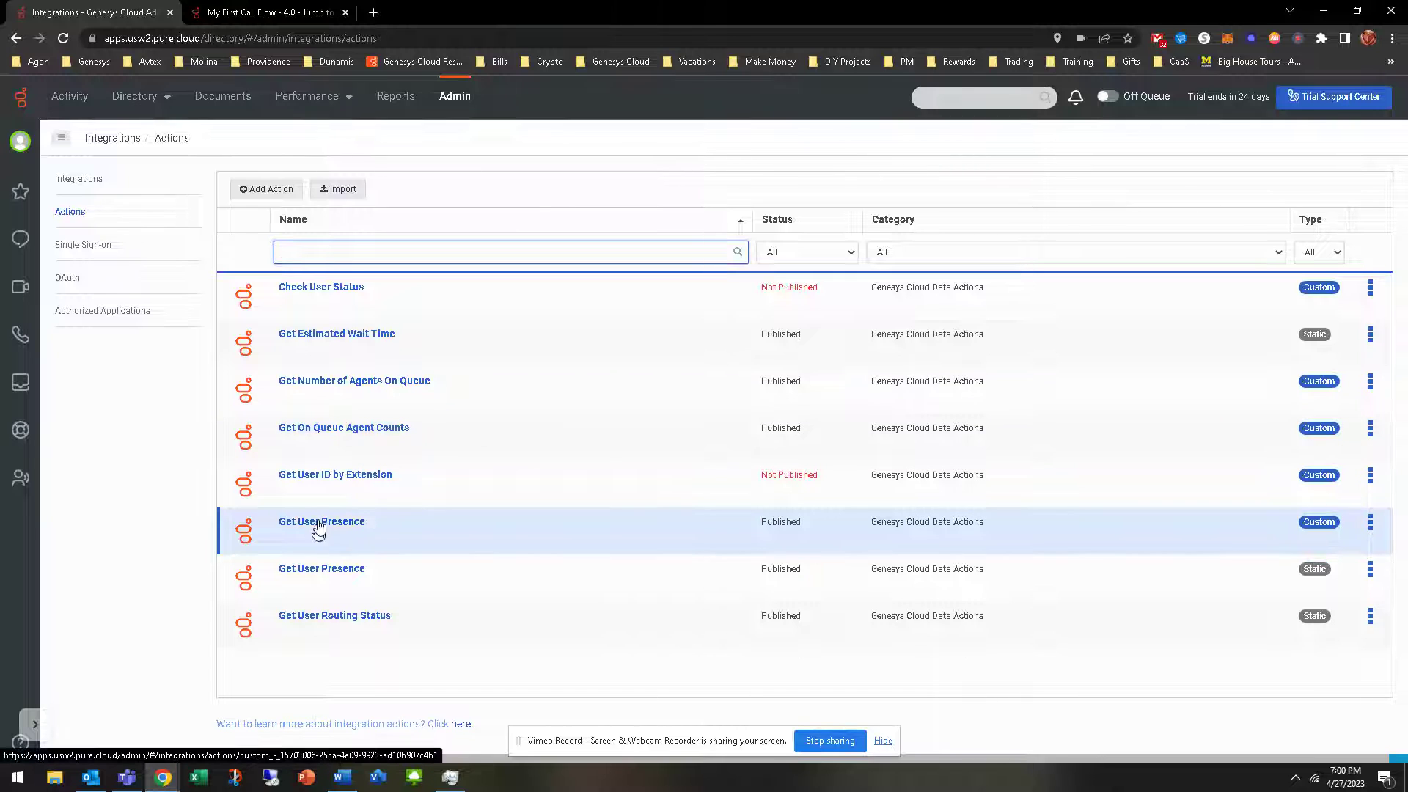
left_click(318, 529)
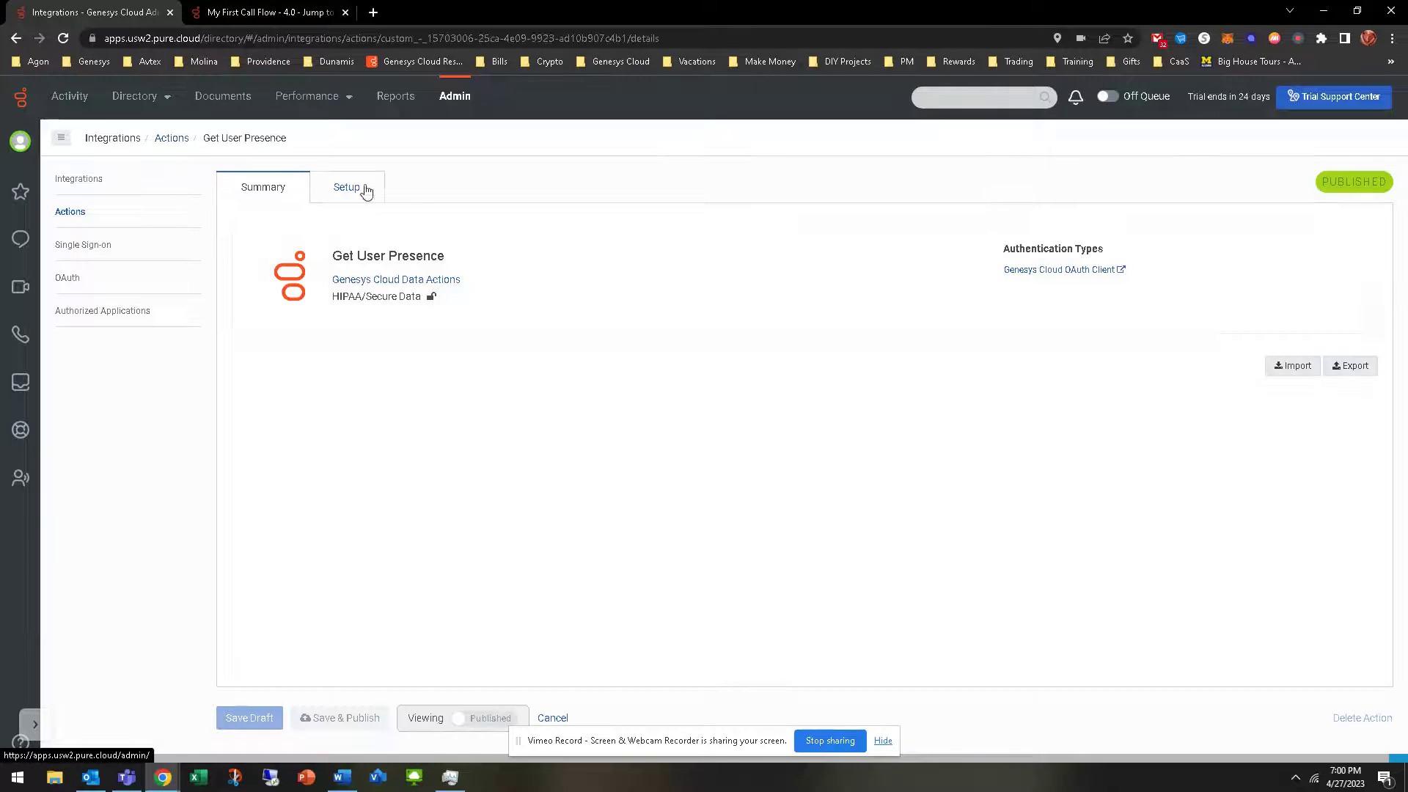
left_click(349, 188)
left_click(267, 300)
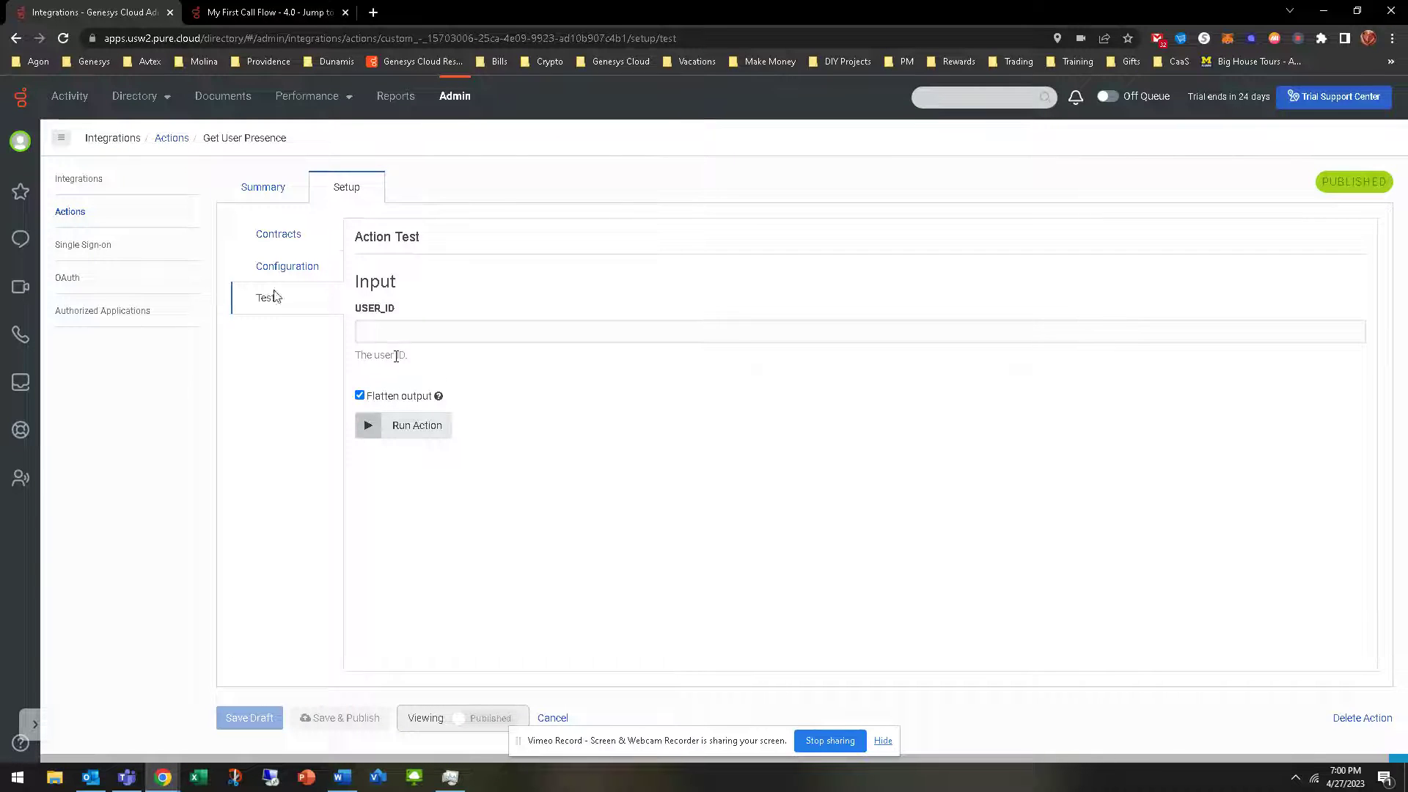
left_click(73, 213)
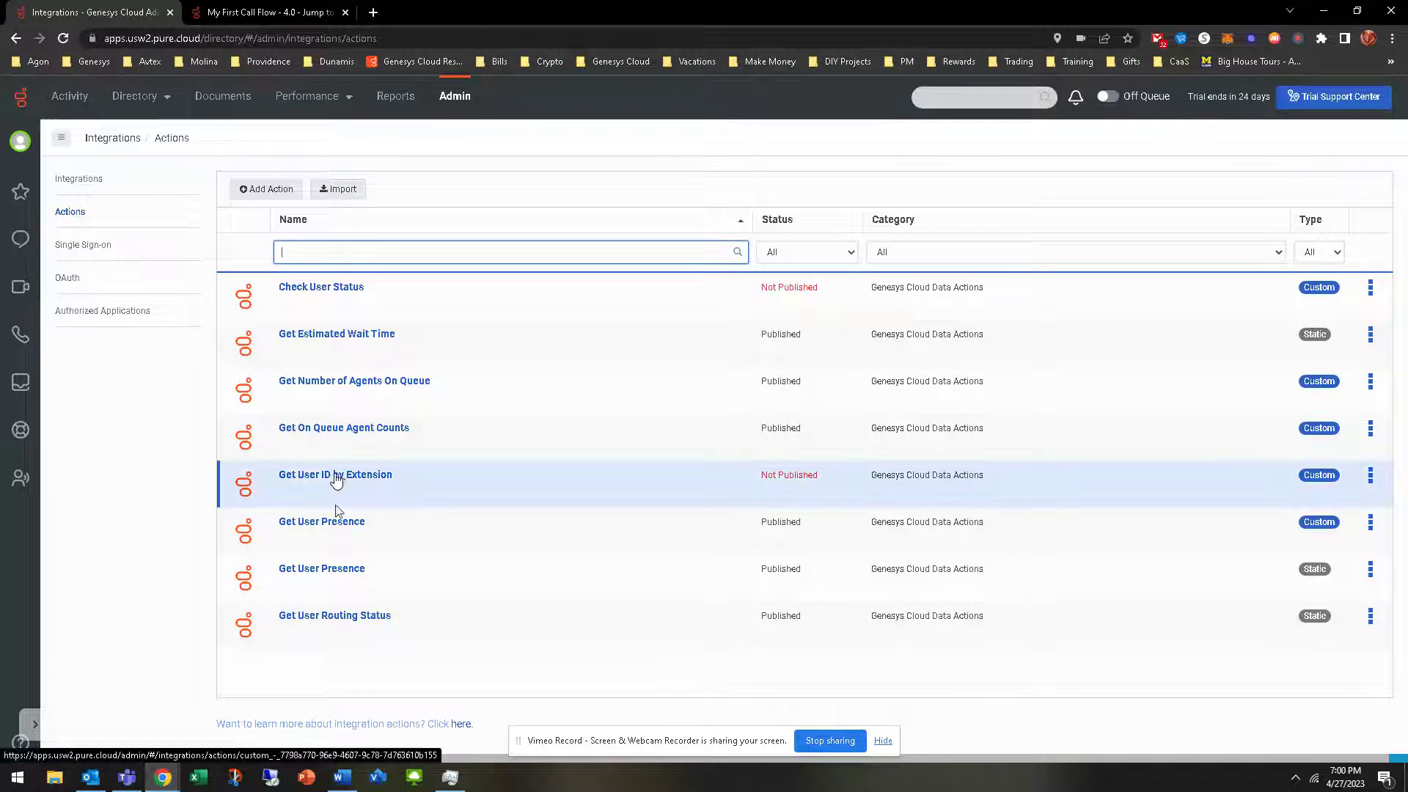
Test-run Get User ID by Extension with userExtension 1001
left_click(337, 477)
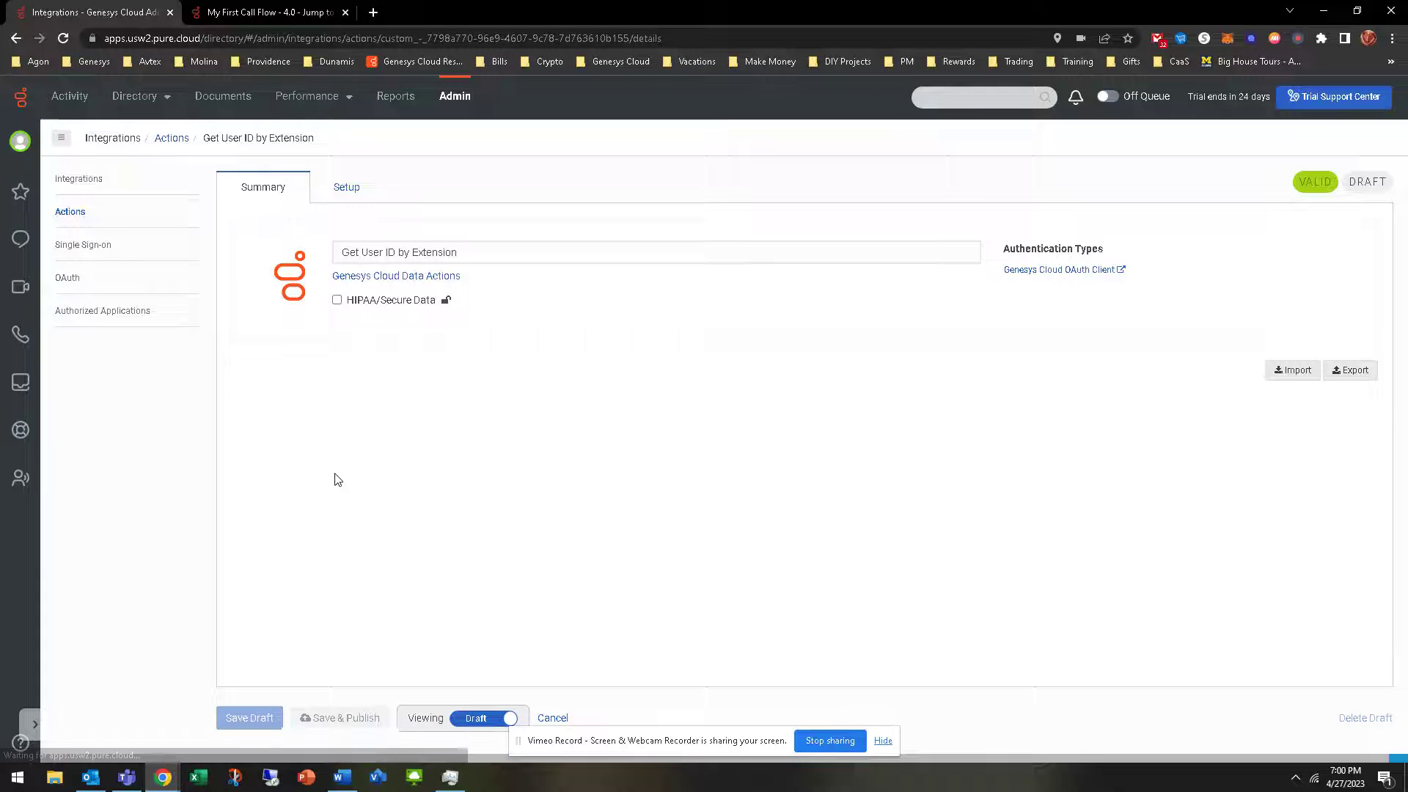
left_click(345, 192)
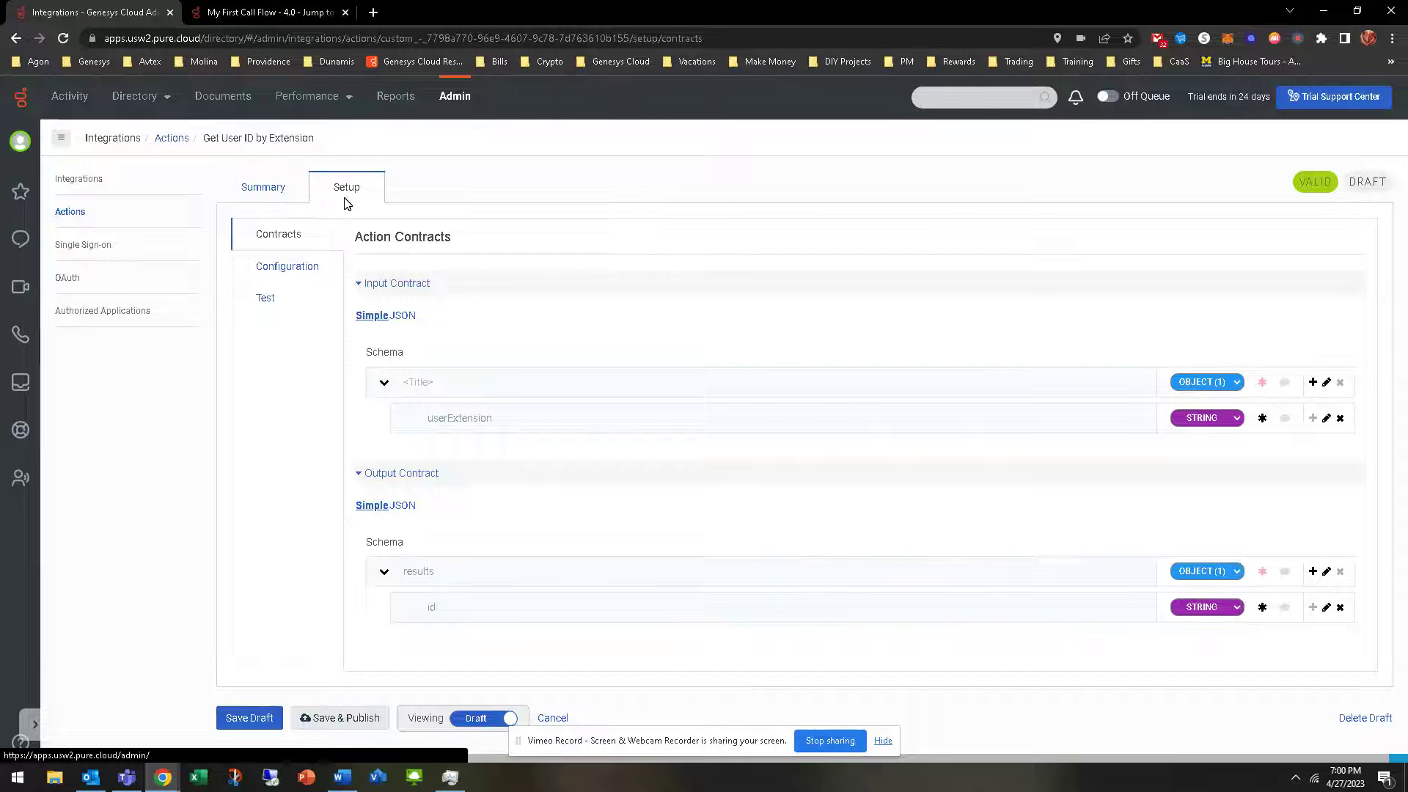
left_click(267, 298)
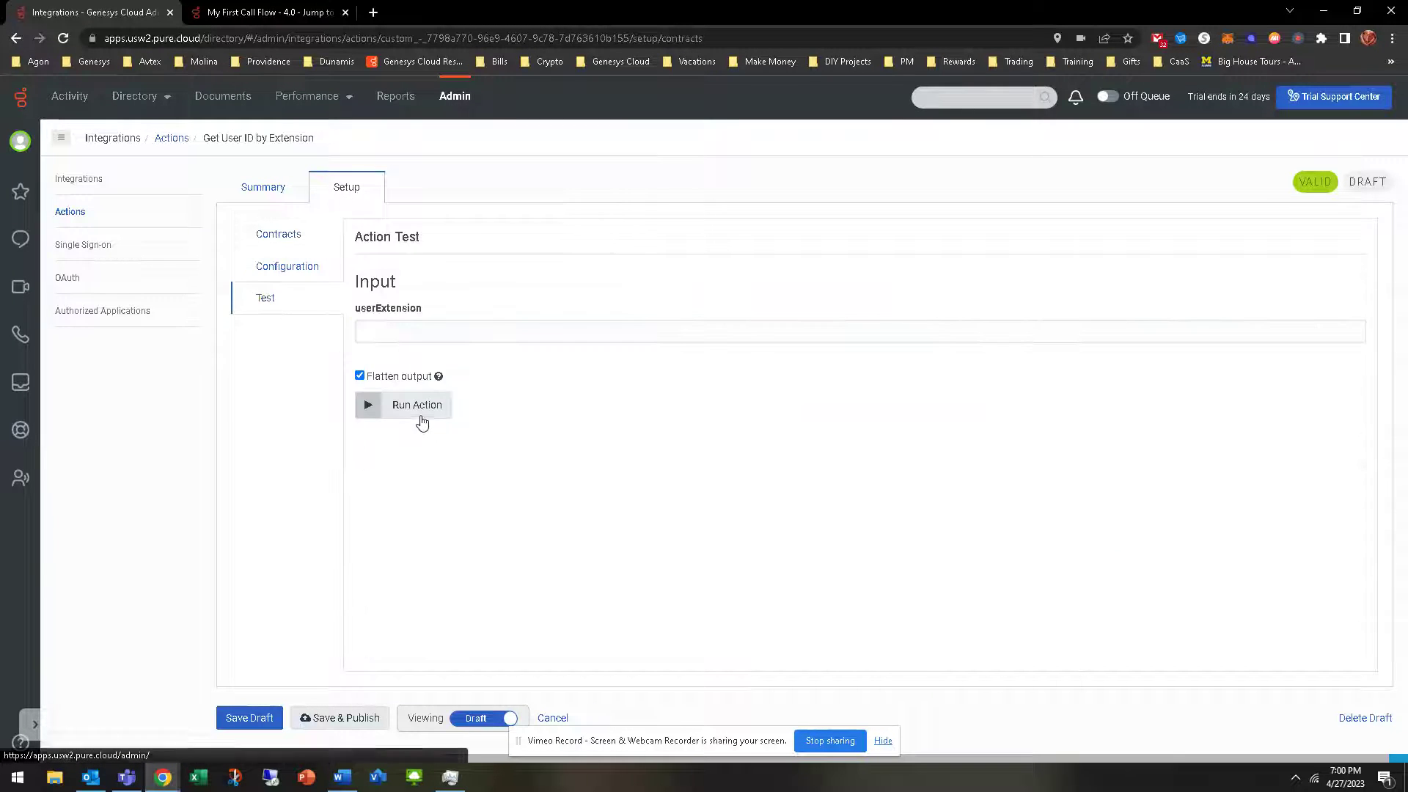
left_click(413, 334)
type("10012")
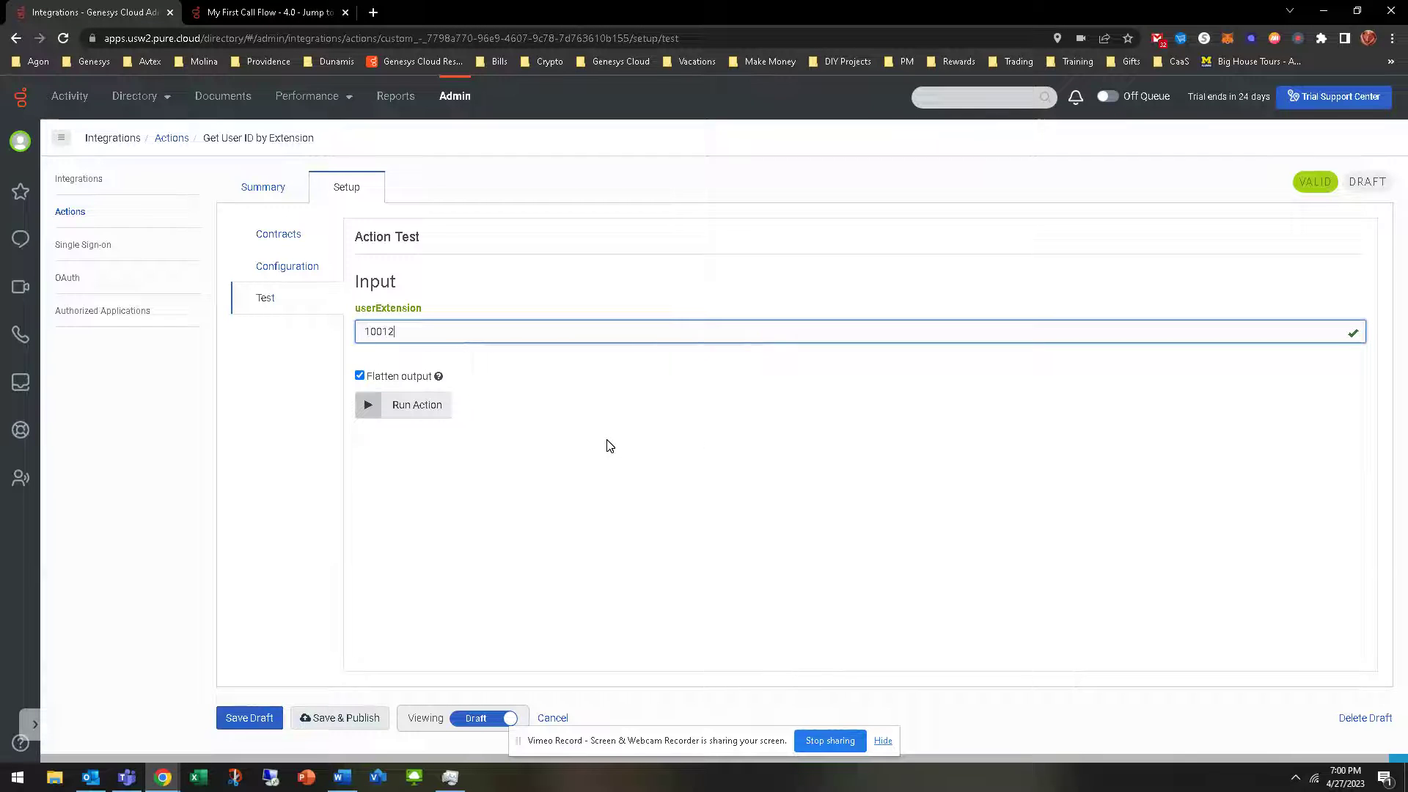
left_click(369, 408)
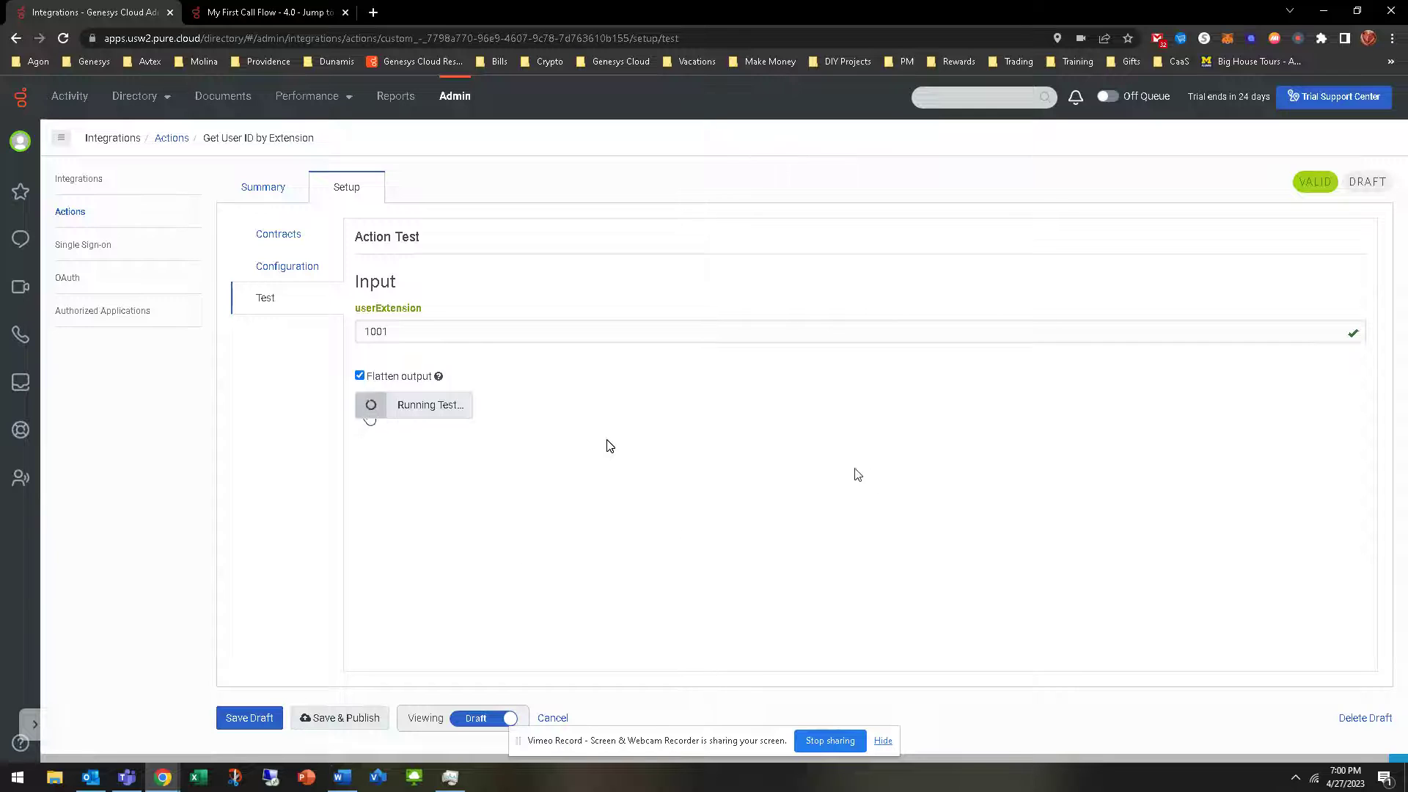
Copy the returned user id and go back to the Actions list
scroll(586, 440, "down", 3)
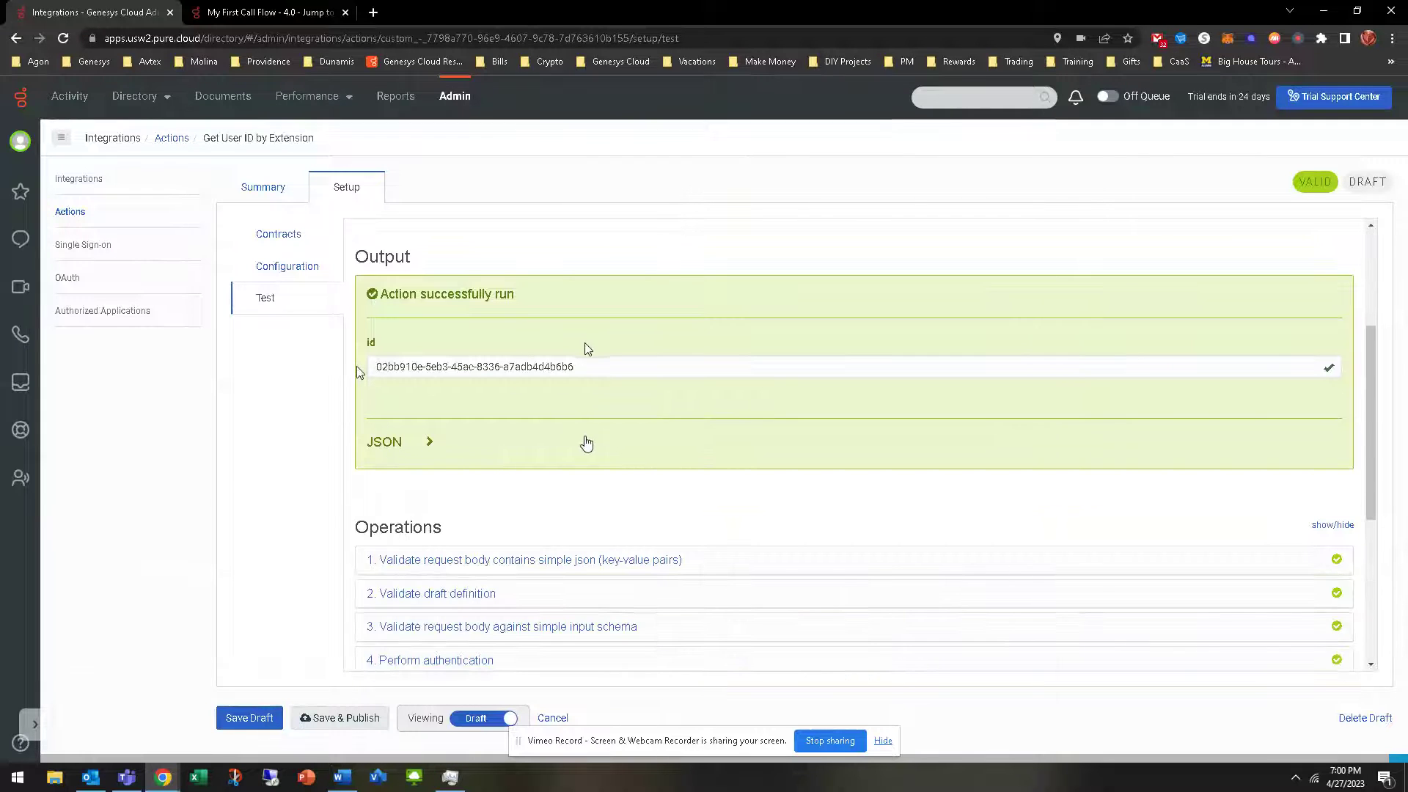
left_click_drag(587, 364, 370, 375)
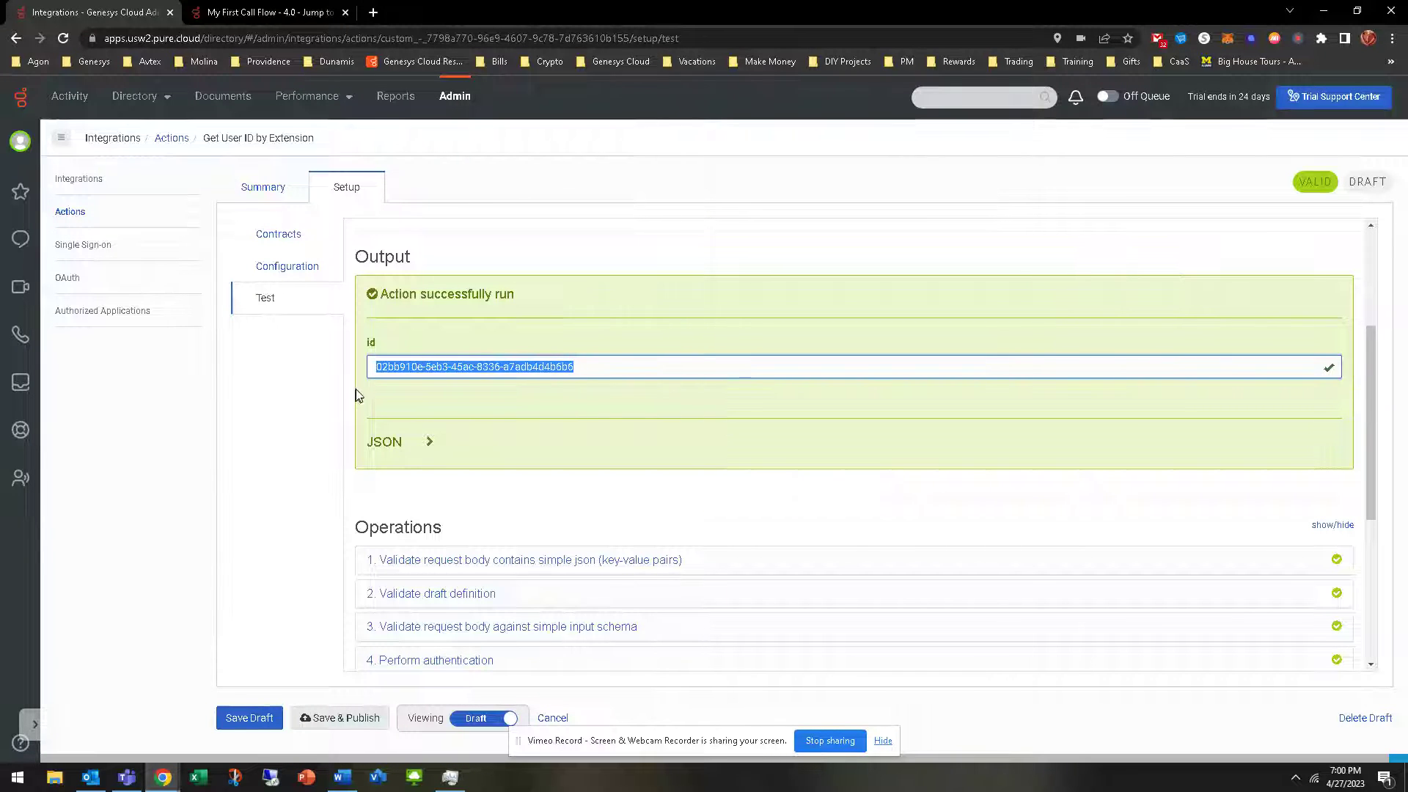
scroll(452, 327, "up", 3)
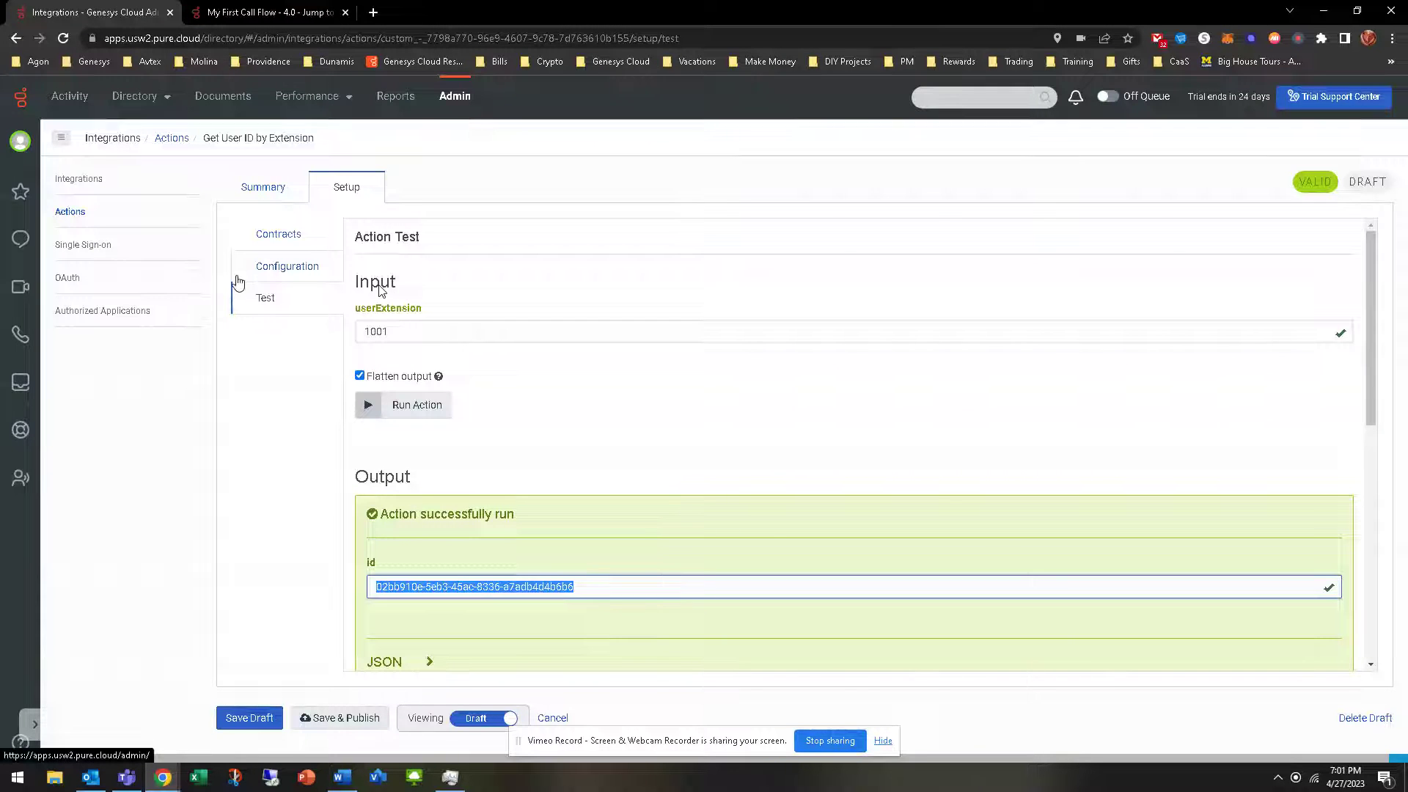
left_click(72, 213)
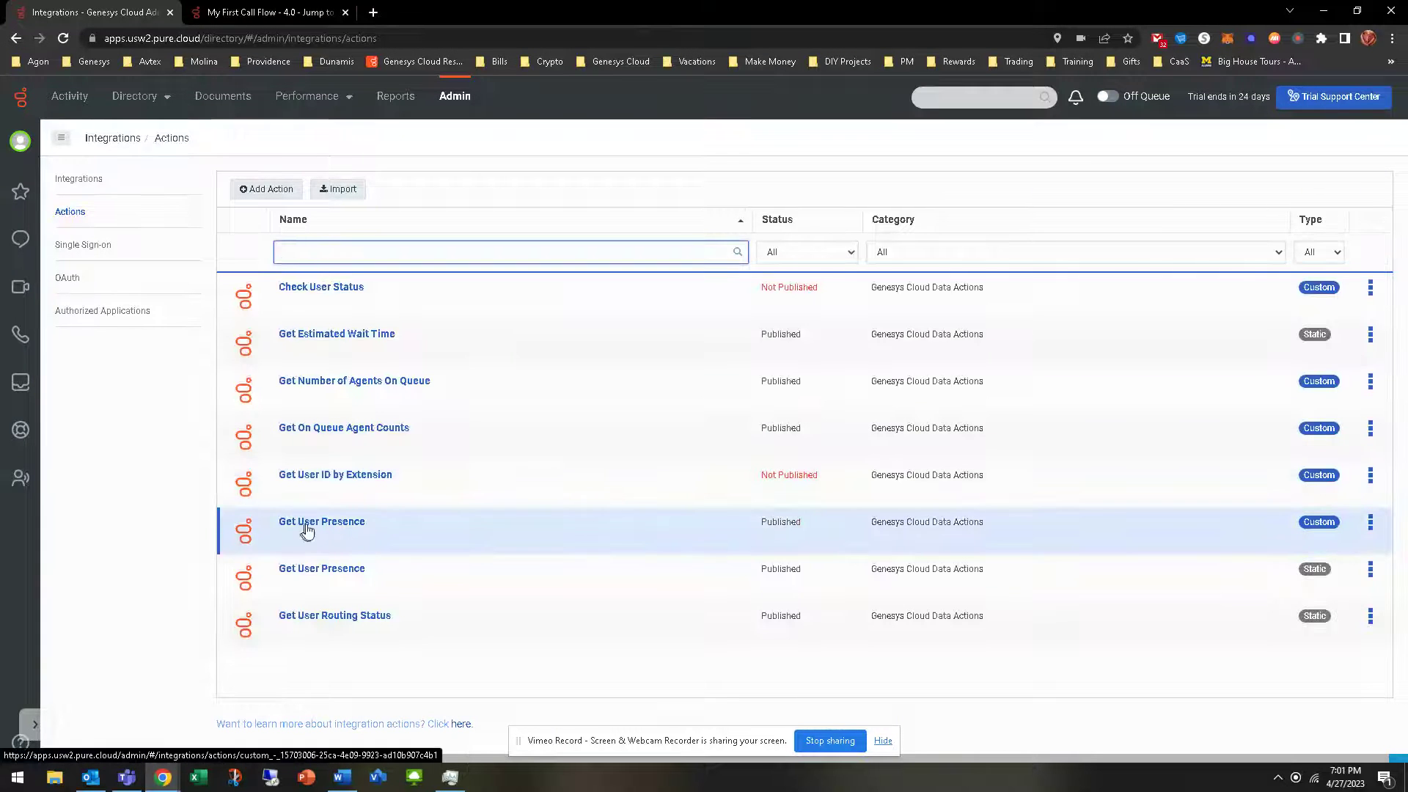
Run Get User Presence with the pasted user id and review the Offline output
left_click(306, 523)
left_click(350, 187)
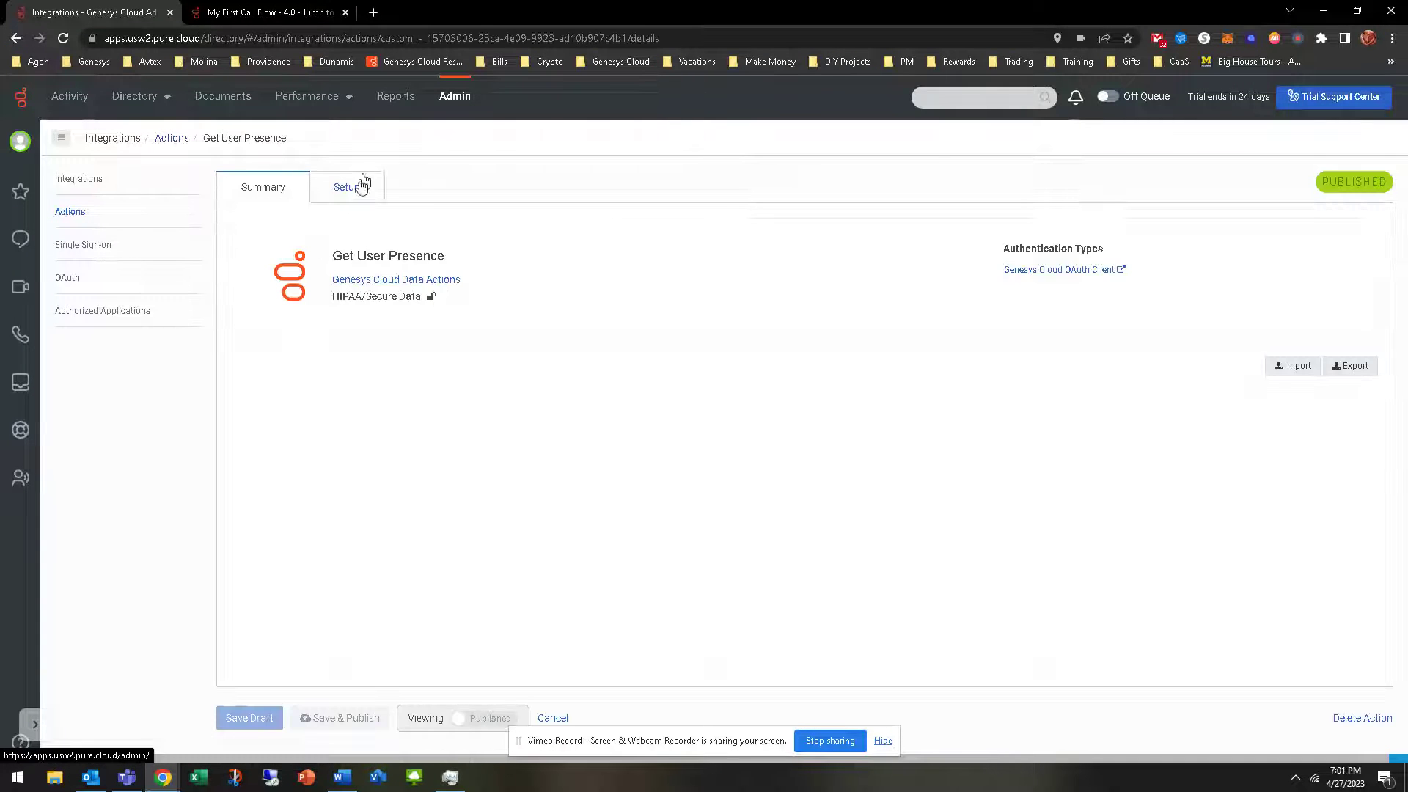
left_click(267, 297)
left_click(417, 337)
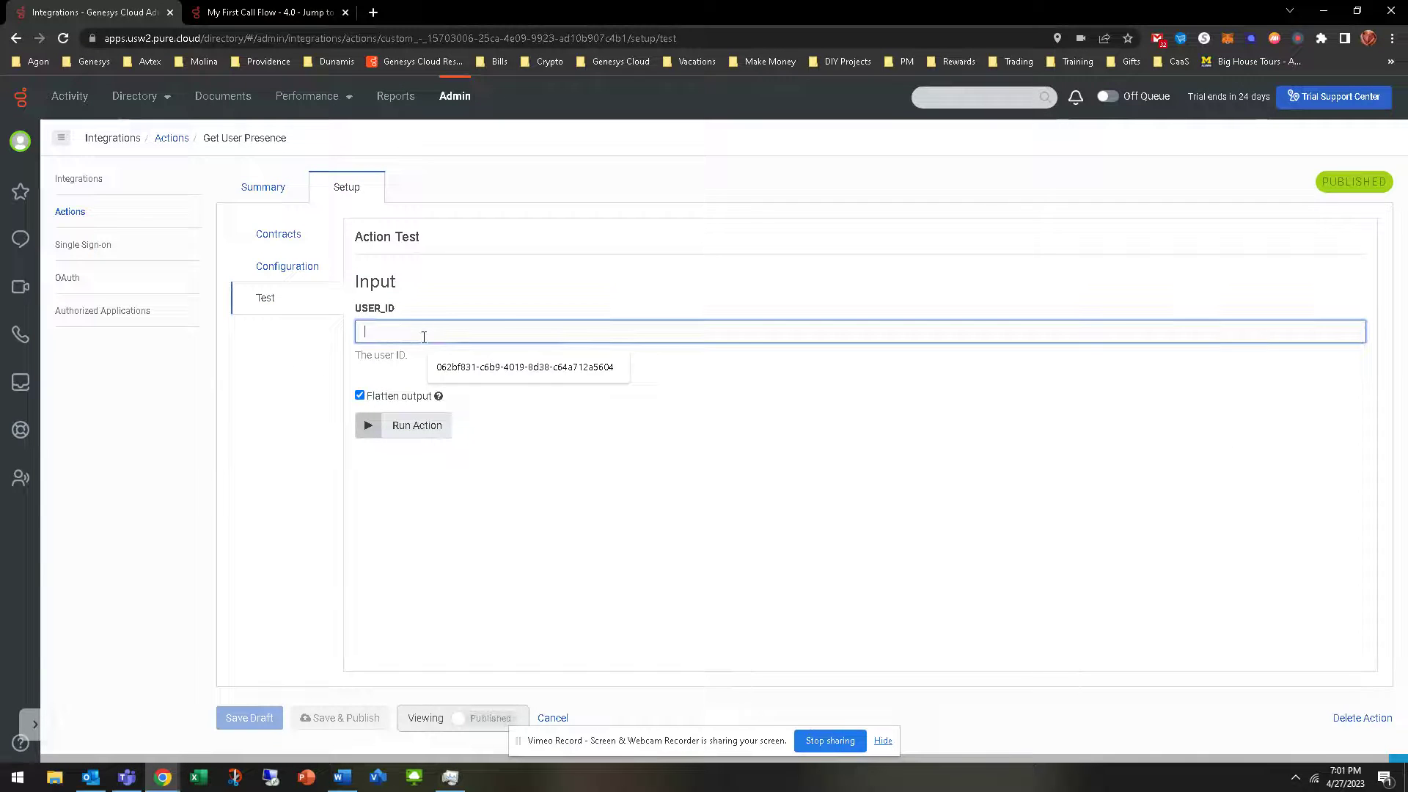
type("02bb910e-5ea3-45ac-8336-a7adb4d4b6b6")
left_click(400, 431)
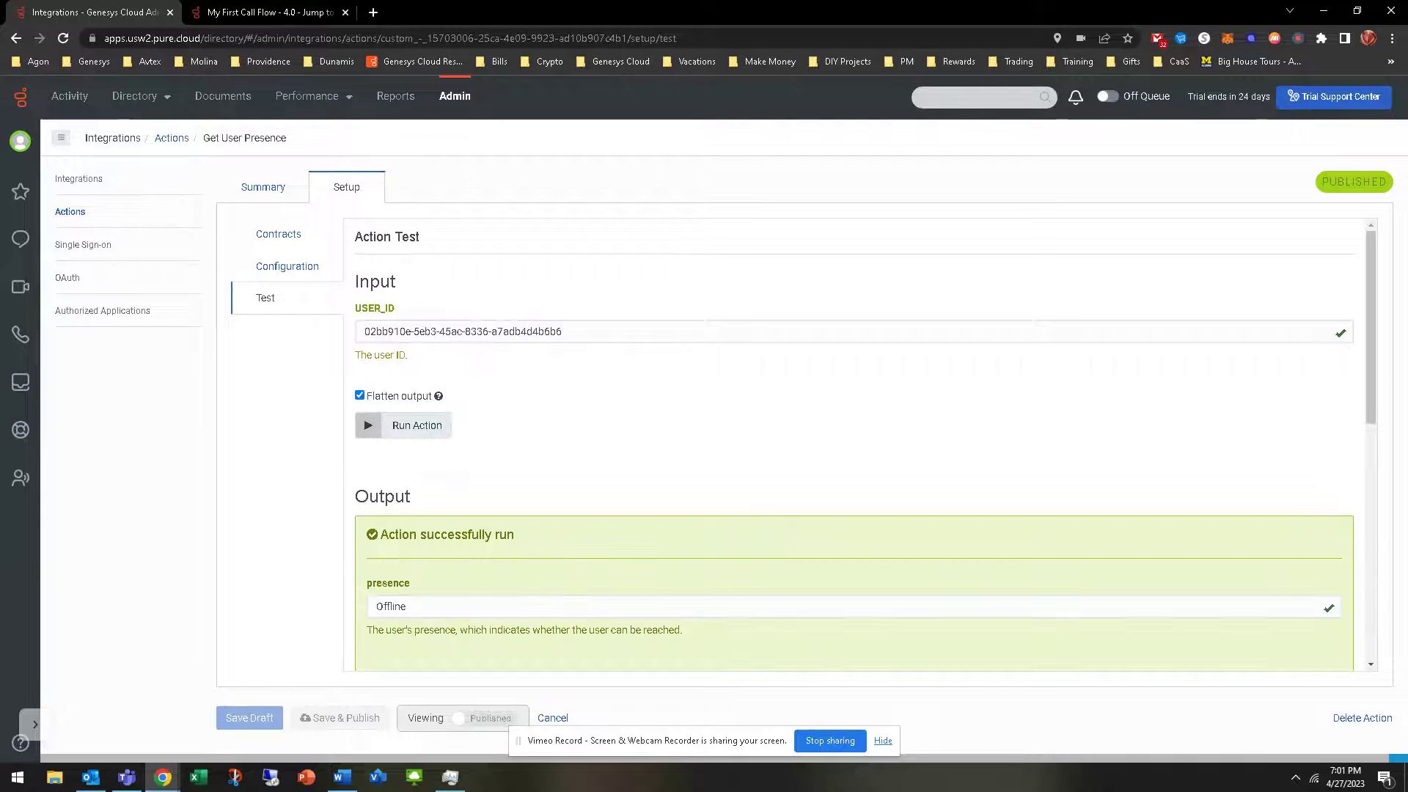
scroll(741, 507, "down", 3)
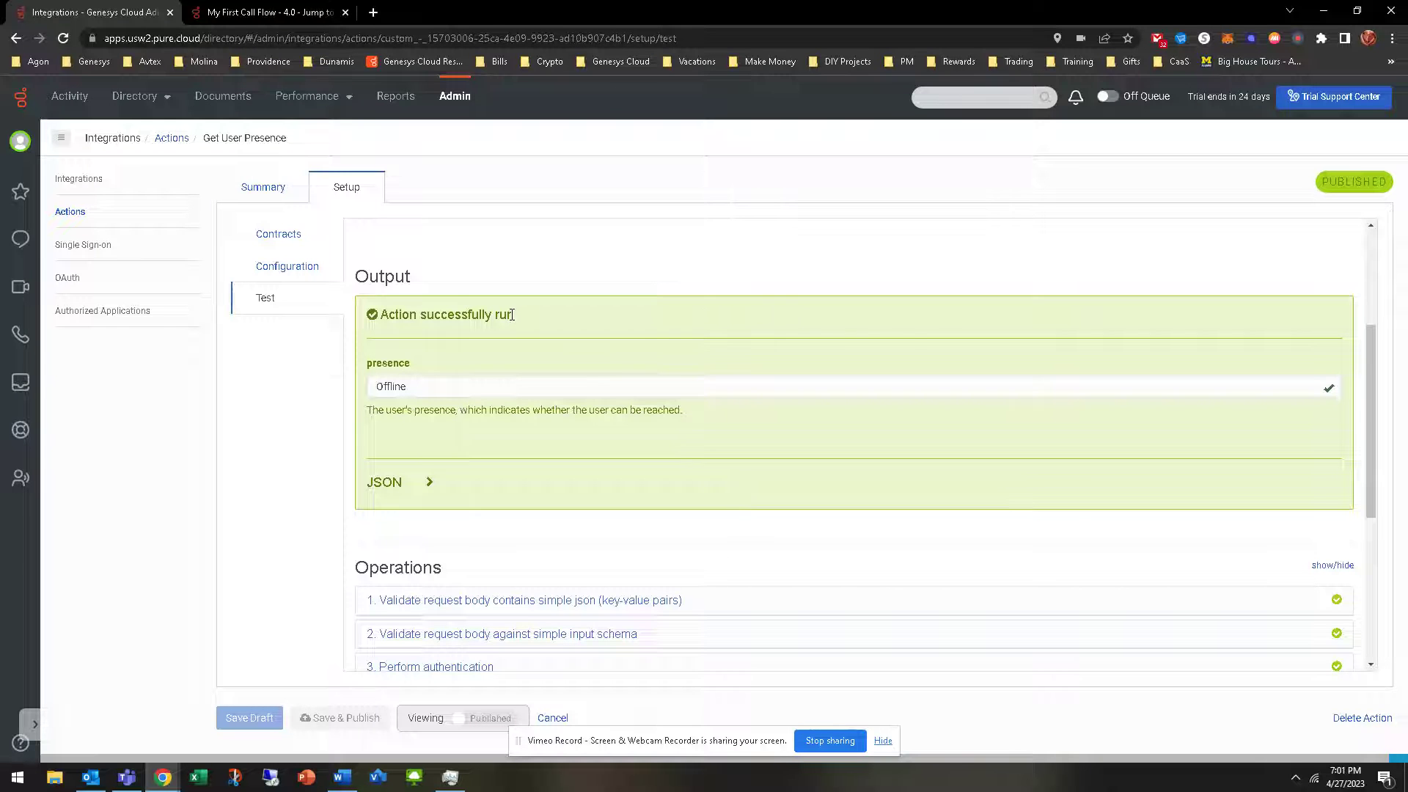
scroll(493, 355, "up", 2)
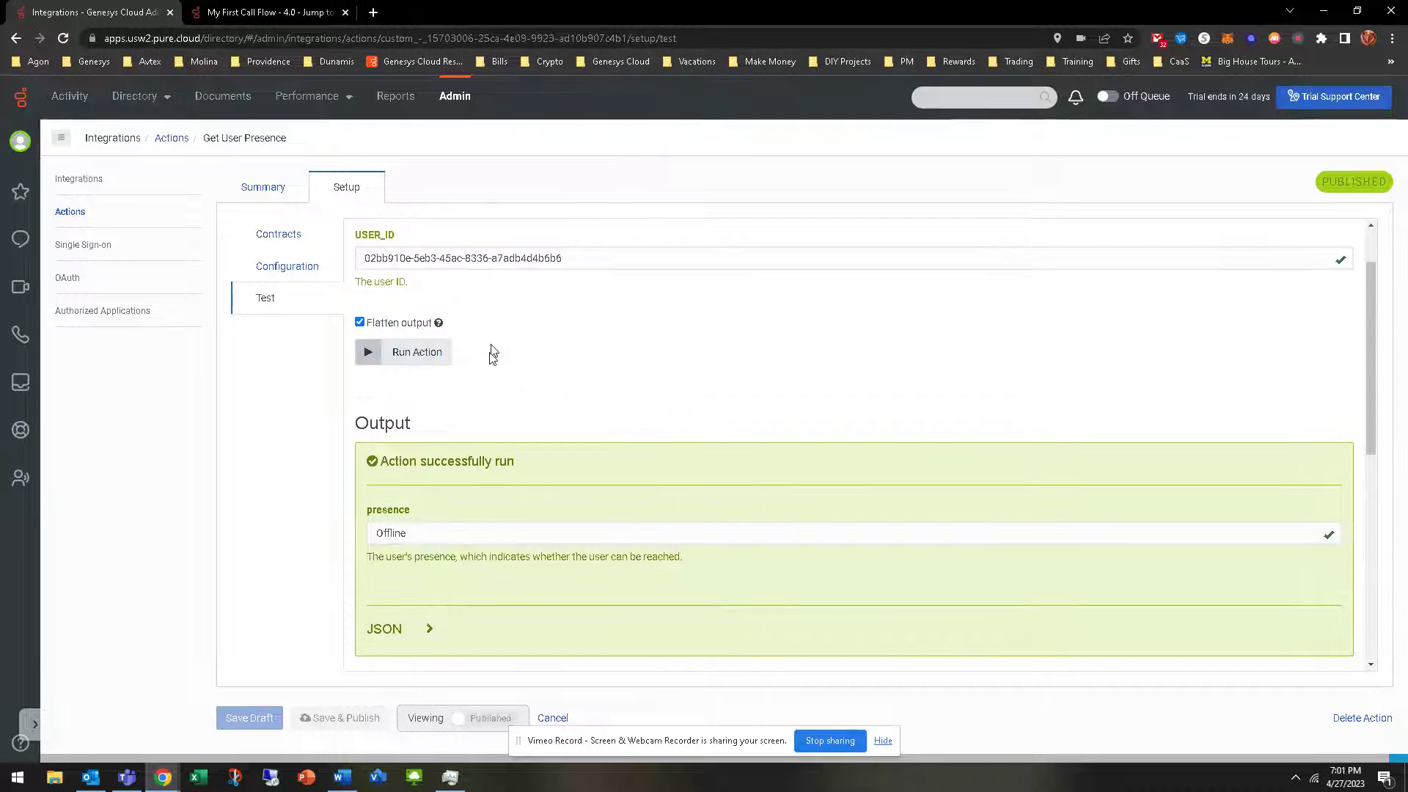
scroll(499, 381, "up", 1)
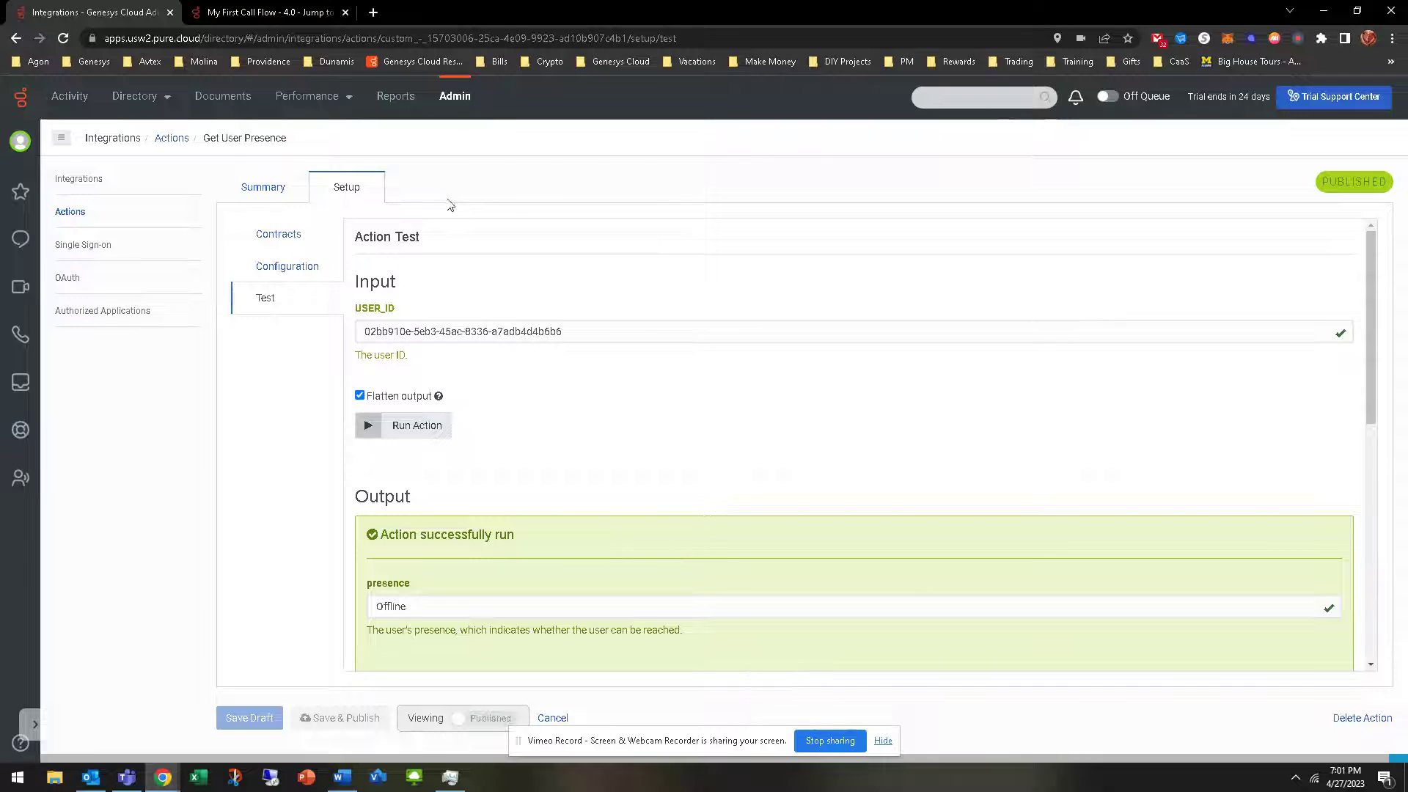
scroll(499, 517, "down", 2)
scroll(487, 572, "up", 2)
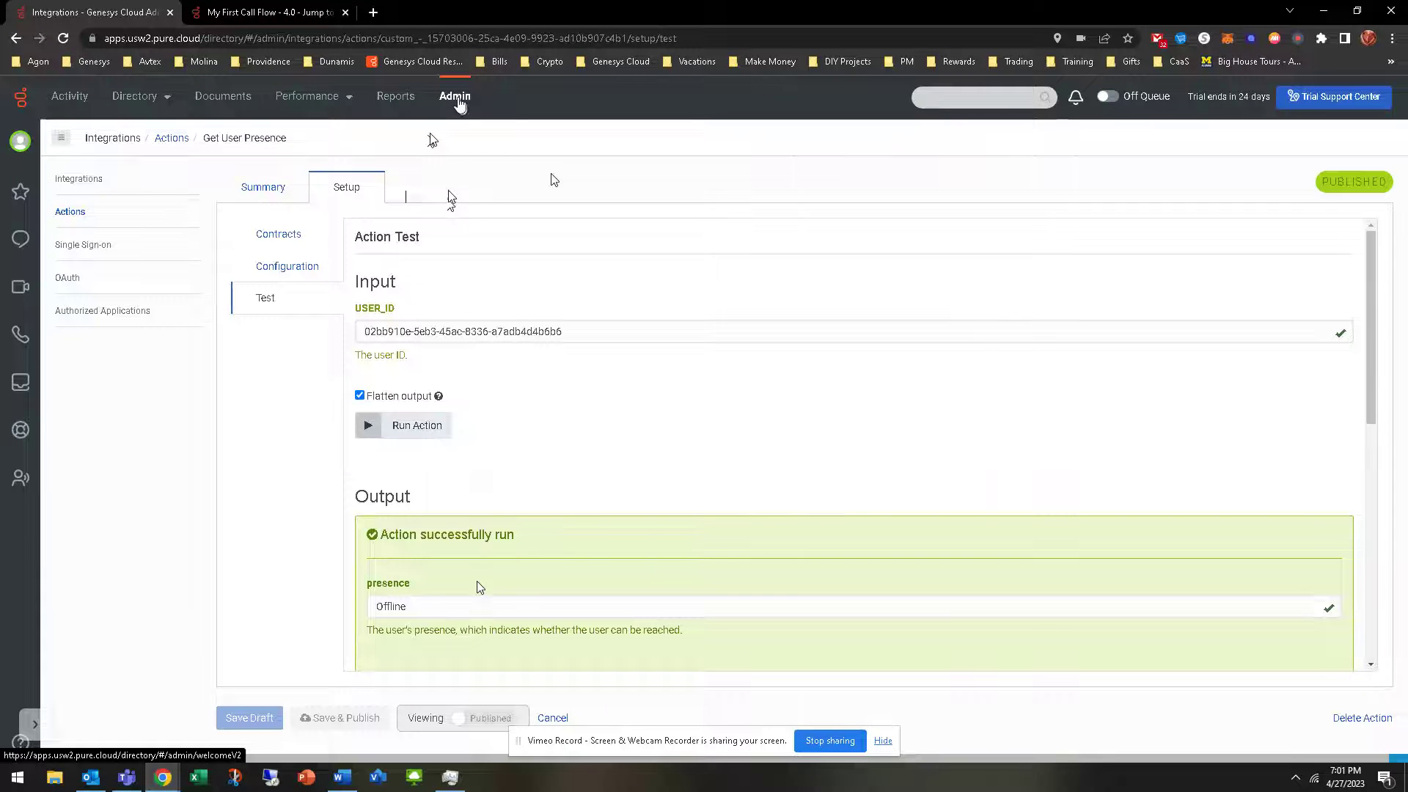
Open your own user profile page
left_click(456, 99)
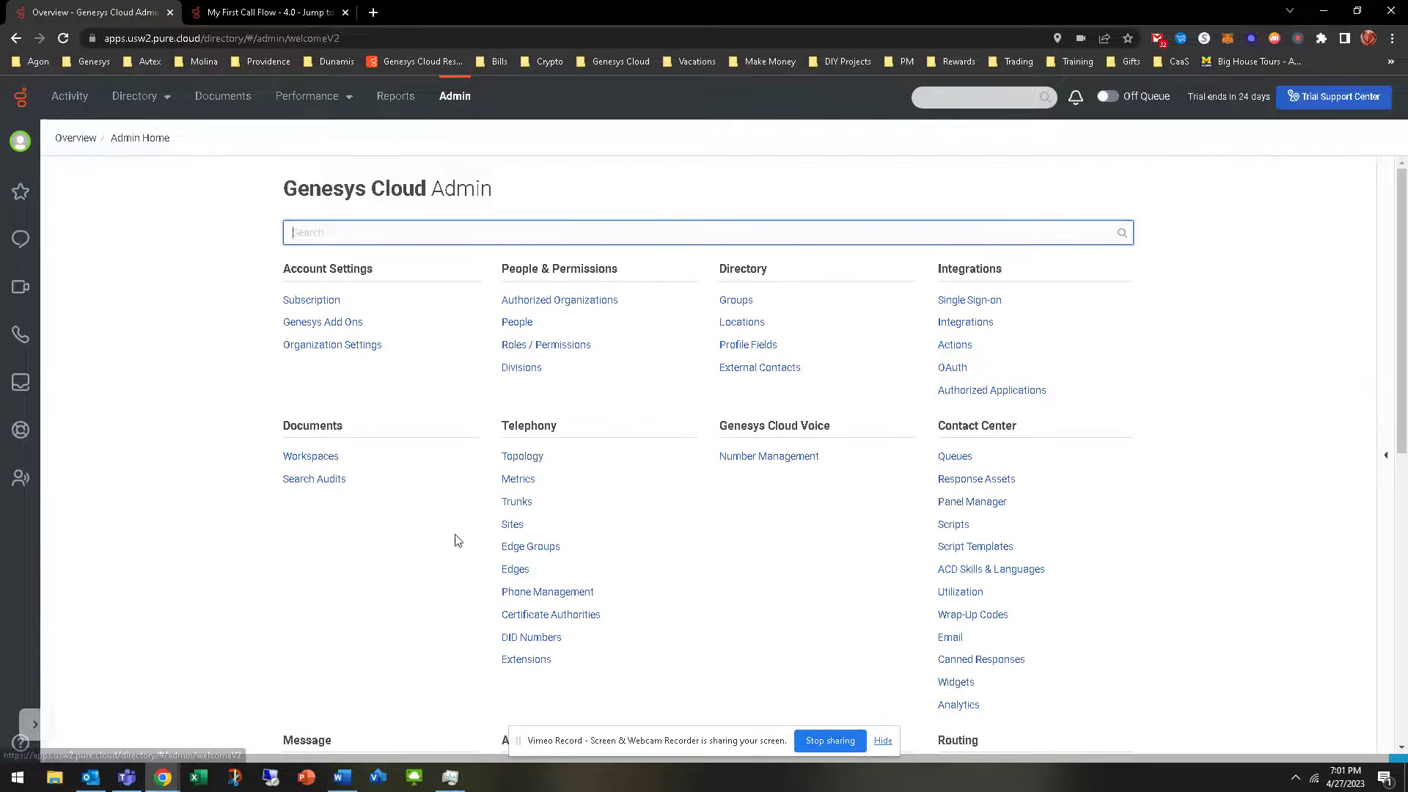
left_click(19, 144)
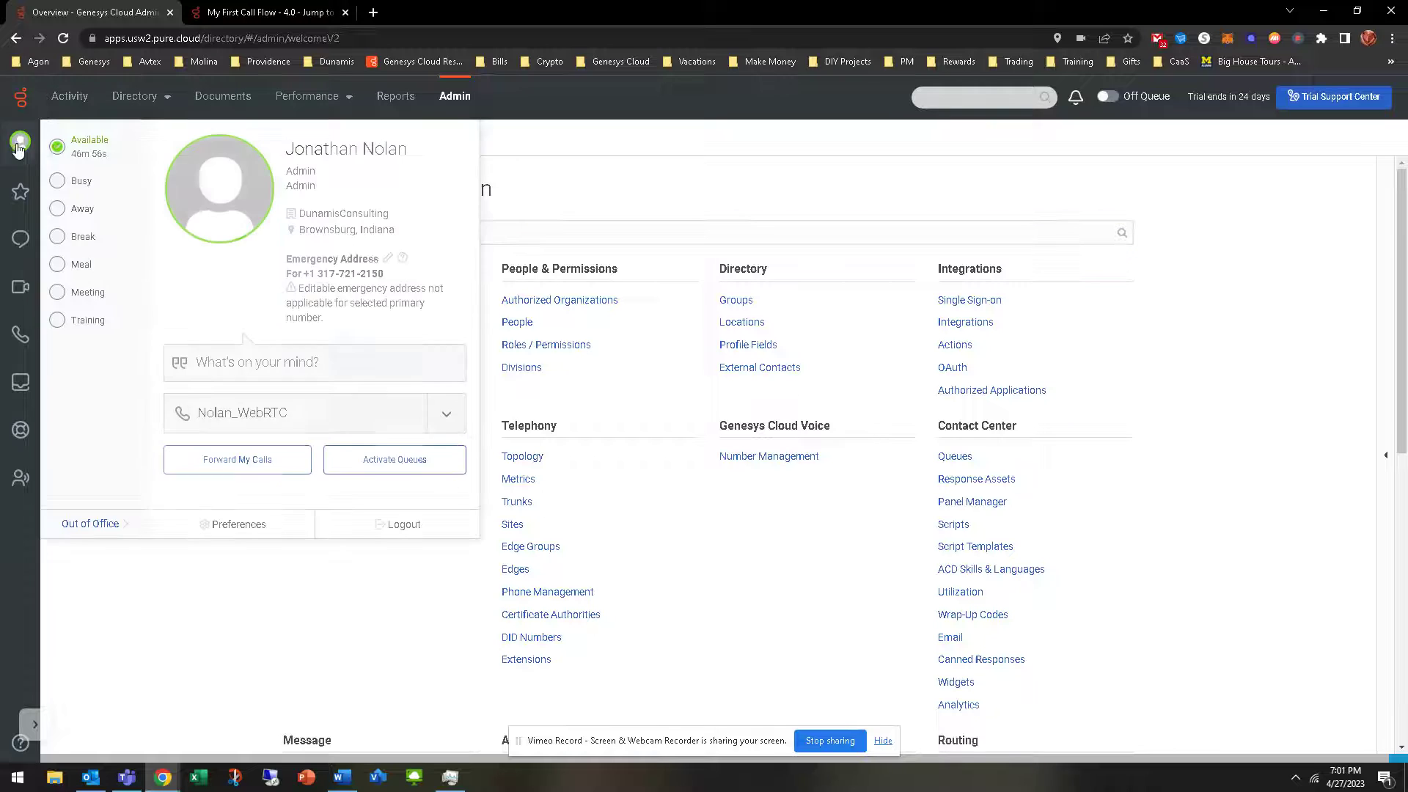
left_click(185, 201)
Set Work Phone 2's extension to 1002, save, and go to Admin home
left_click(995, 540)
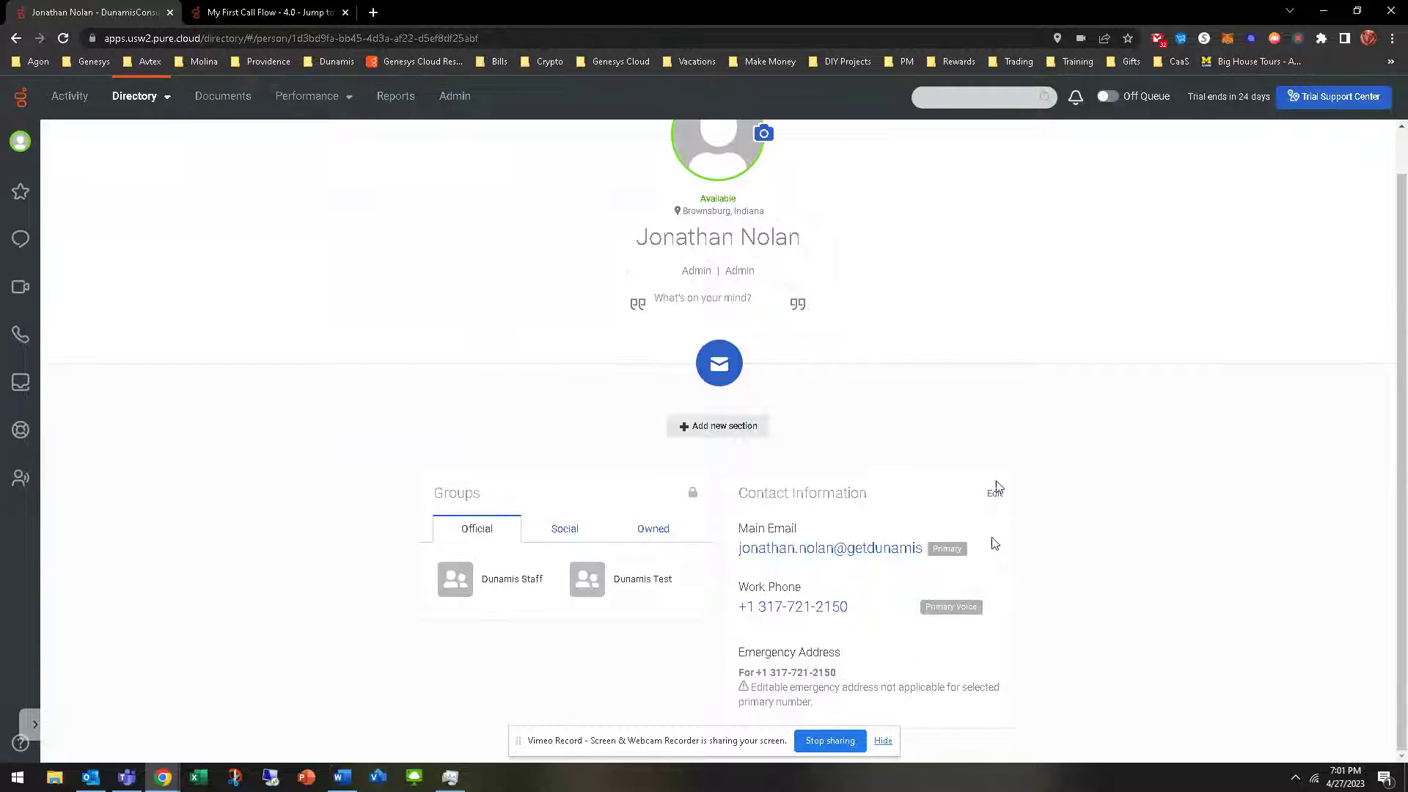
scroll(856, 595, "down", 6)
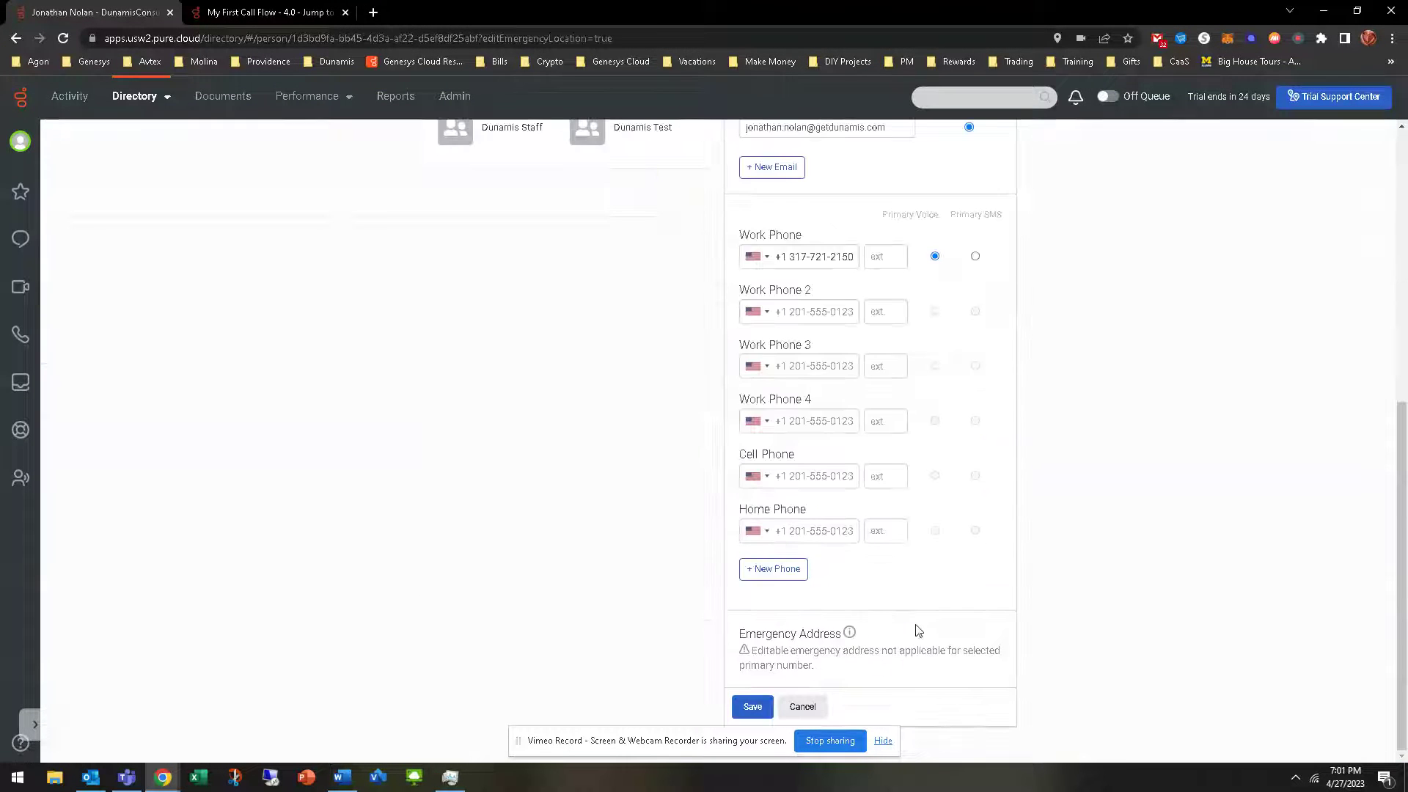
left_click(881, 311)
type("1002")
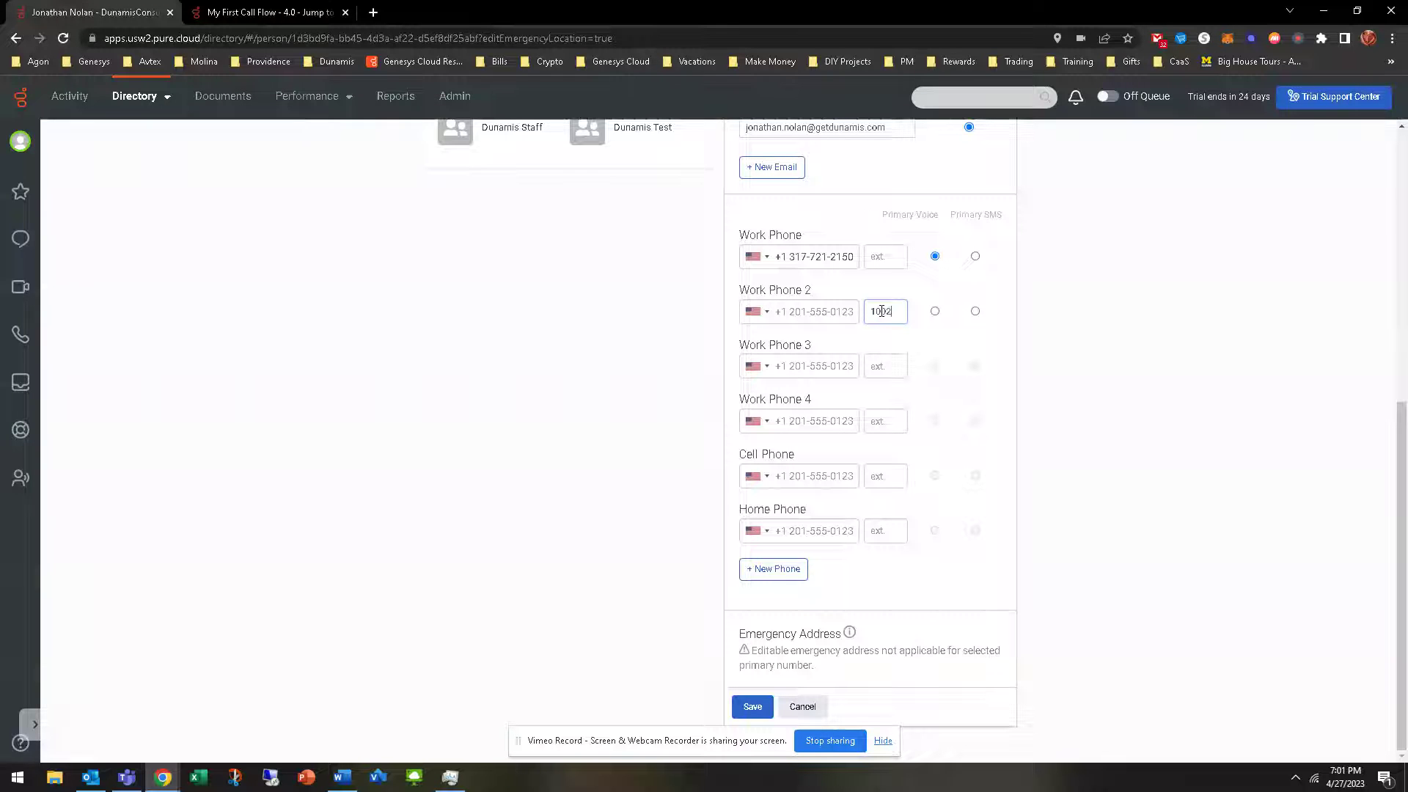
left_click(753, 706)
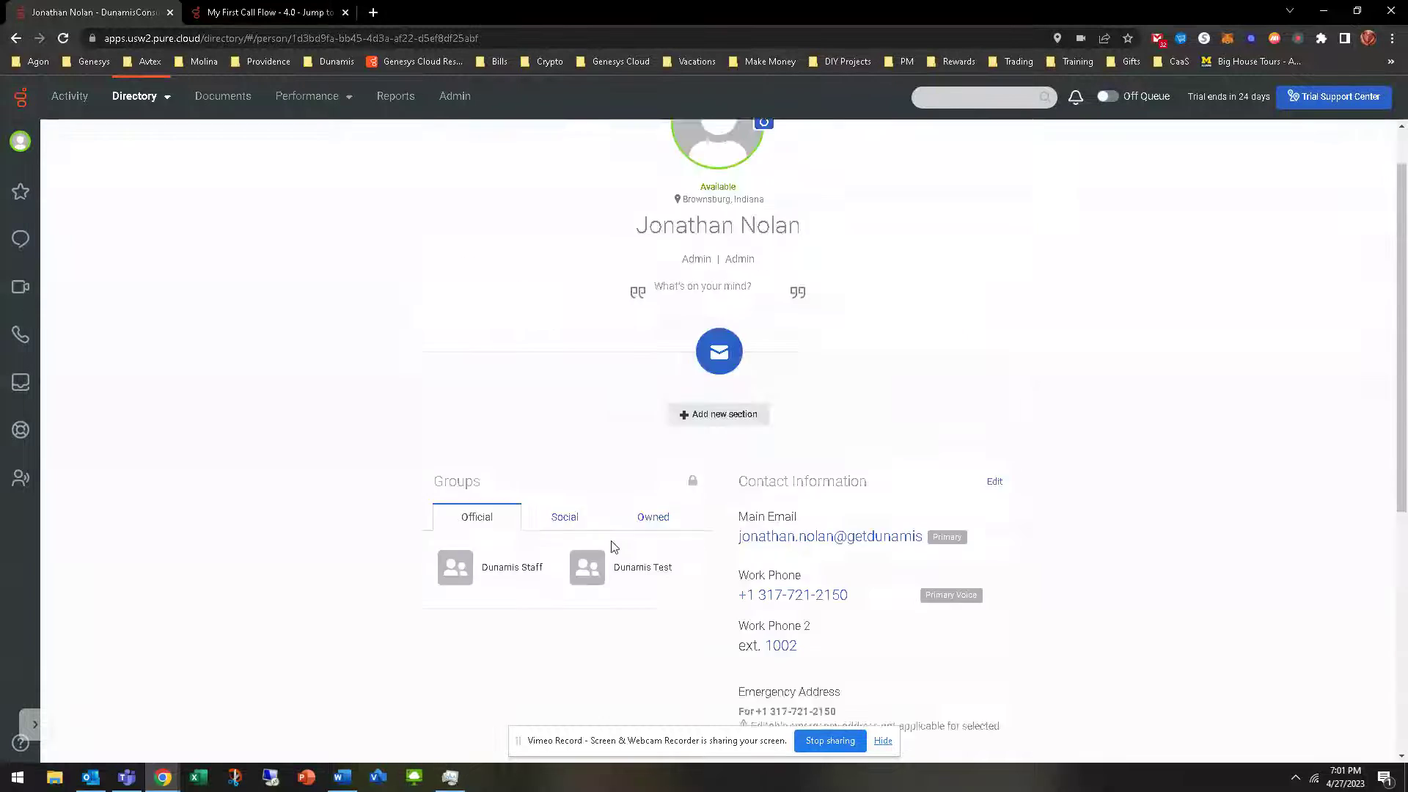
left_click(455, 96)
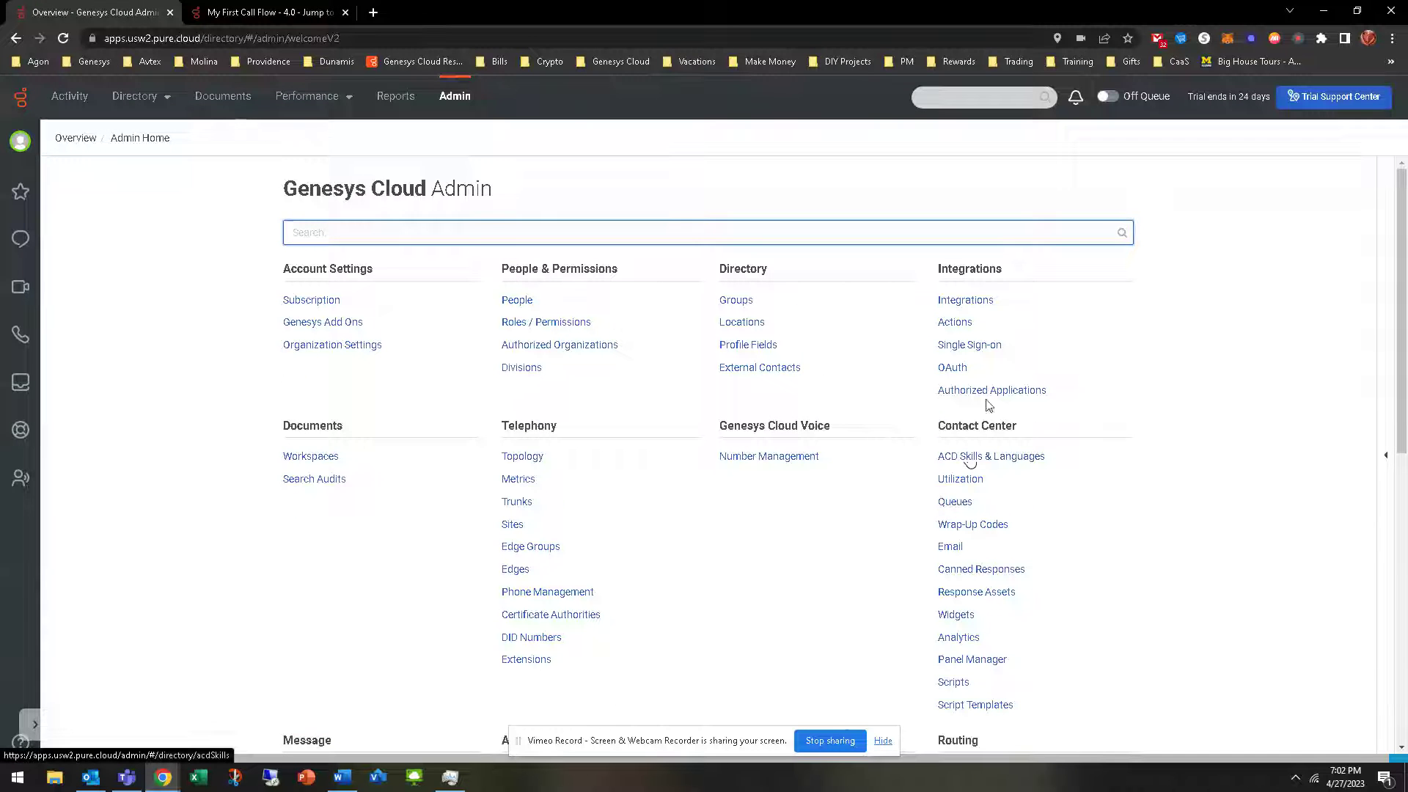
Test Get User ID by Extension with userExtension 1002 and select the returned id
left_click(954, 322)
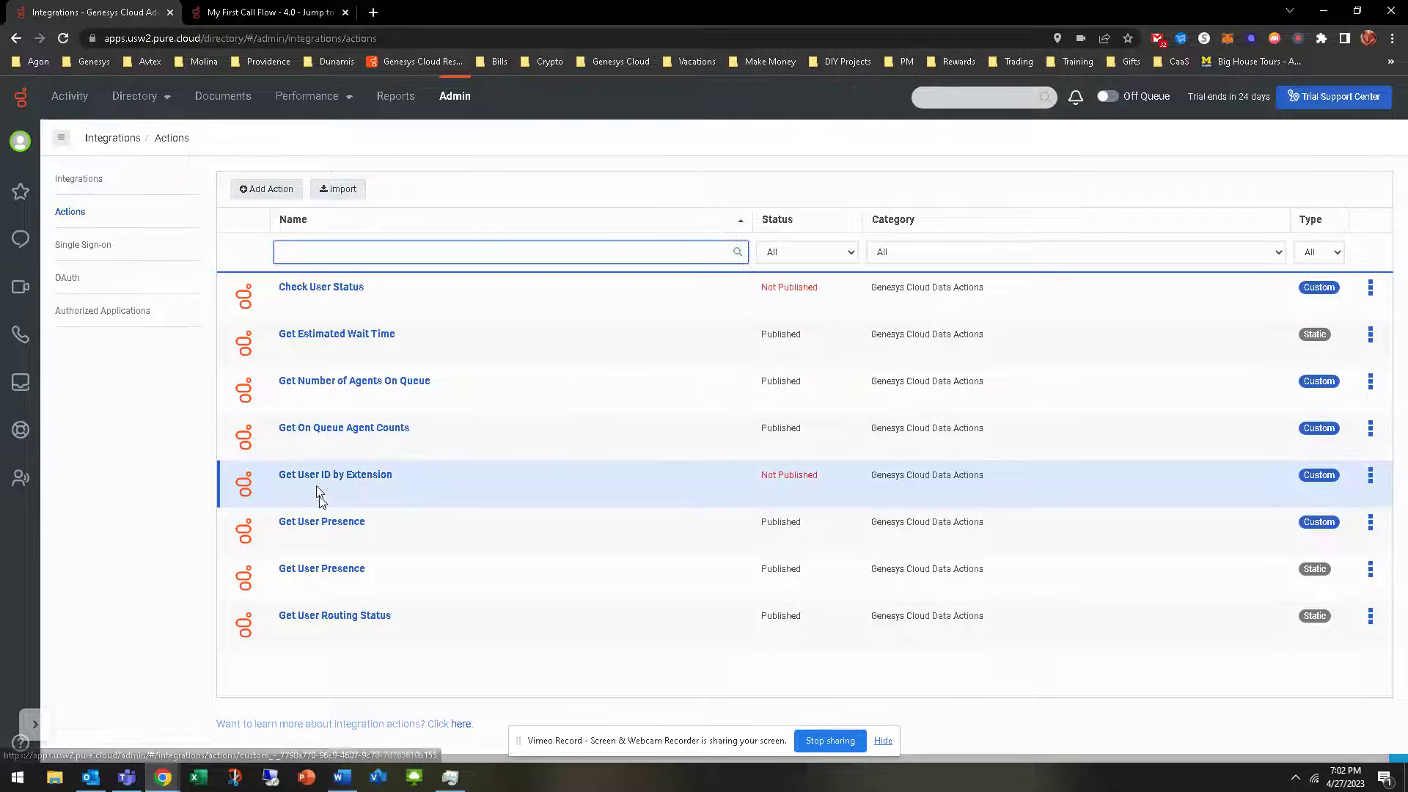
left_click(317, 482)
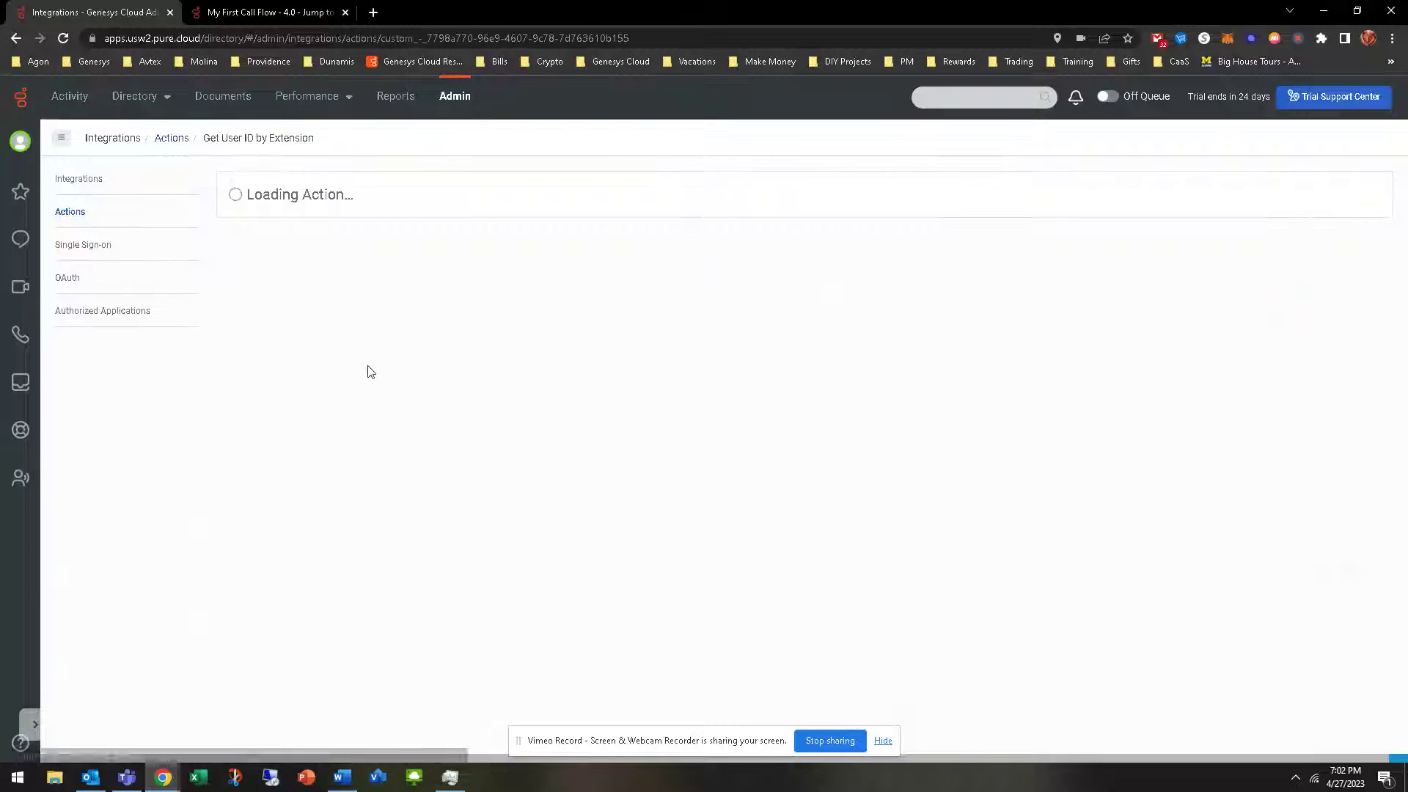
left_click(347, 193)
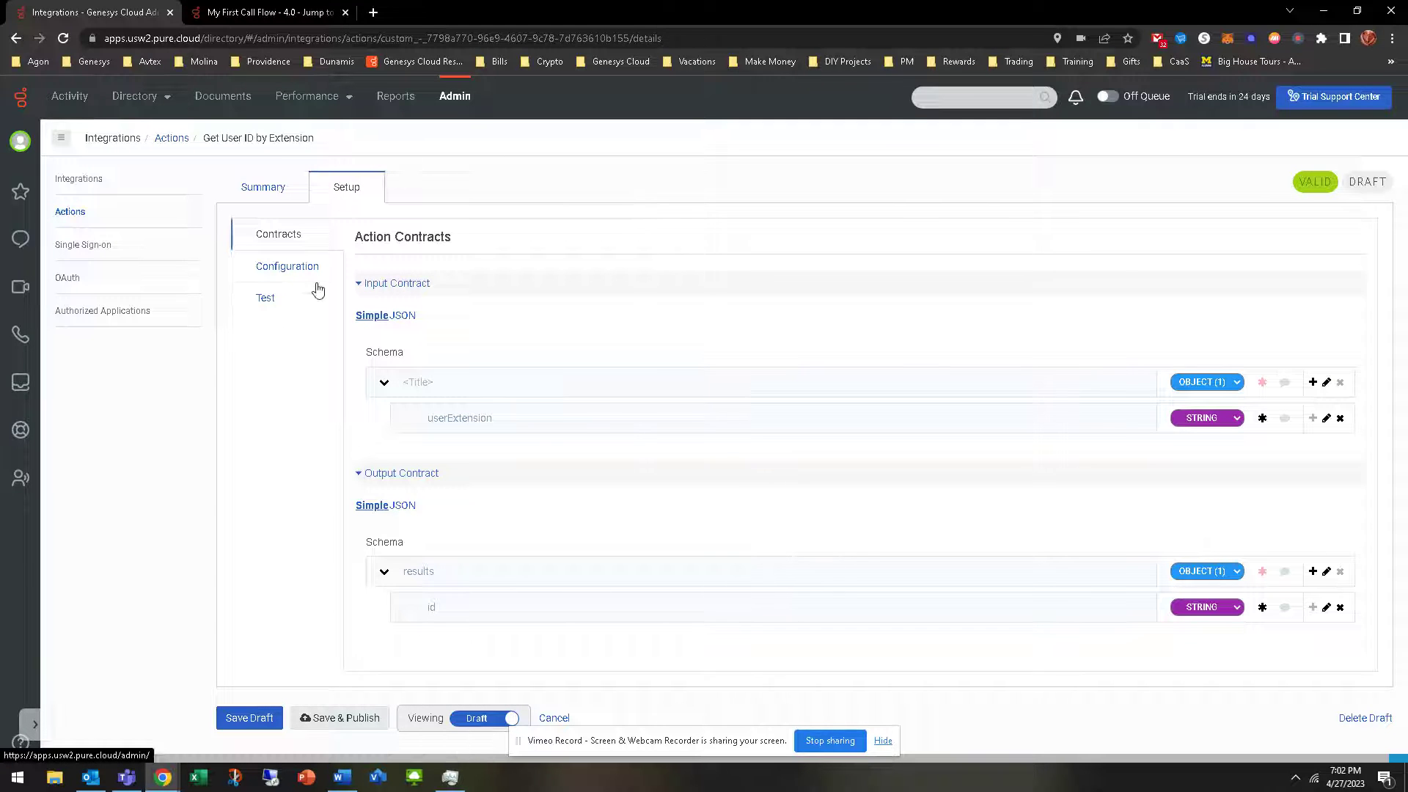
left_click(286, 302)
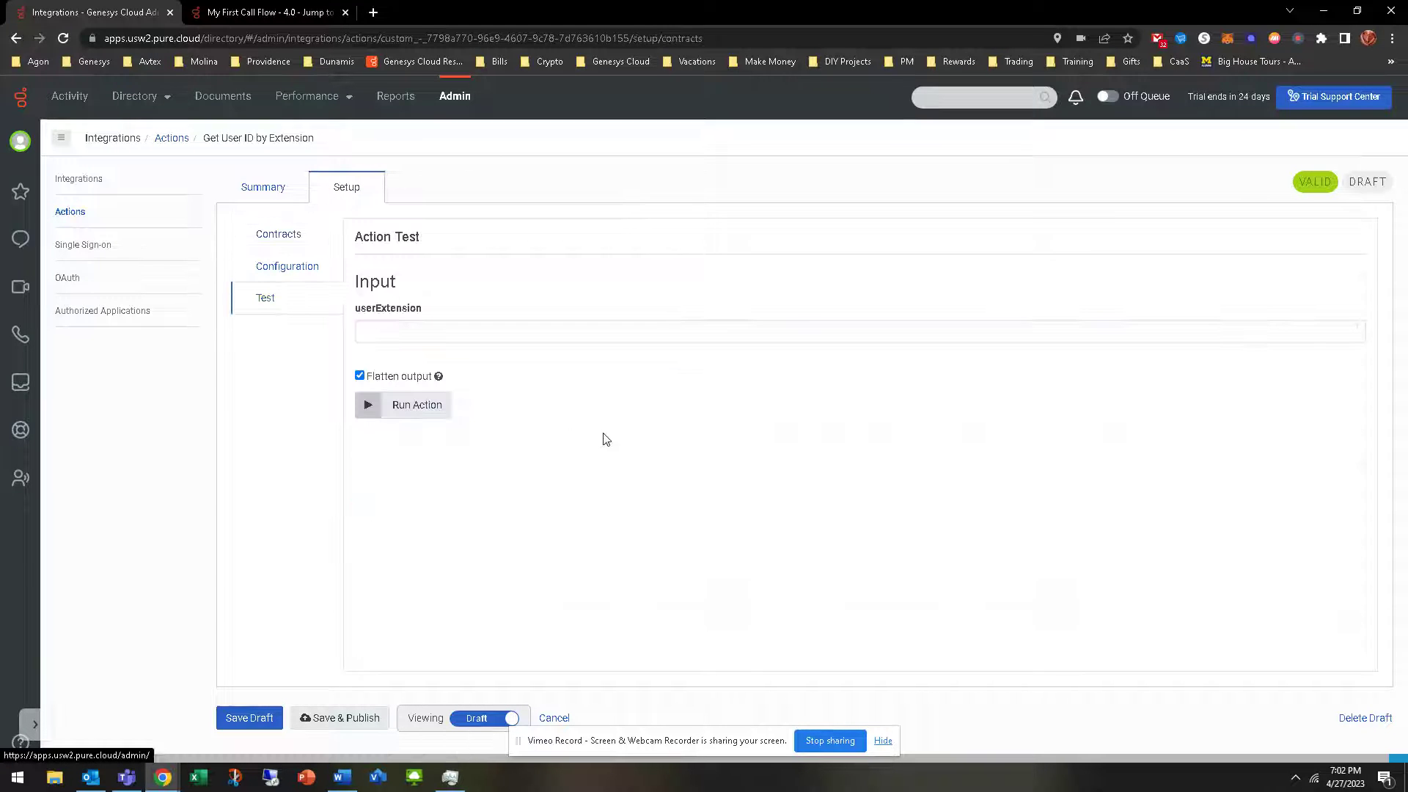
left_click(478, 331)
type("1002")
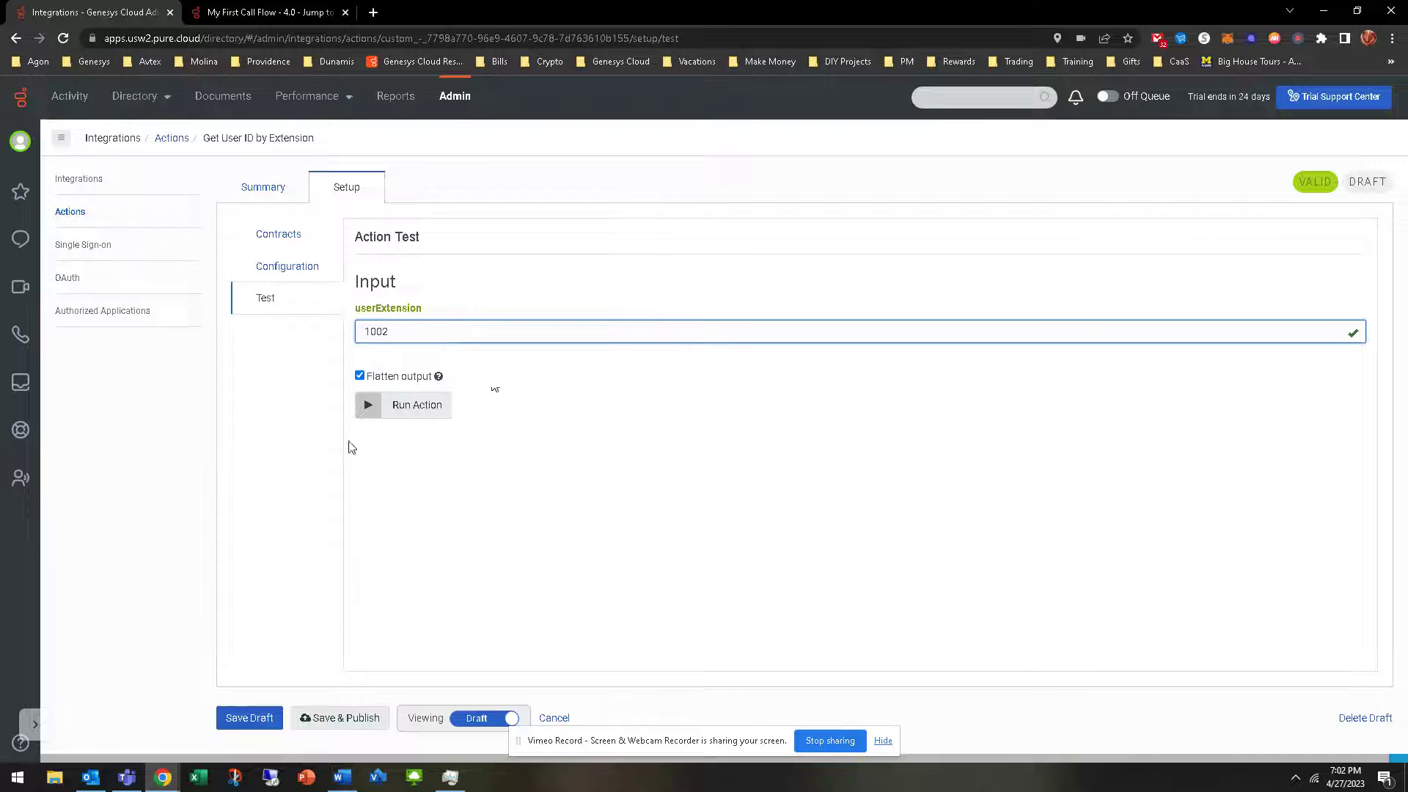
left_click(371, 406)
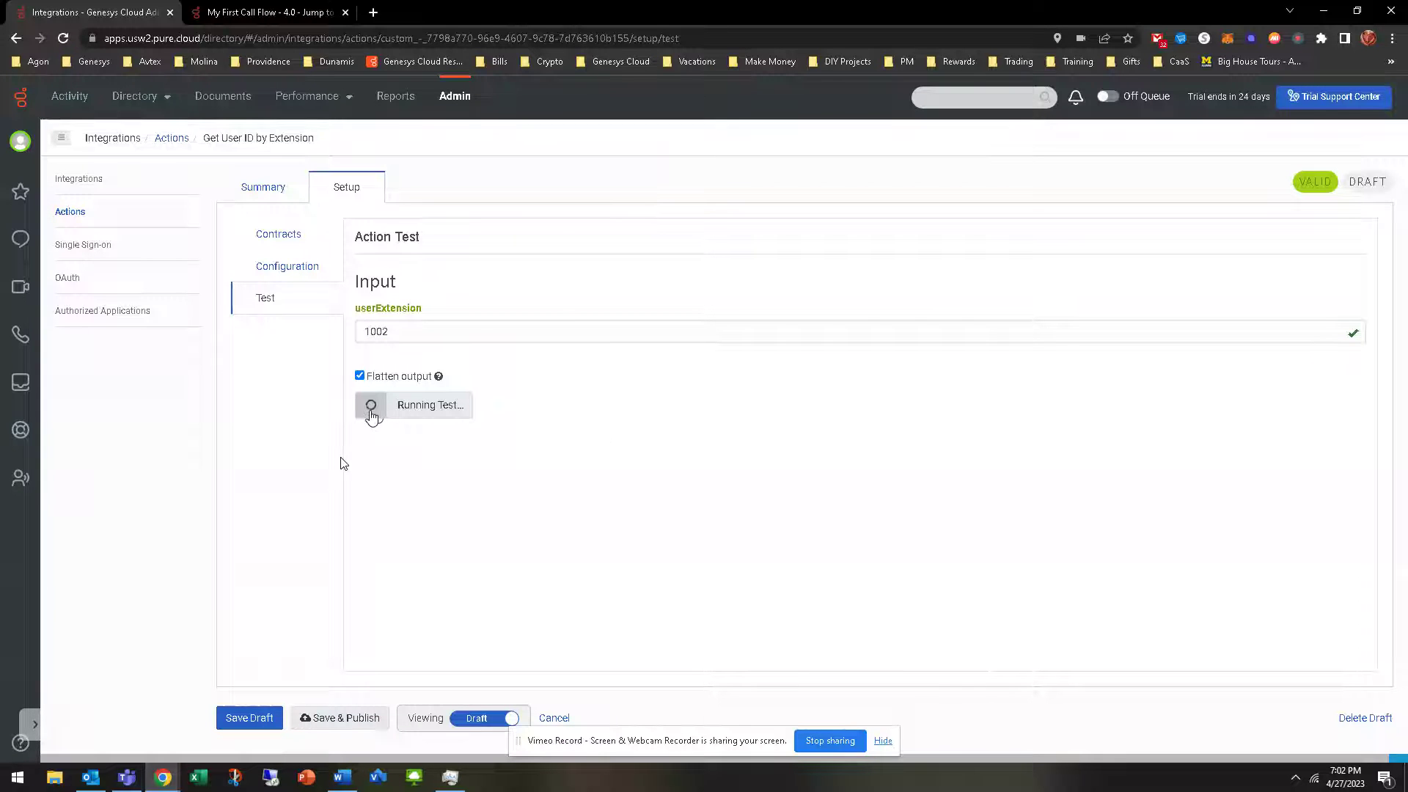
scroll(590, 524, "down", 2)
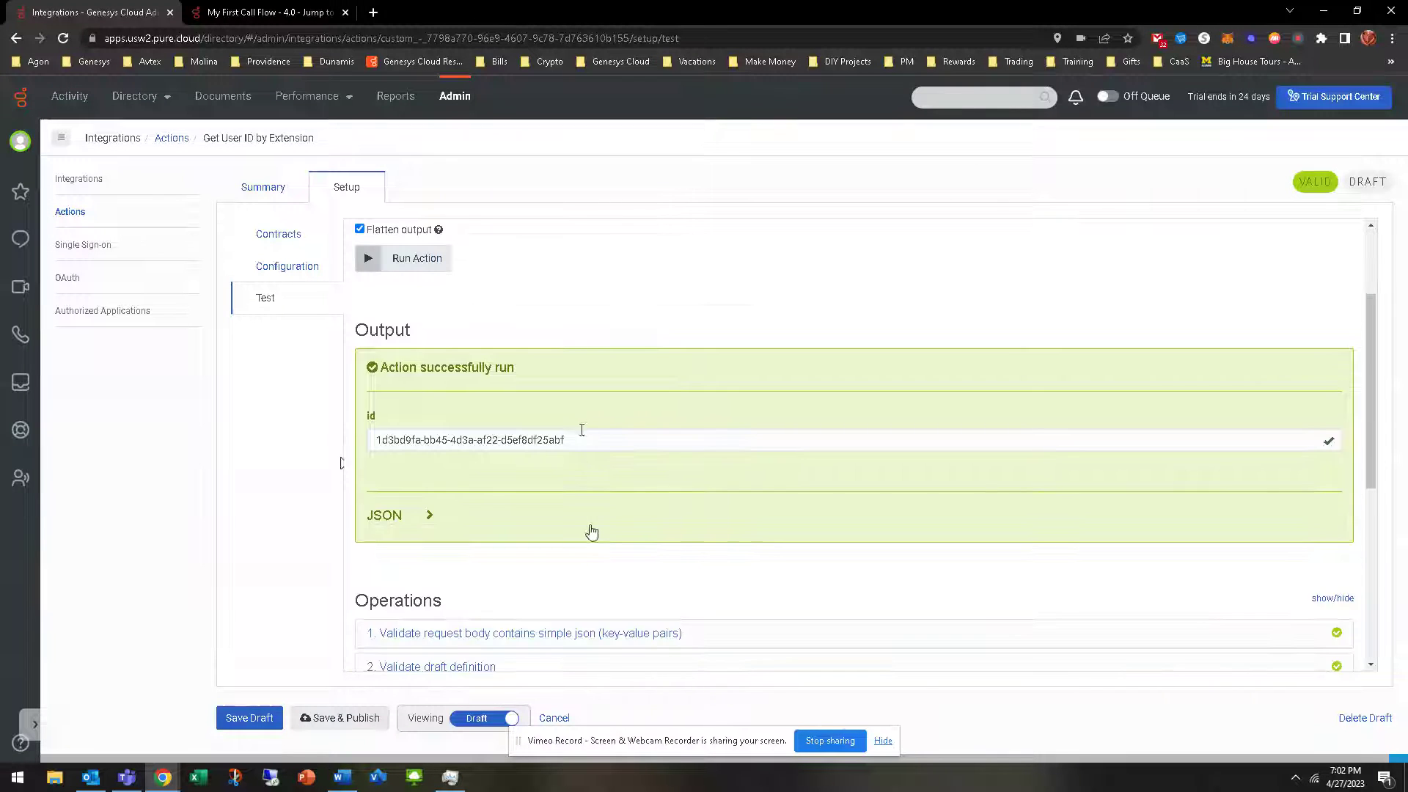
left_click_drag(581, 431, 362, 464)
key("ctrl+c")
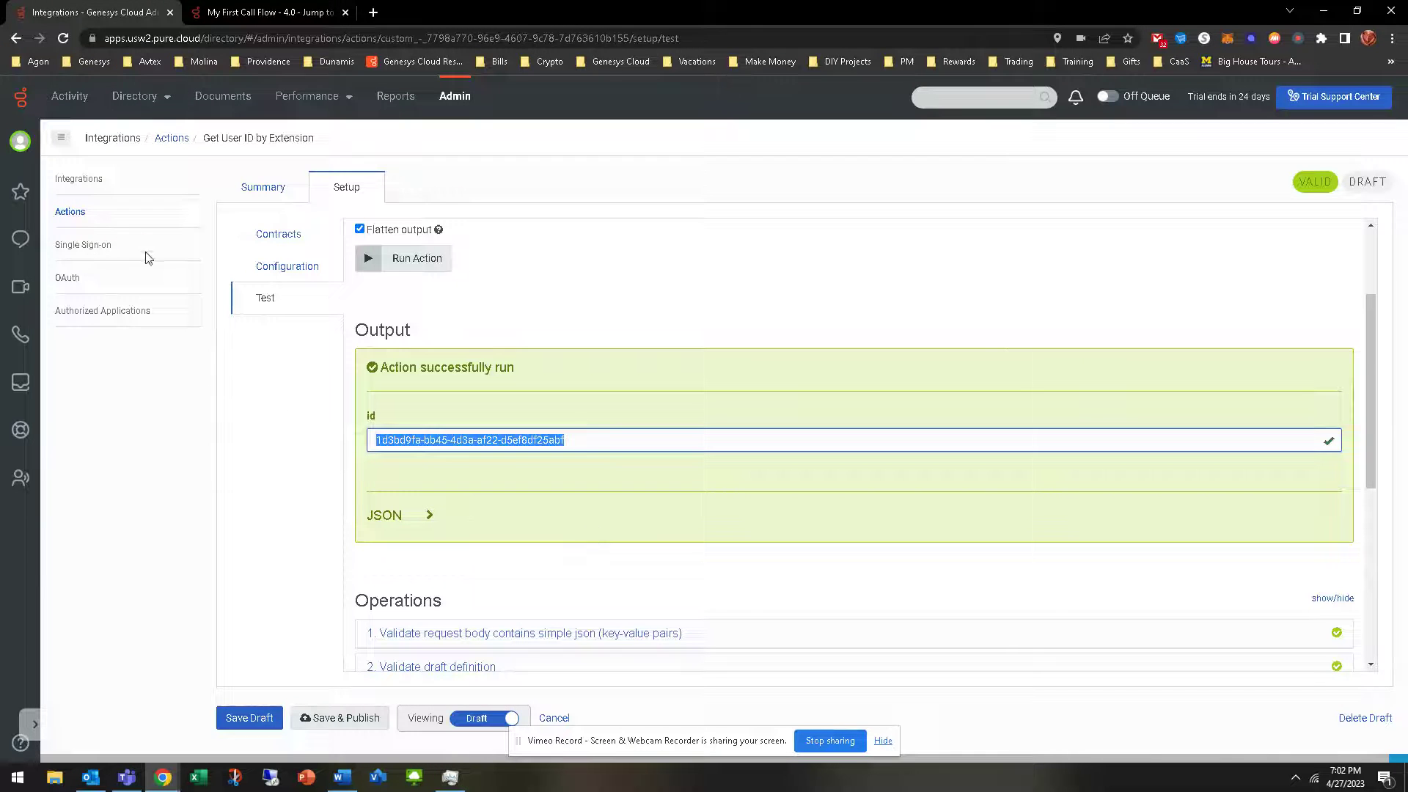
Test Get User Presence with the pasted id, confirm Available, and return to Architect
left_click(70, 211)
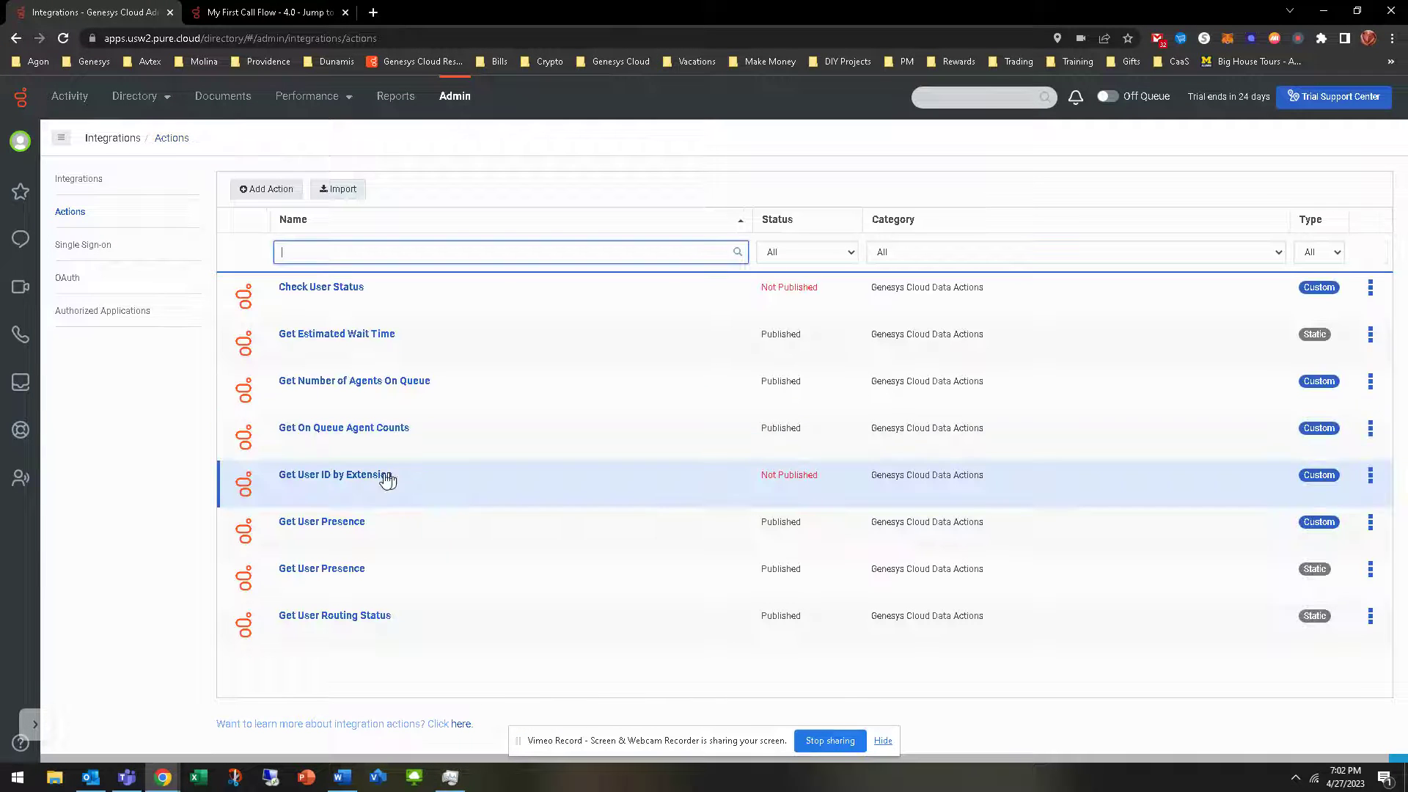
left_click(323, 523)
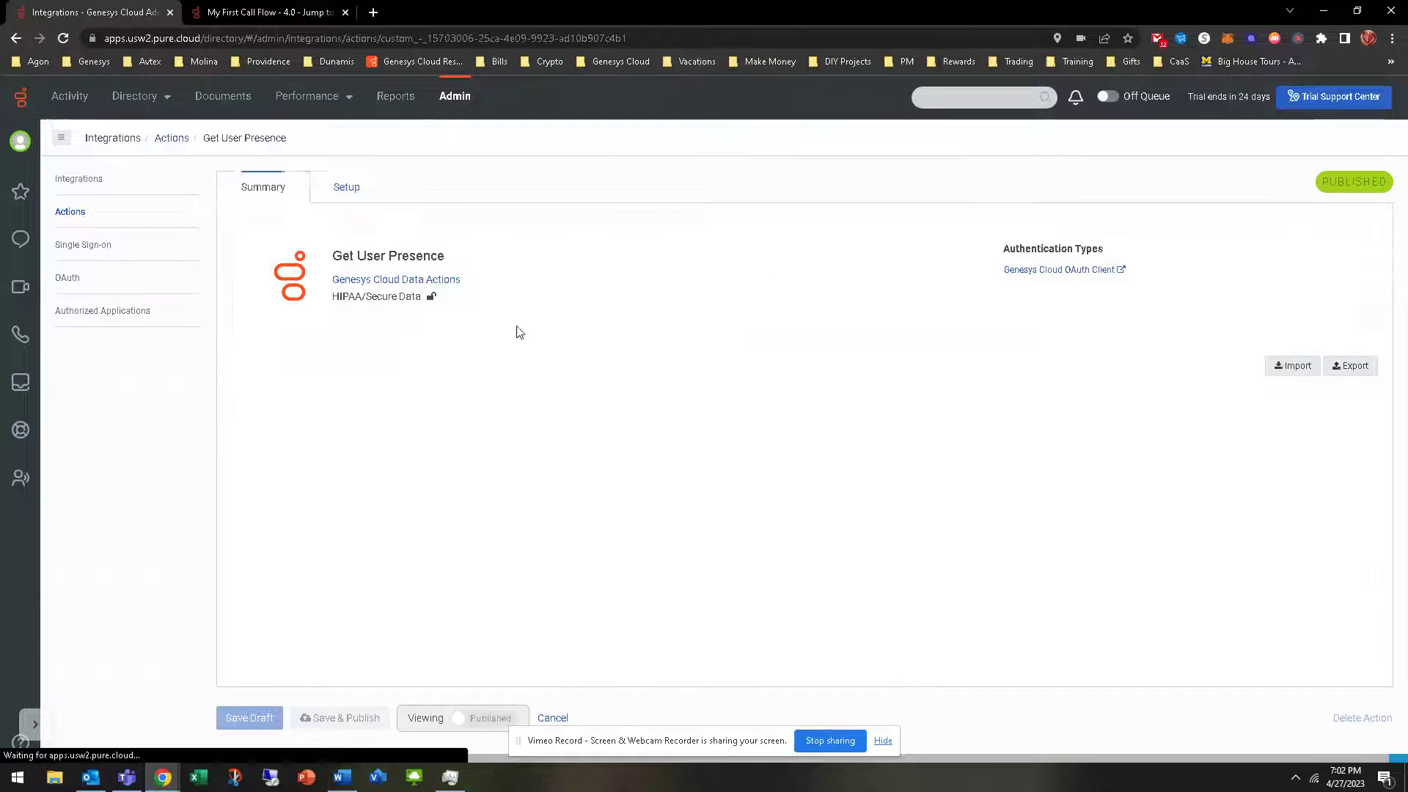
left_click(346, 187)
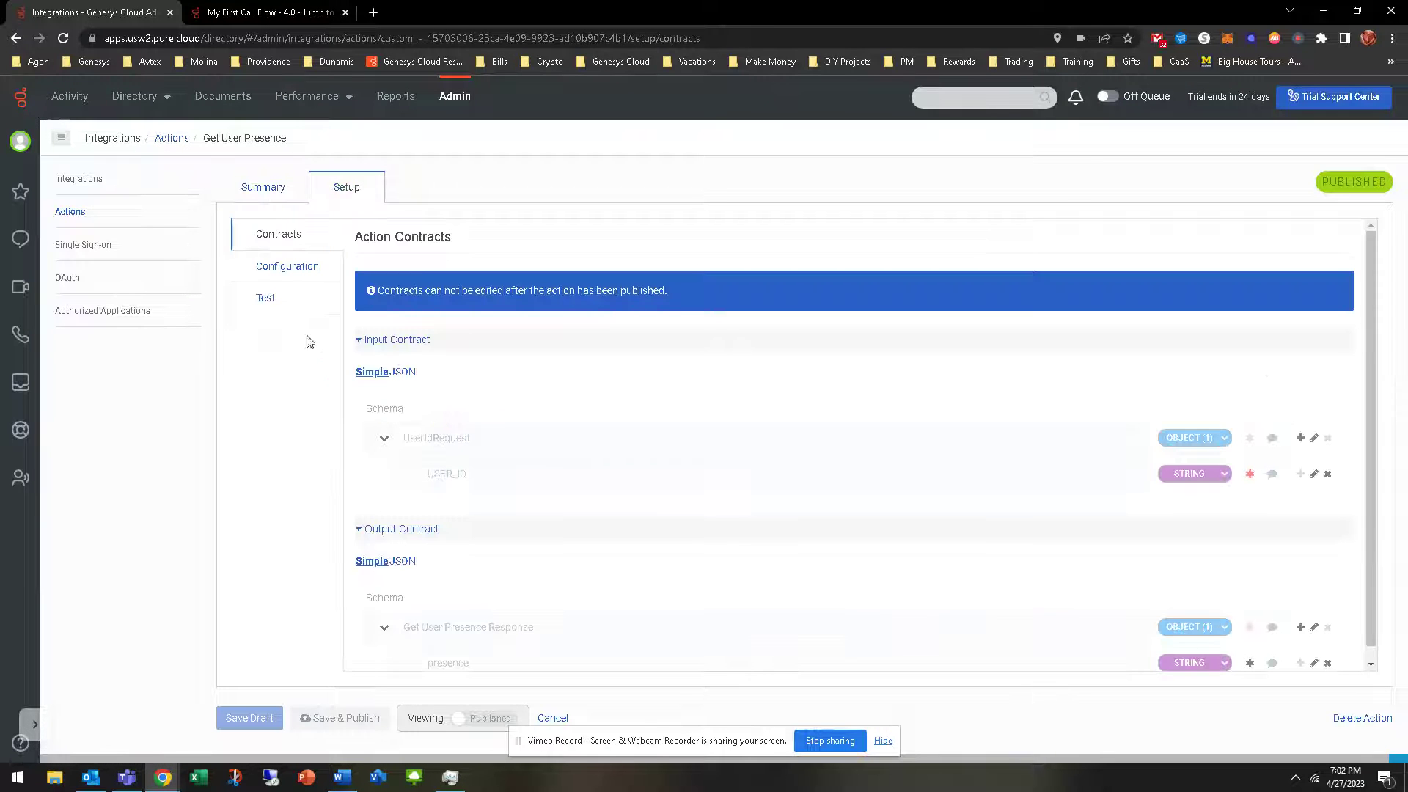
left_click(286, 300)
left_click(417, 332)
key("ctrl+v")
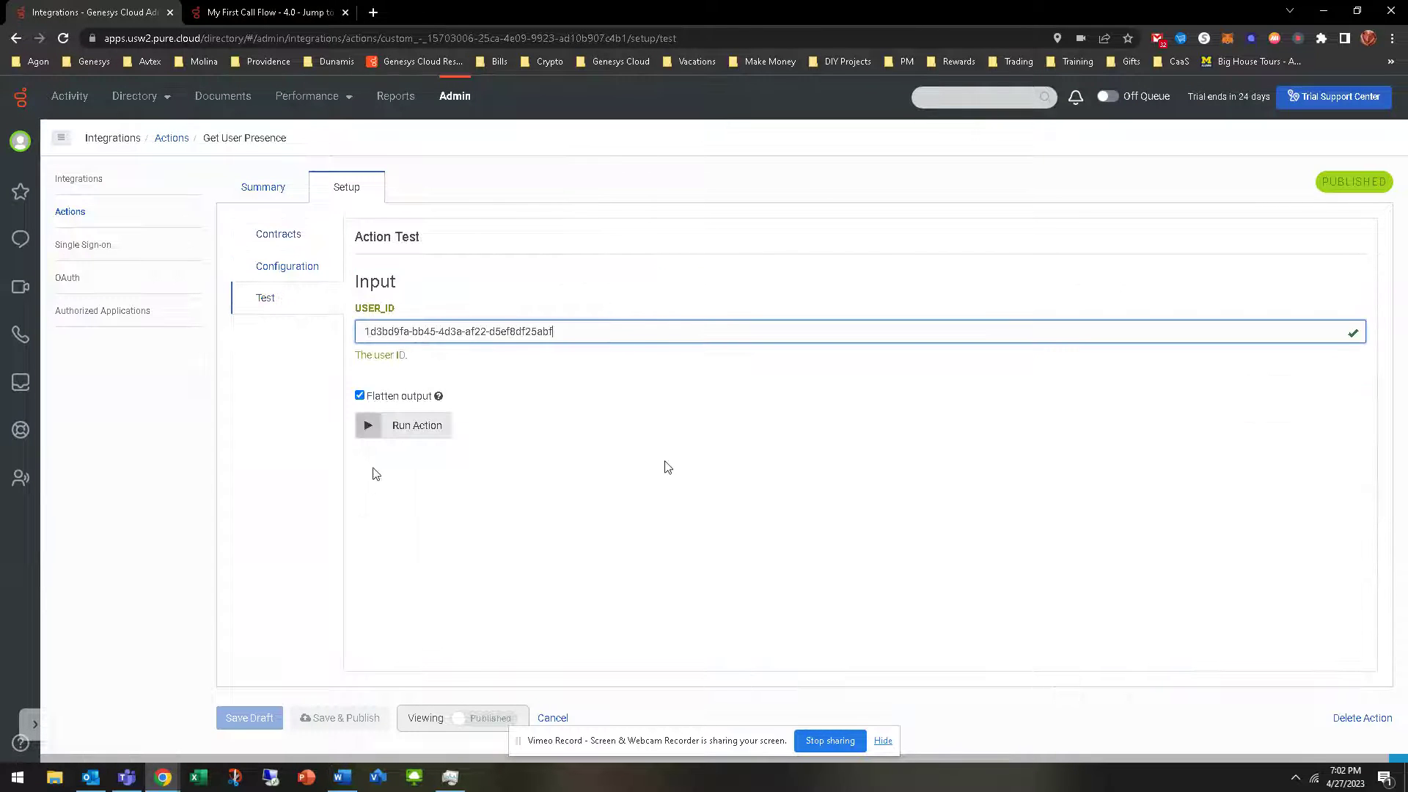
left_click(389, 424)
scroll(406, 455, "down", 3)
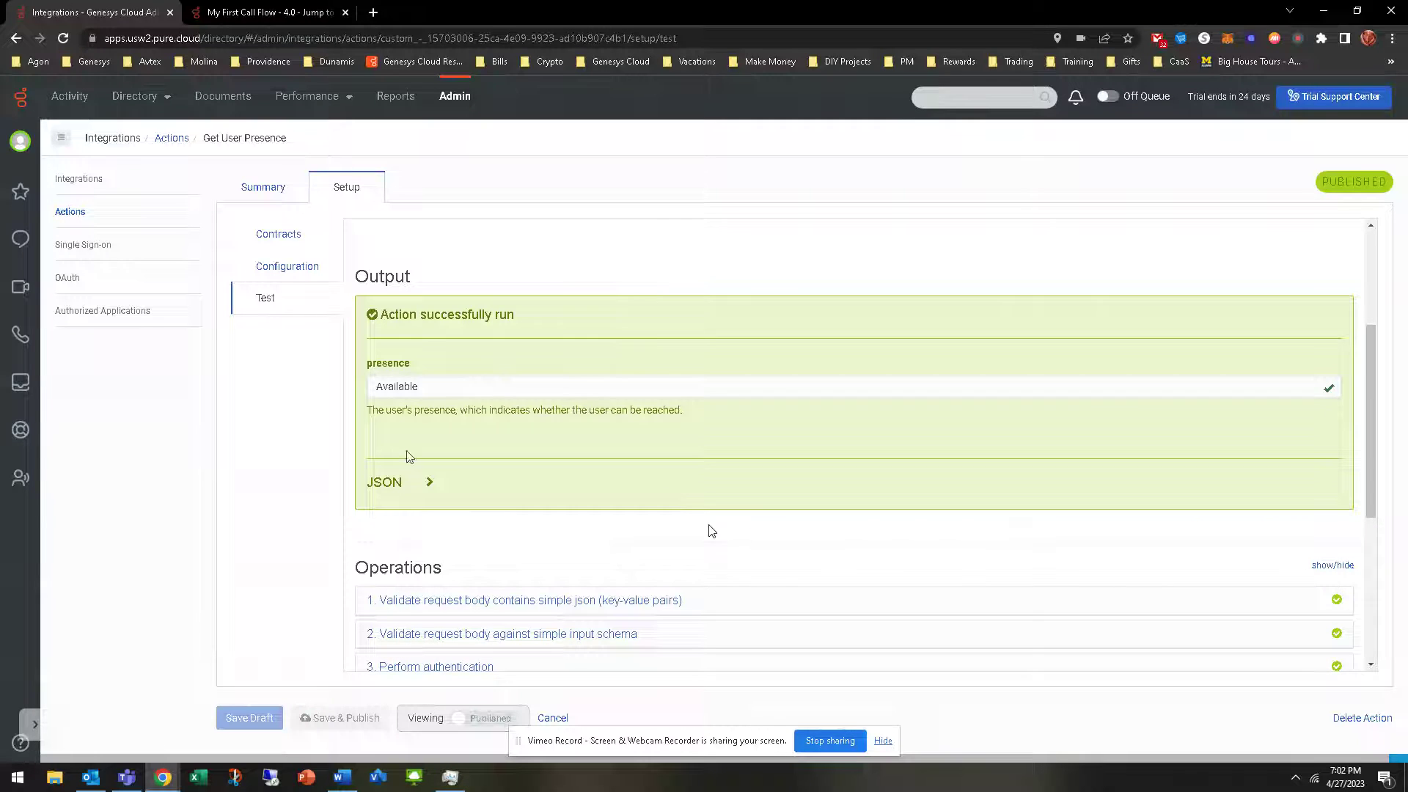
double_click(433, 387)
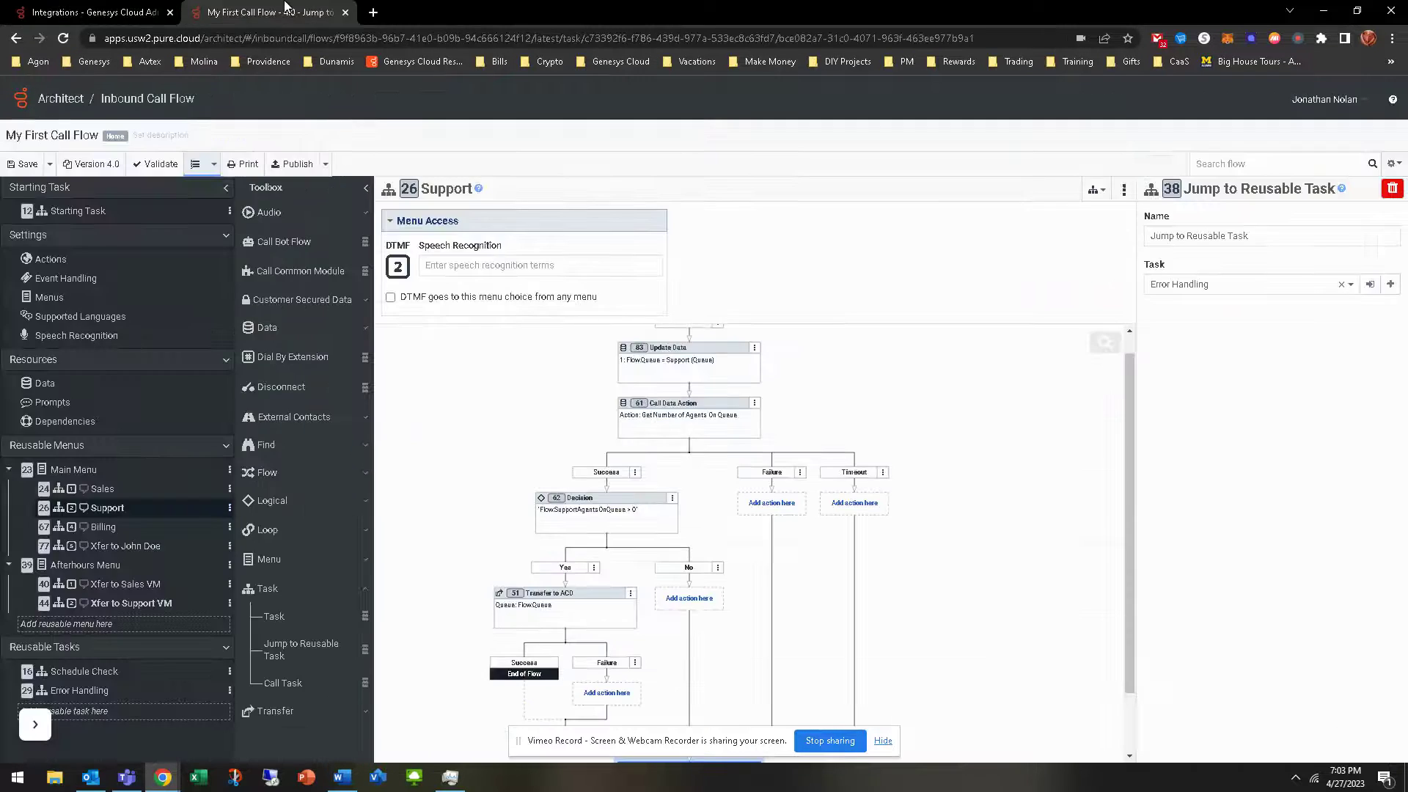
left_click(290, 9)
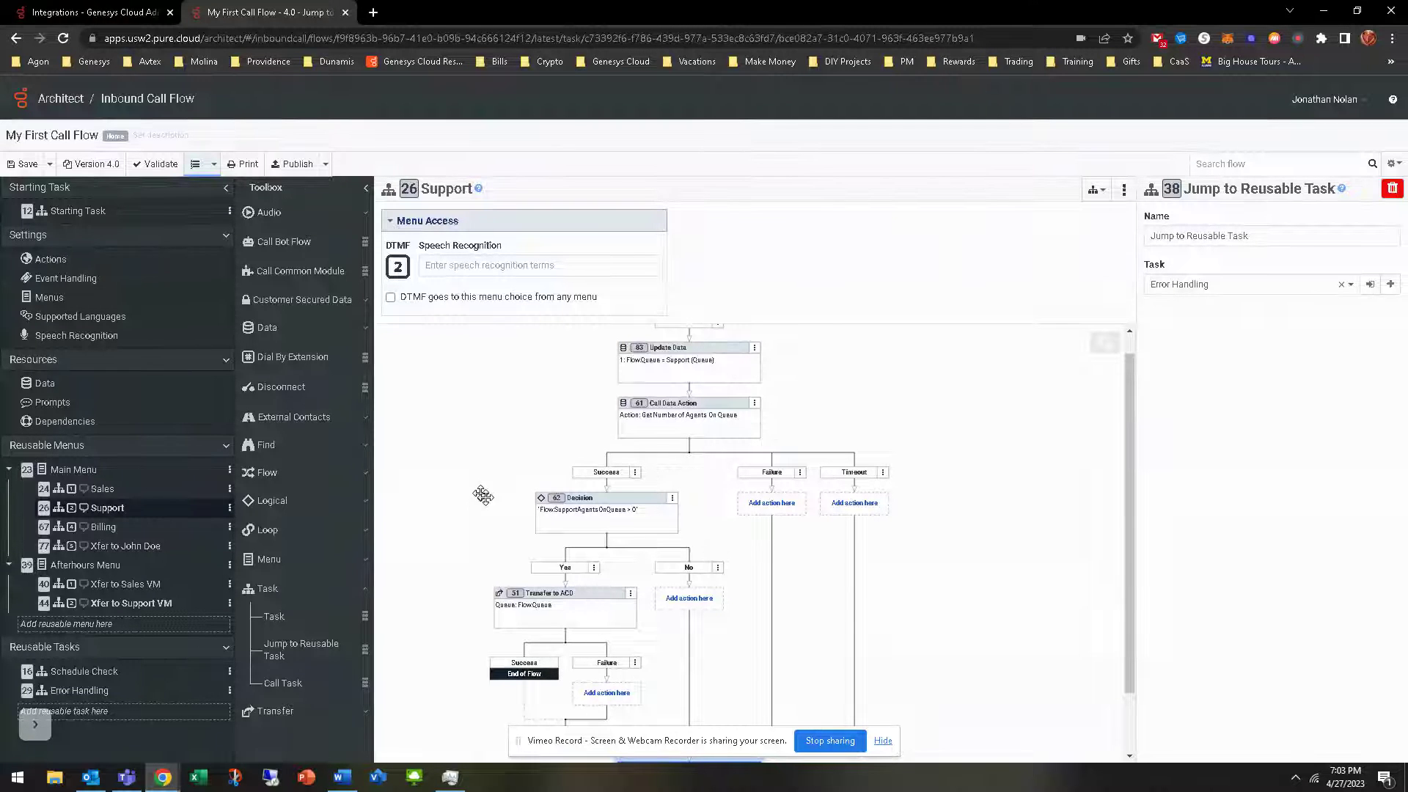
scroll(689, 386, "down", 1)
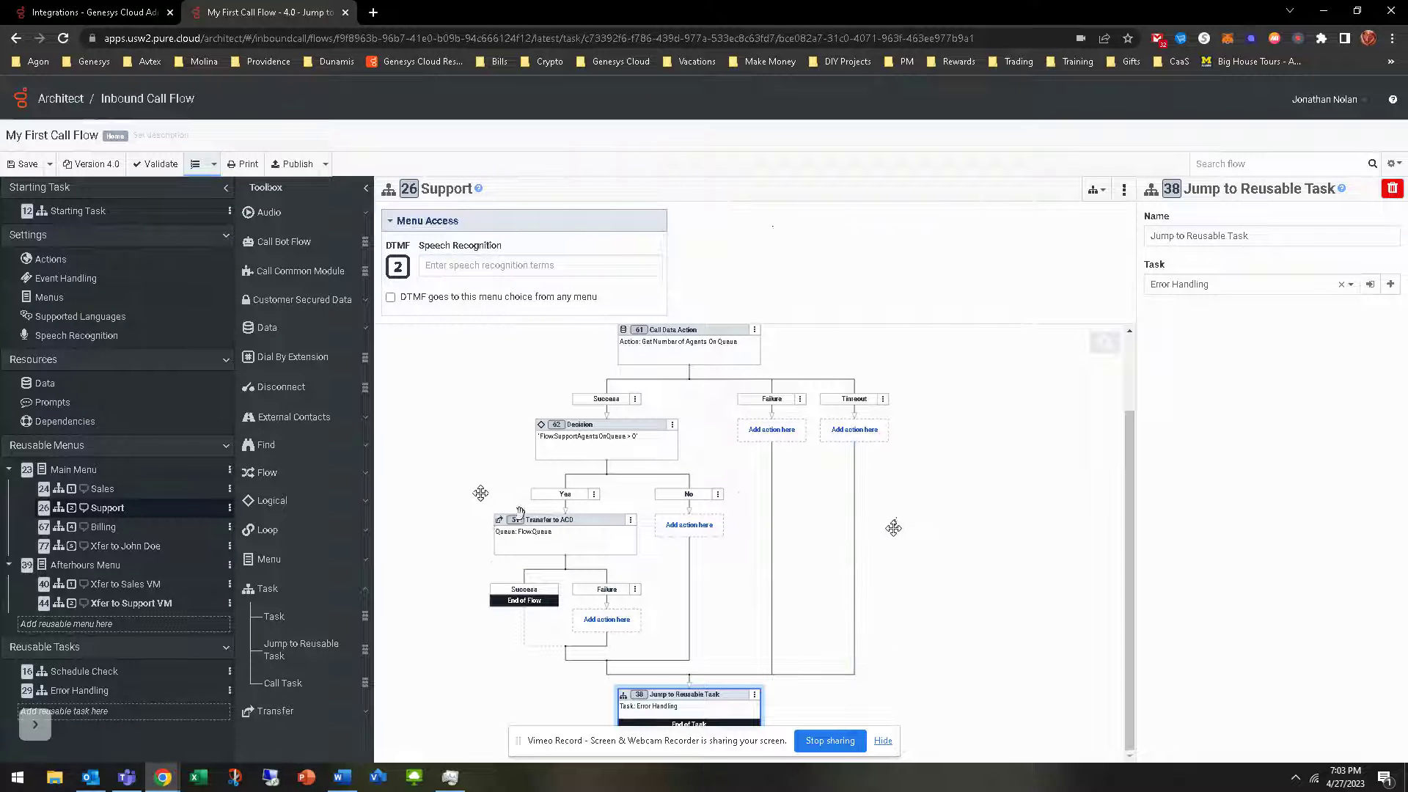
left_click(117, 13)
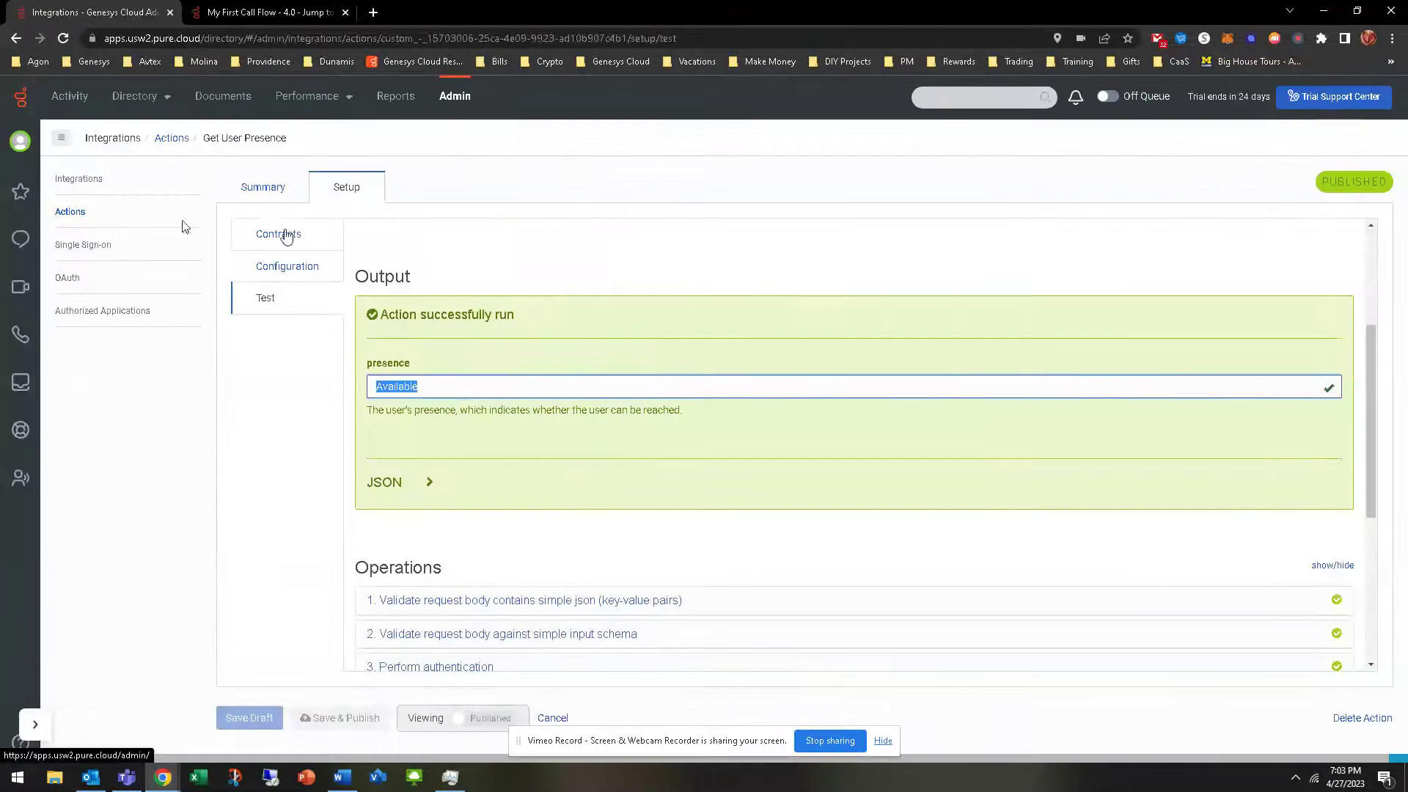
left_click(66, 214)
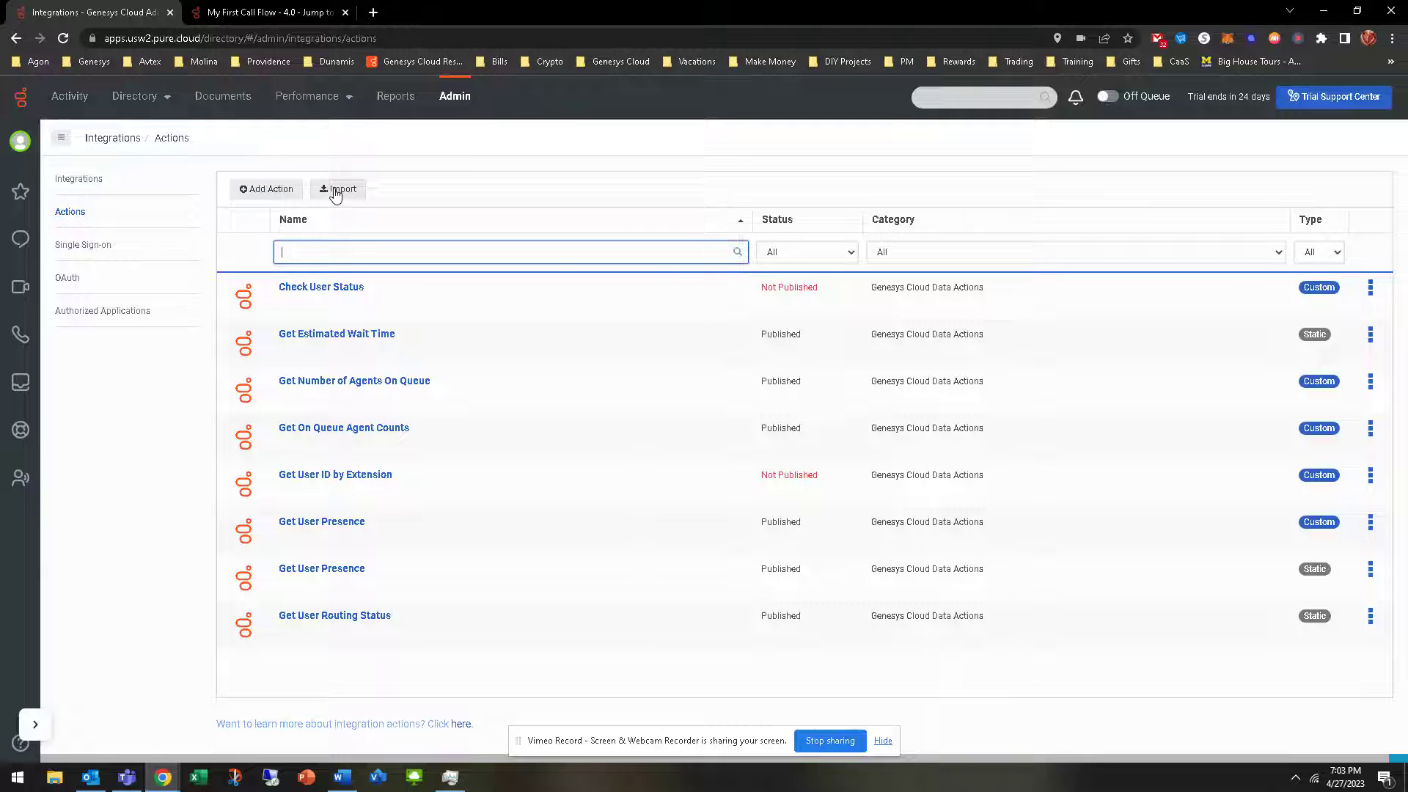
left_click(338, 190)
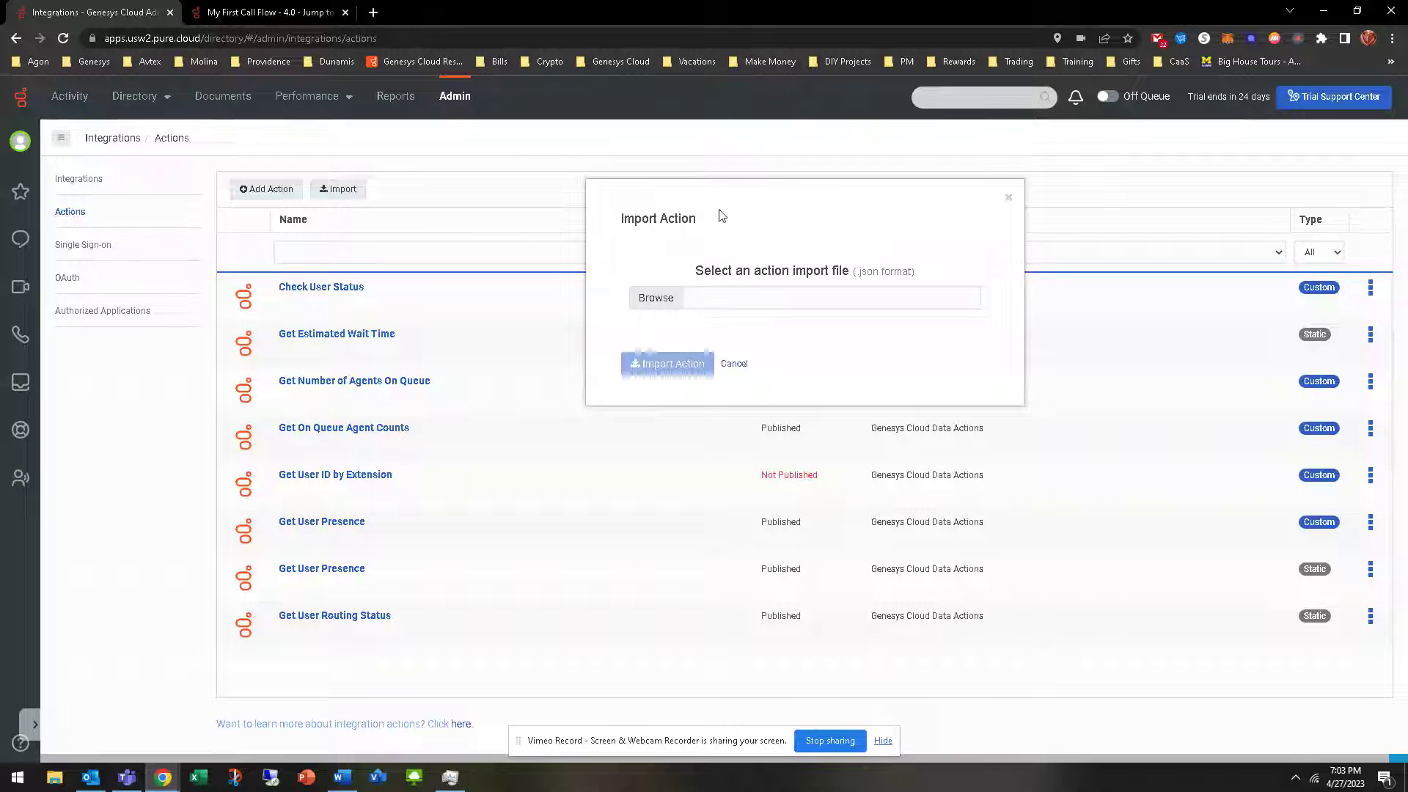
left_click(735, 364)
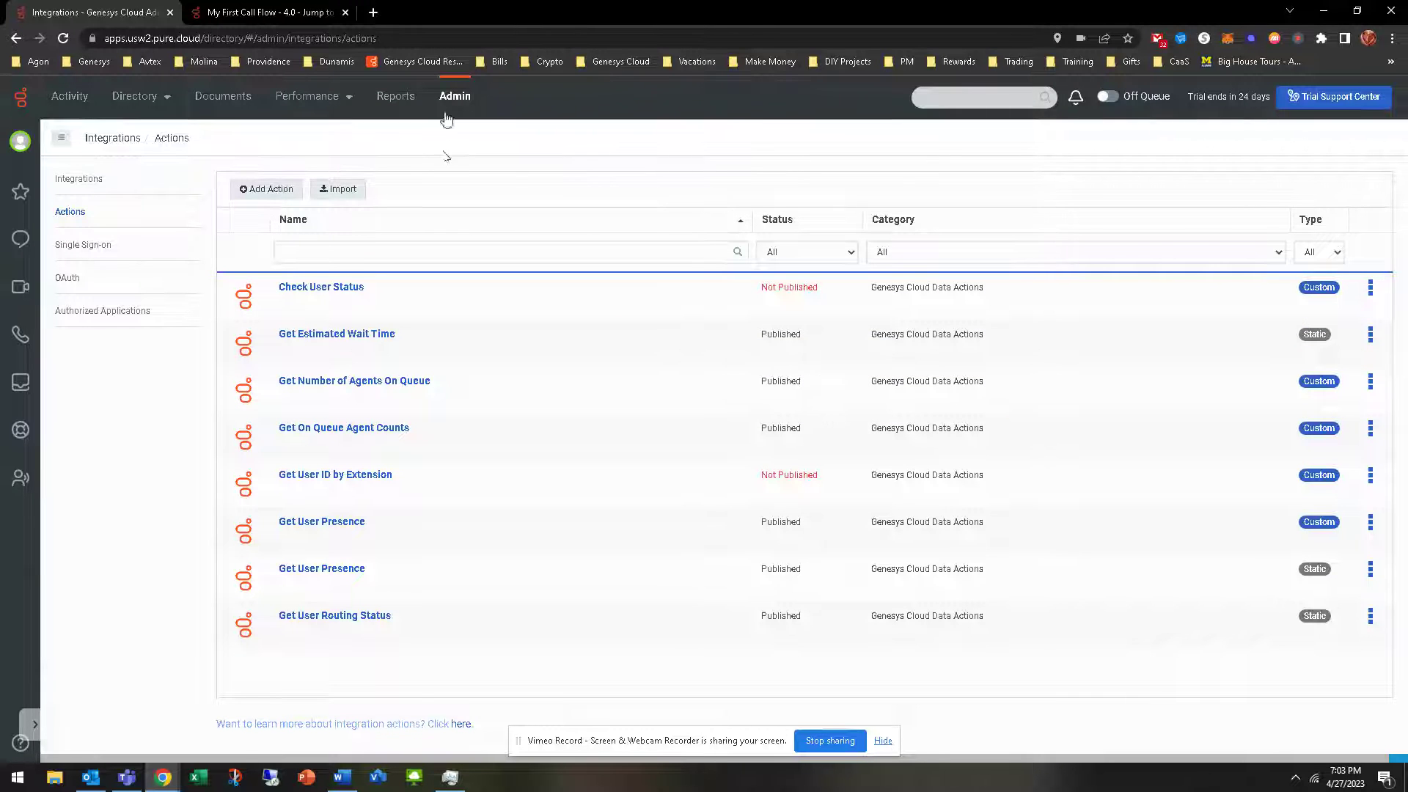
left_click(267, 13)
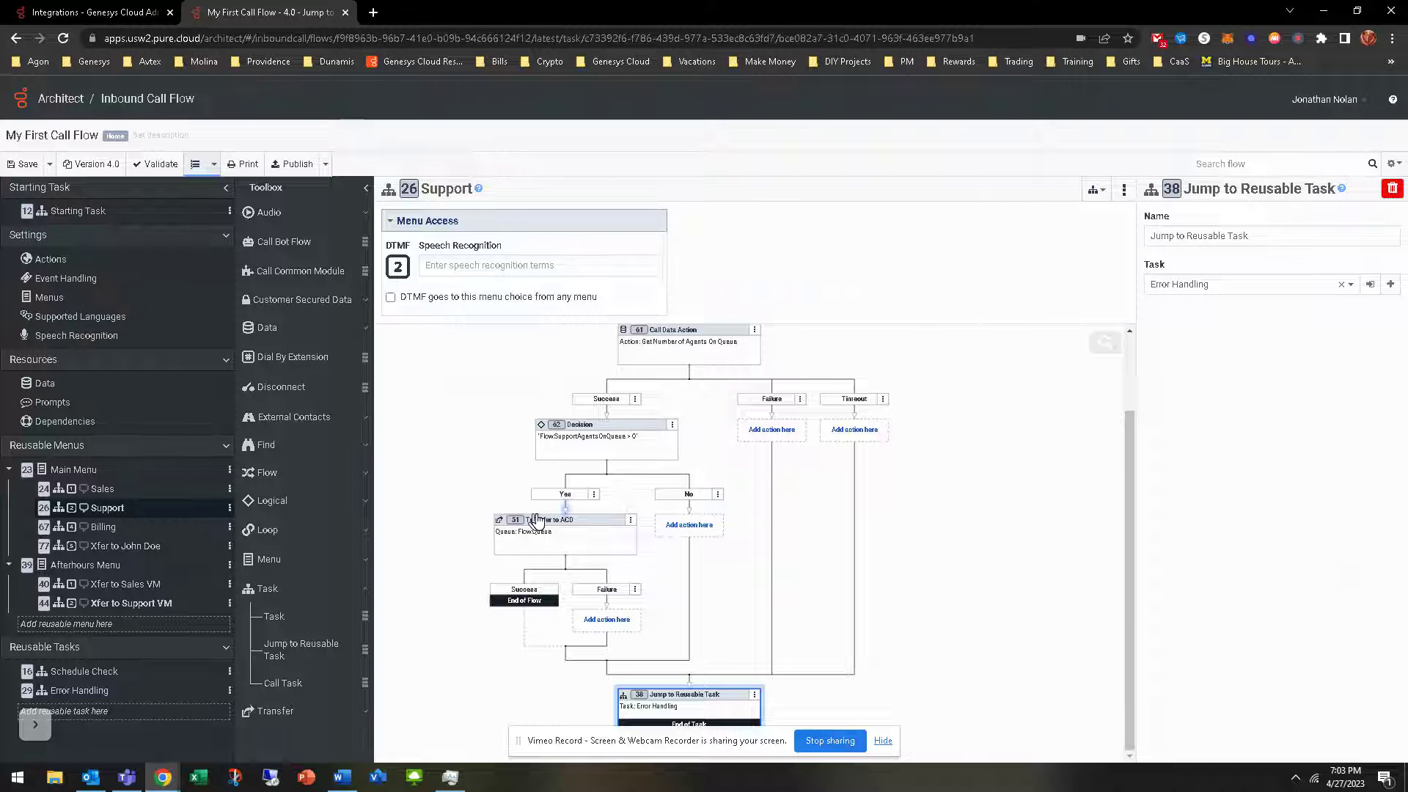
scroll(917, 477, "up", 1)
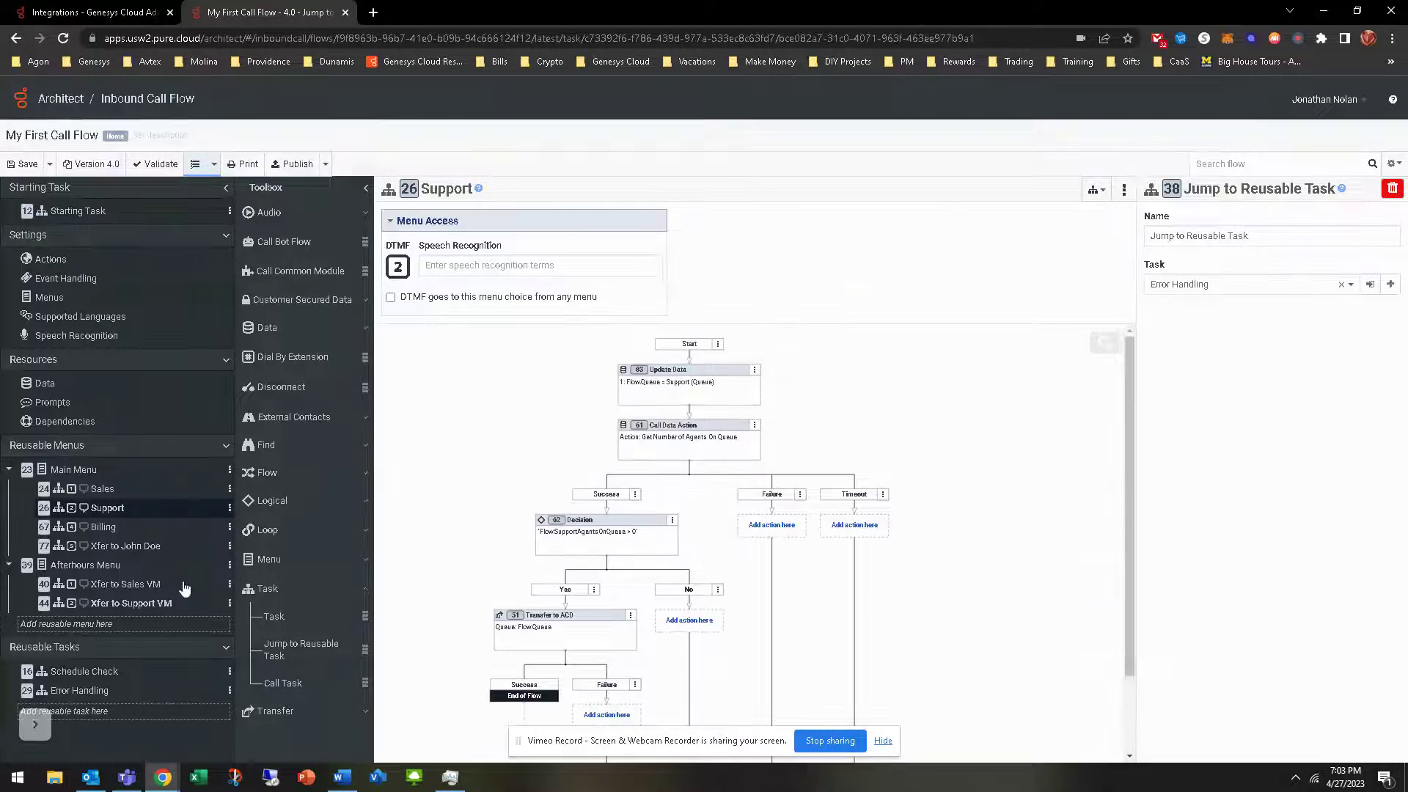
Open the Xfer to John Doe task and inspect its Transfer to User step
left_click(125, 546)
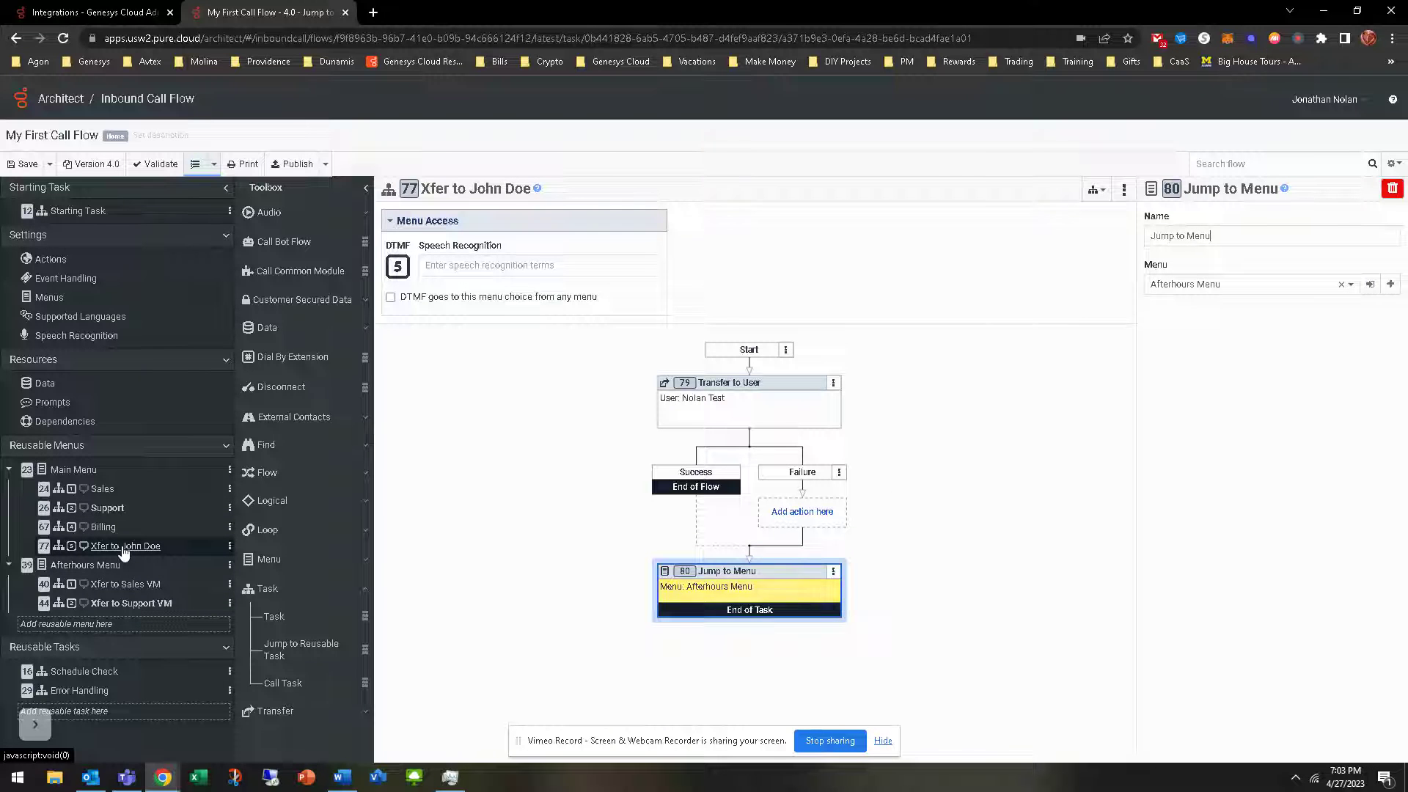
left_click(813, 396)
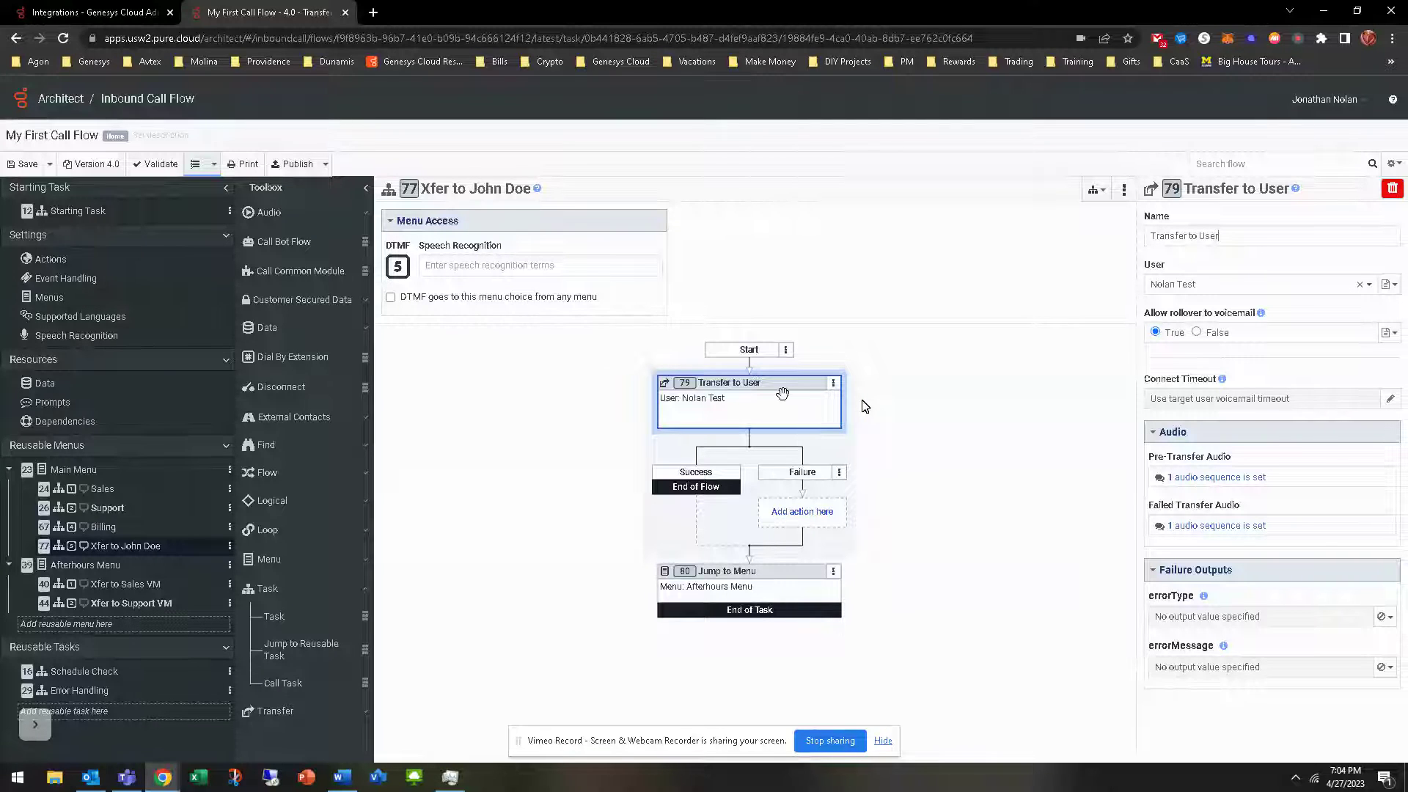
right_click(743, 372)
Add a Call Data Action using Genesys Cloud Data Actions / Get User Routing Status
mouse_move(726, 382)
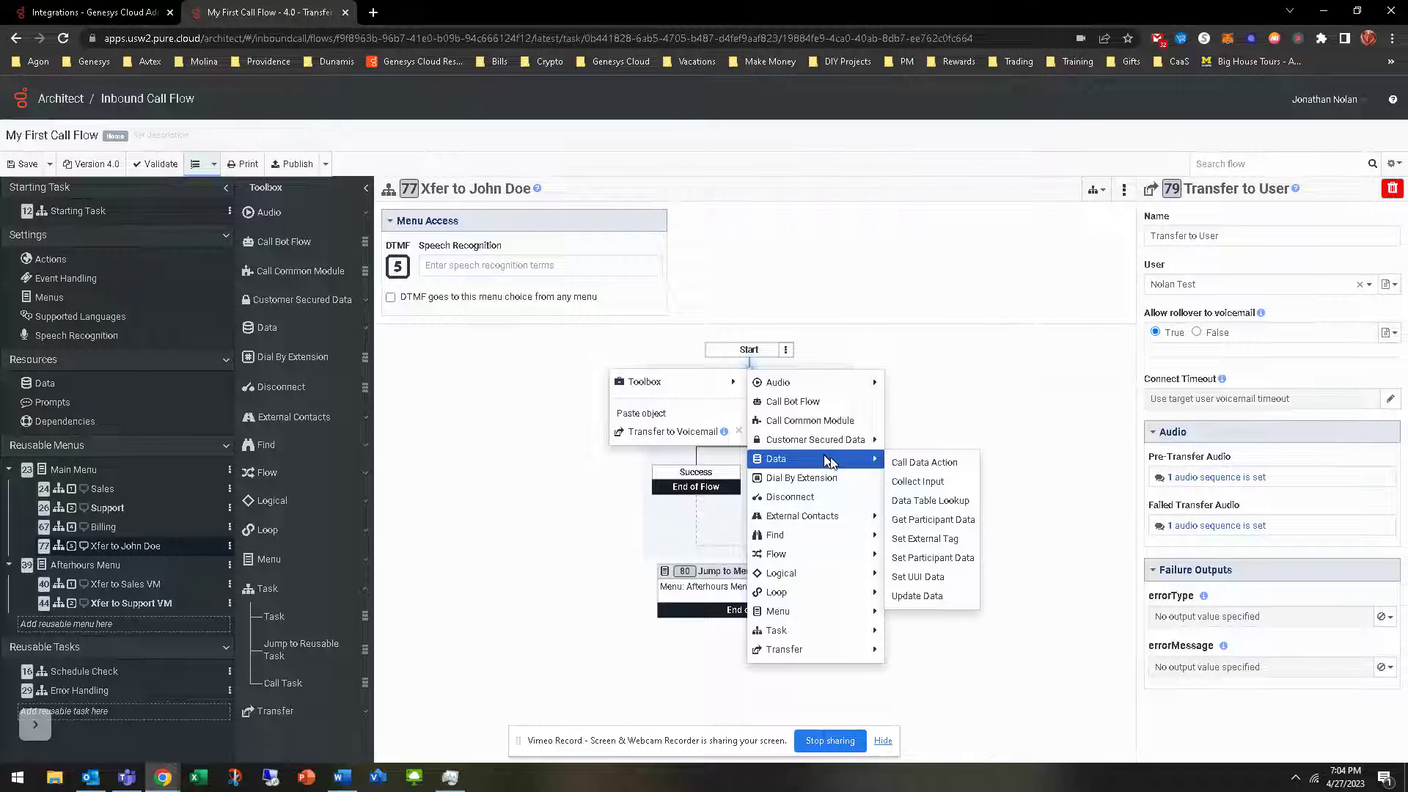
left_click(946, 484)
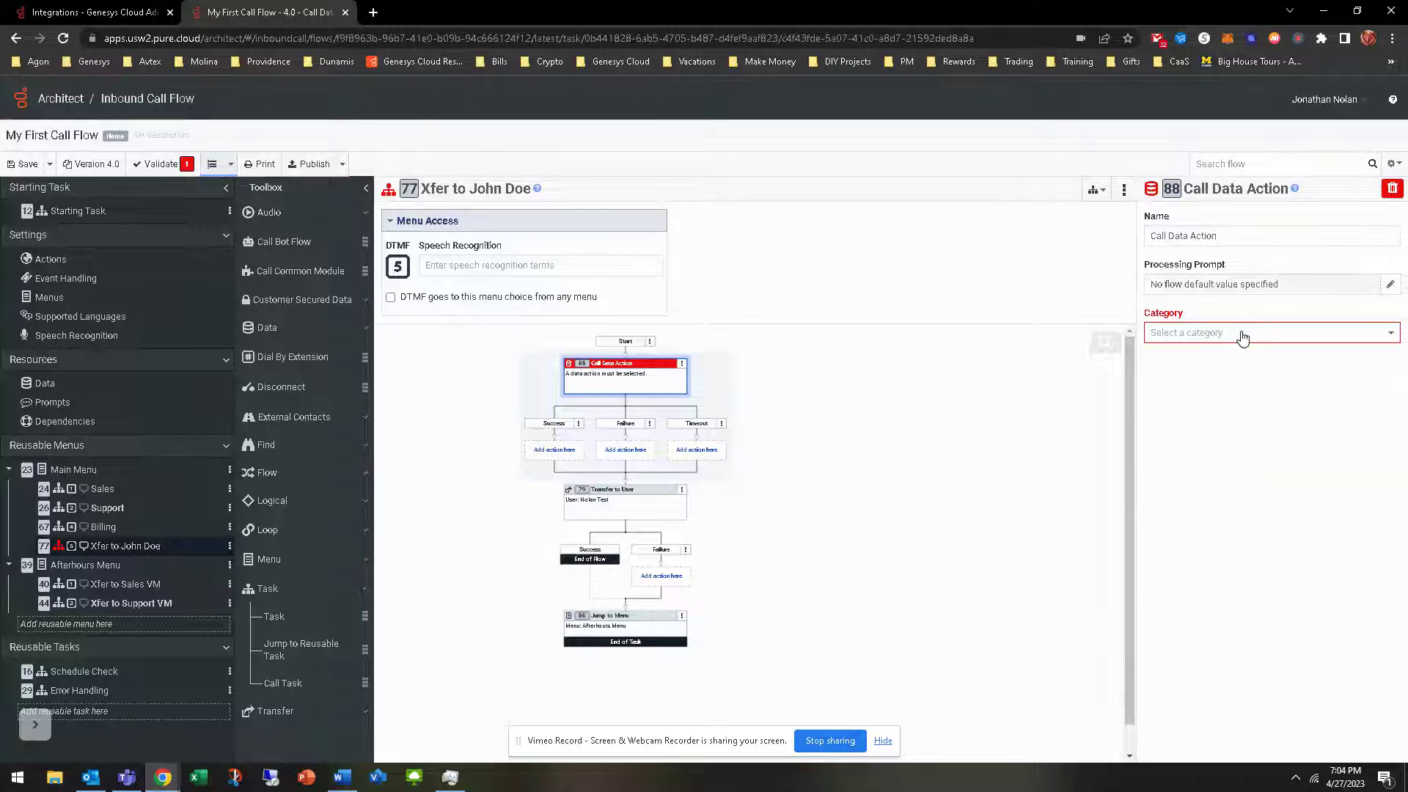
left_click(1242, 333)
left_click(1237, 356)
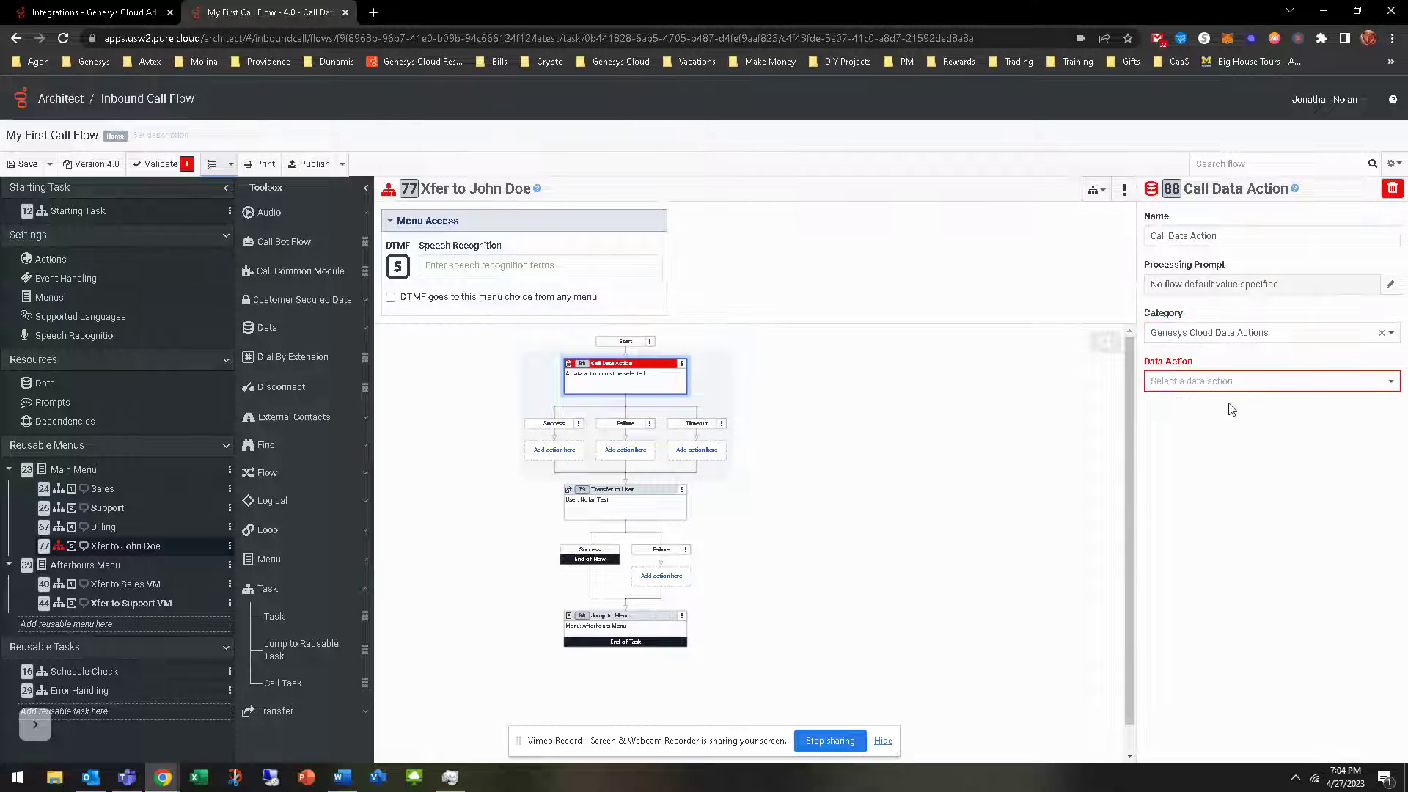
left_click(1213, 381)
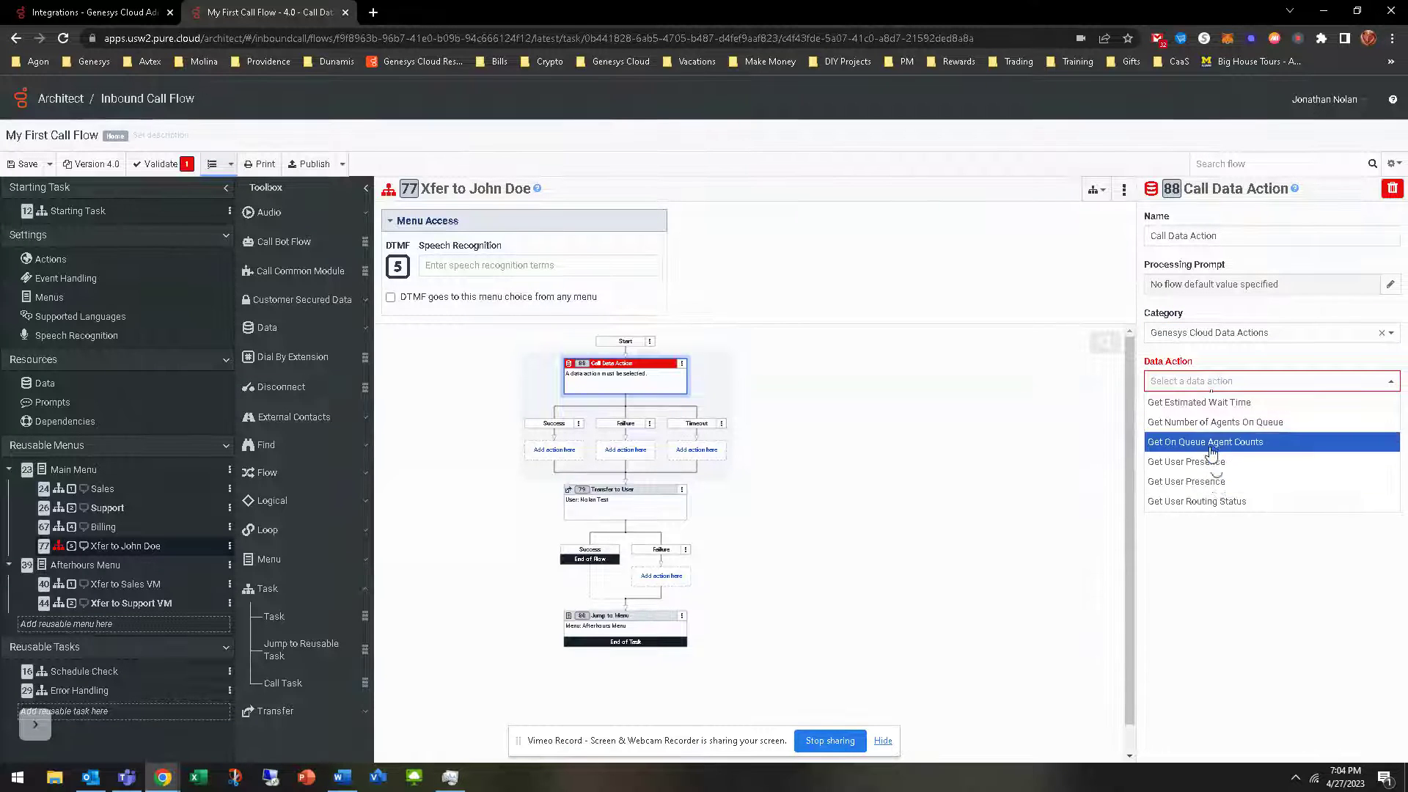
left_click(1218, 502)
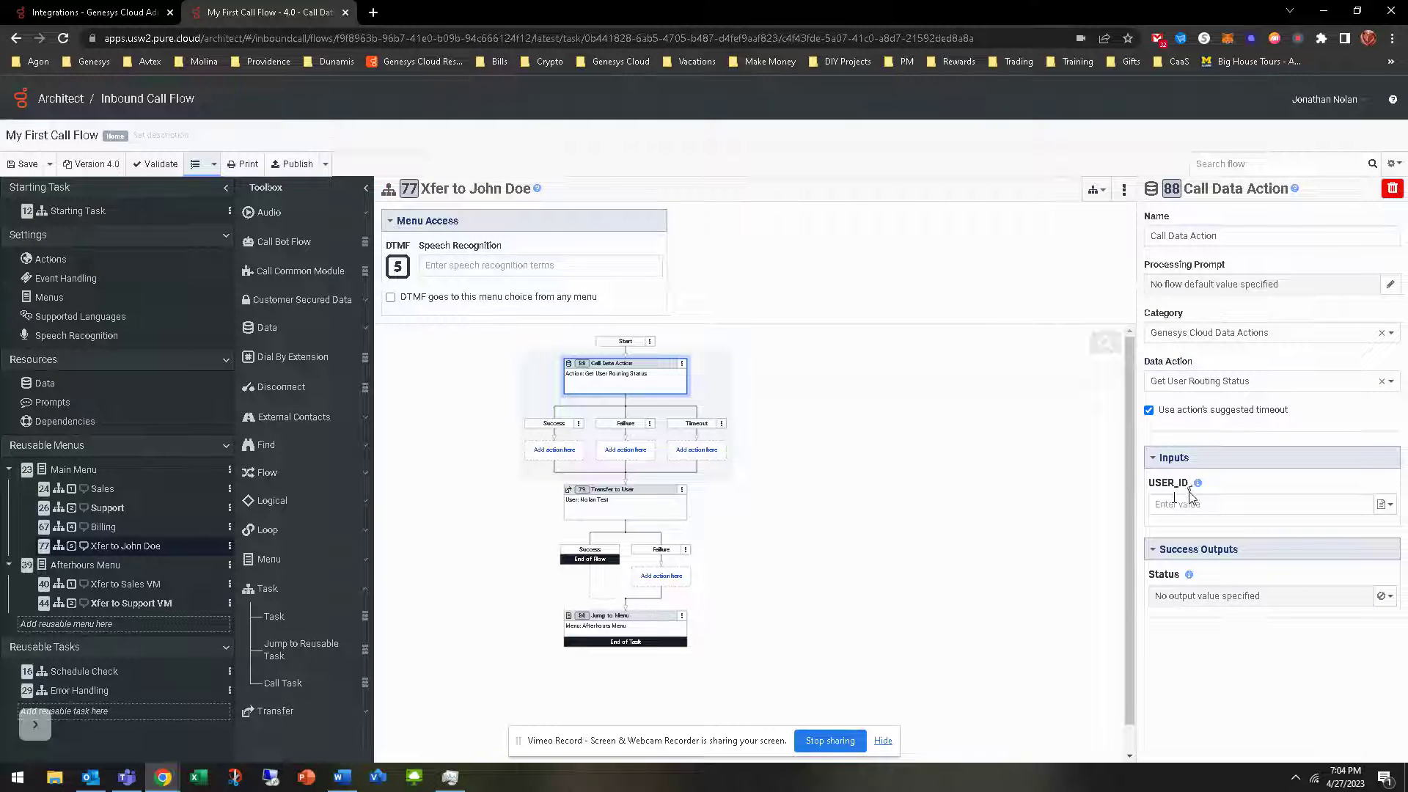
left_click(1183, 382)
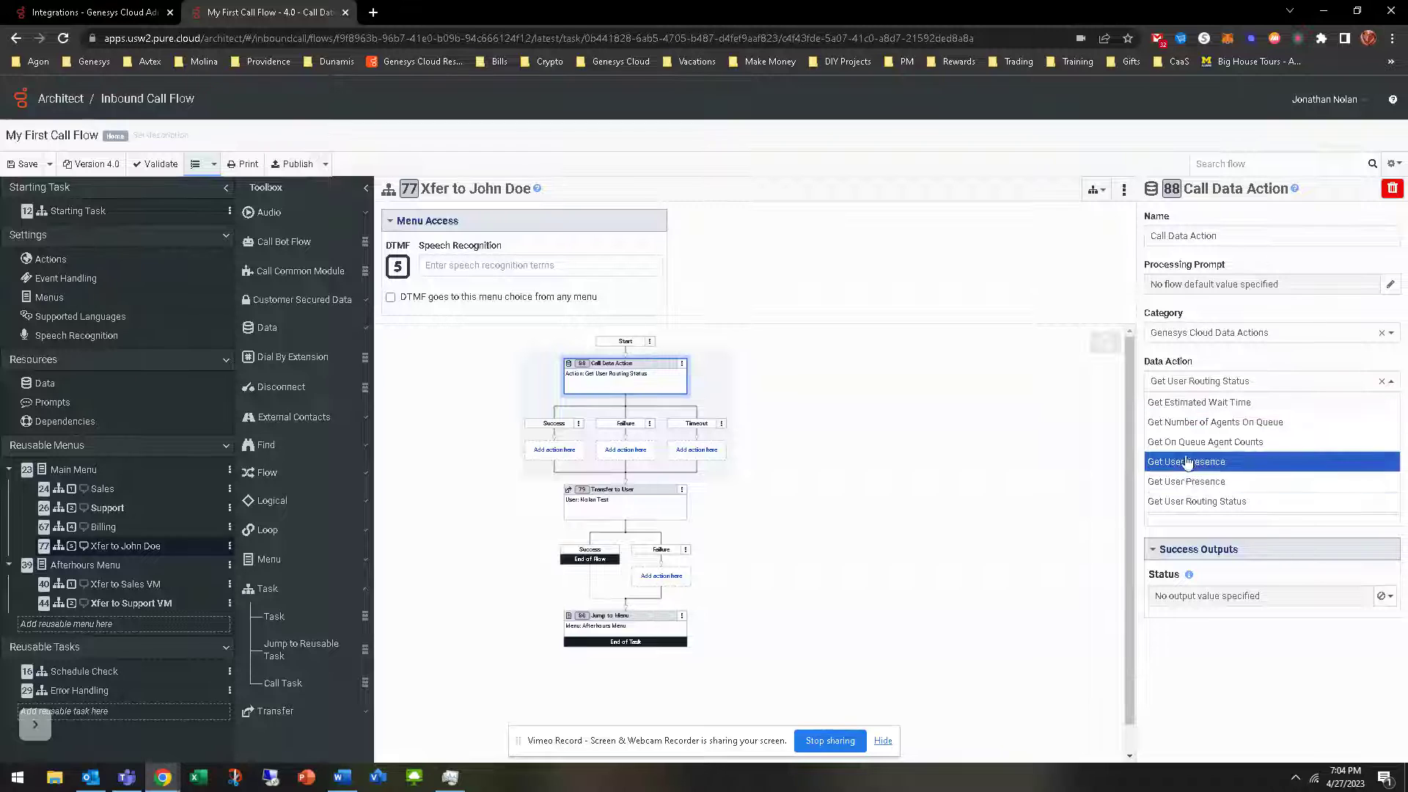
key("ctrl+shift+Tab")
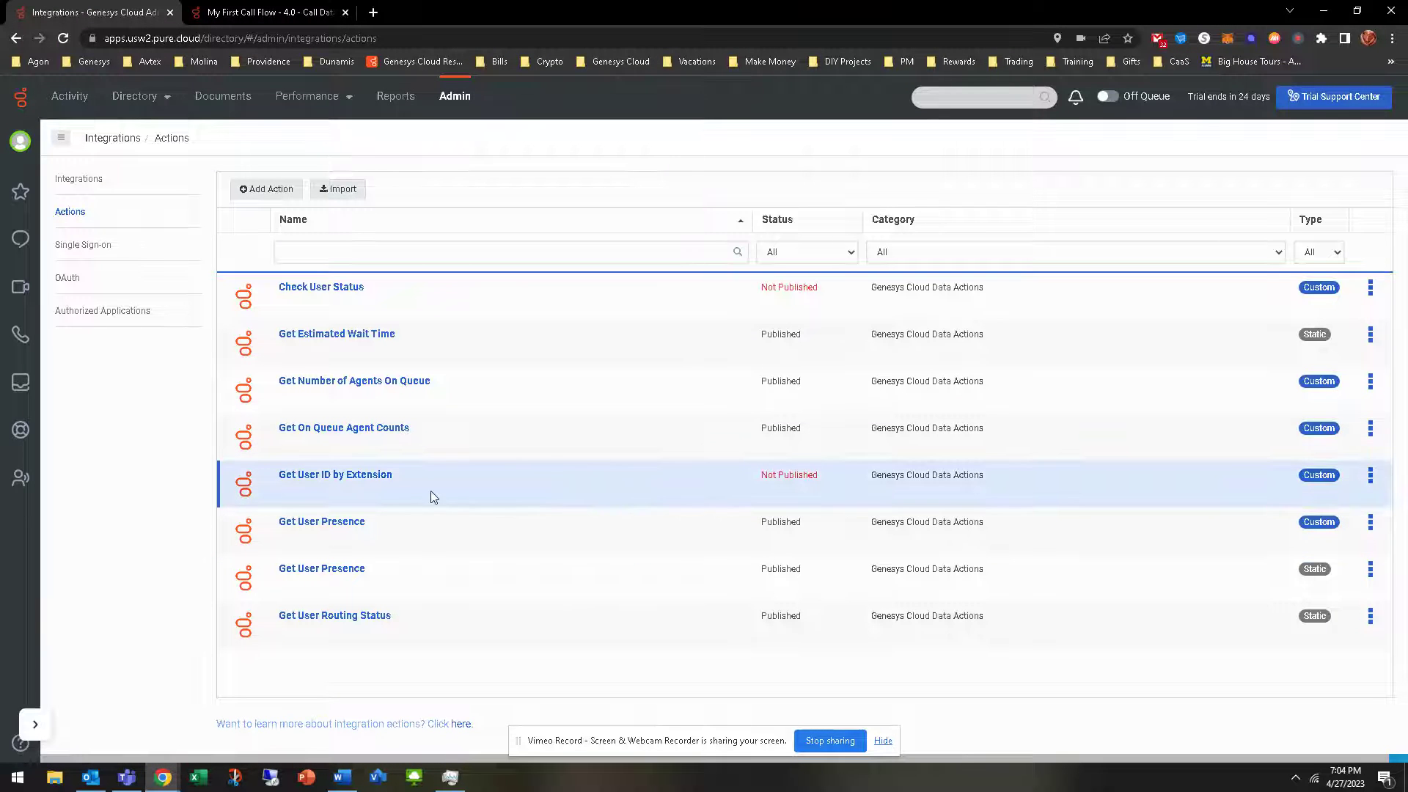
Save and publish the Get User ID by Extension data action
left_click(349, 478)
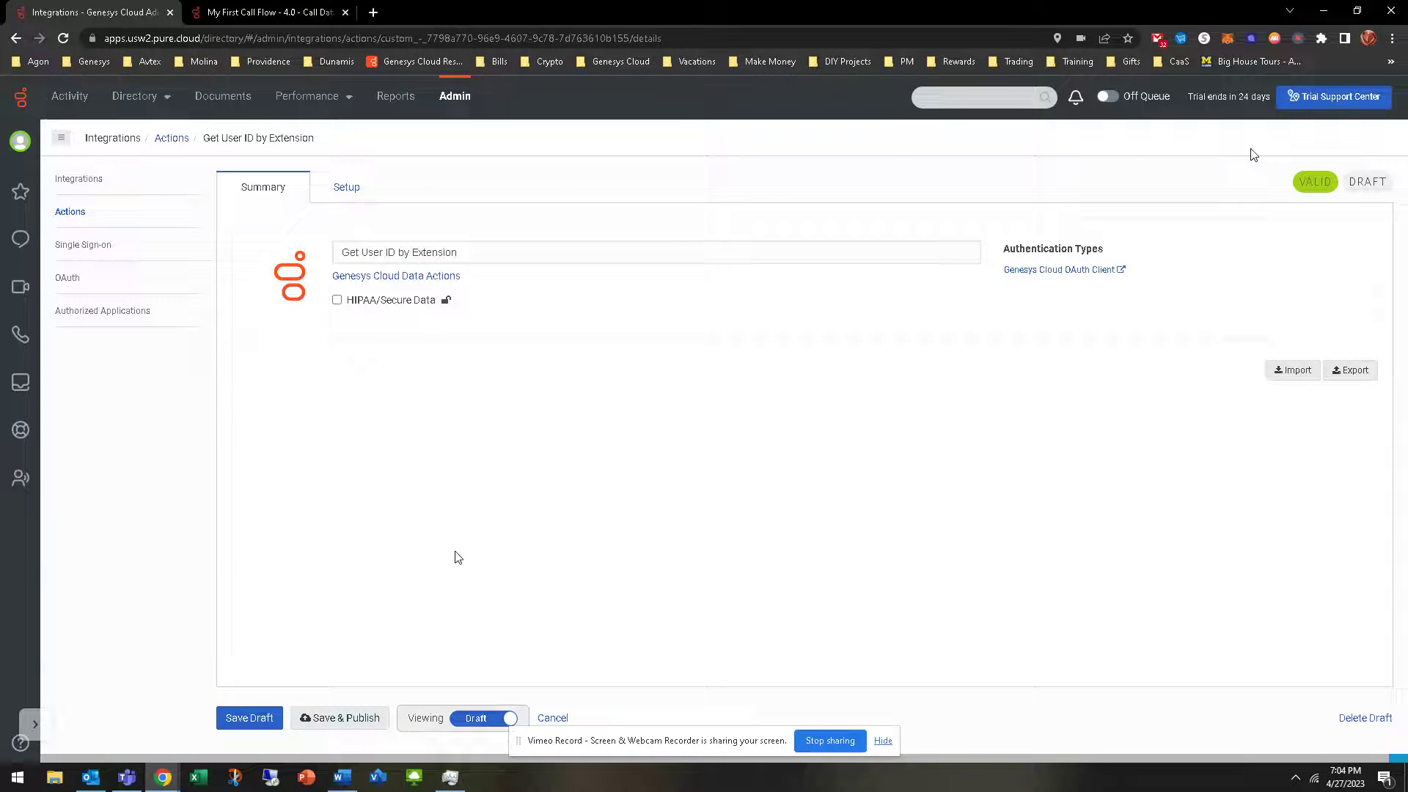
left_click(331, 717)
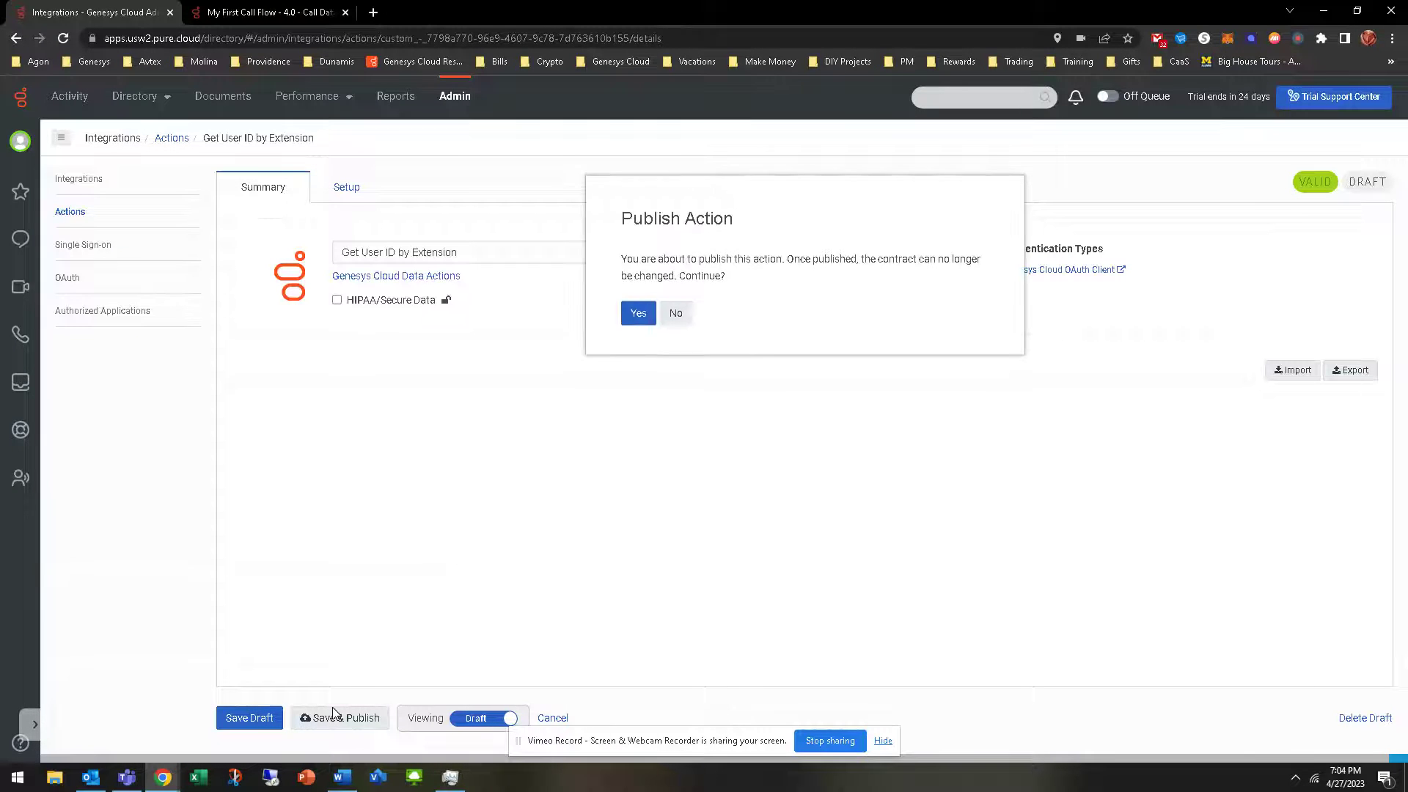
left_click(630, 321)
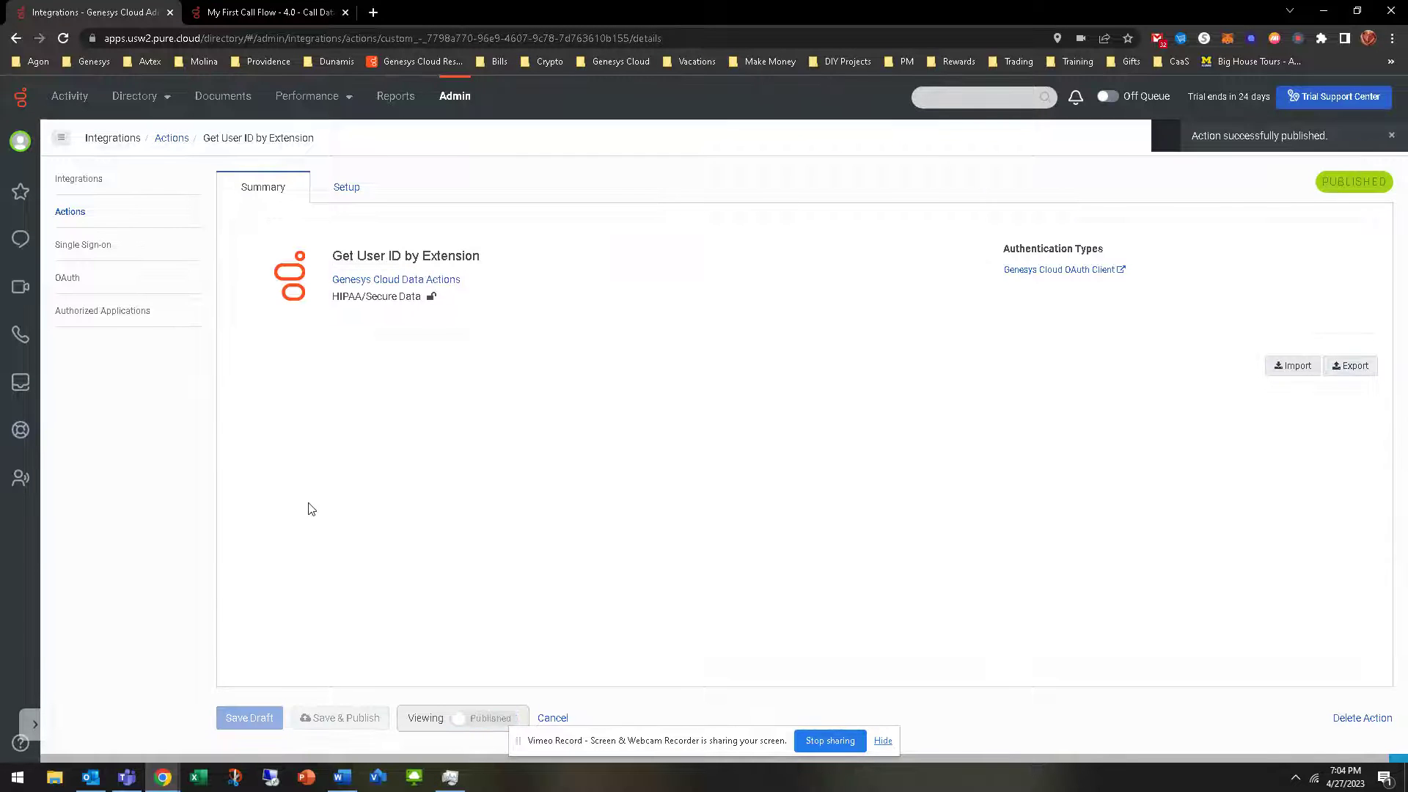
key("ctrl+Tab")
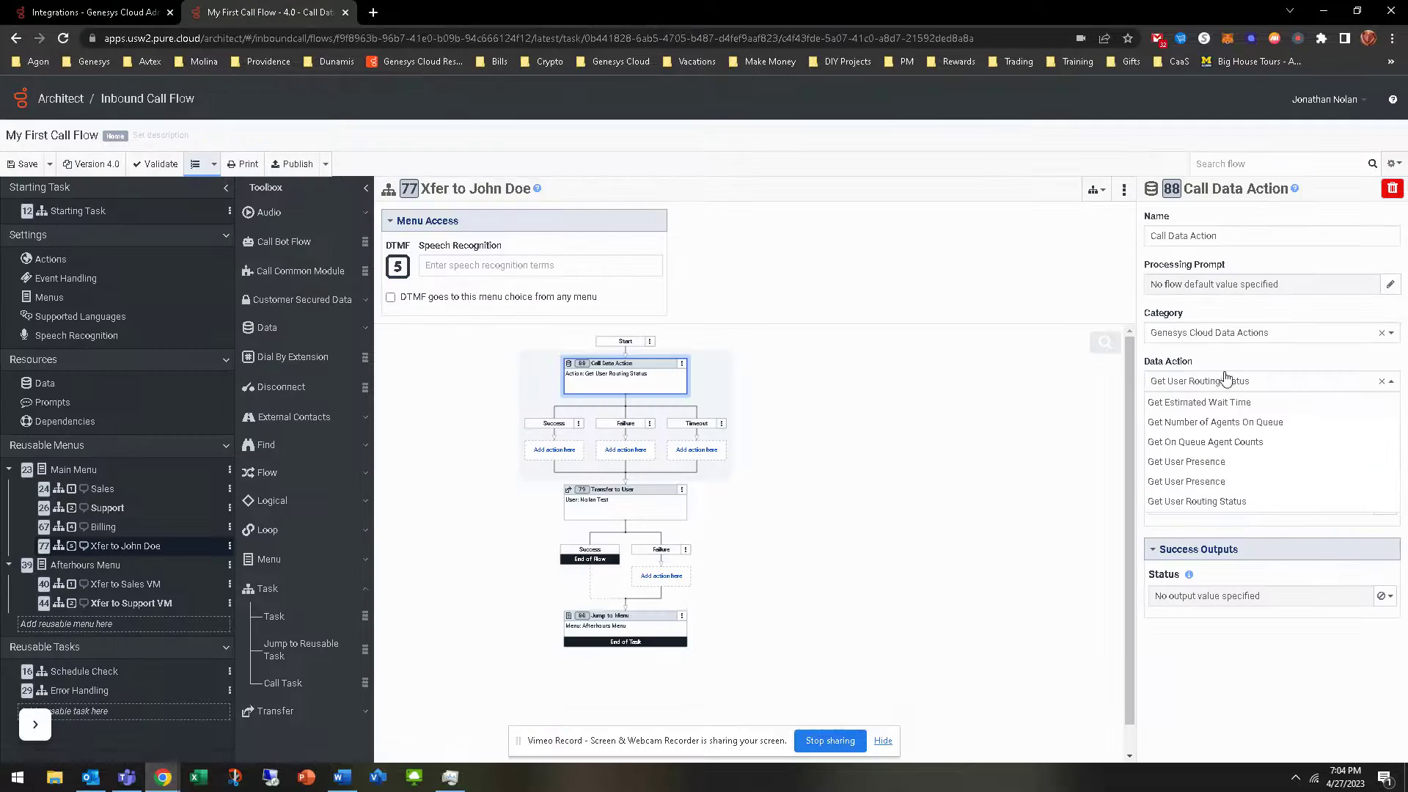
Save the Architect flow and reload it to refresh the available data actions
left_click(1238, 385)
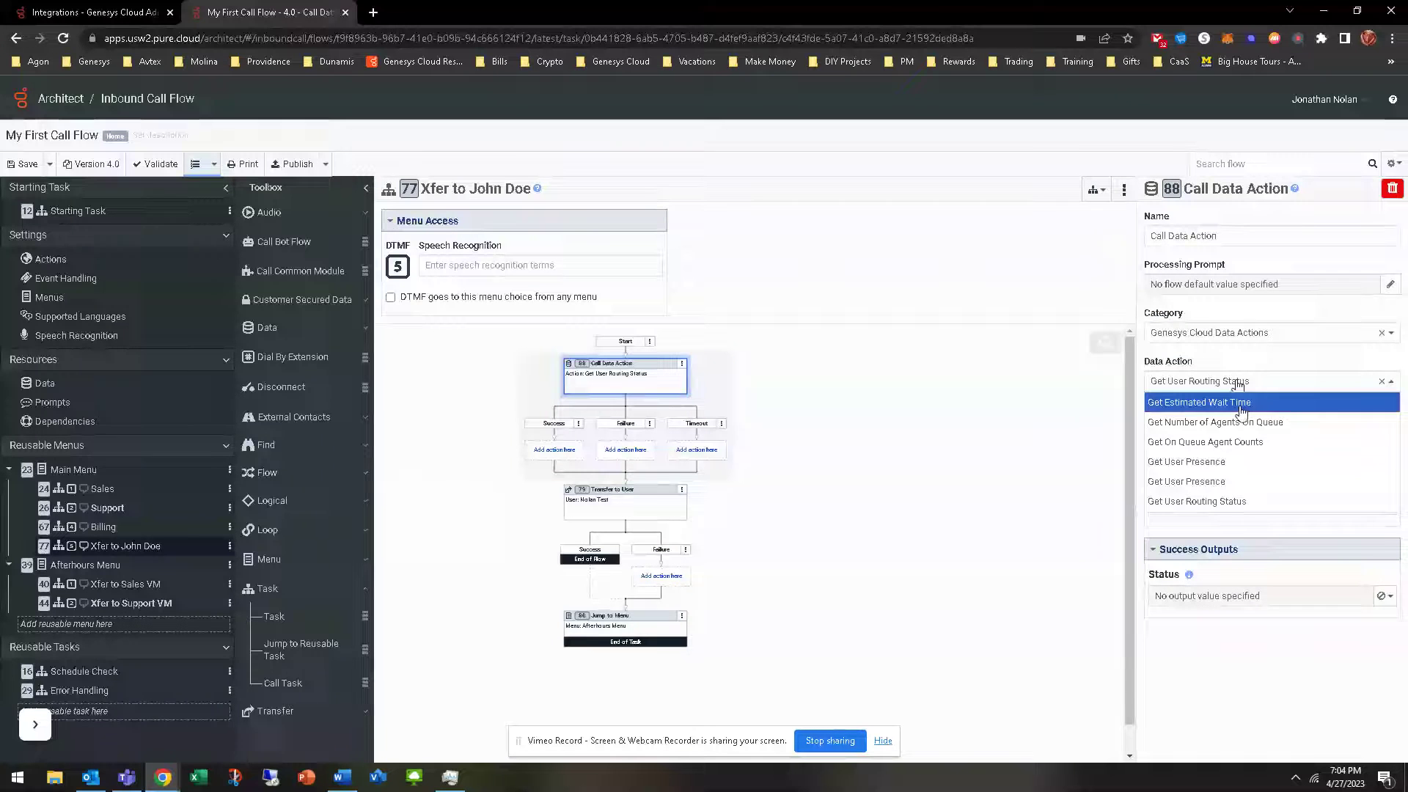
left_click(1273, 694)
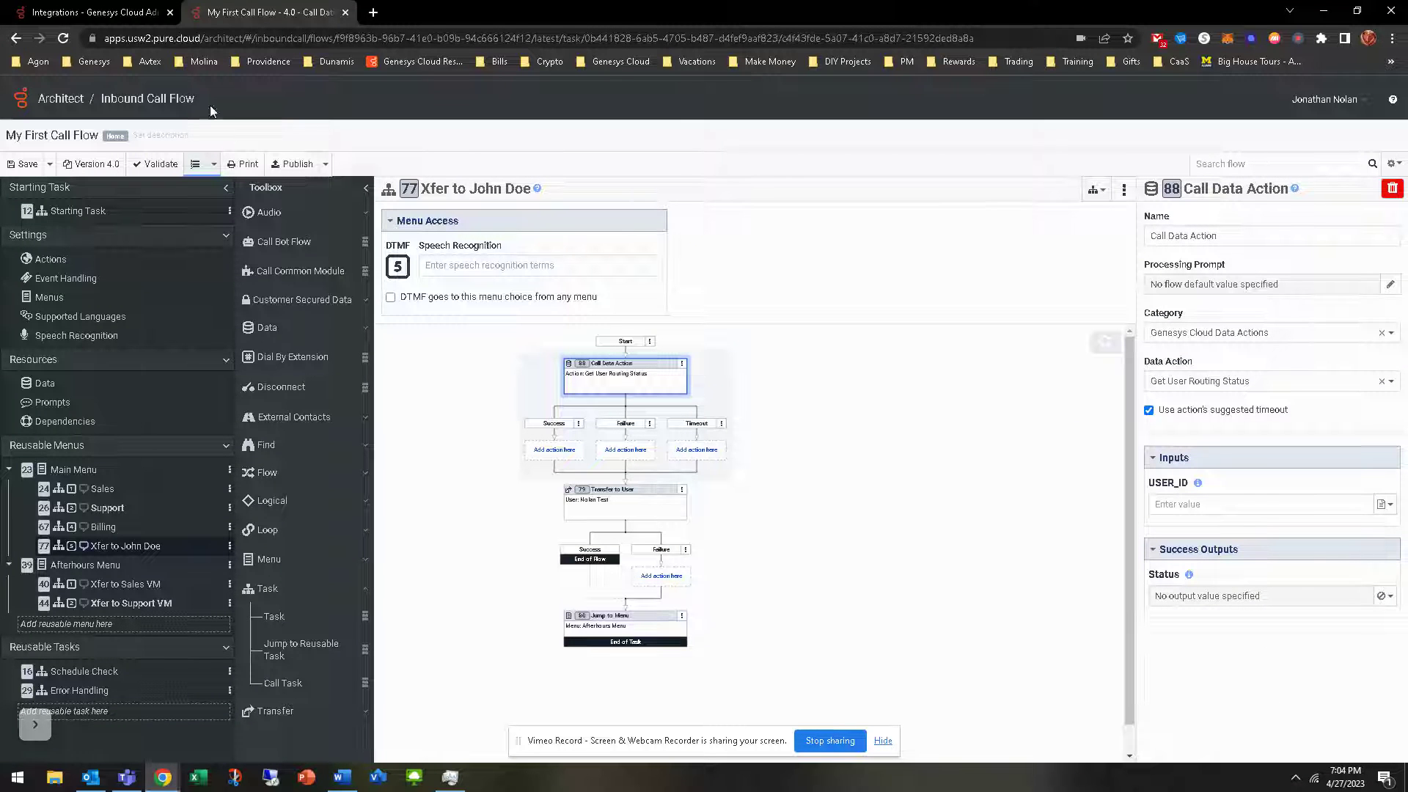
left_click(63, 38)
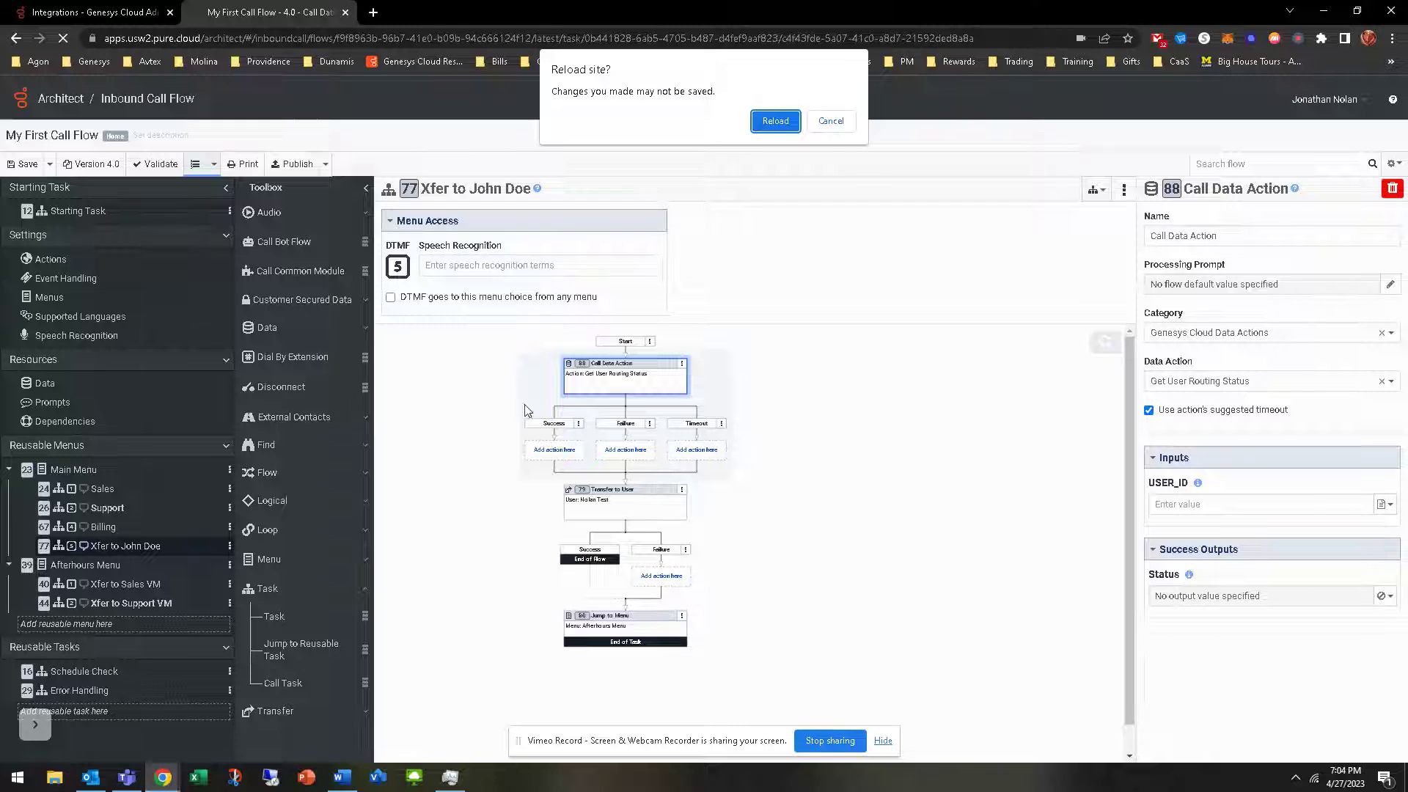
left_click(831, 123)
left_click(22, 165)
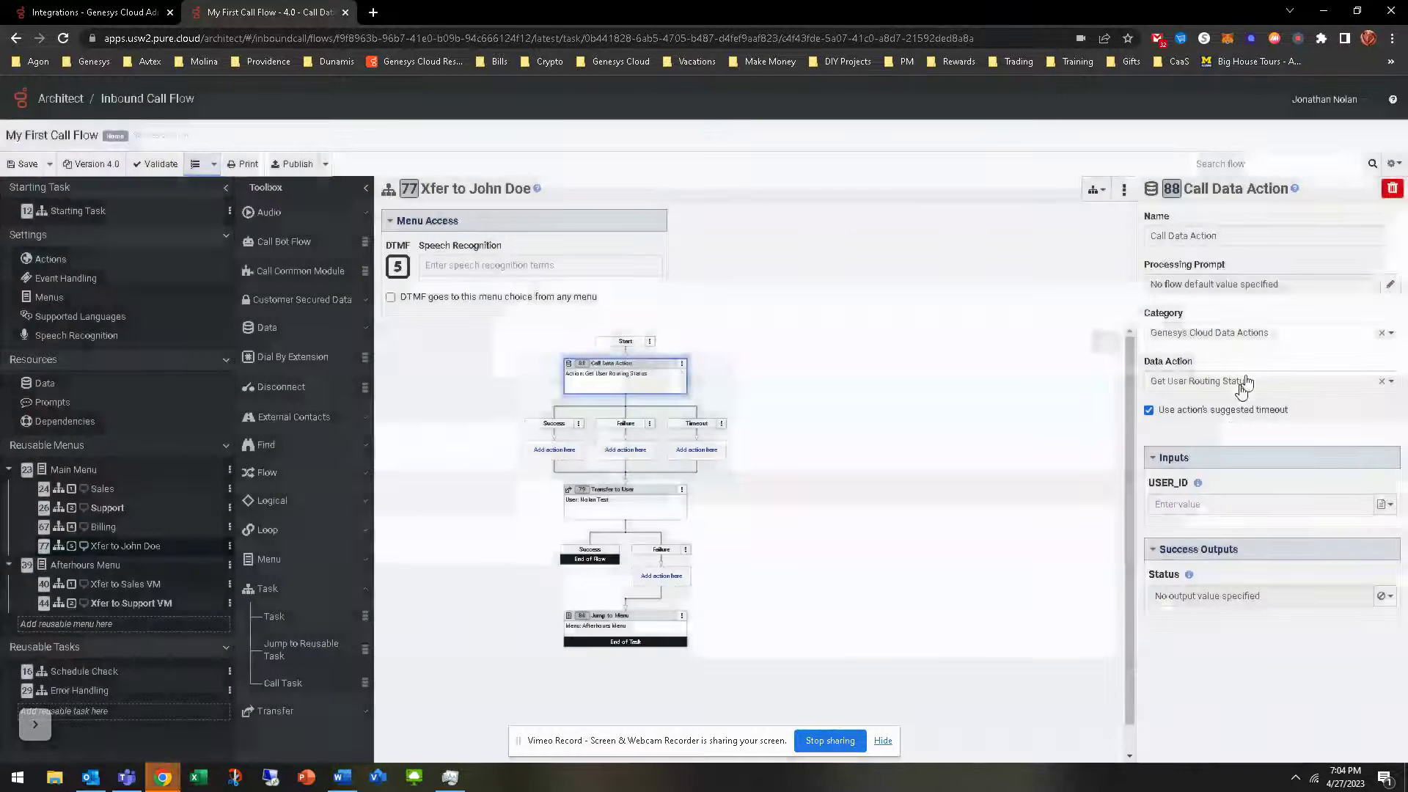
left_click(1247, 382)
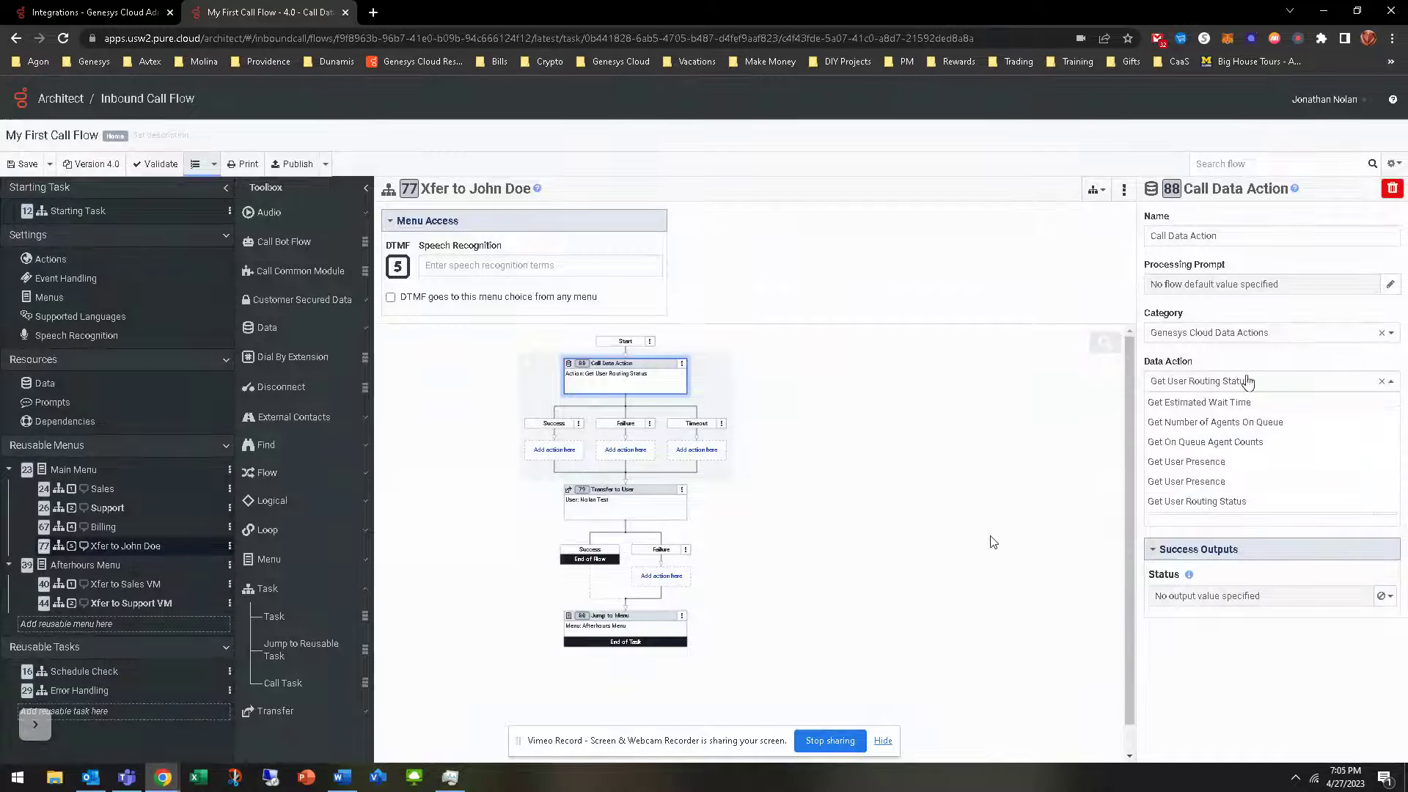
left_click(1247, 380)
left_click(64, 38)
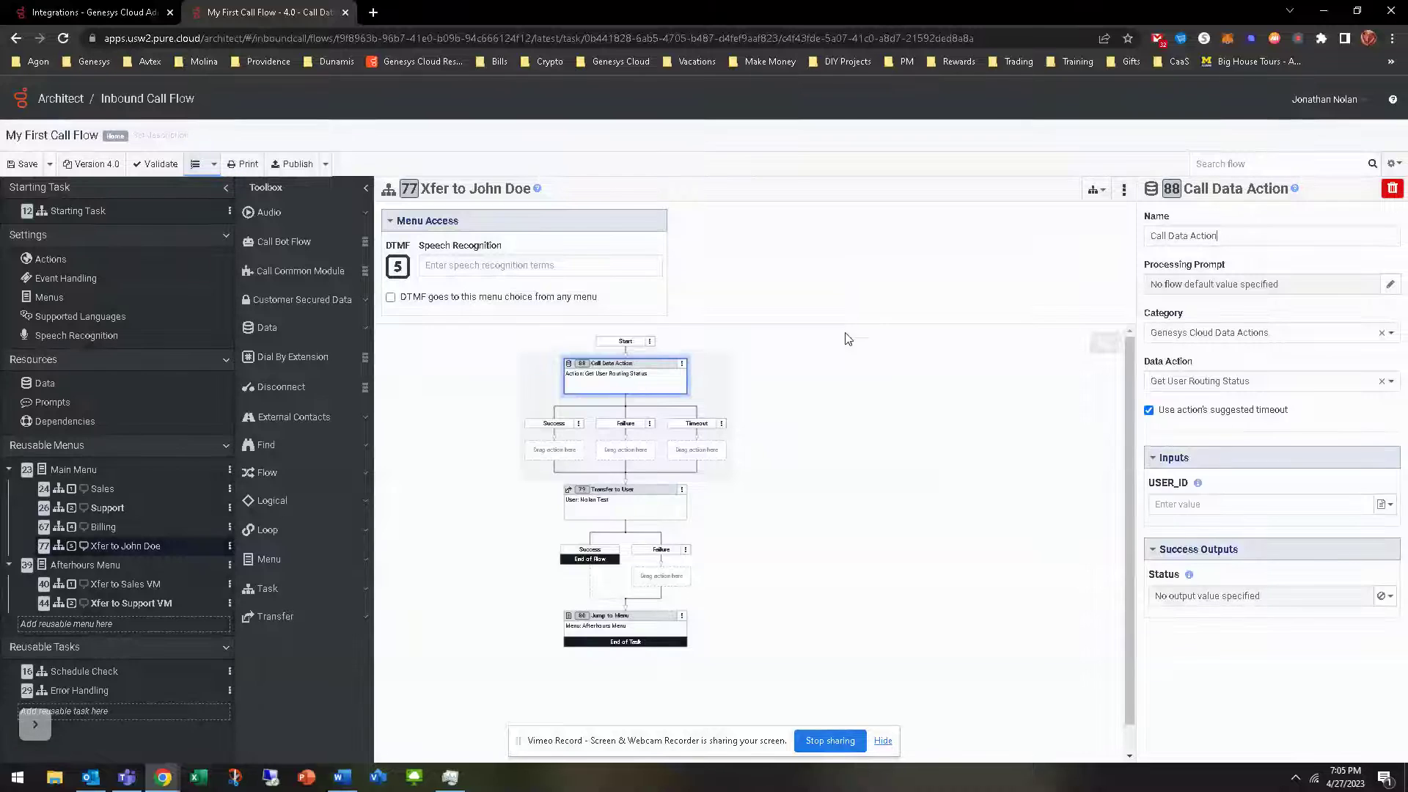
Switch the data action to Get User ID by Extension with userExtension literal 1001
left_click(1226, 387)
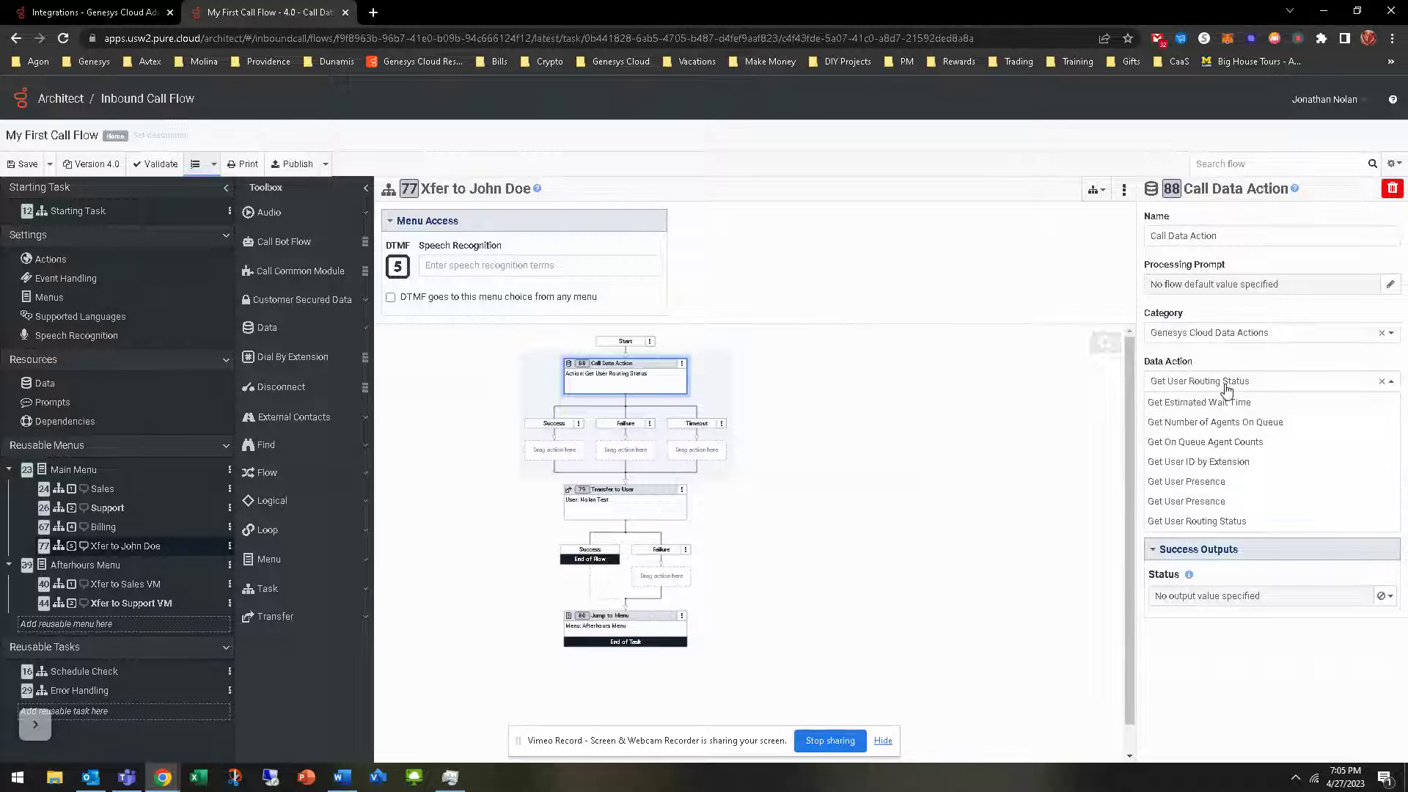
left_click(1226, 462)
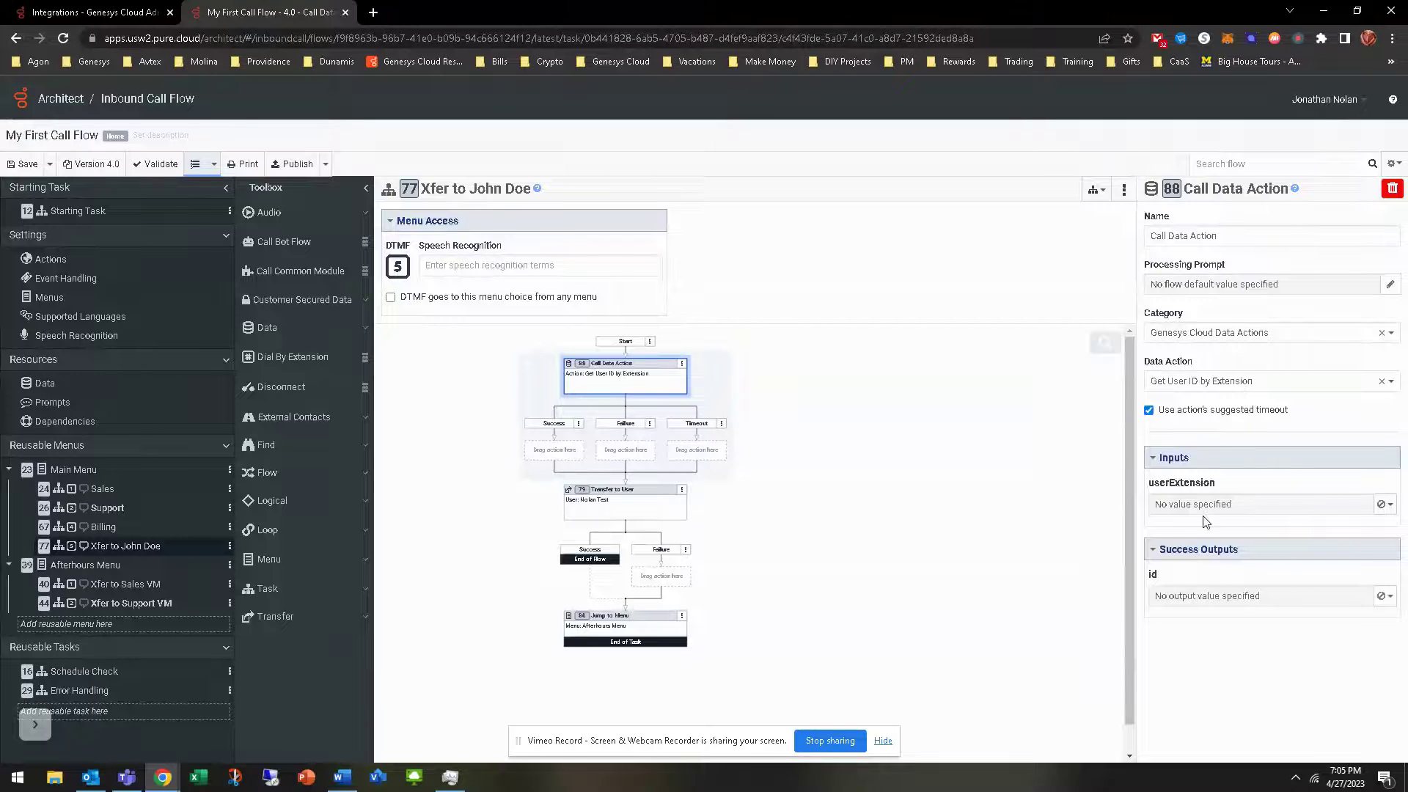
left_click(1386, 504)
left_click(1320, 523)
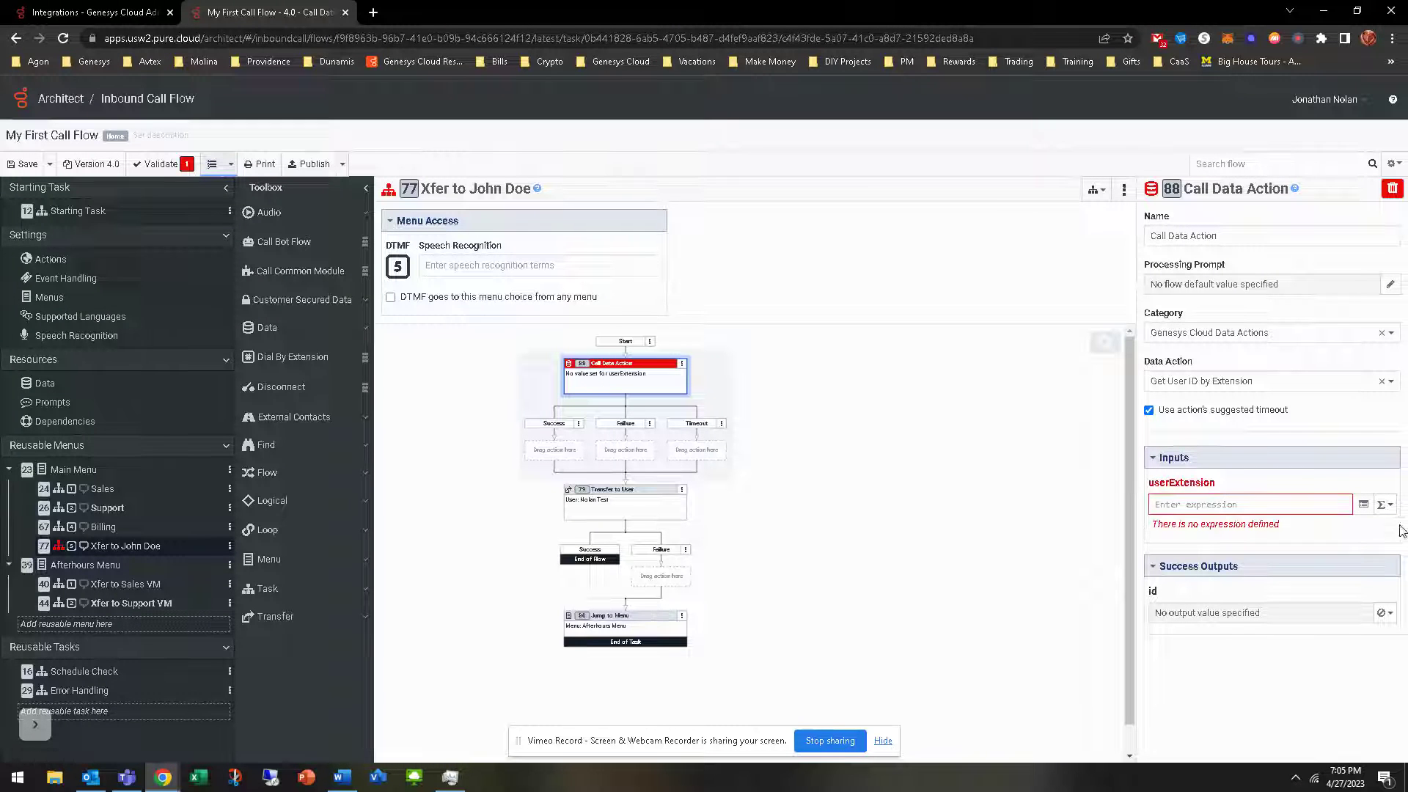
left_click(1385, 504)
left_click(1307, 547)
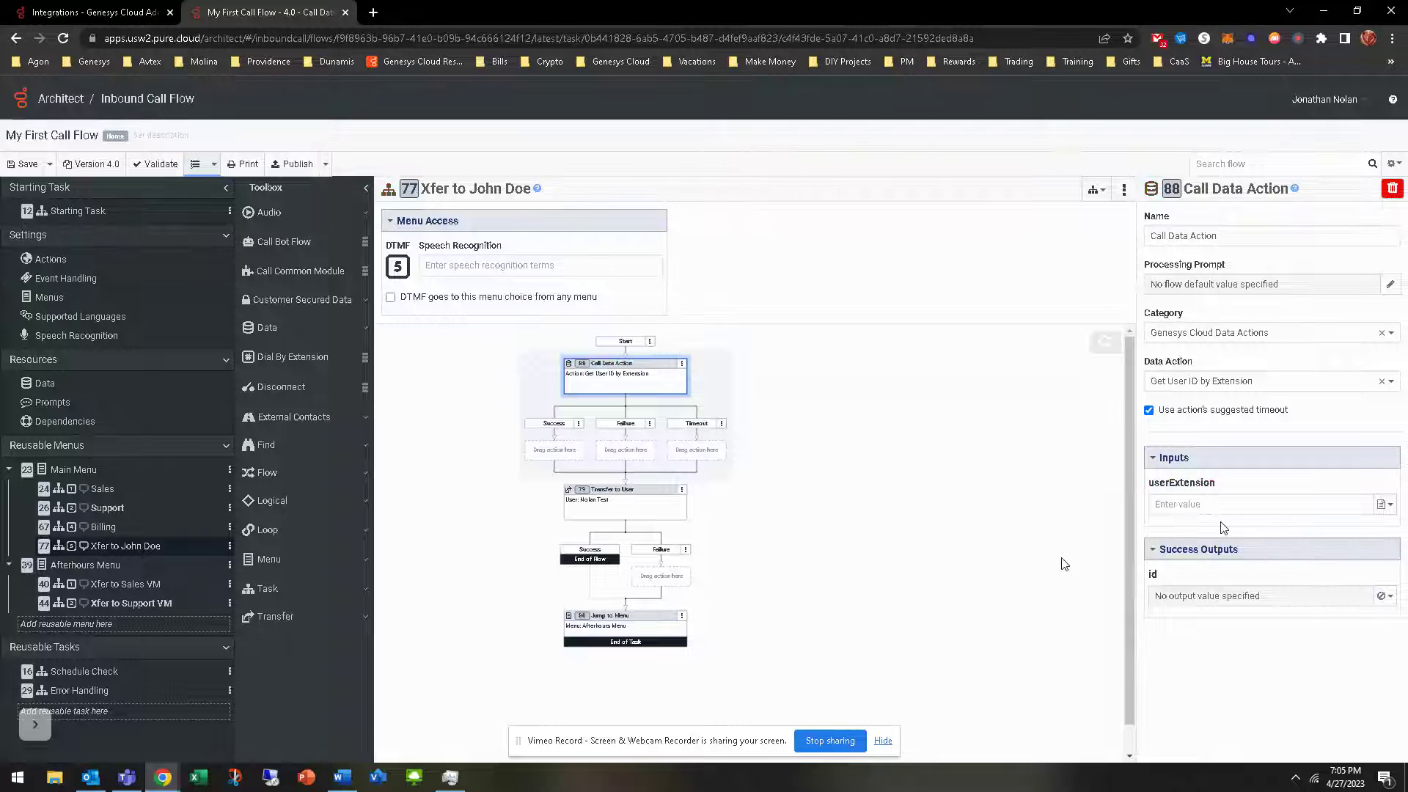
type("1001")
Store the id output in the variable Flow.UserID
left_click(1391, 607)
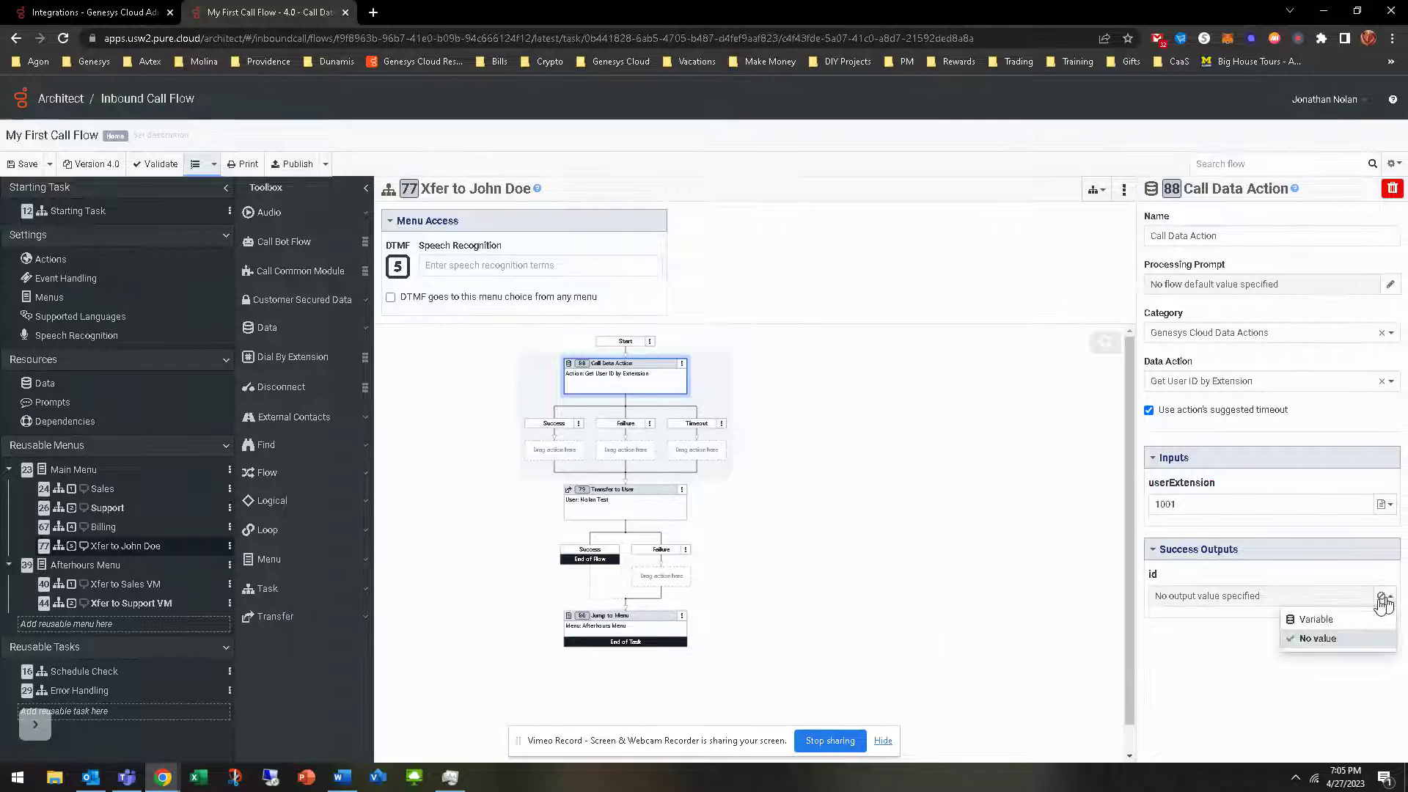
left_click(1210, 617)
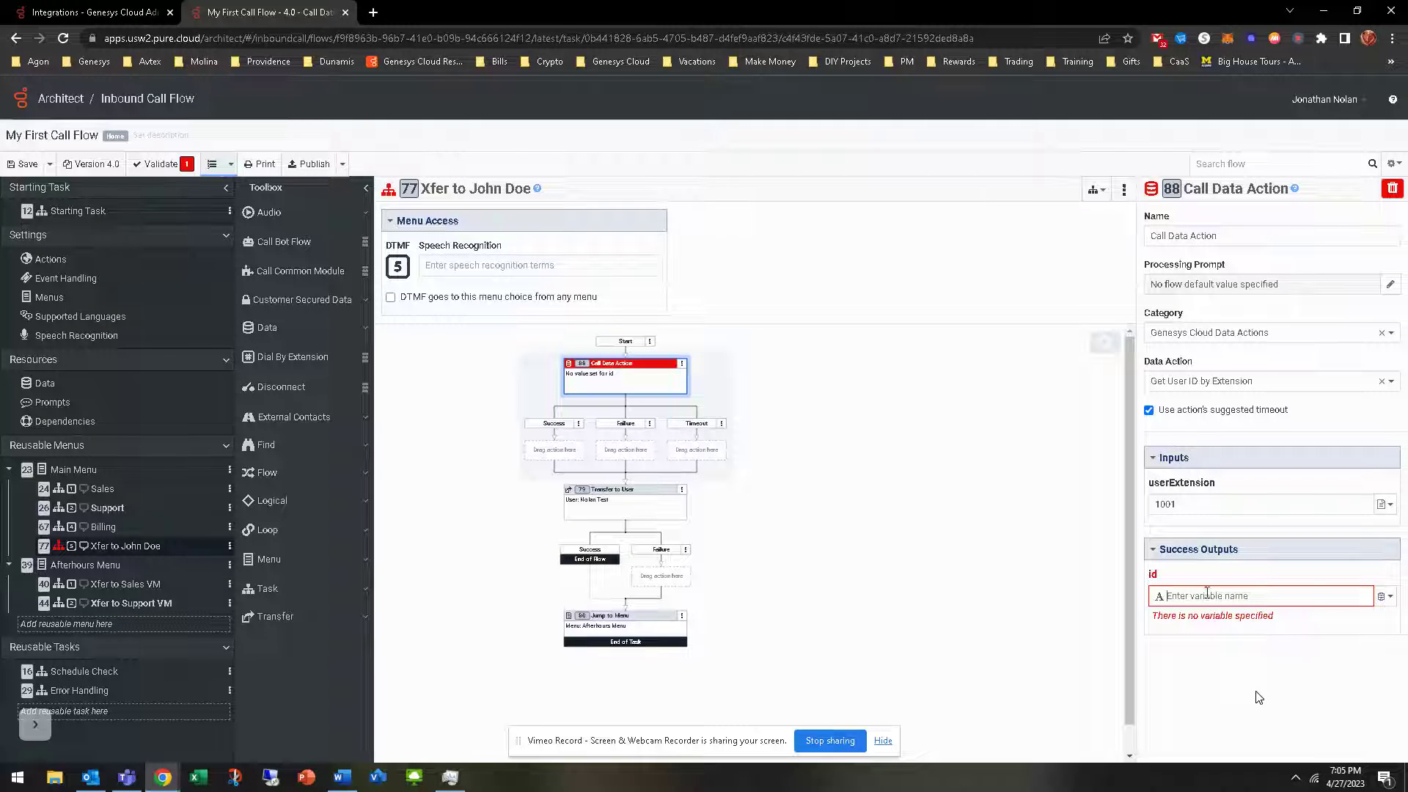
type("Flow.UserID")
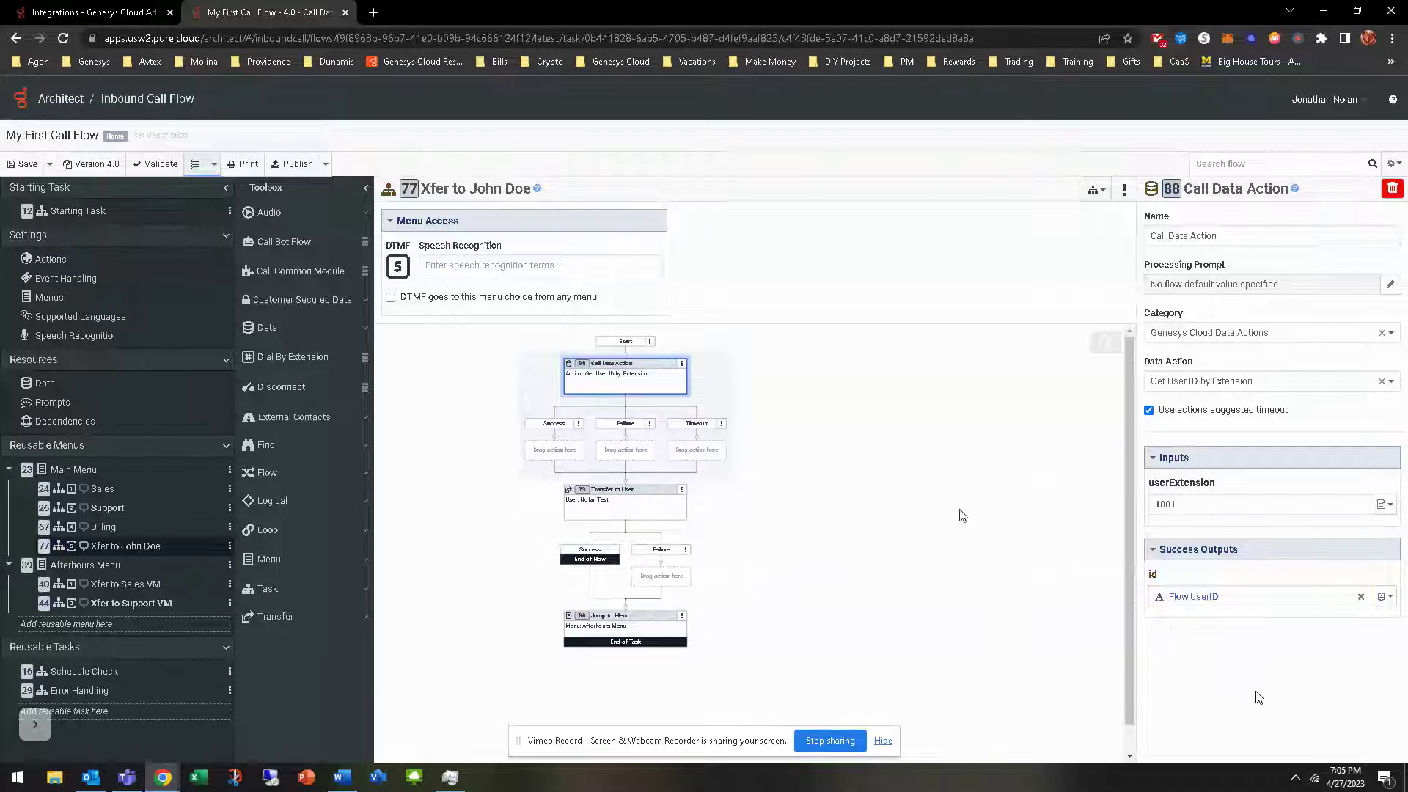
scroll(963, 516, "up", 2)
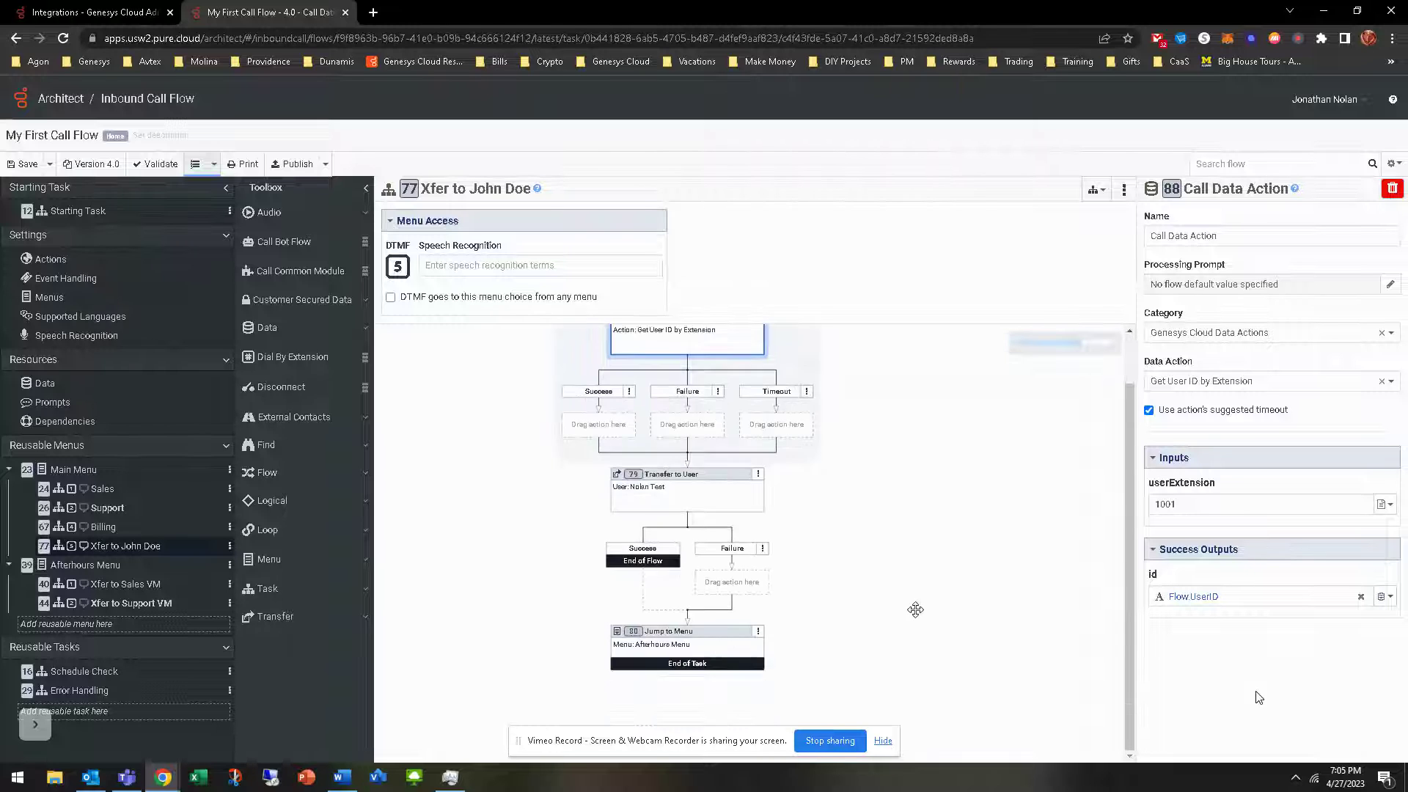
Insert a second Call Data Action on the first data action's Success branch
scroll(817, 528, "up", 1)
left_click(704, 487)
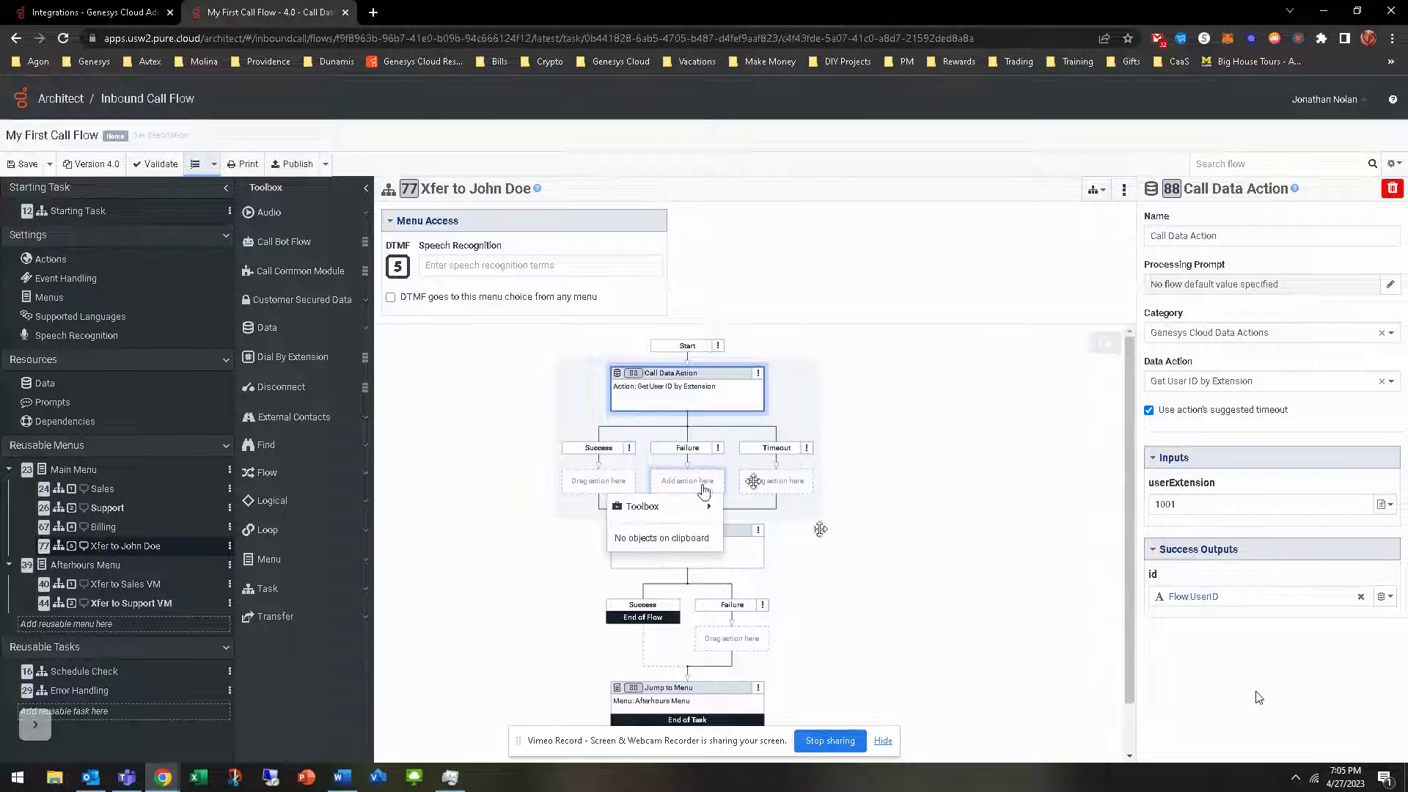
left_click(776, 484)
left_click(901, 506)
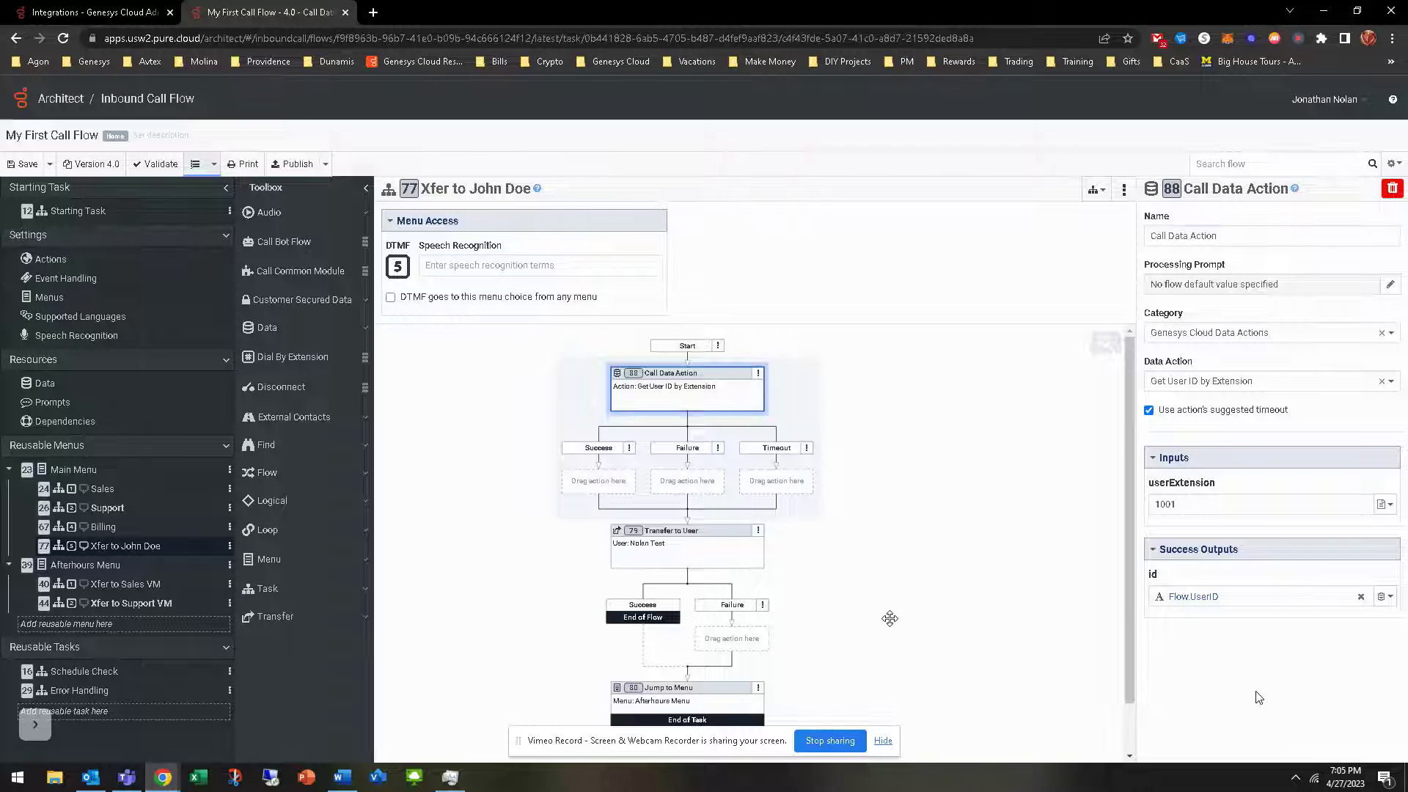
left_click(599, 484)
mouse_move(582, 508)
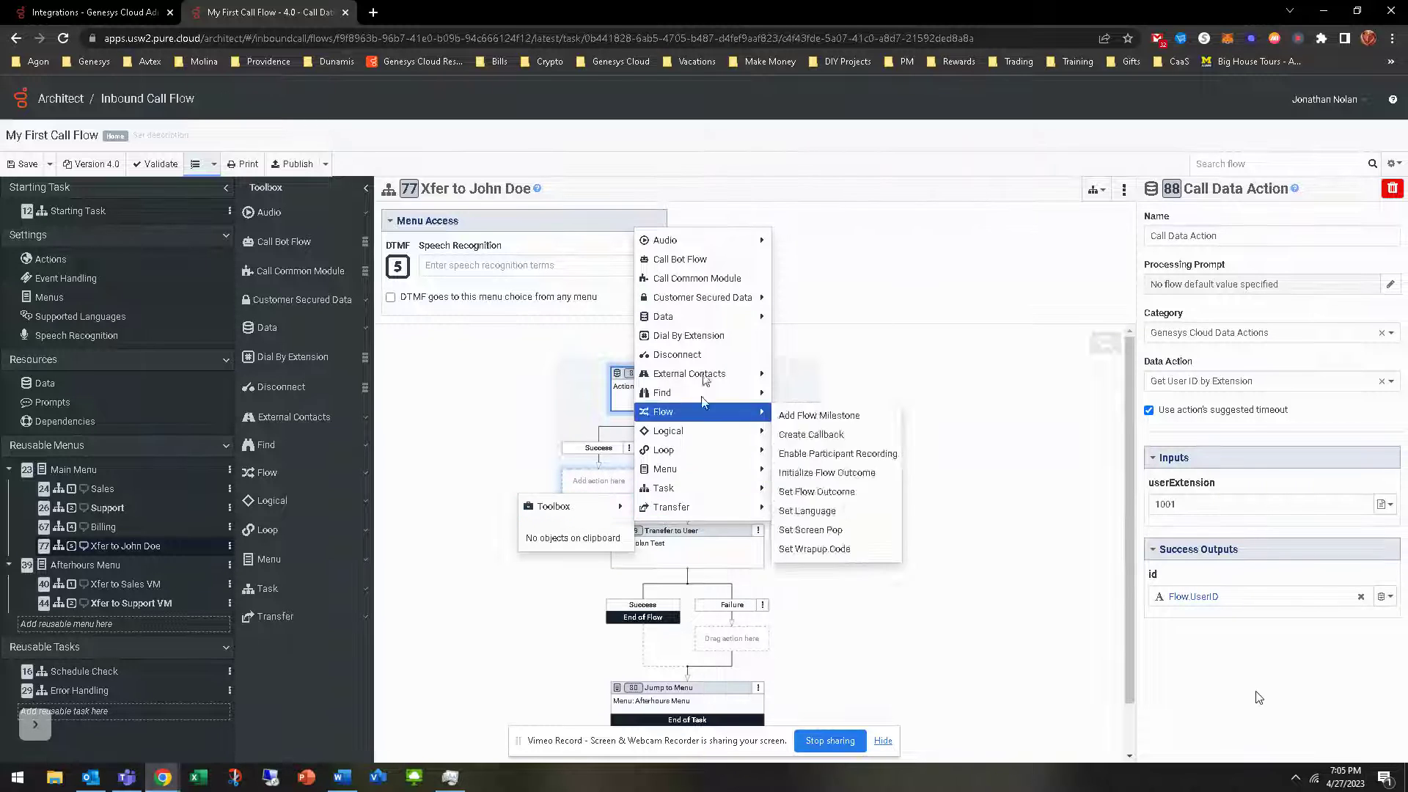
mouse_move(713, 292)
mouse_move(704, 319)
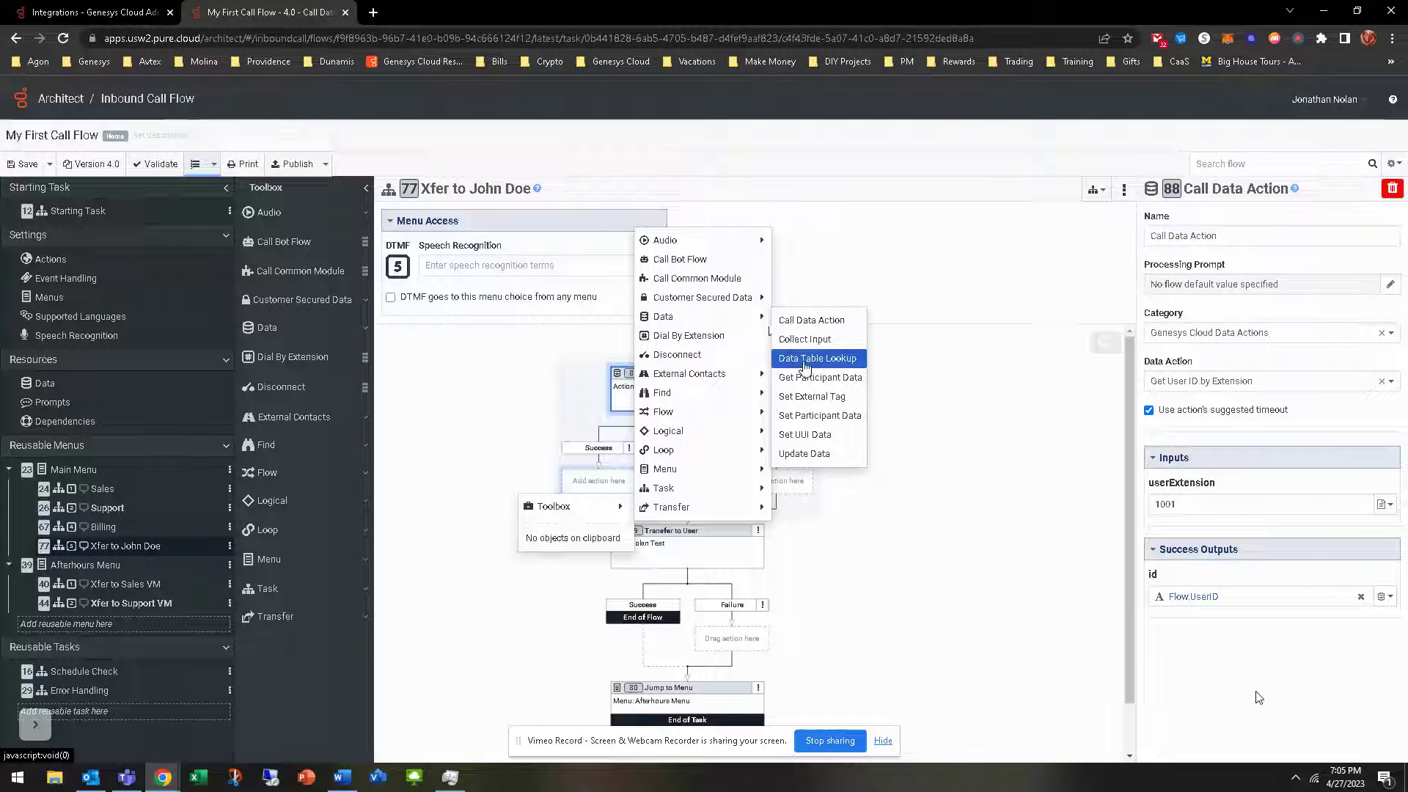
left_click(810, 321)
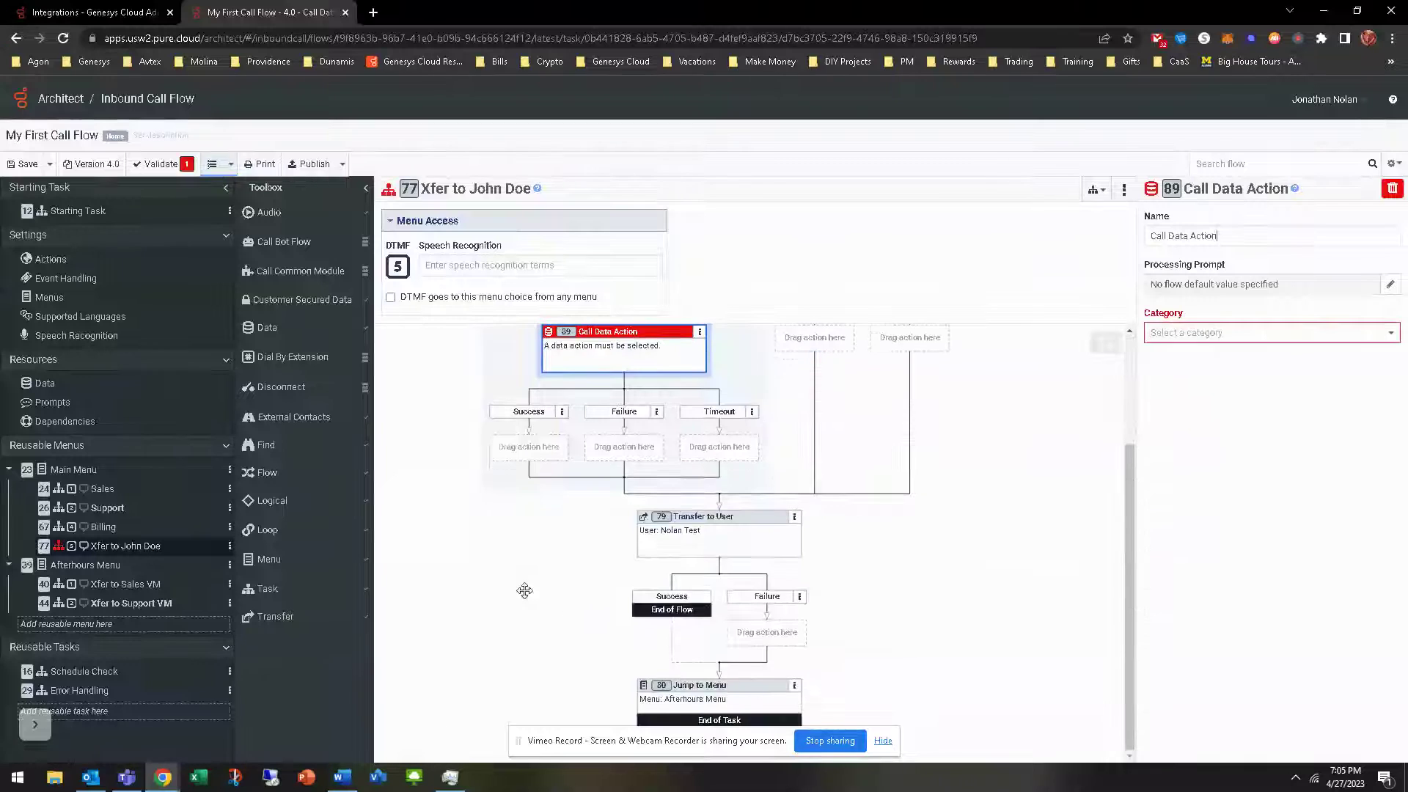
Add a Decision step beneath the new data action's Success branch
right_click(517, 459)
mouse_move(487, 473)
mouse_move(624, 385)
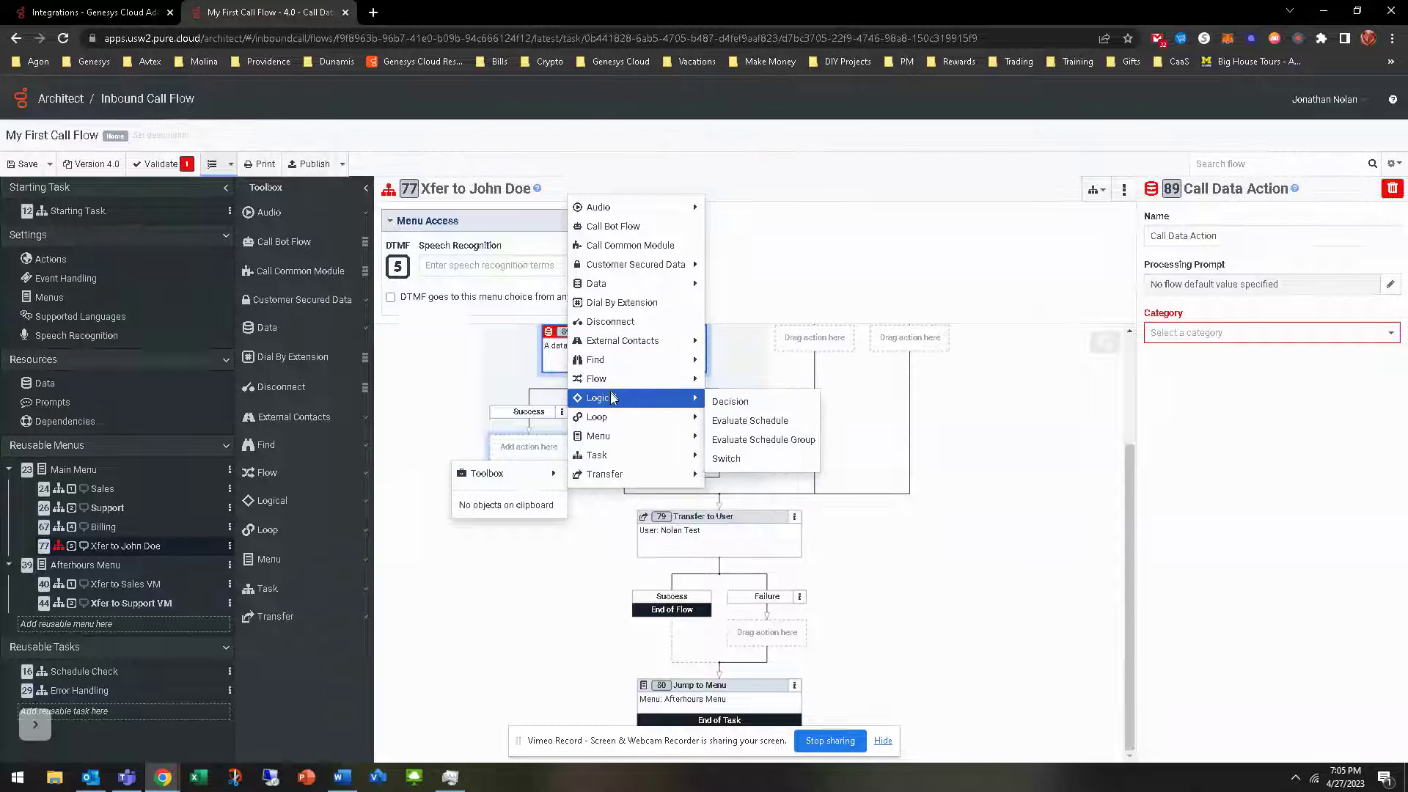
left_click(731, 402)
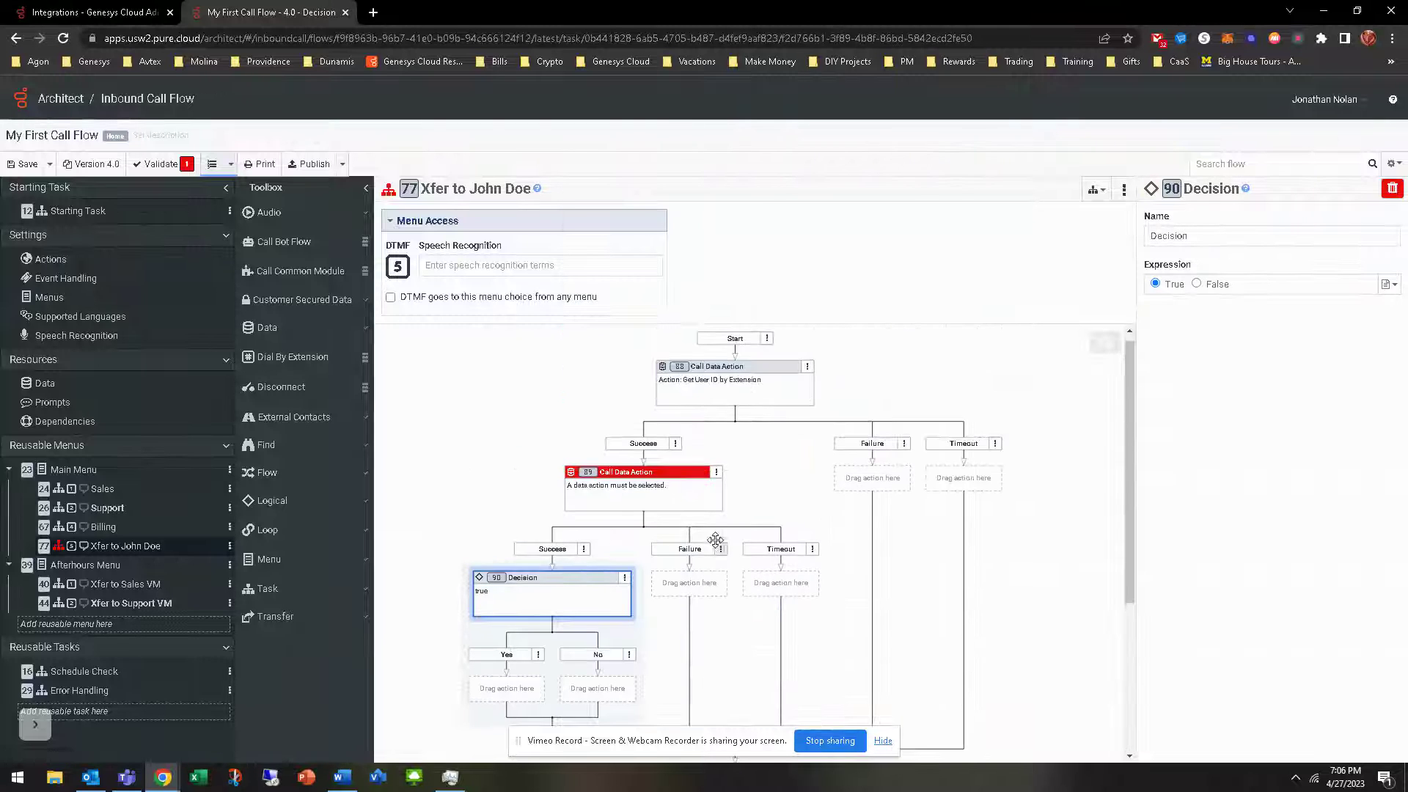
Set the unconfigured data action to Genesys Cloud Data Actions > Get User Presence
left_click(655, 486)
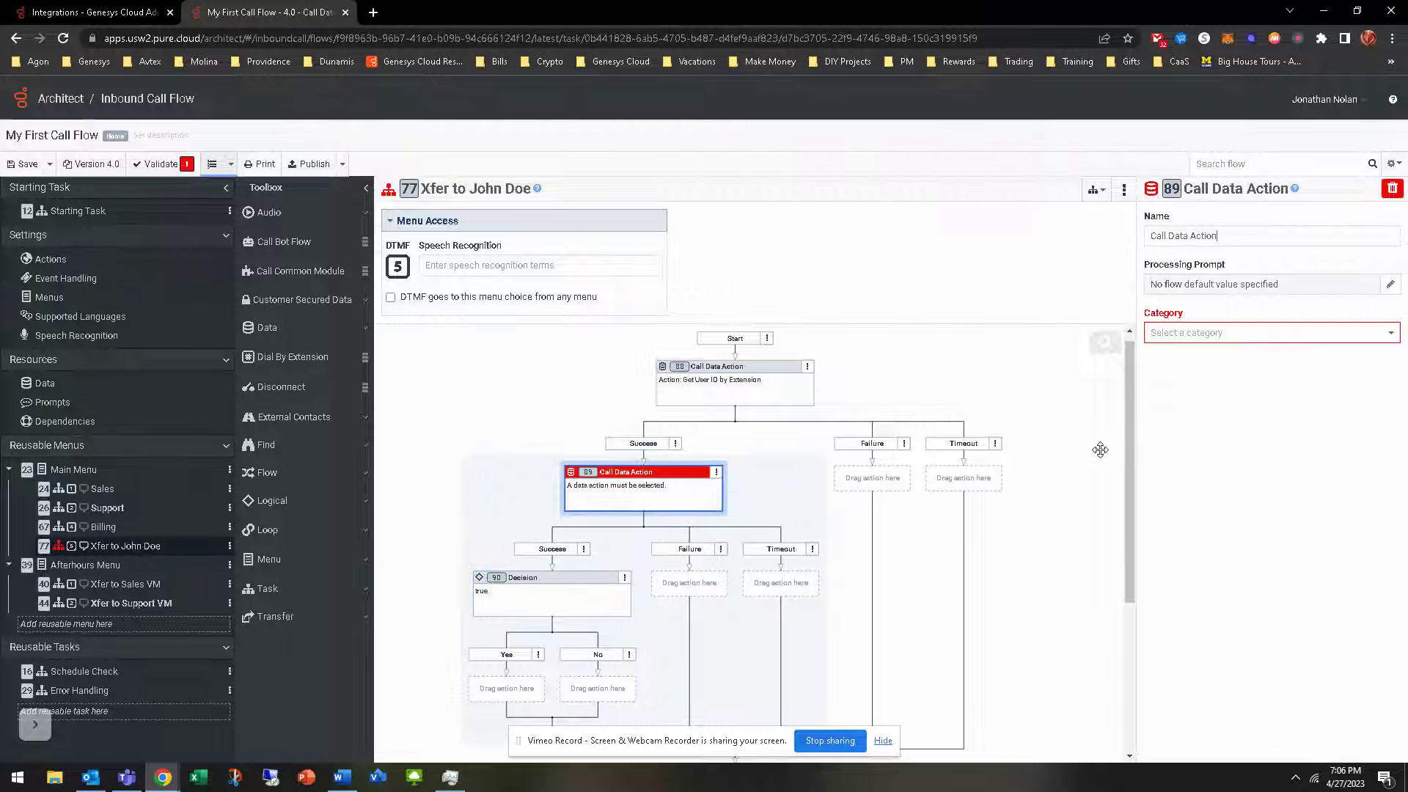
left_click(761, 386)
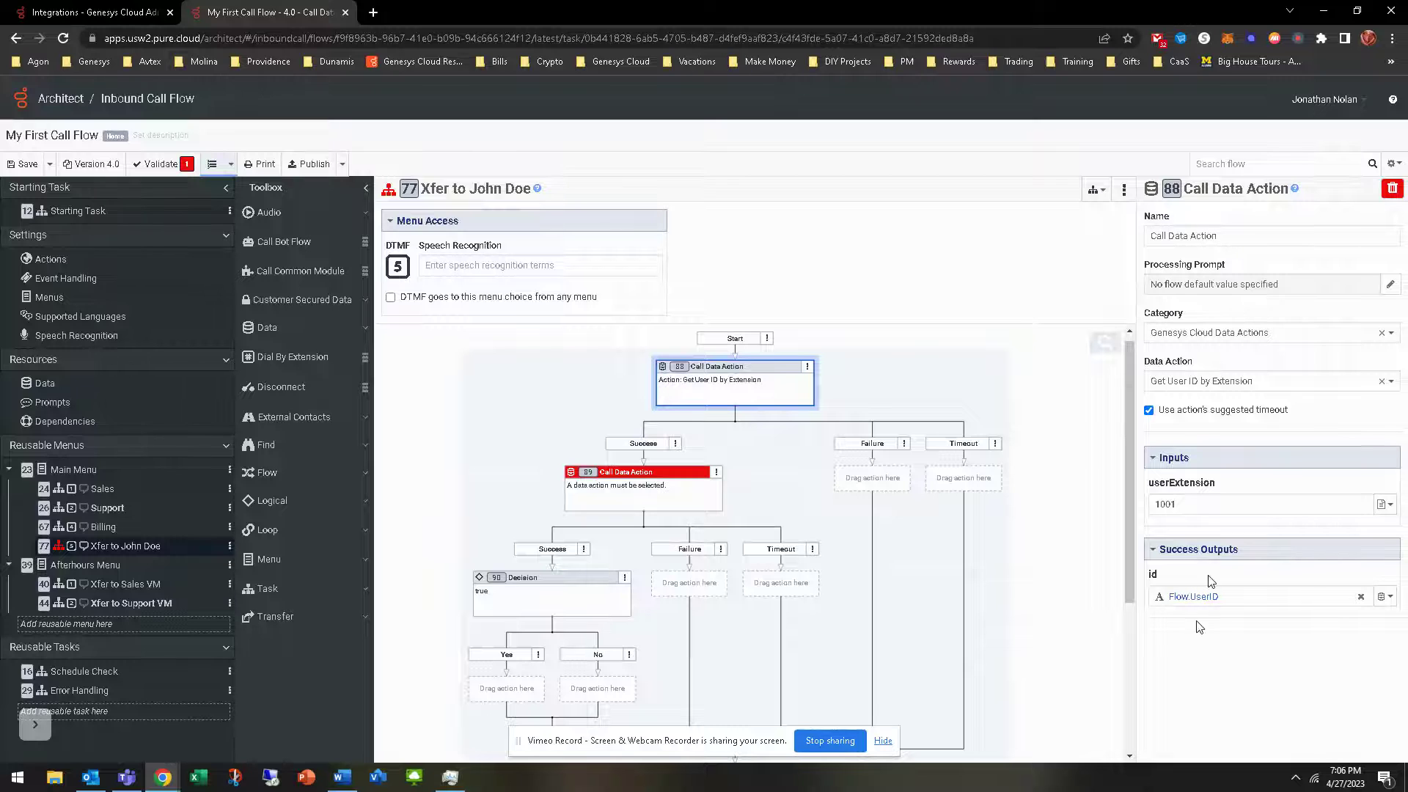
left_click(649, 495)
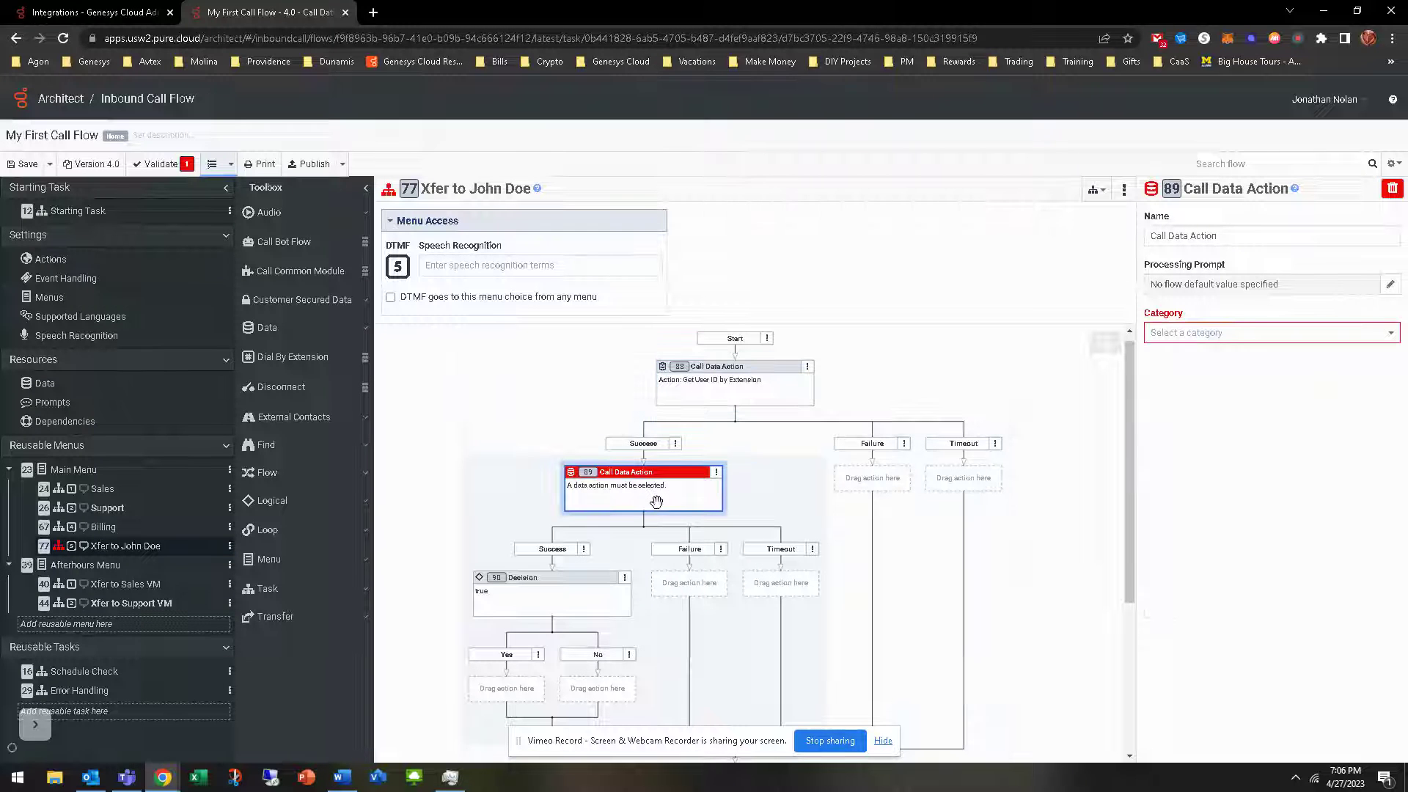
left_click(1225, 334)
left_click(1200, 358)
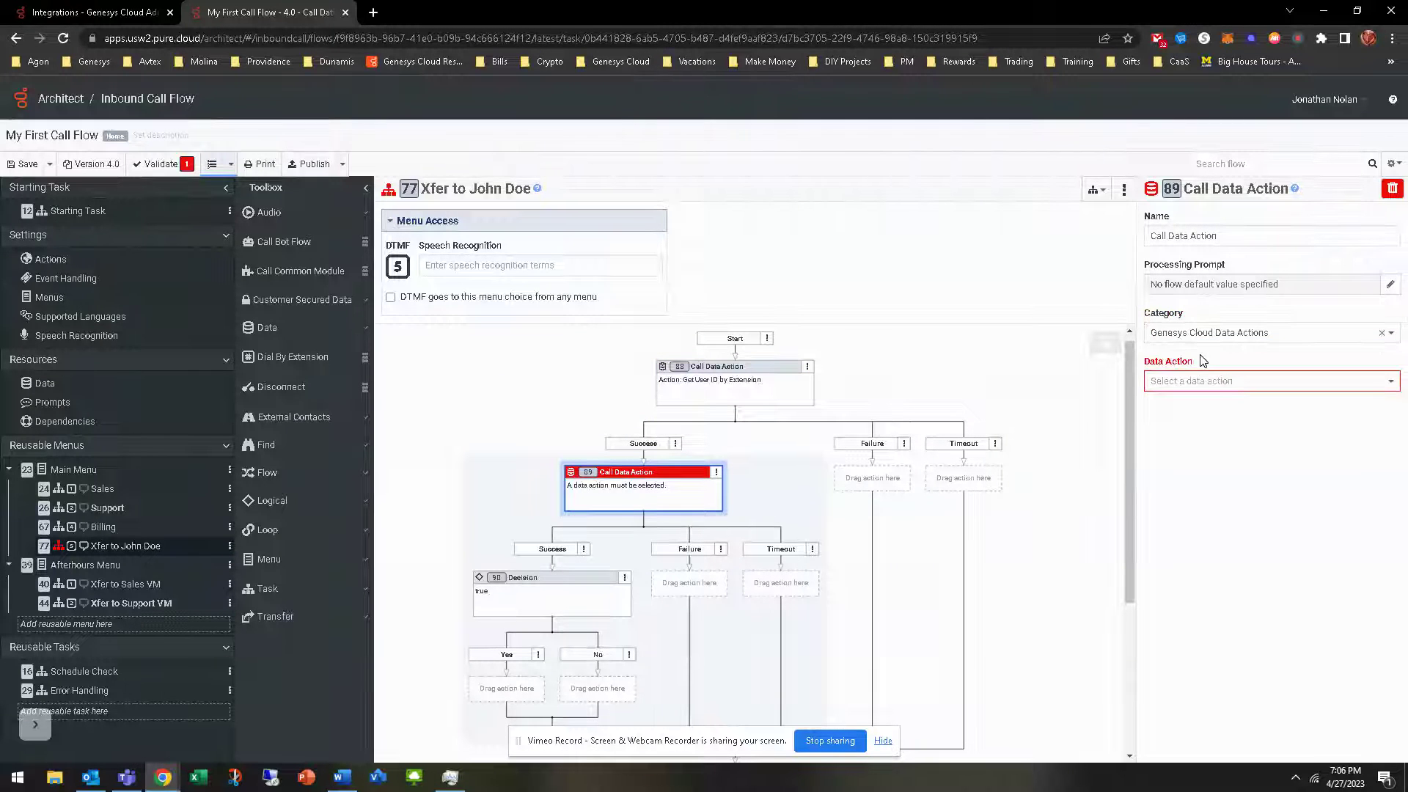
left_click(1214, 382)
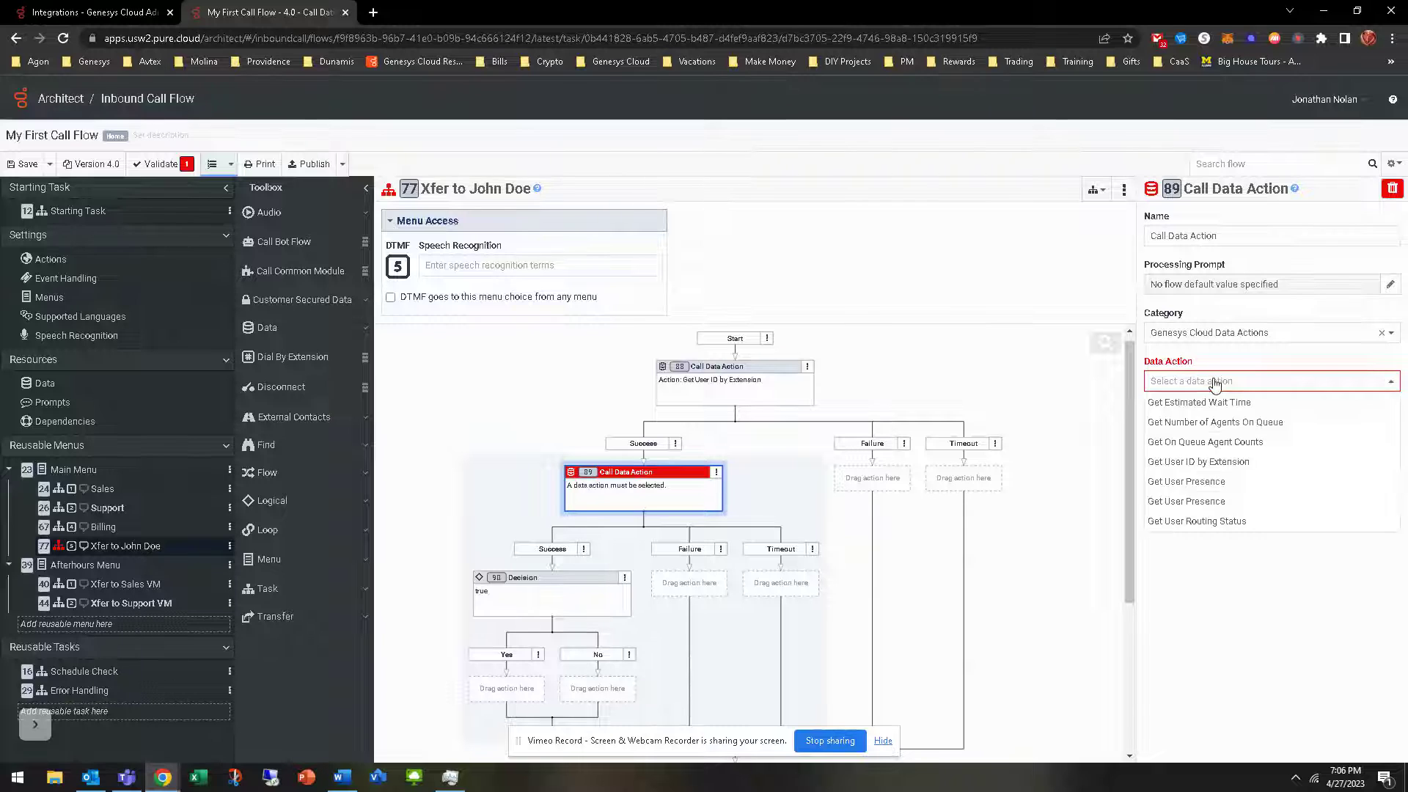
left_click(1193, 484)
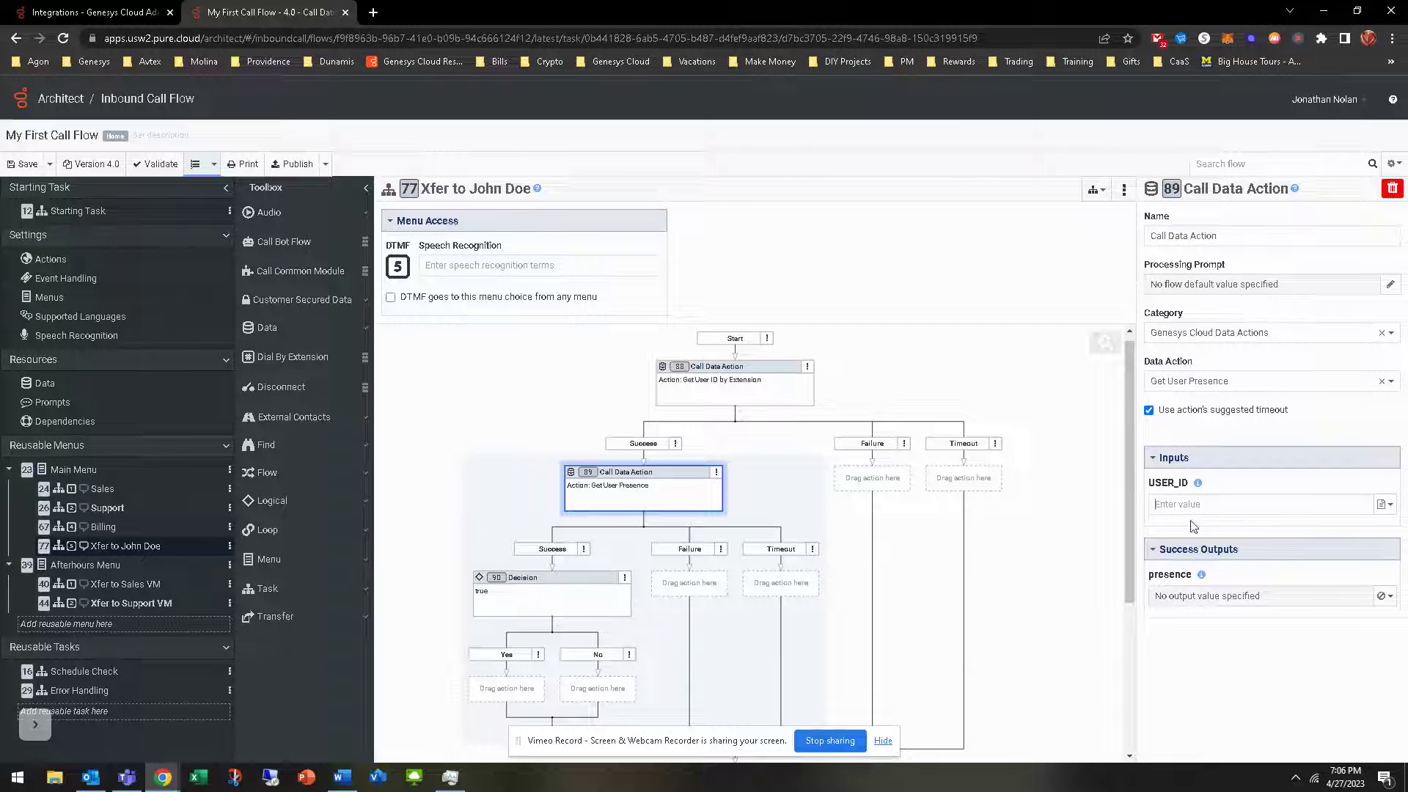
Feed USER_ID the expression Flow.UserID and store the presence output in Flow.UserPresence
type("Flow.u")
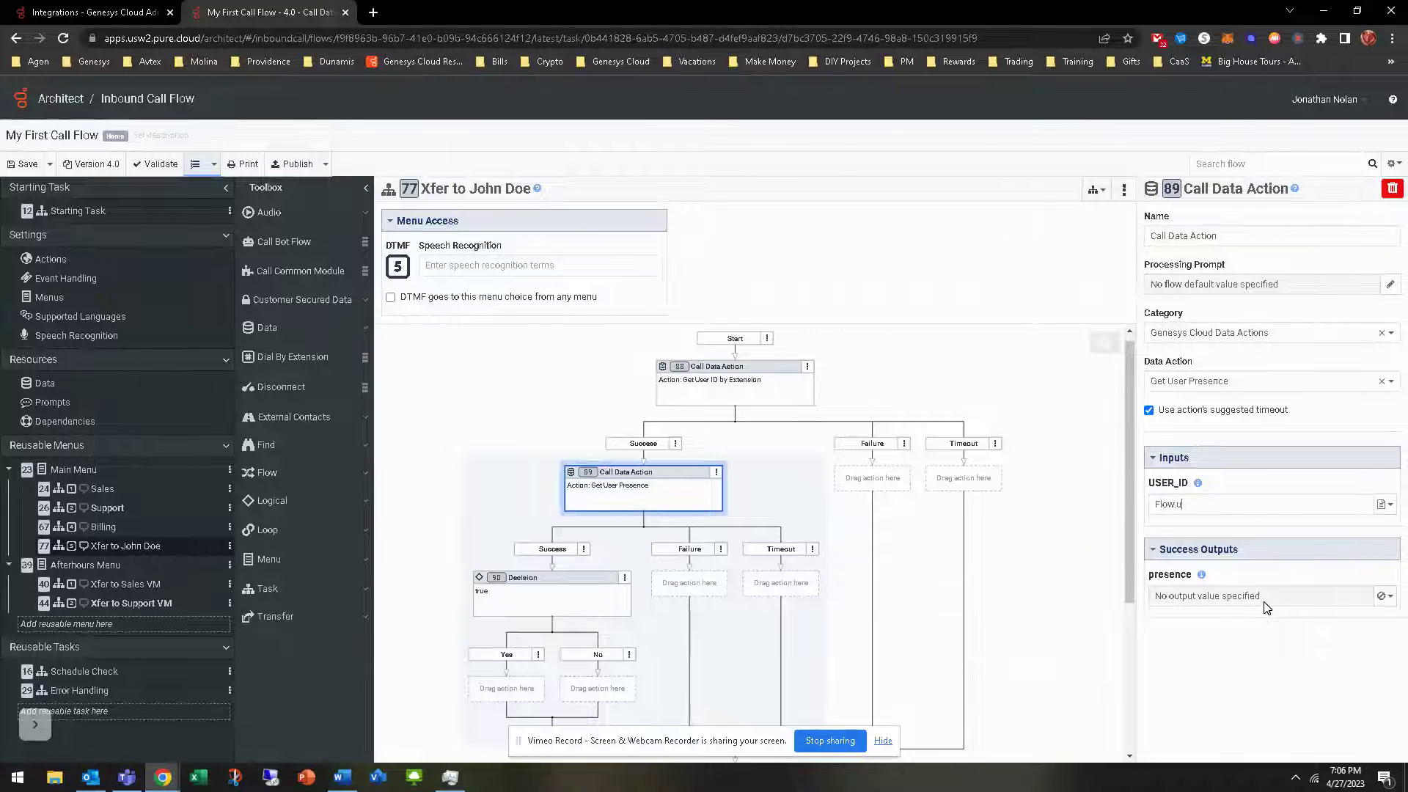
key("BackSpace")
left_click(1389, 504)
left_click(1313, 528)
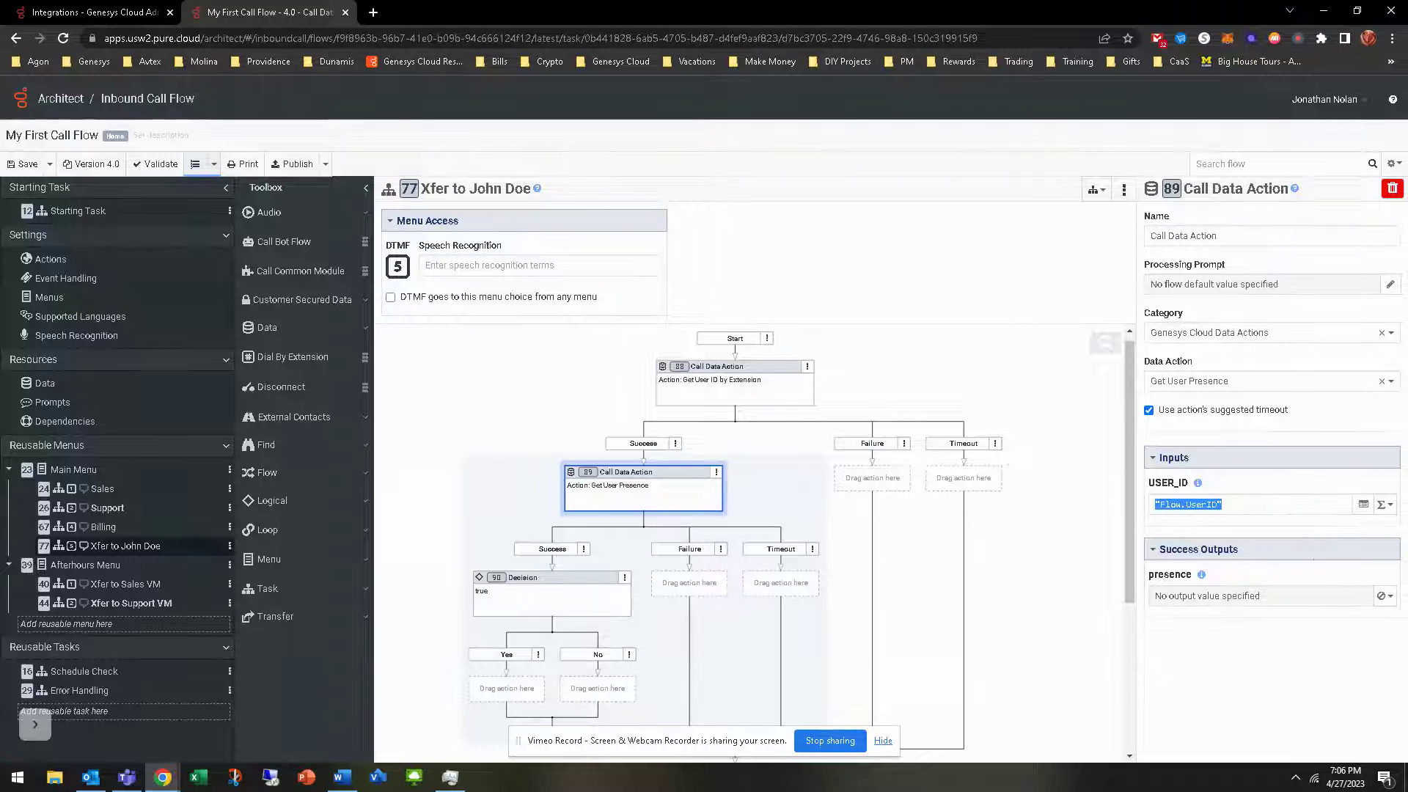
type("Flow.User")
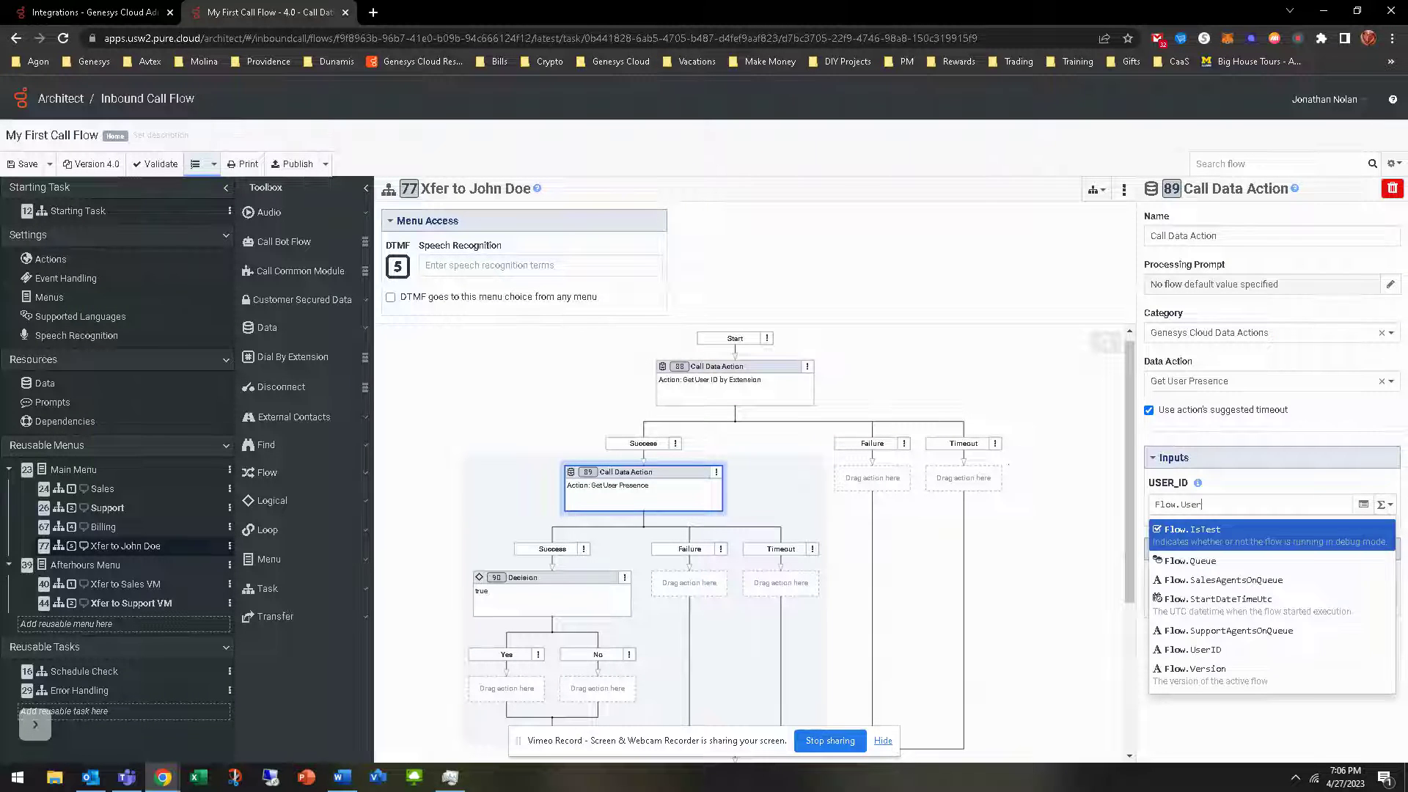
type("ID")
key("Return")
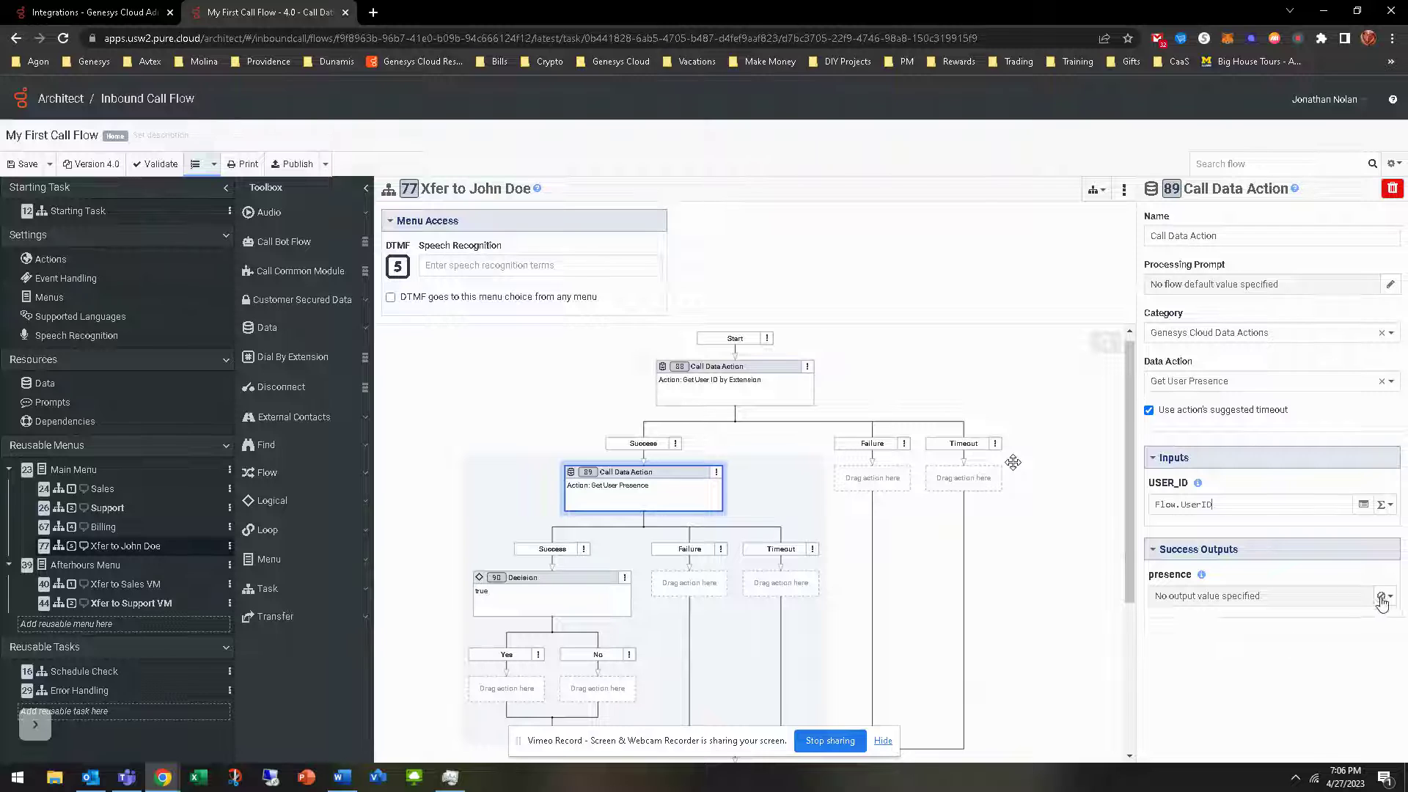
left_click(1384, 596)
left_click(1313, 619)
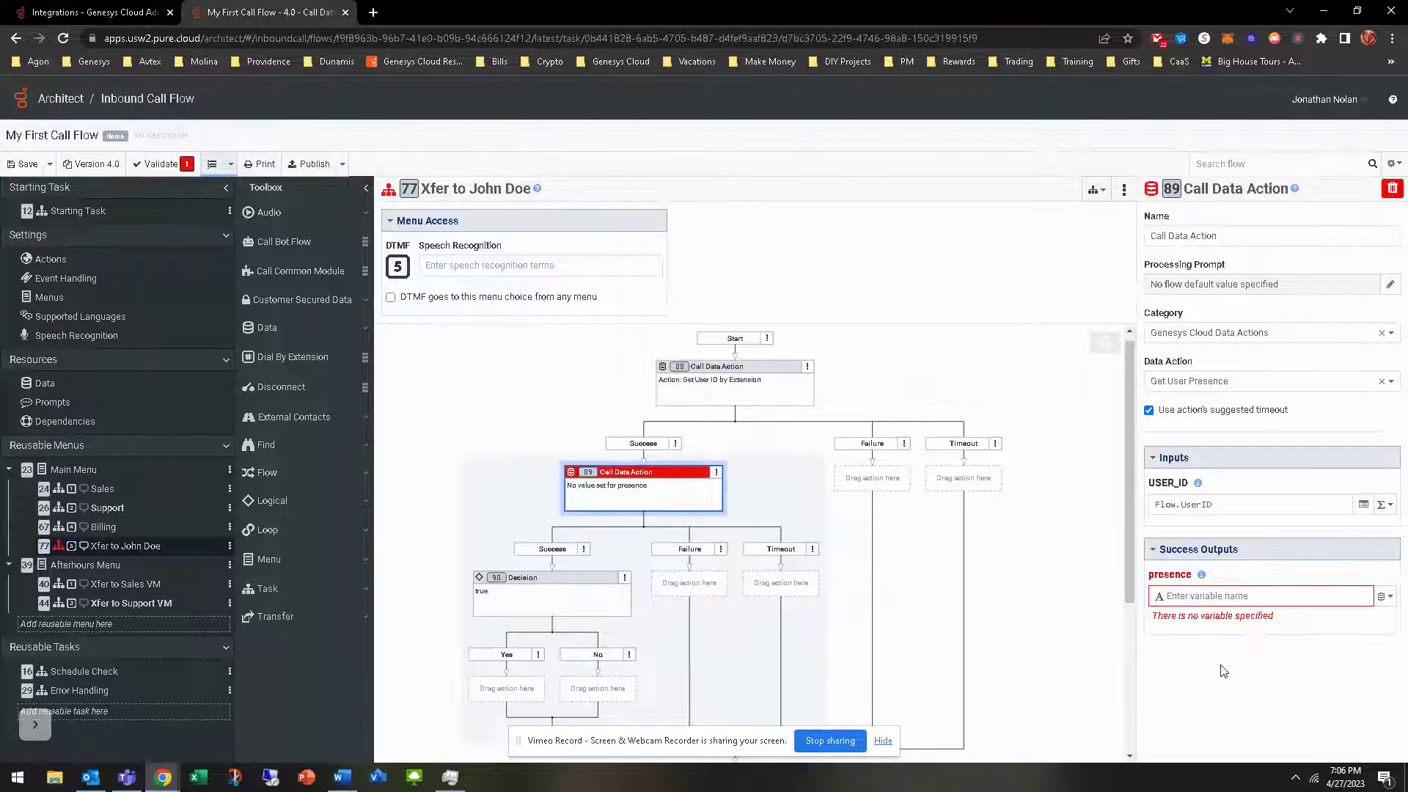
type("Flow.")
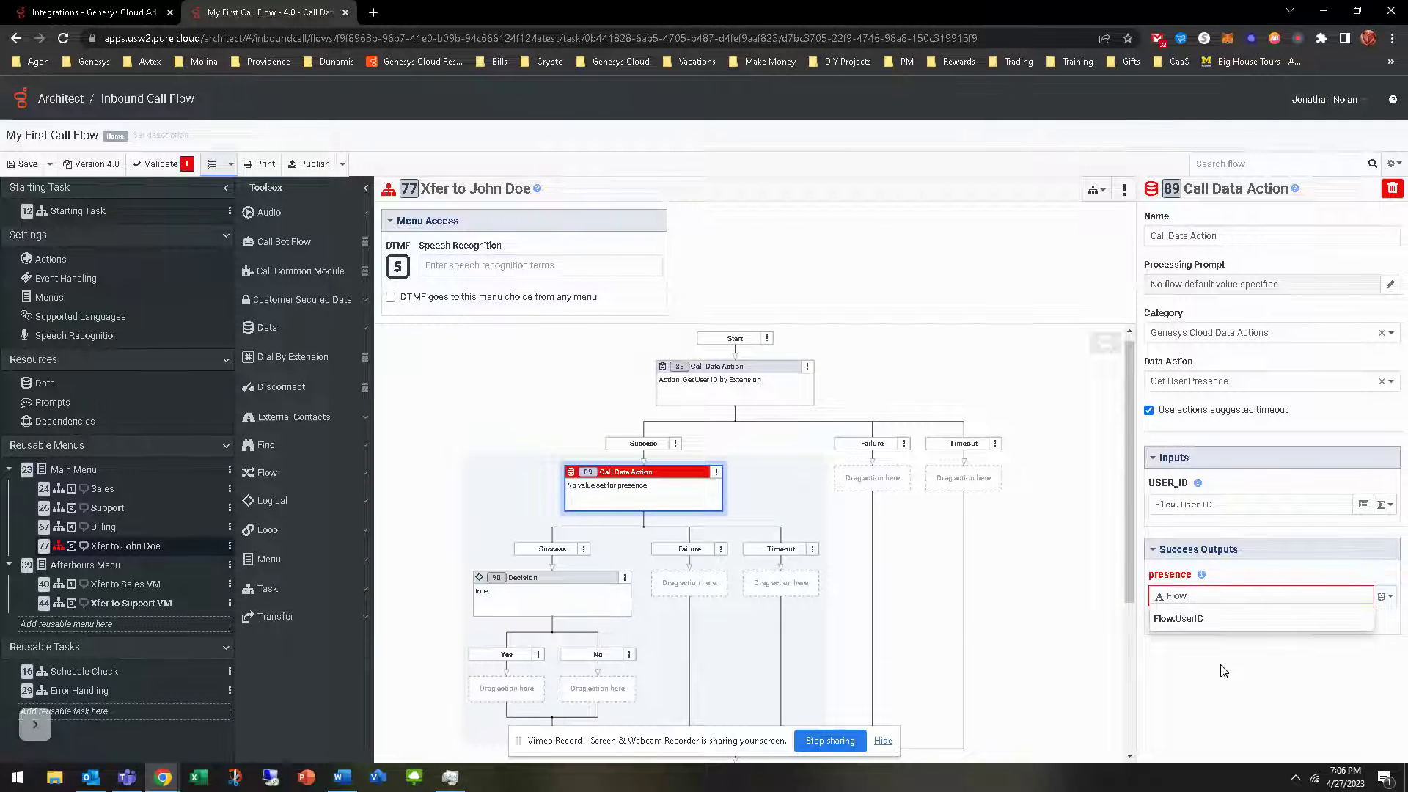
type("UserPrese")
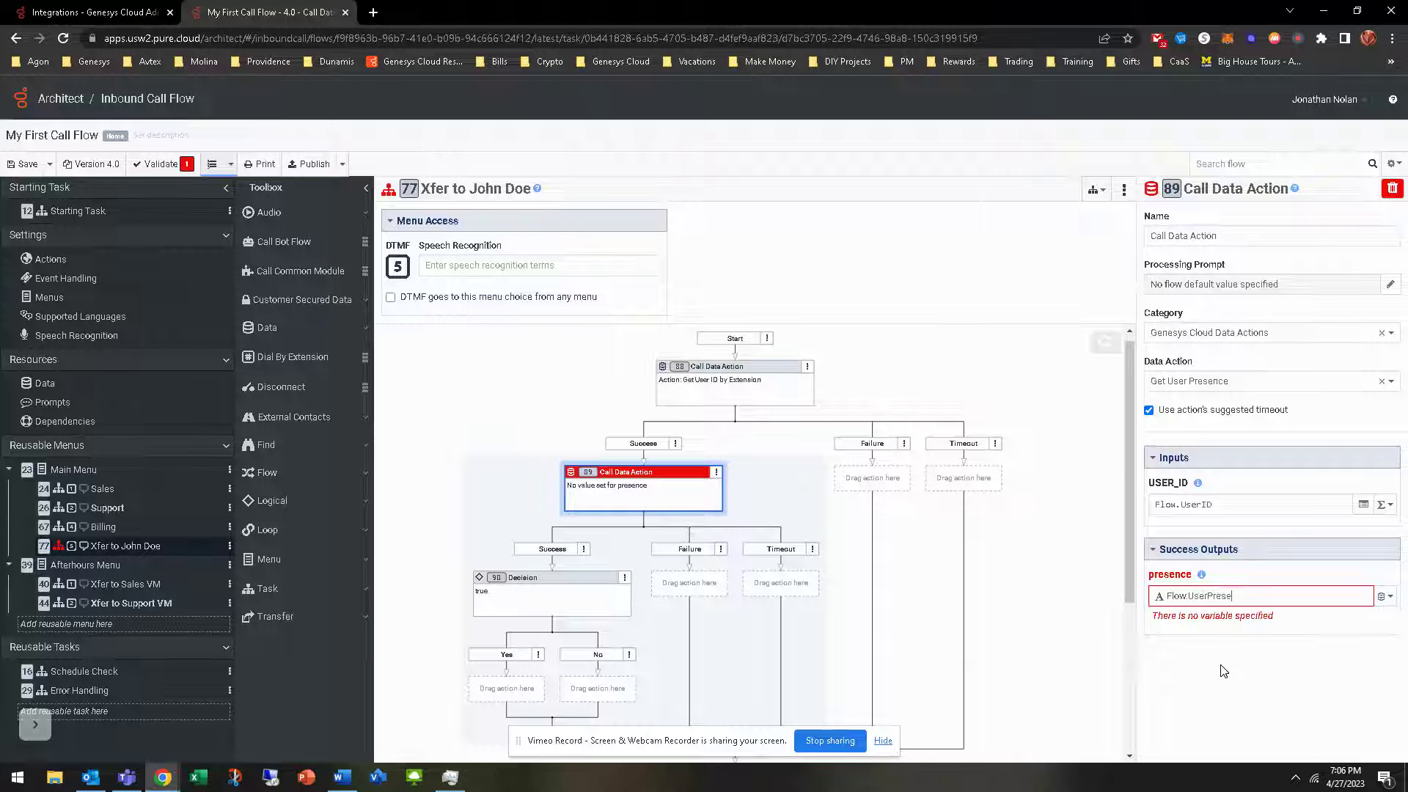
type("nce")
key("Return")
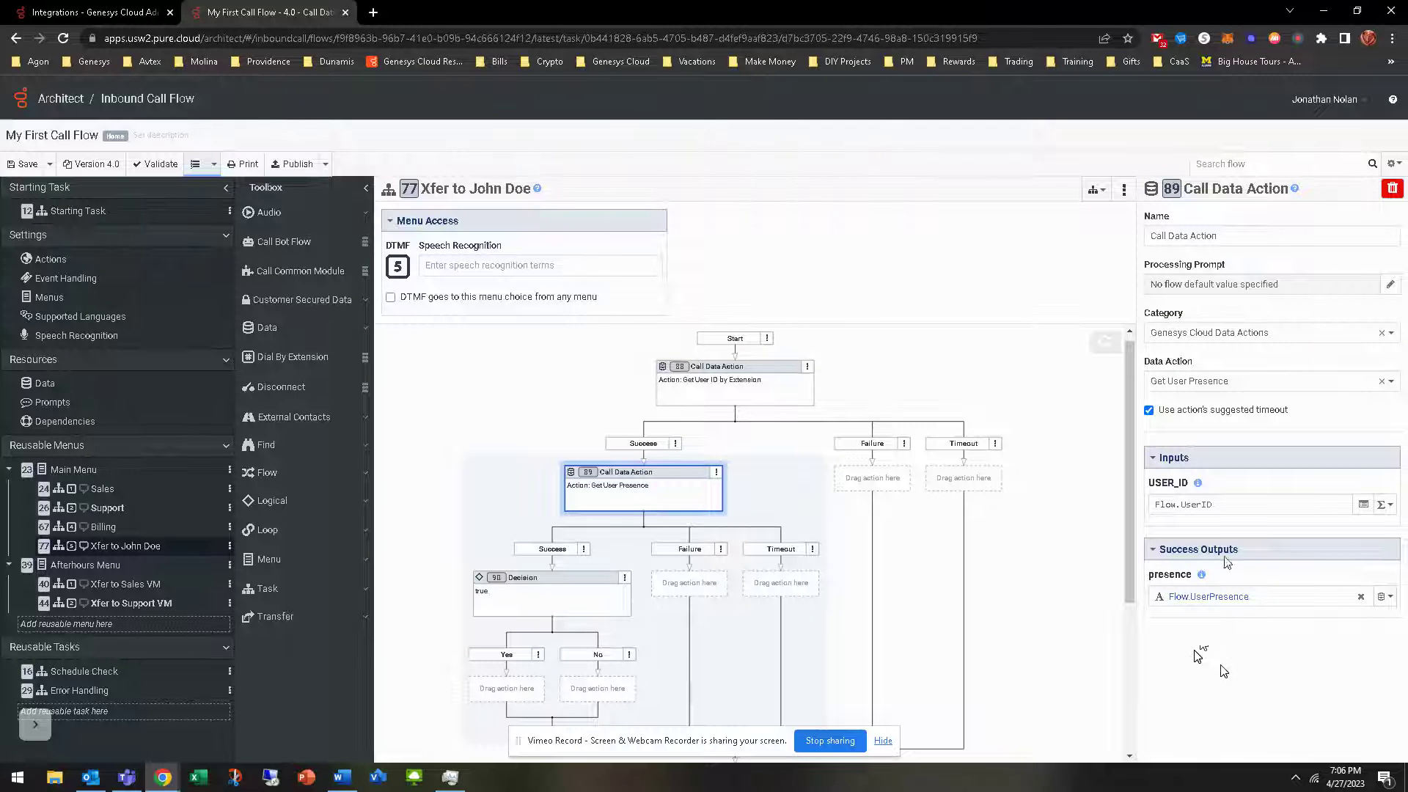
scroll(546, 488, "down", 2)
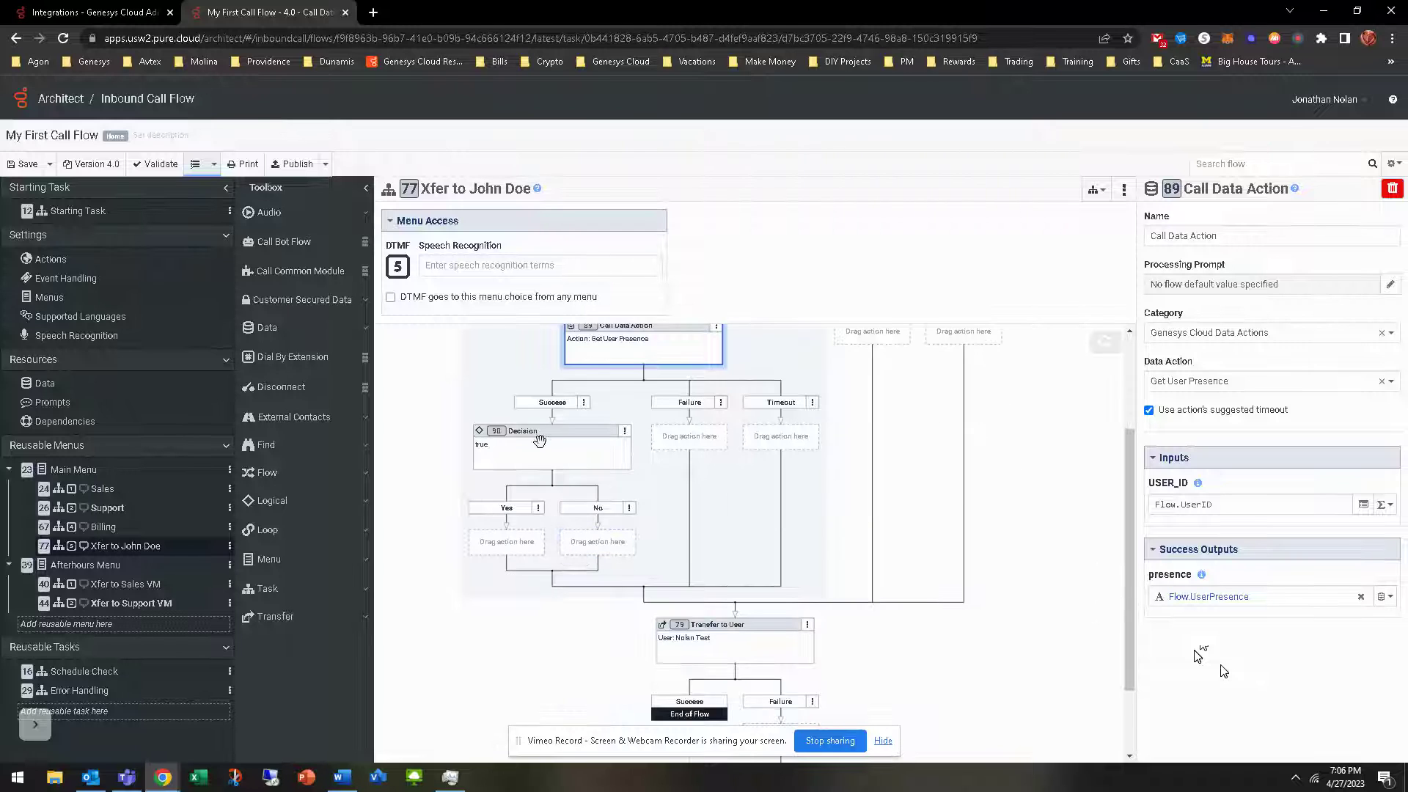
Switch the Decision step's condition from the default true to expression mode
scroll(539, 459, "up", 1)
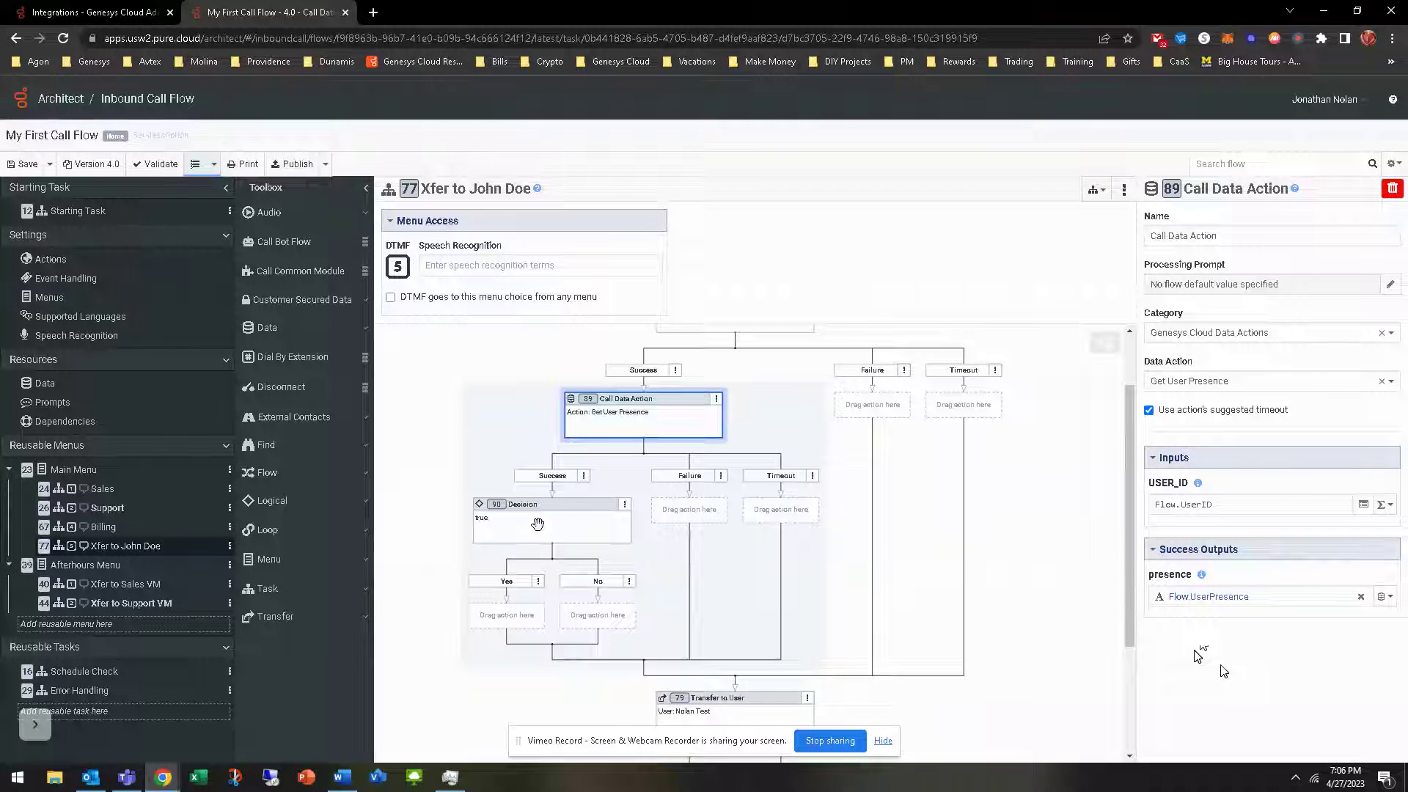
left_click(538, 527)
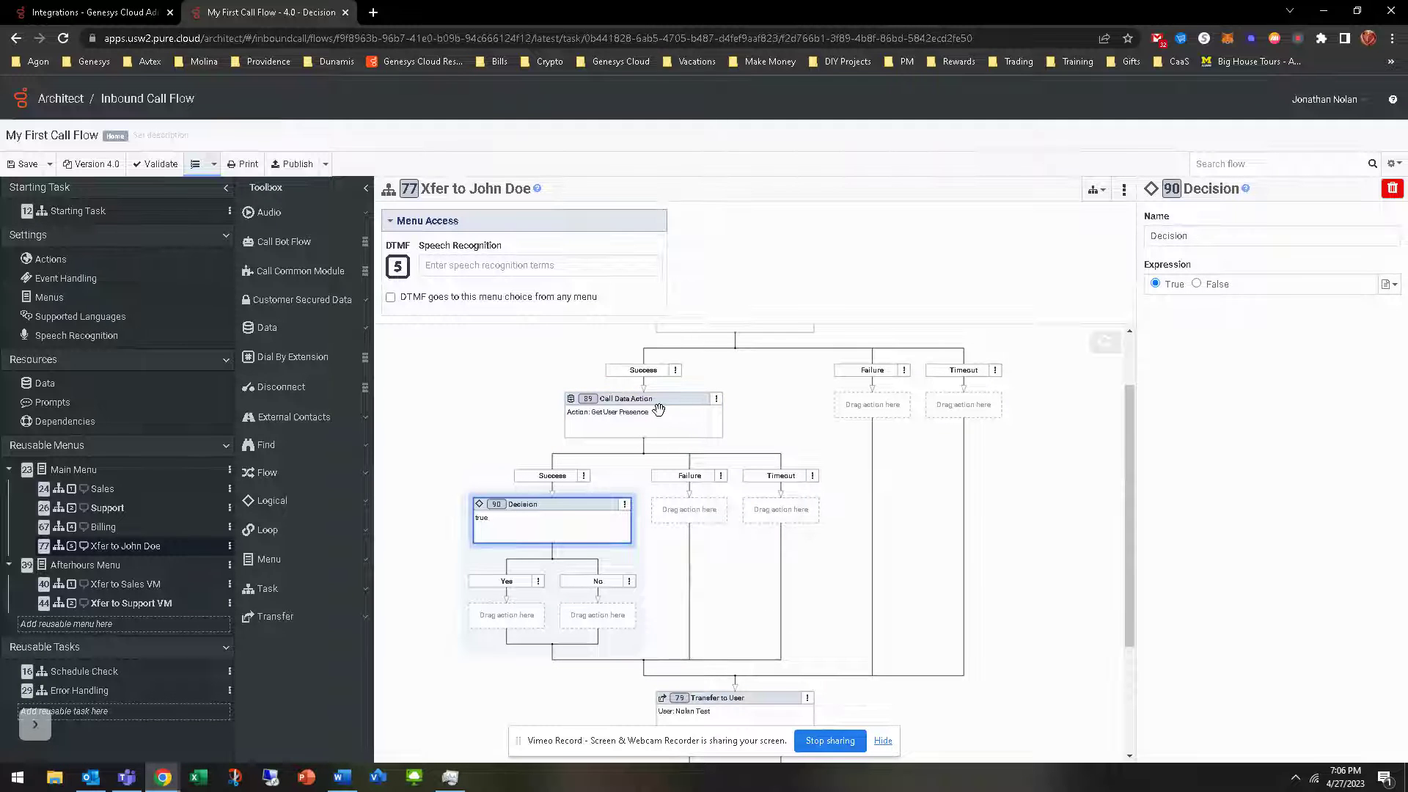
left_click(673, 412)
left_click(541, 533)
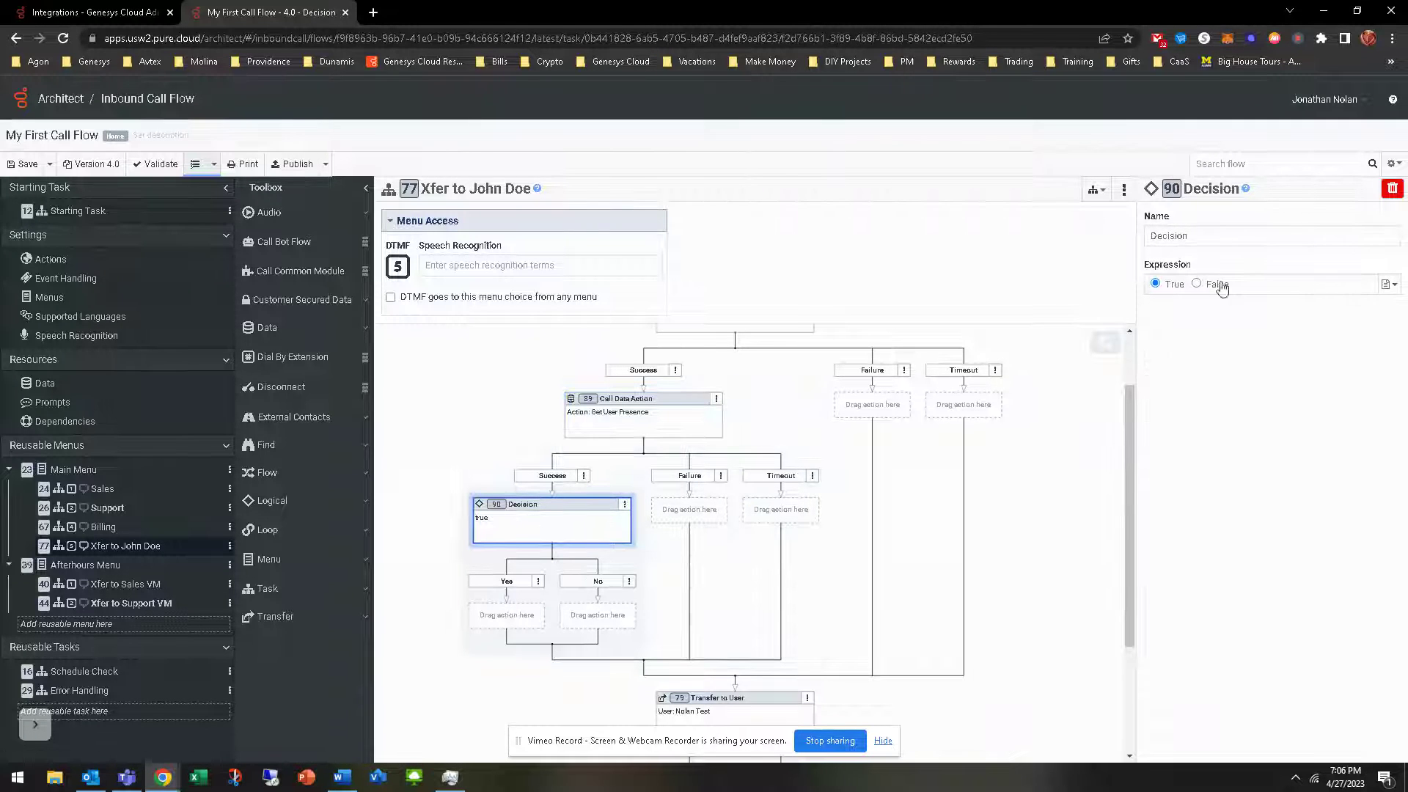
left_click(1388, 284)
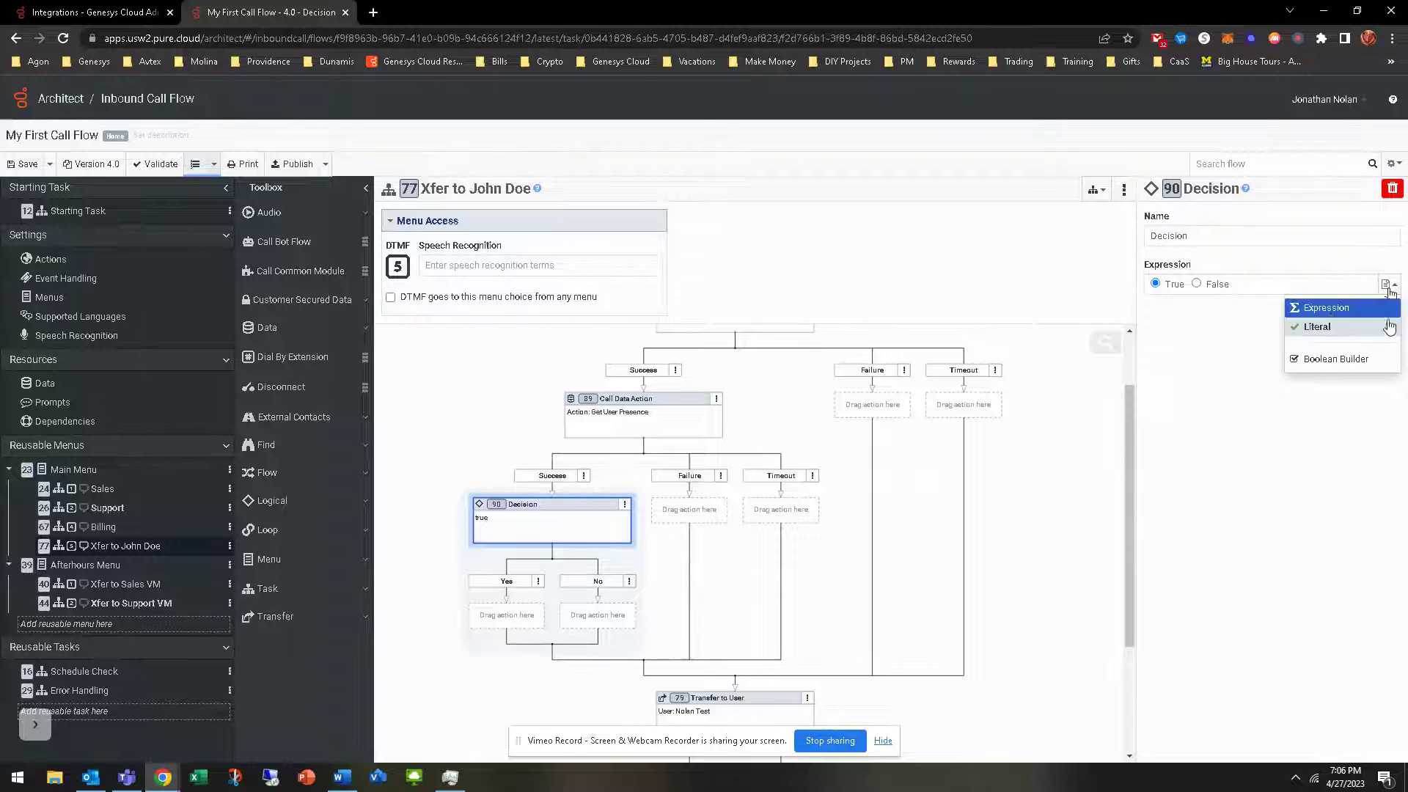
left_click(1335, 308)
Enter the quoted condition "Flow.UserPresence == Offline" and commit it
type("Flow.UserPre")
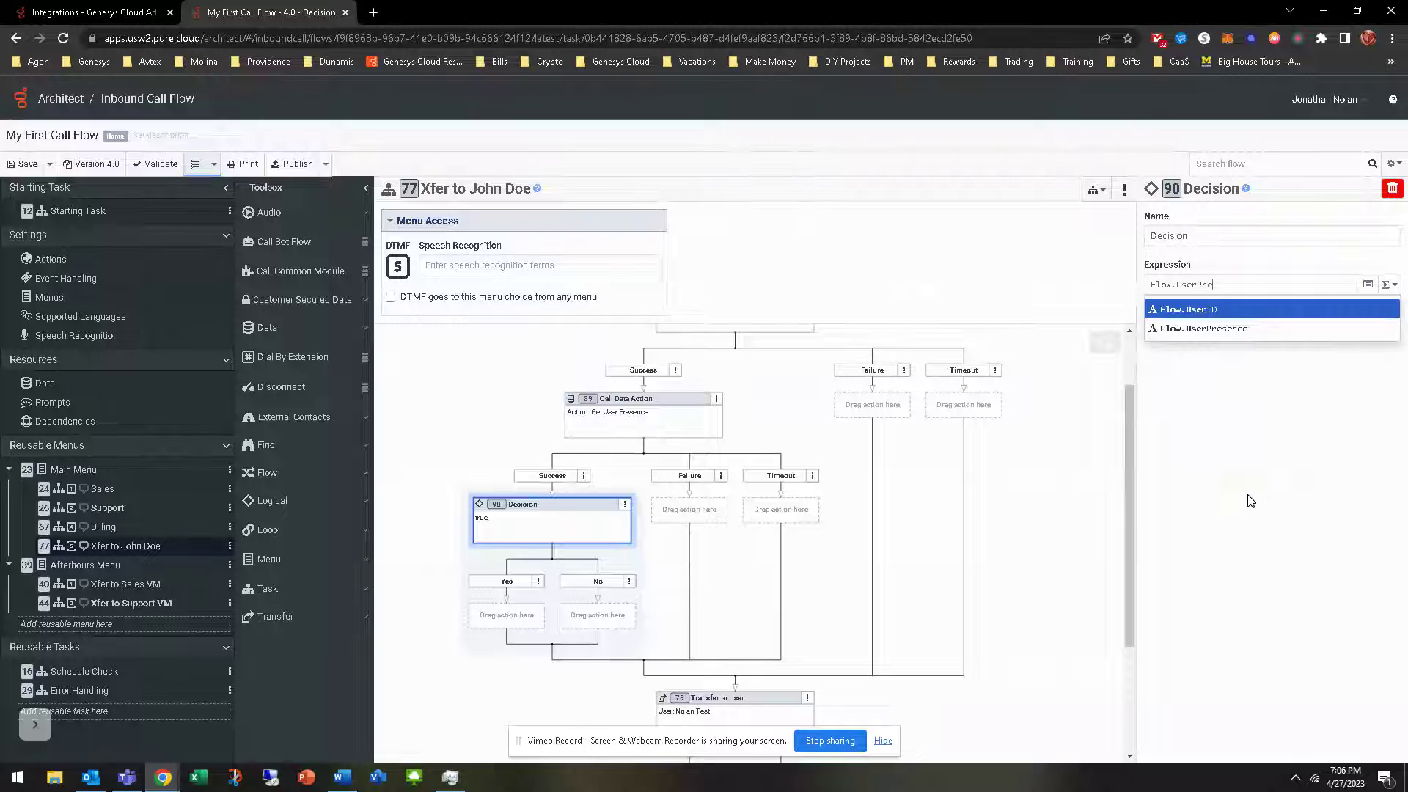
key("Down")
key("Return")
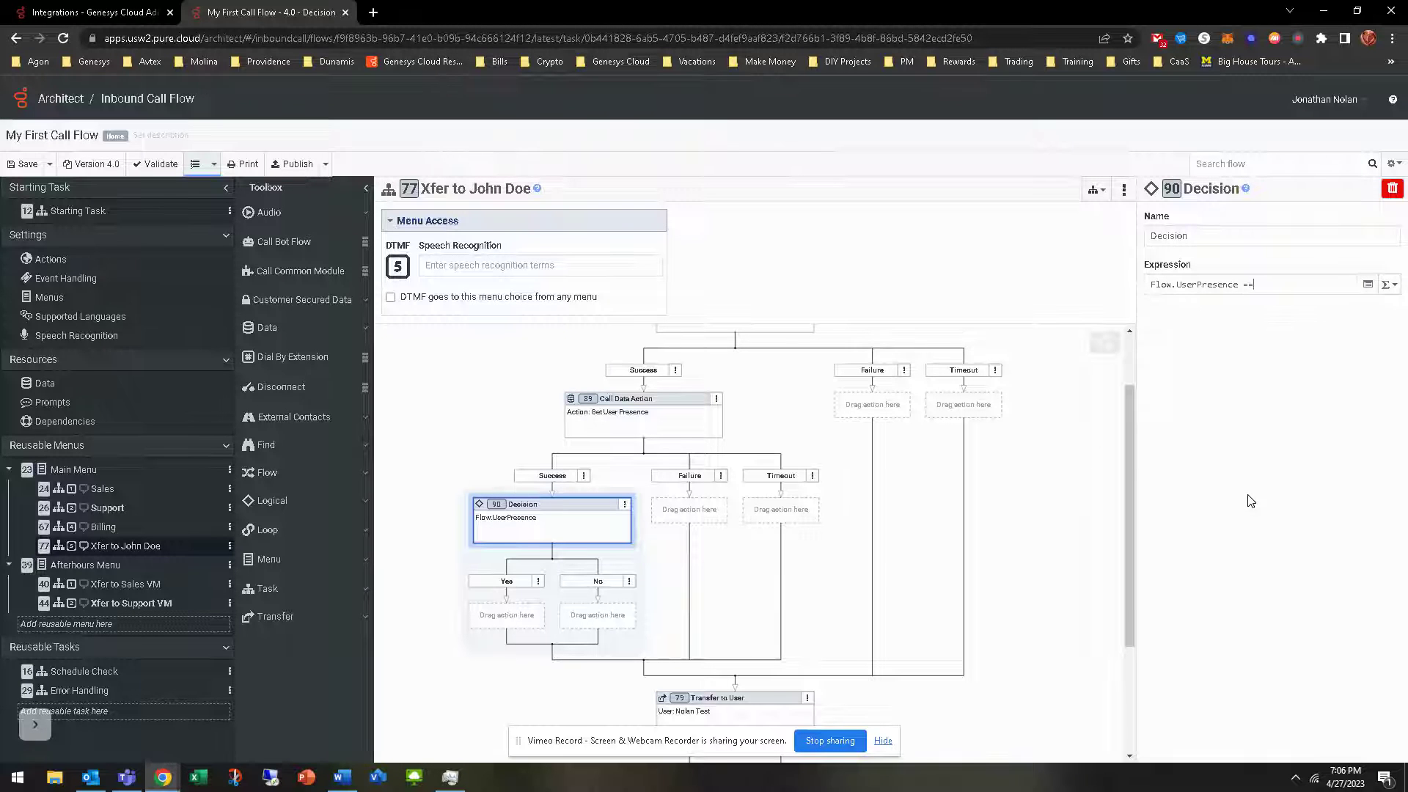
type("== Off")
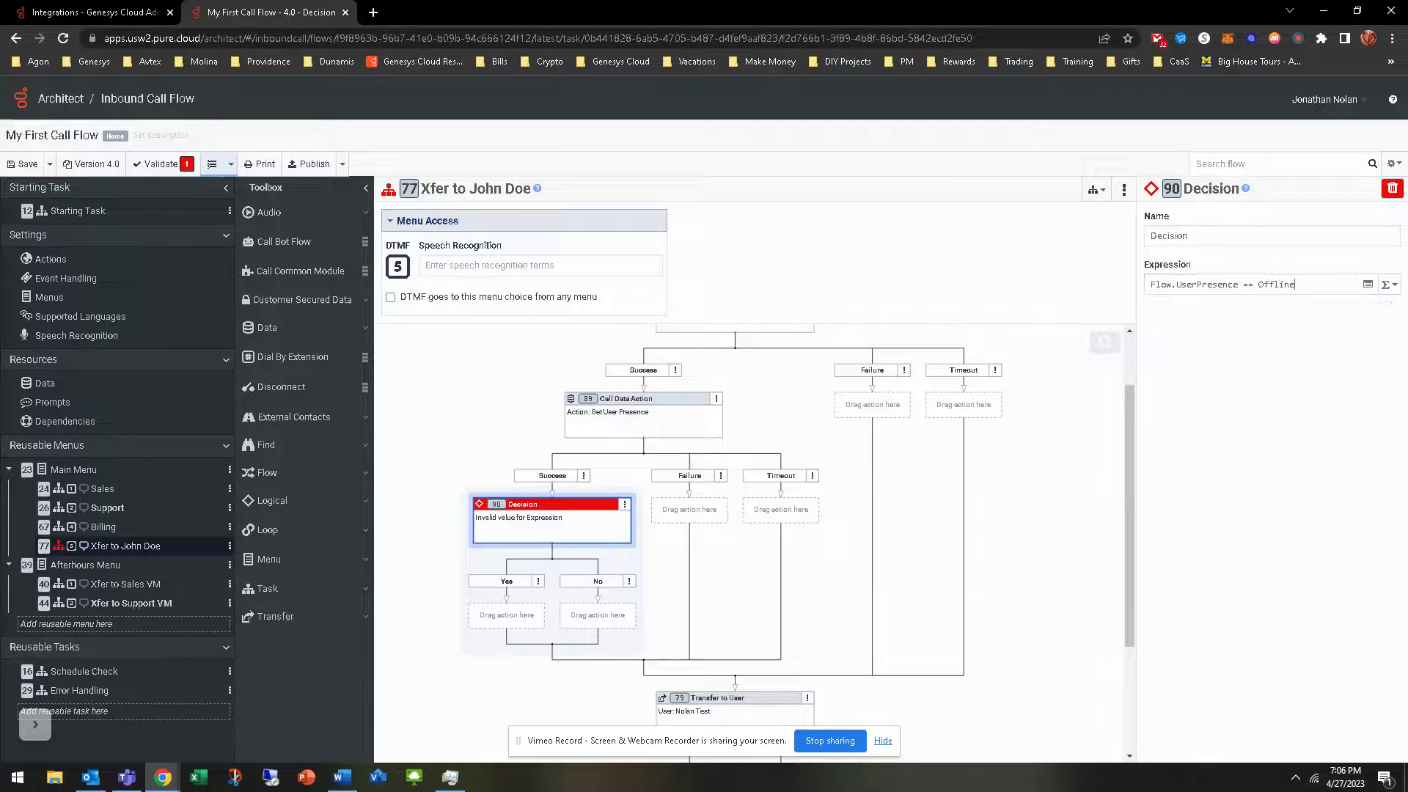
type("line")
left_click(1250, 501)
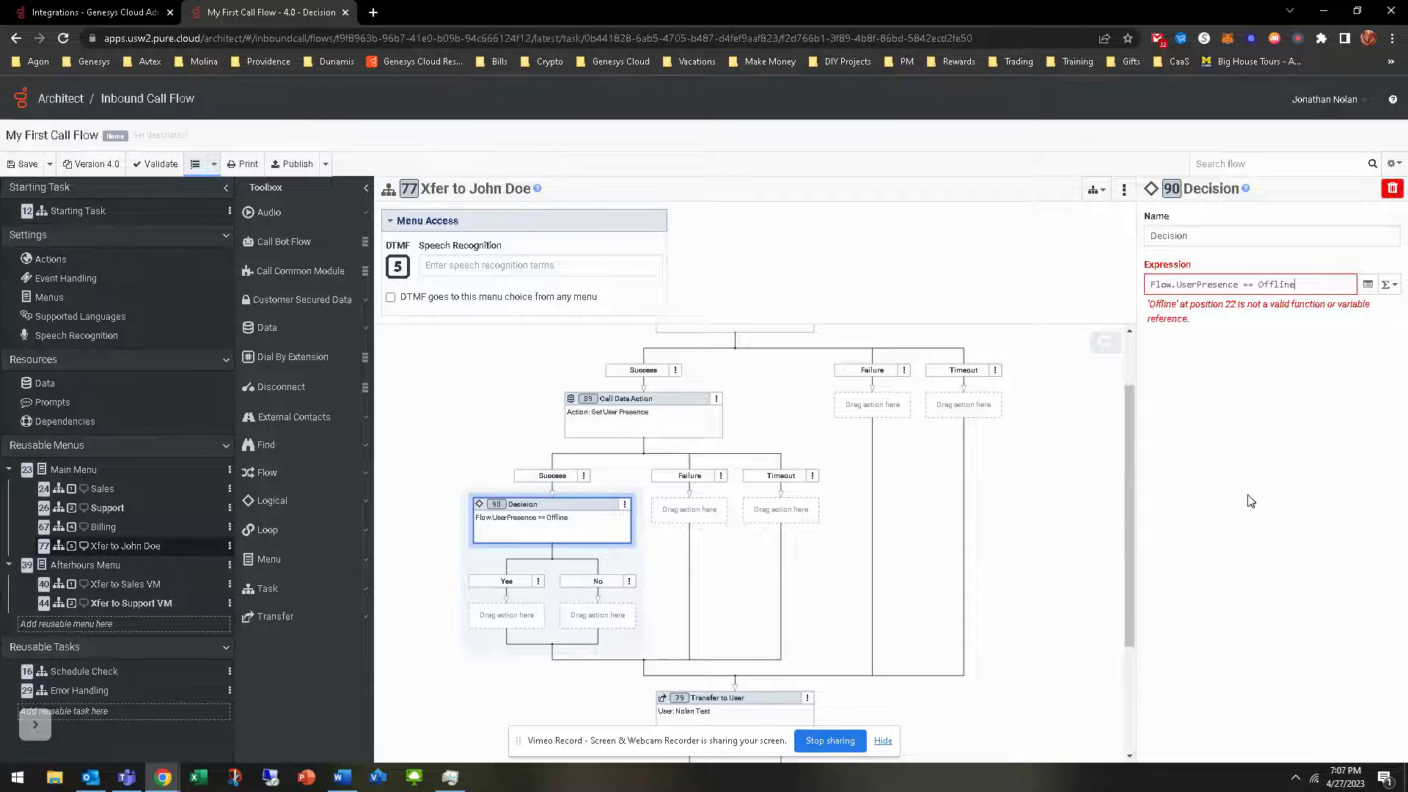
type("\"")
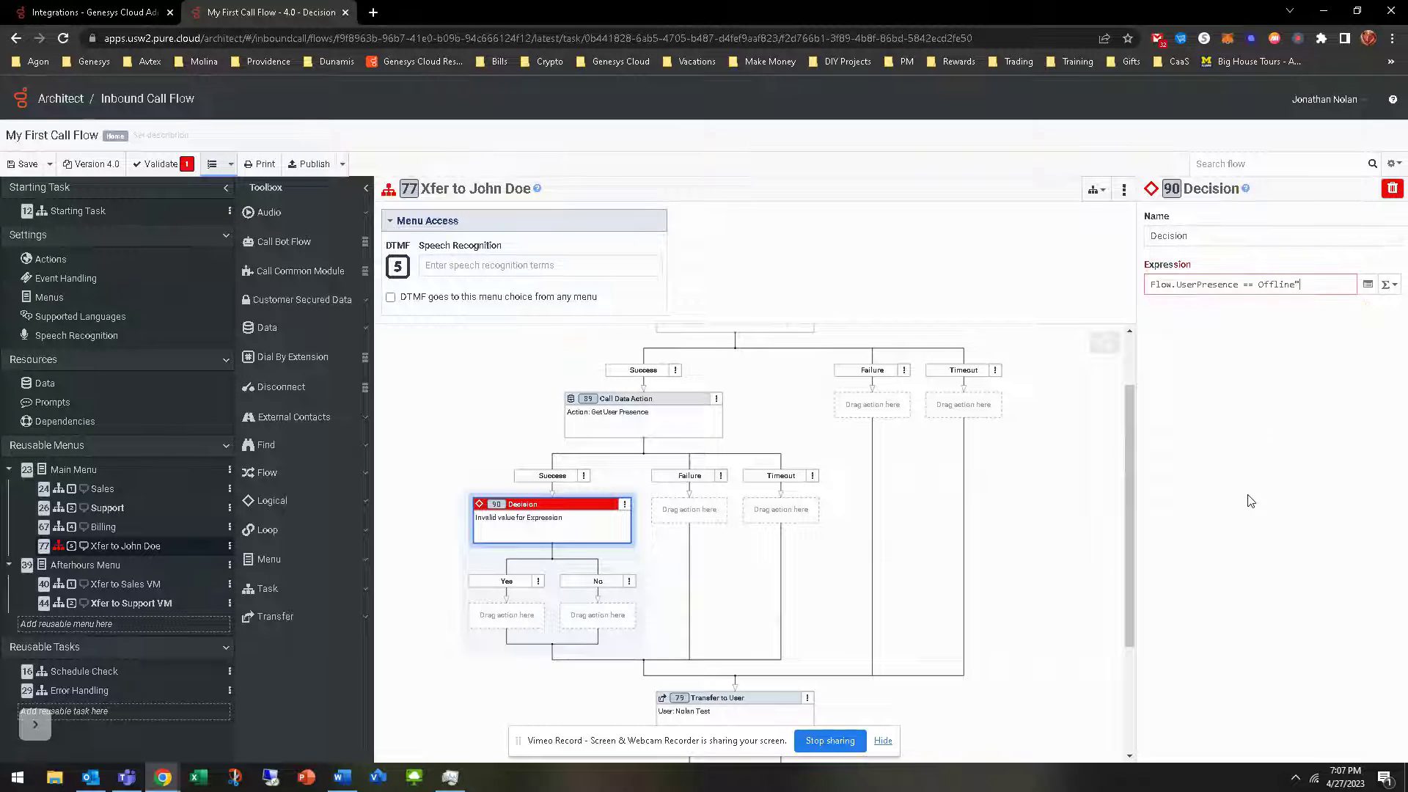
left_click(1250, 501)
type("\"")
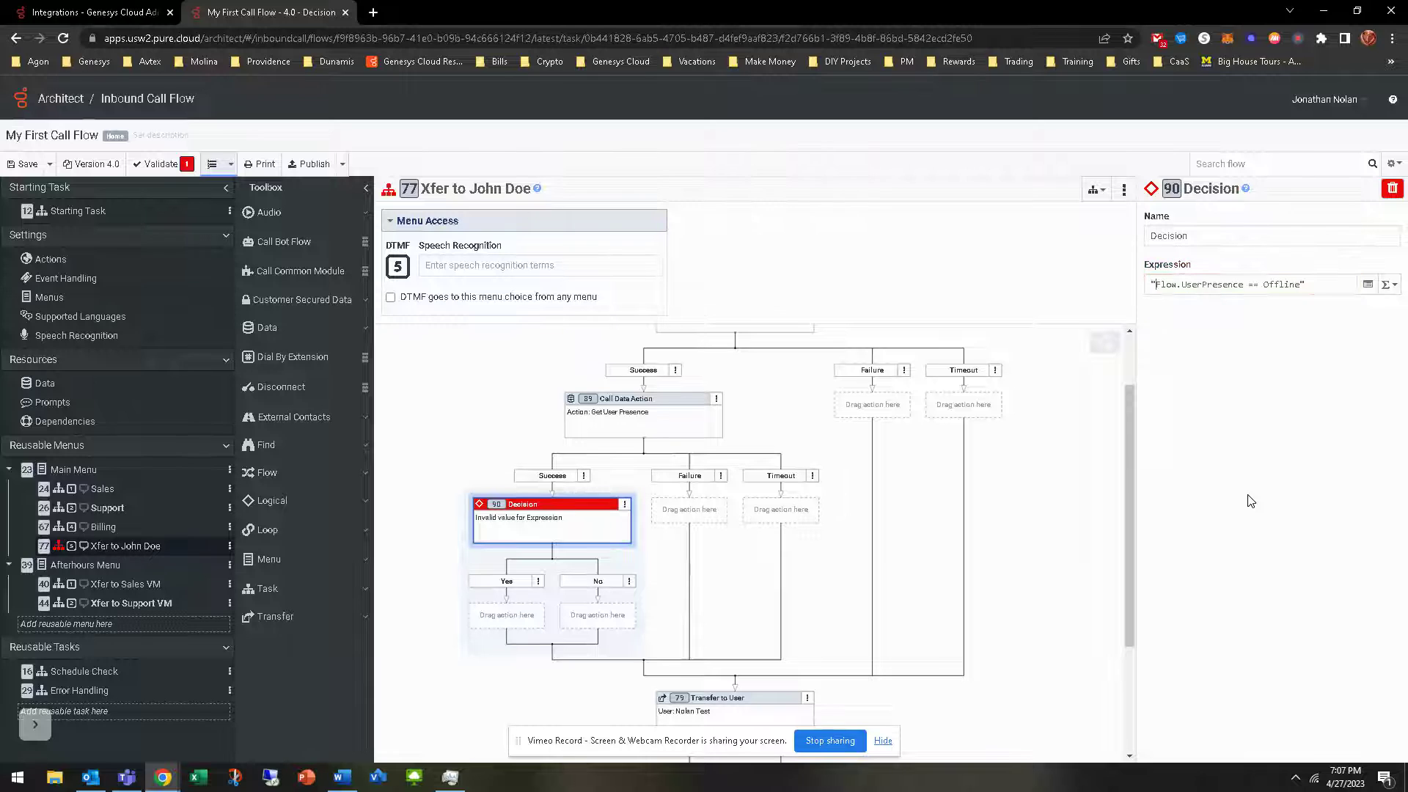
left_click(1255, 498)
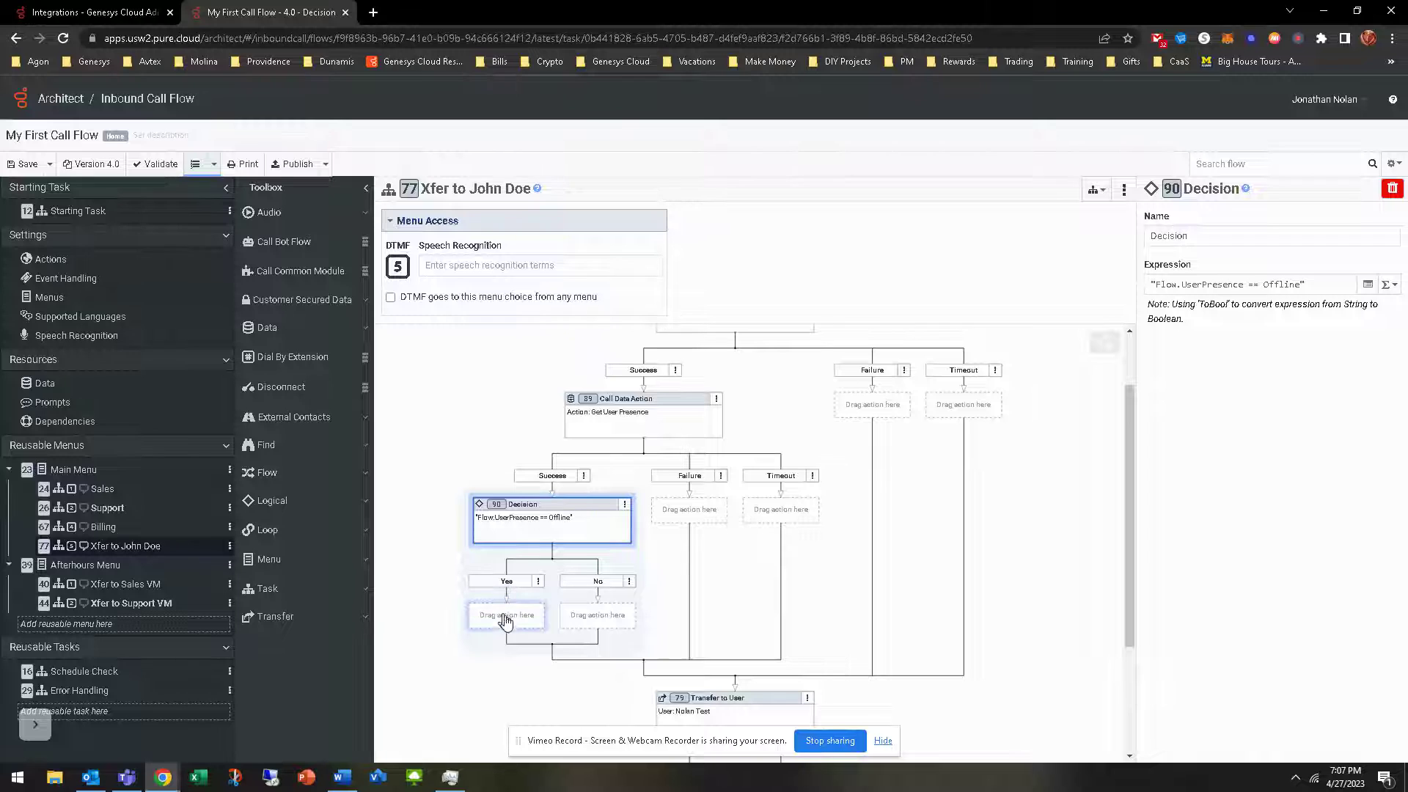
scroll(555, 547, "down", 2)
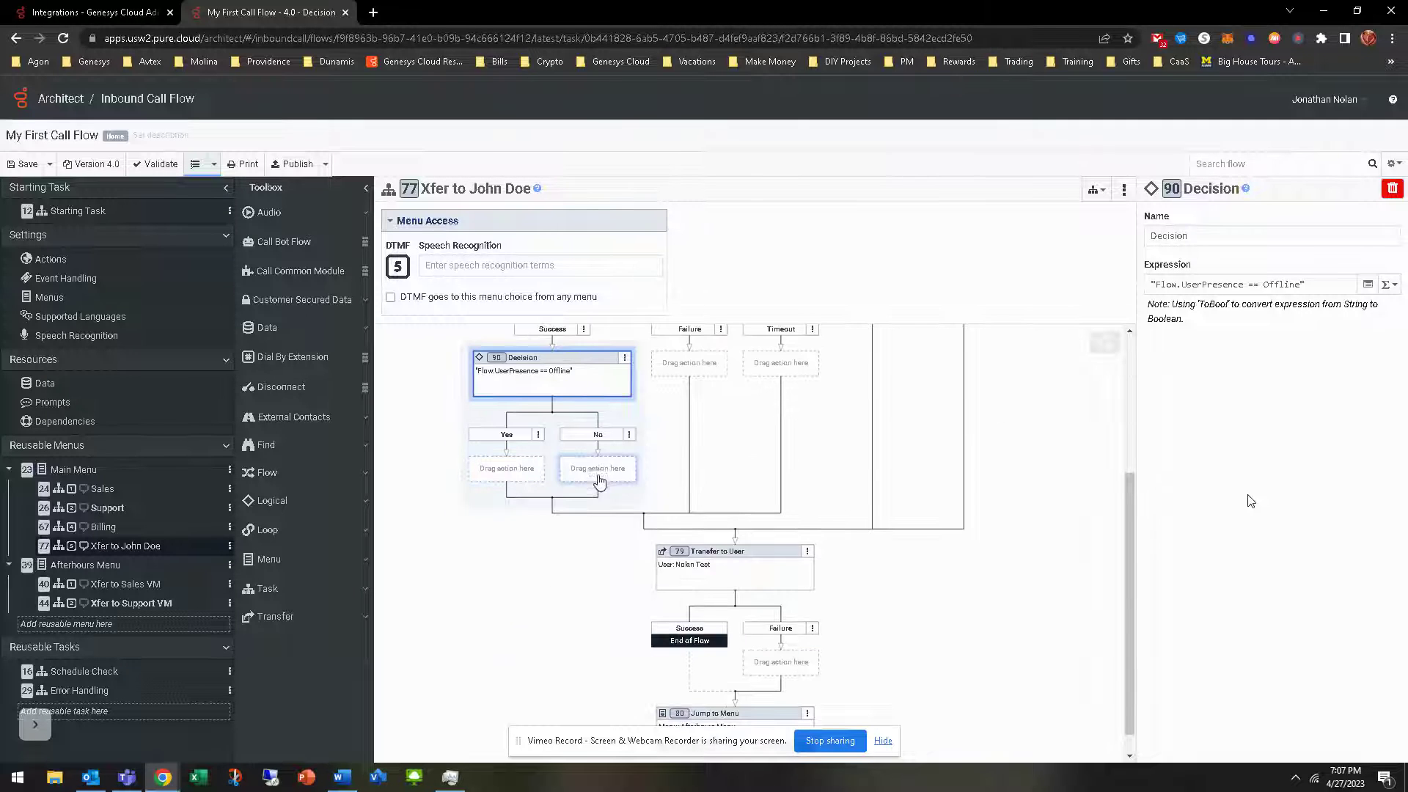
Drag the Transfer to User action into the Decision's No branch
right_click(597, 473)
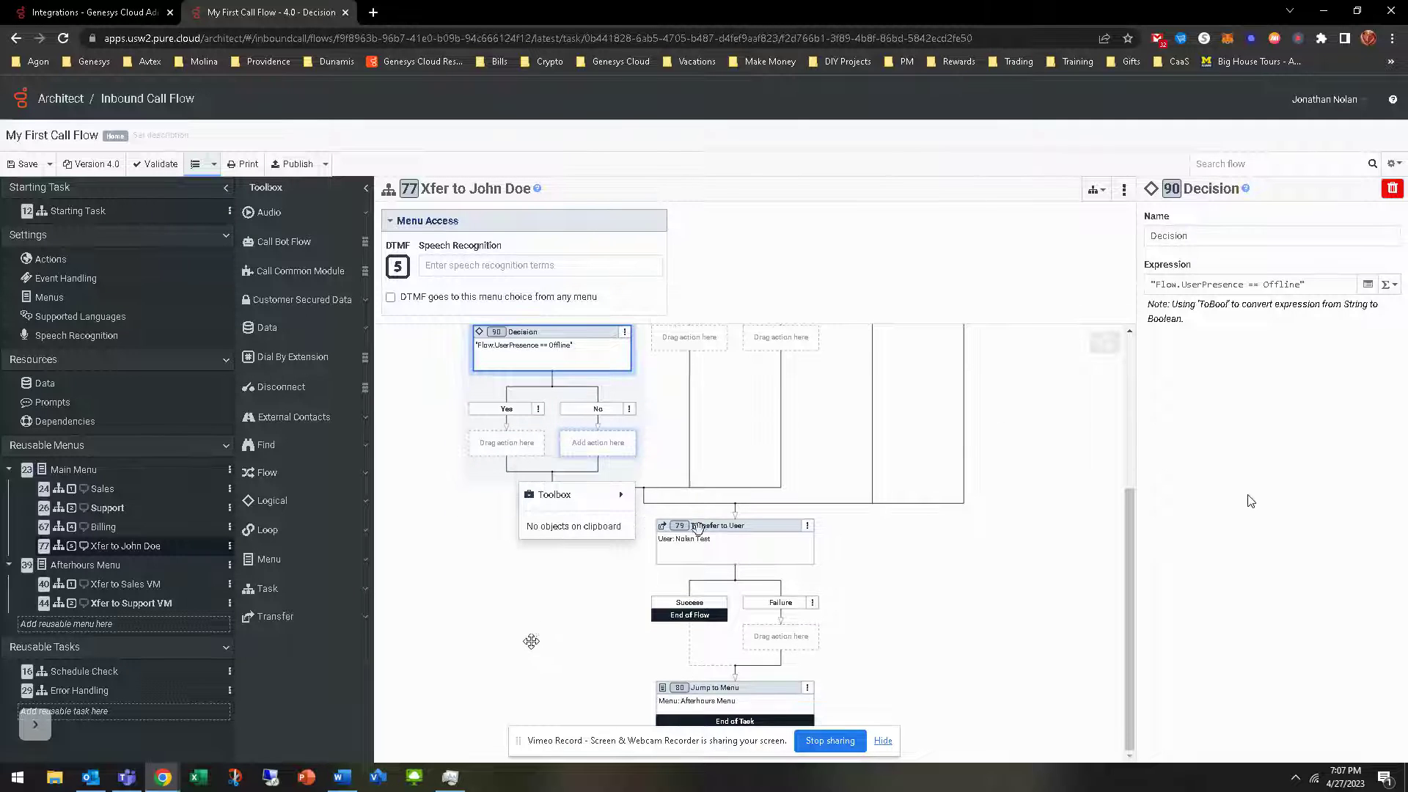
left_click_drag(734, 524, 605, 440)
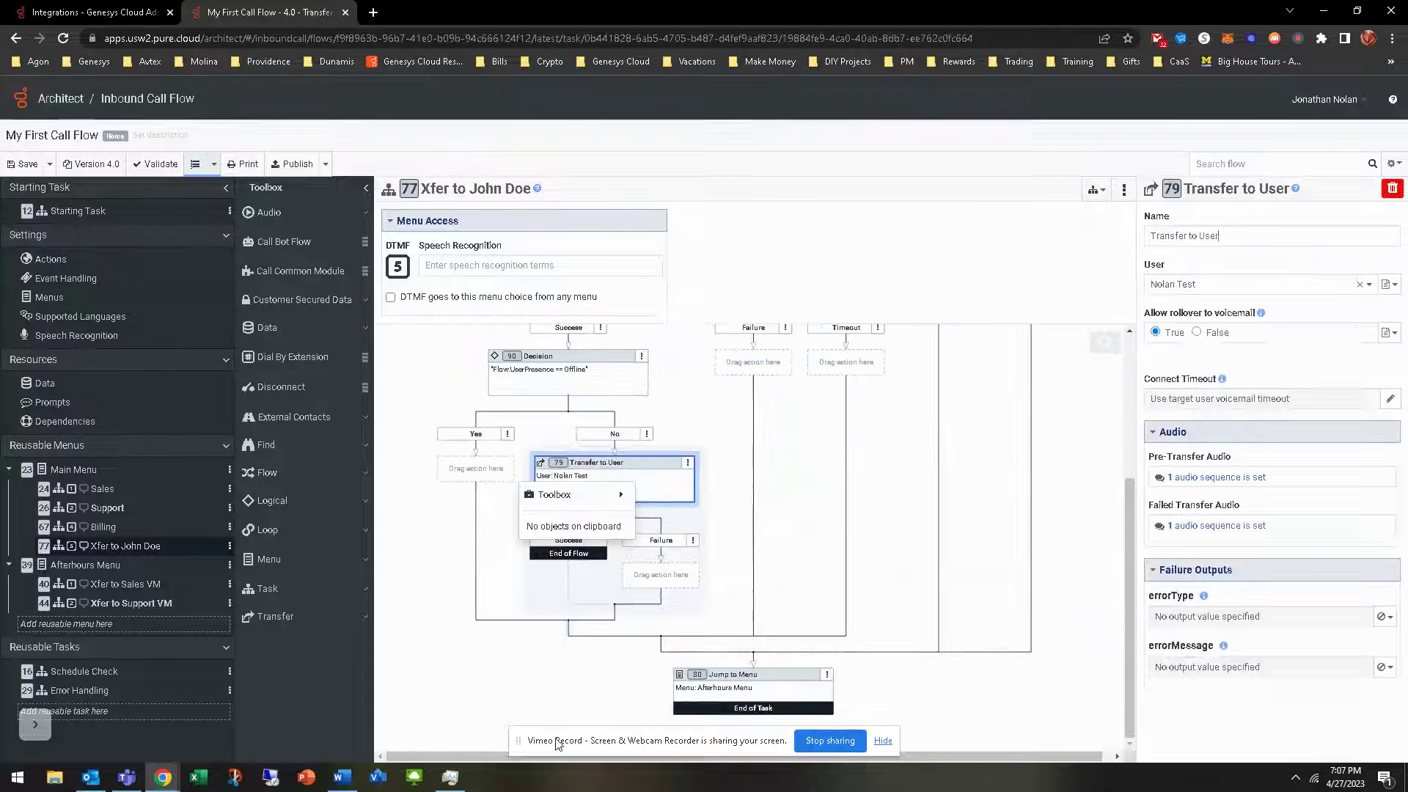
left_click(412, 577)
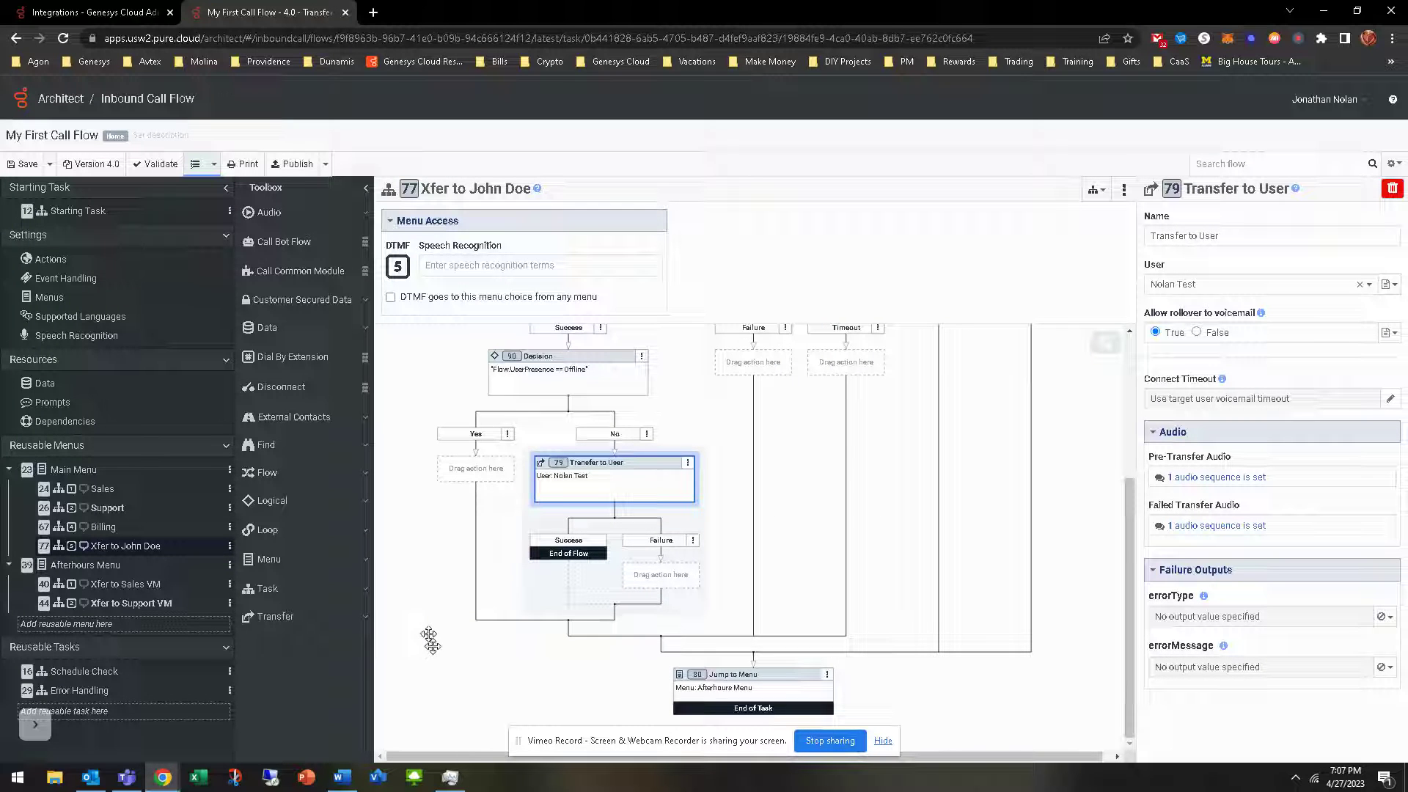
Review the data actions, Decision, Transfer to User and Jump to Menu settings
scroll(418, 645, "up", 2)
left_click(572, 524)
scroll(701, 437, "up", 1)
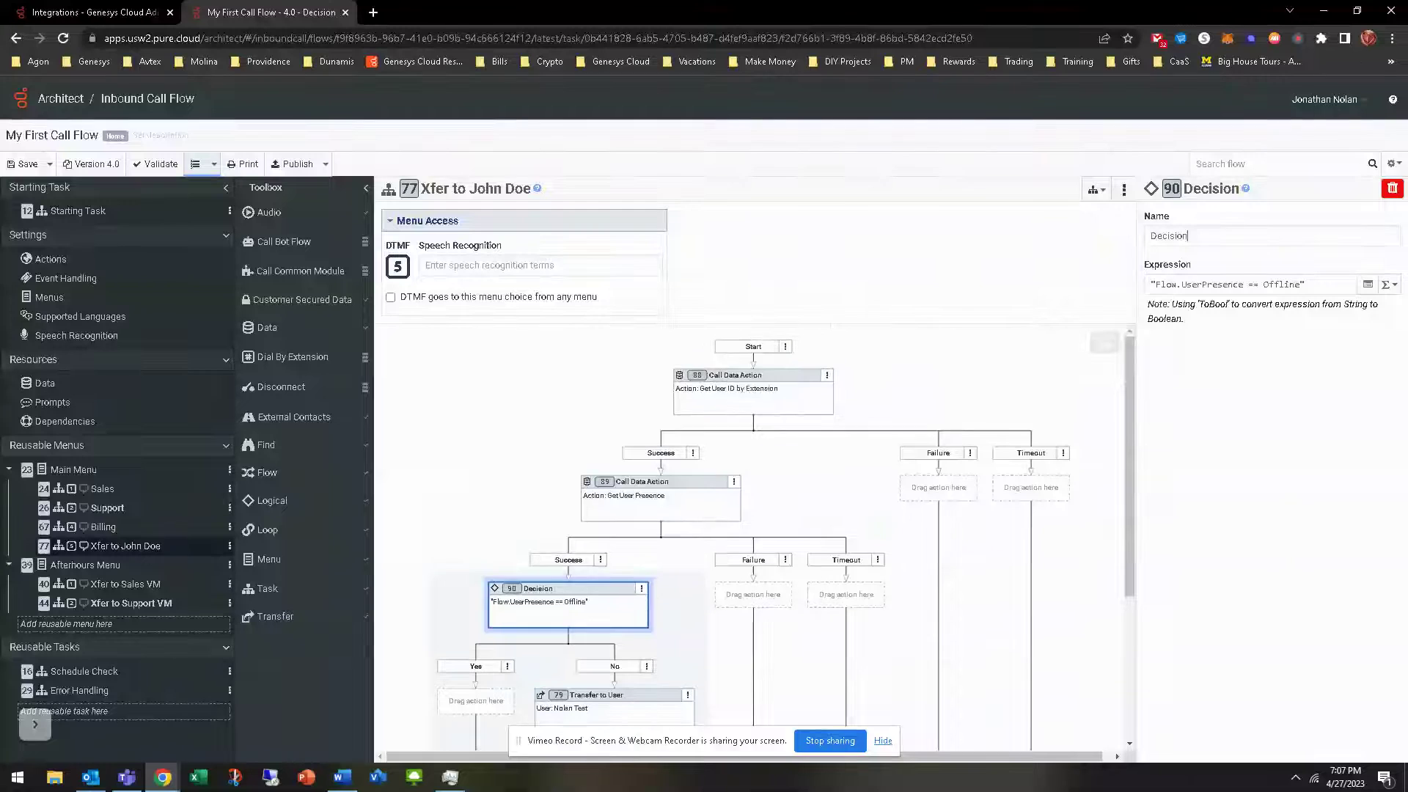
left_click(768, 399)
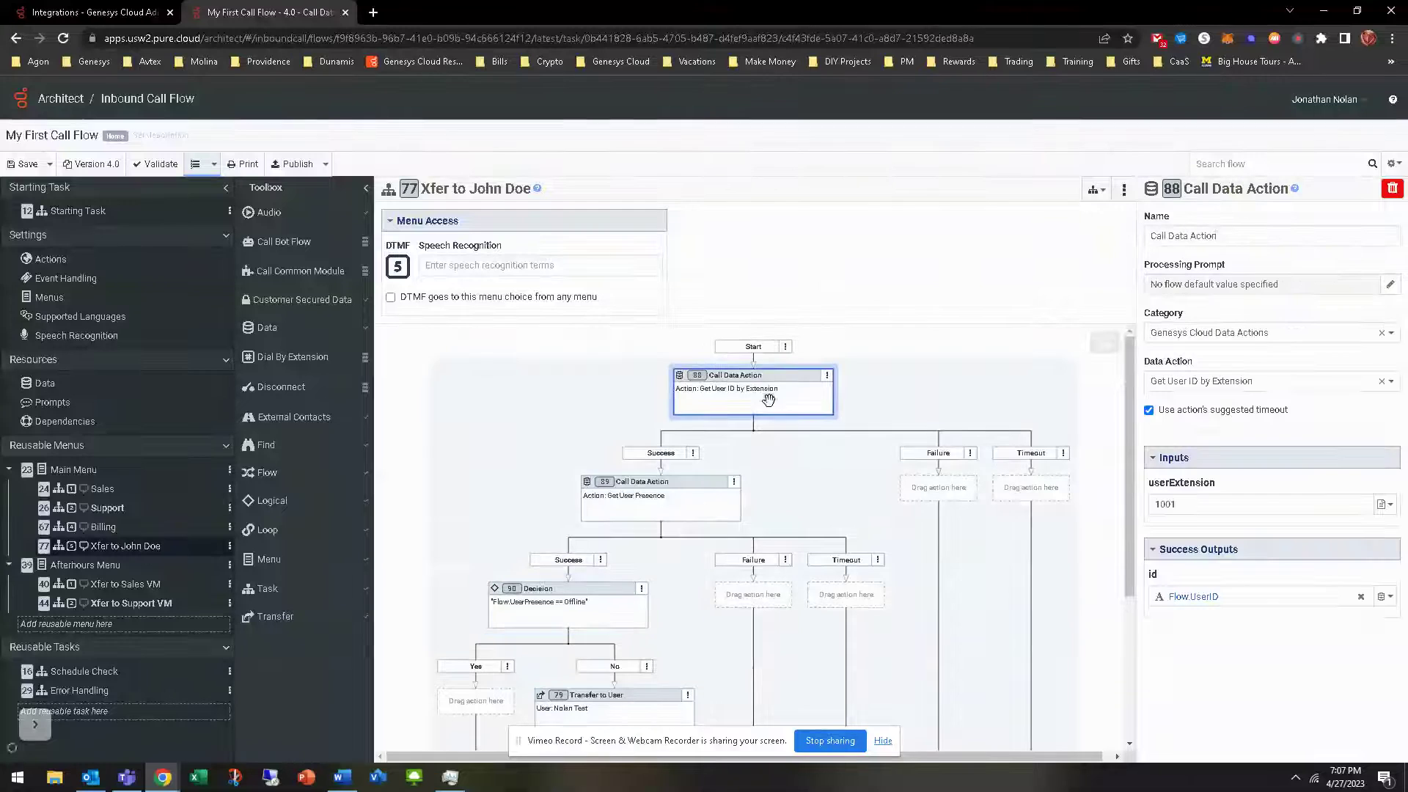
left_click(649, 493)
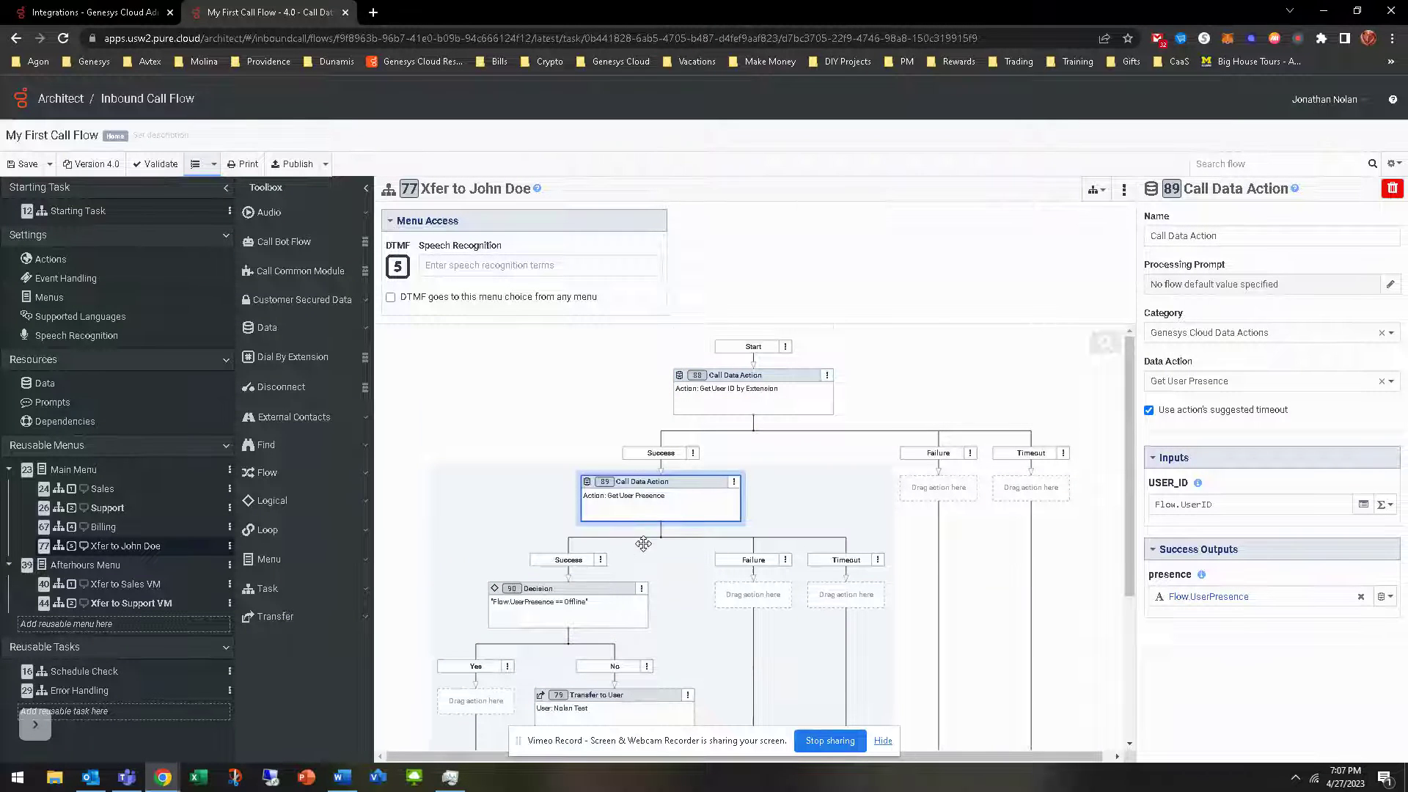
scroll(644, 544, "down", 2)
left_click(587, 473)
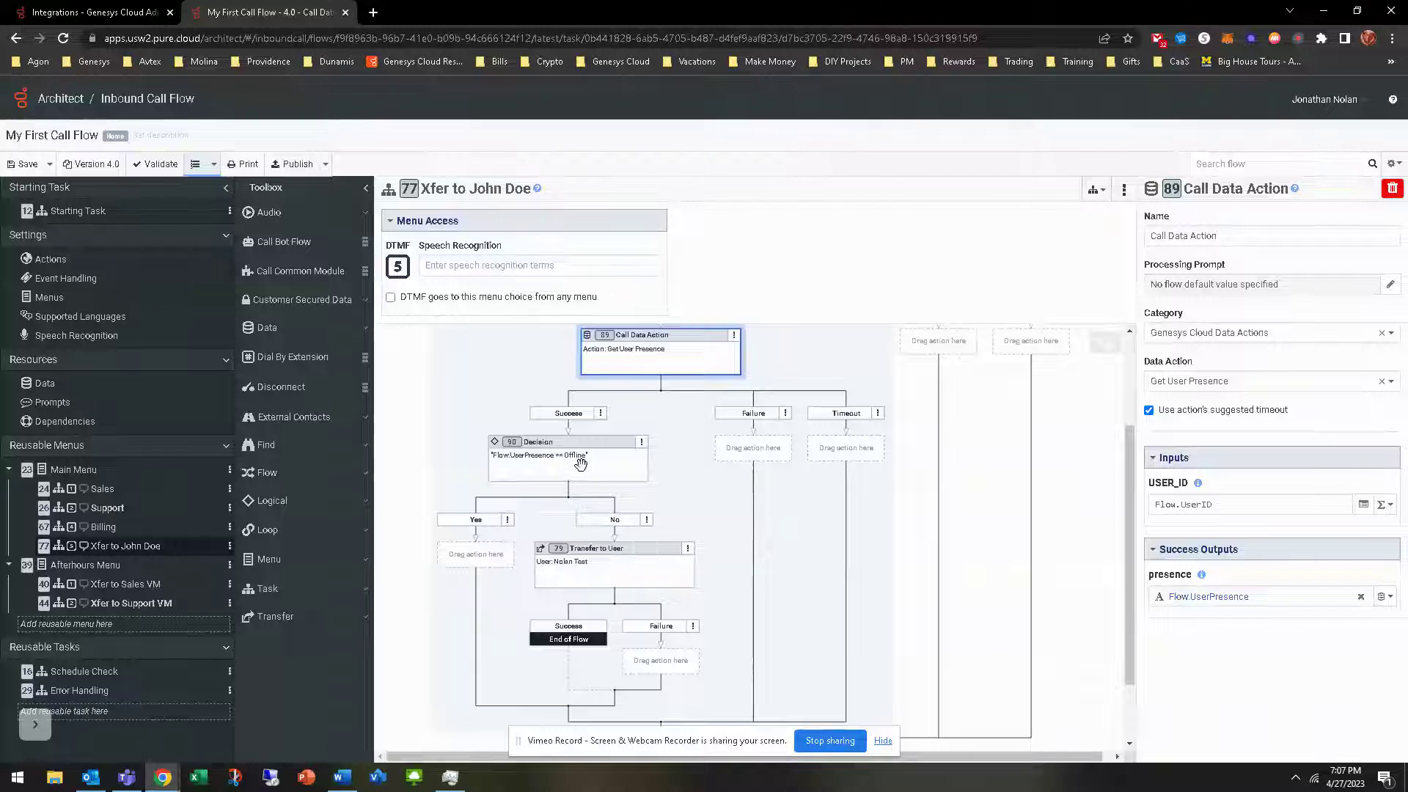
left_click(606, 554)
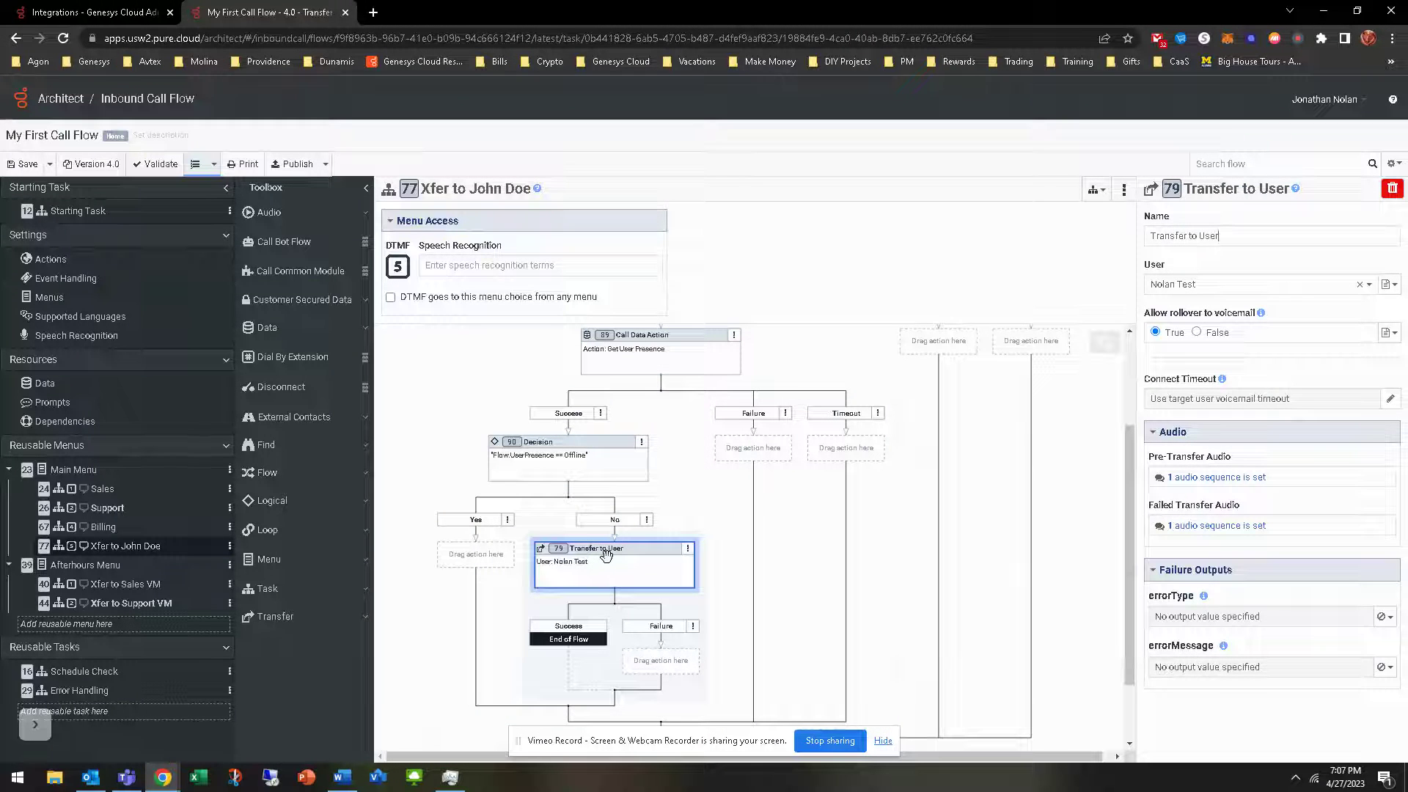
scroll(606, 554, "down", 1)
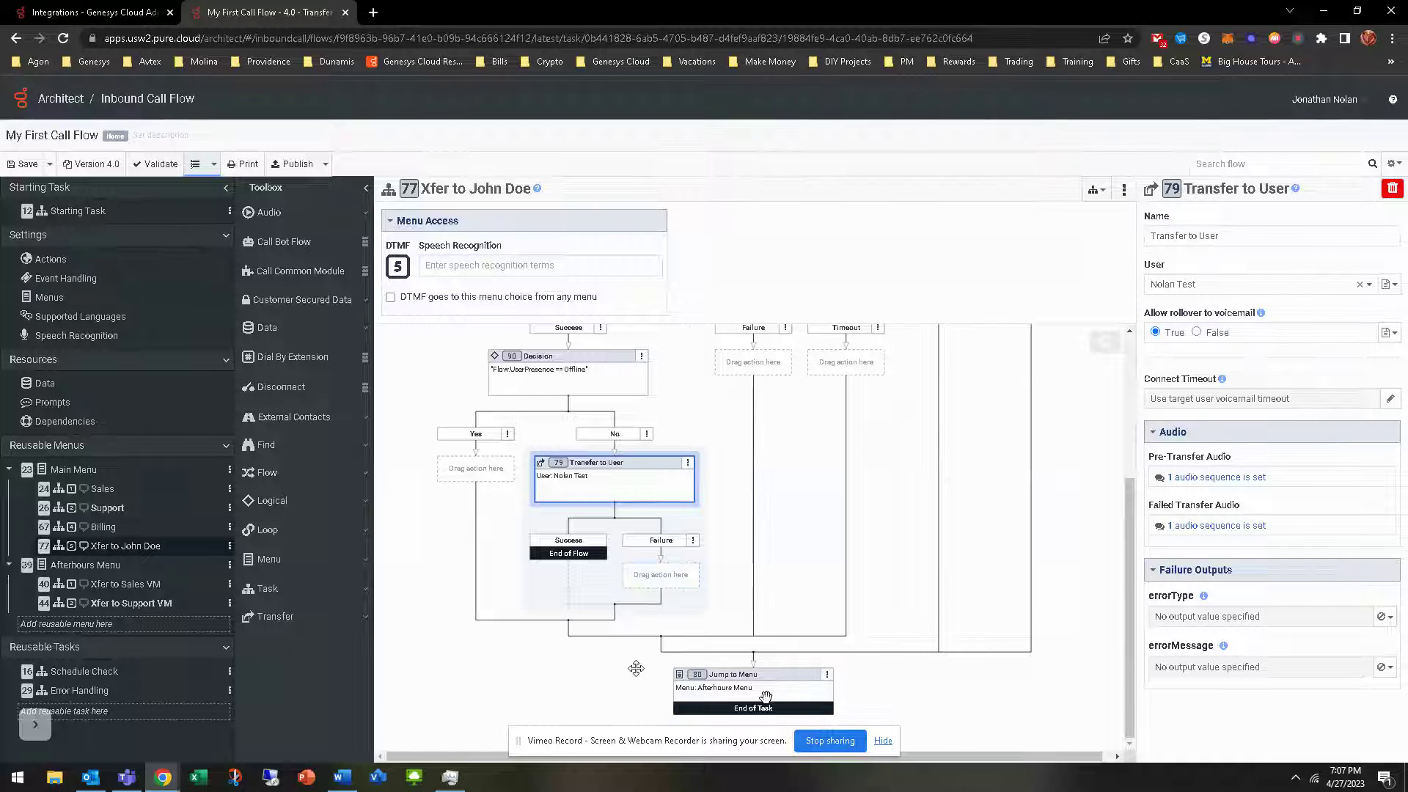
left_click(716, 697)
scroll(521, 676, "up", 2)
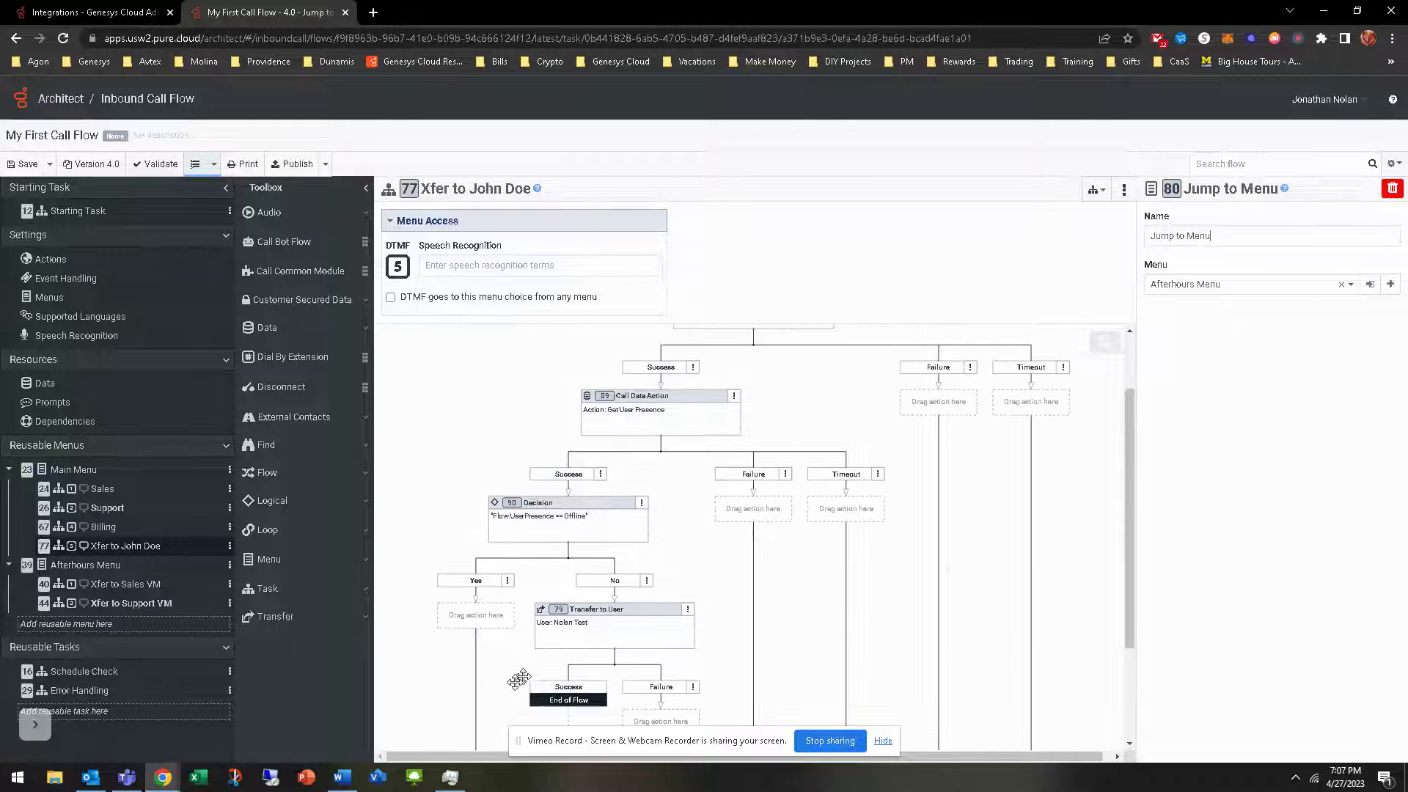
left_click(568, 517)
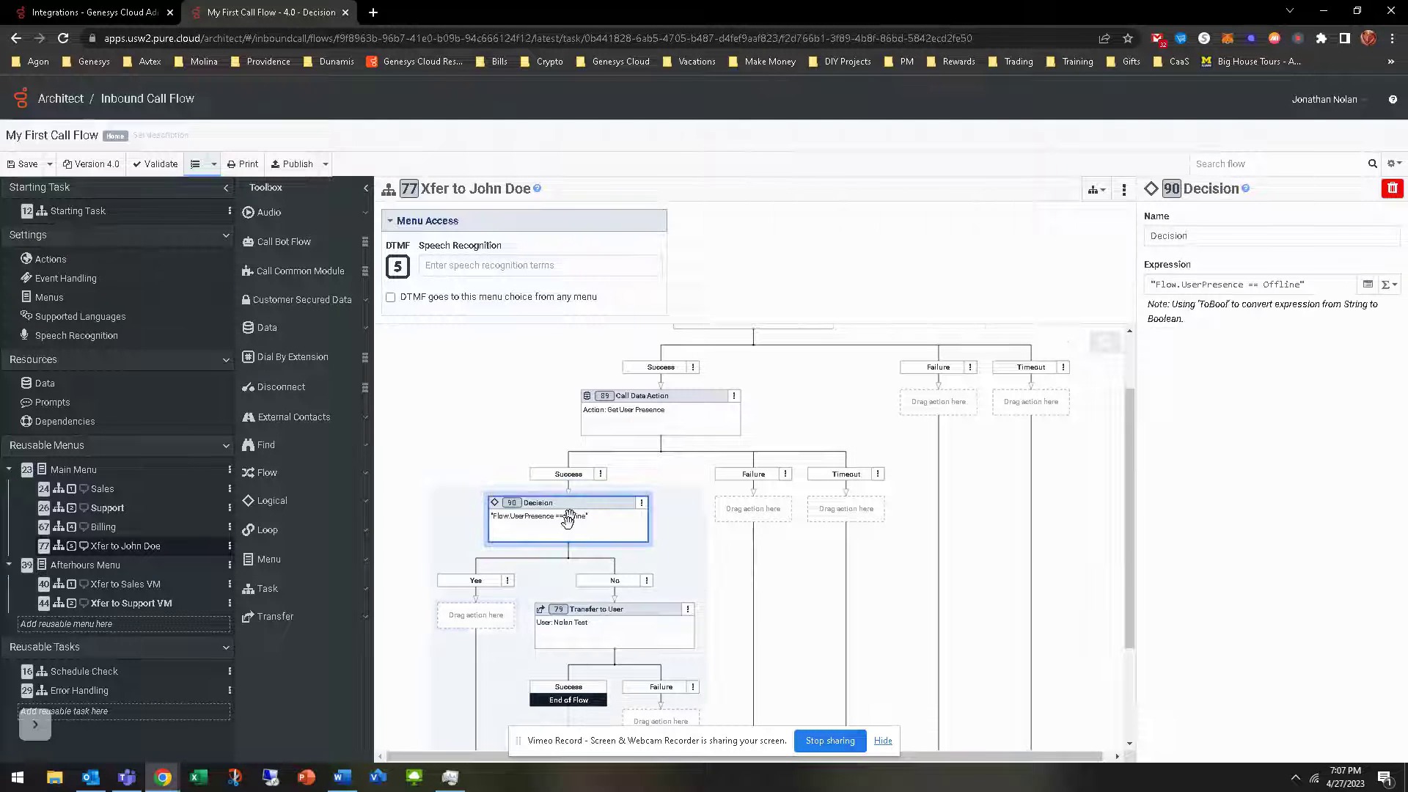
right_click(482, 624)
Pick Transfer to ACD from the Toolbox's Transfer category for the Yes branch
mouse_move(440, 643)
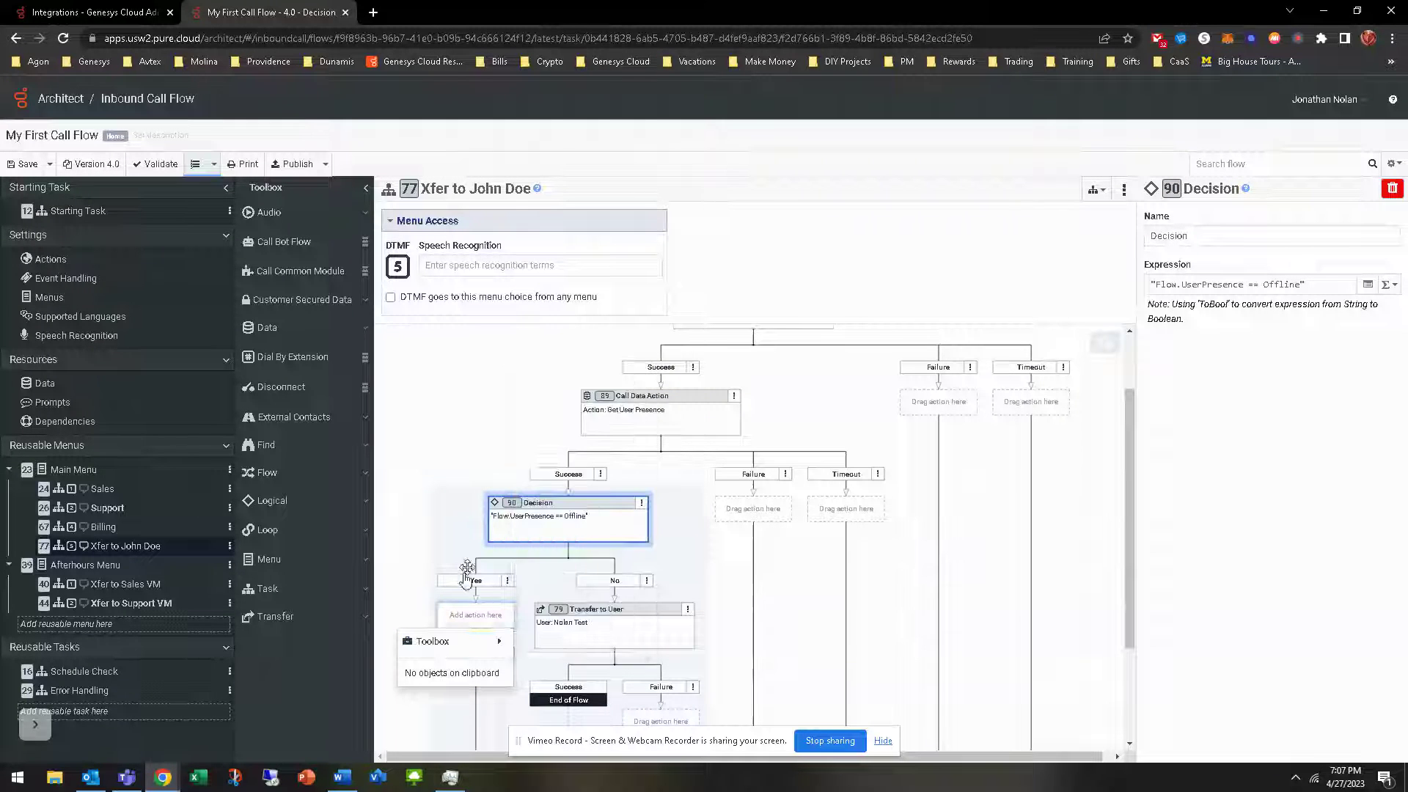
scroll(479, 510, "down", 2)
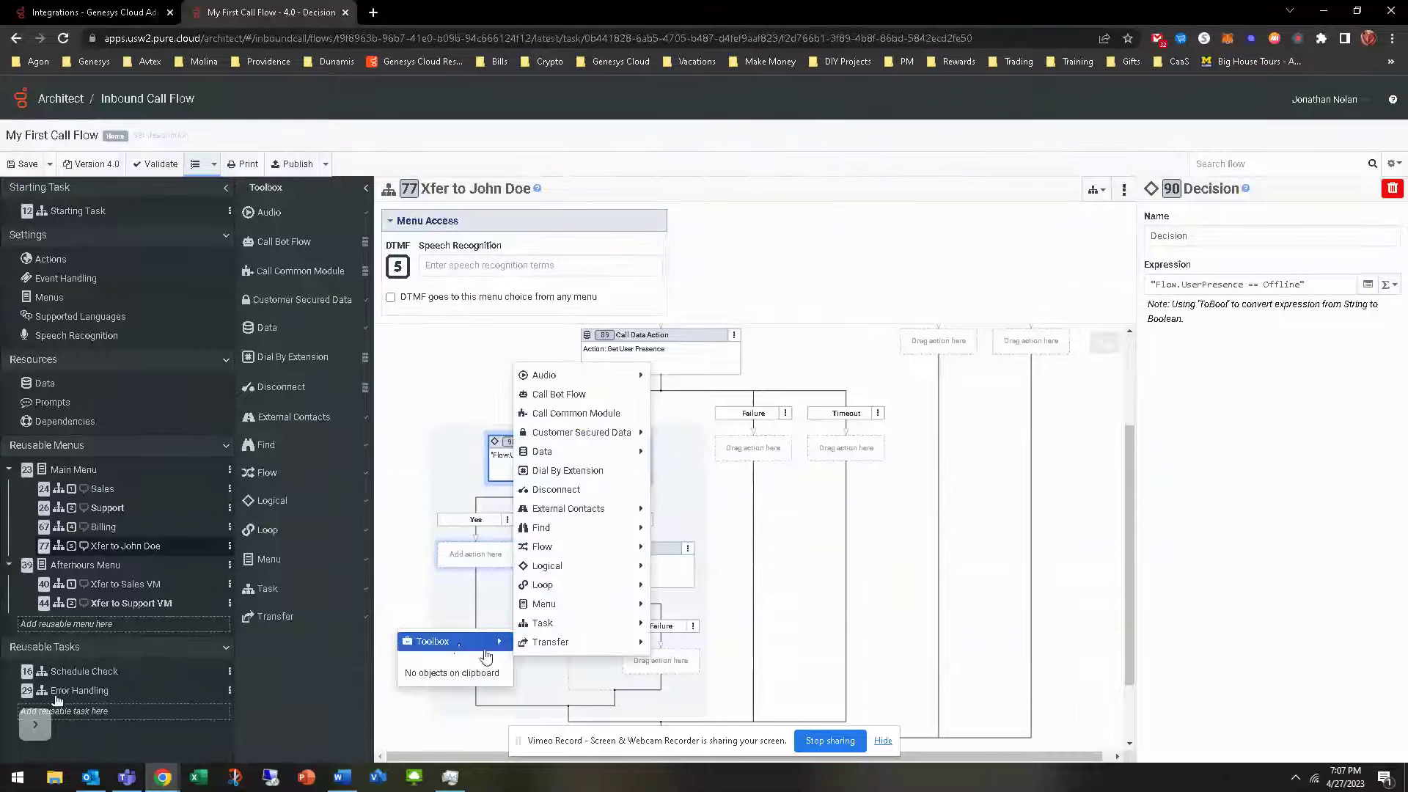
mouse_move(584, 642)
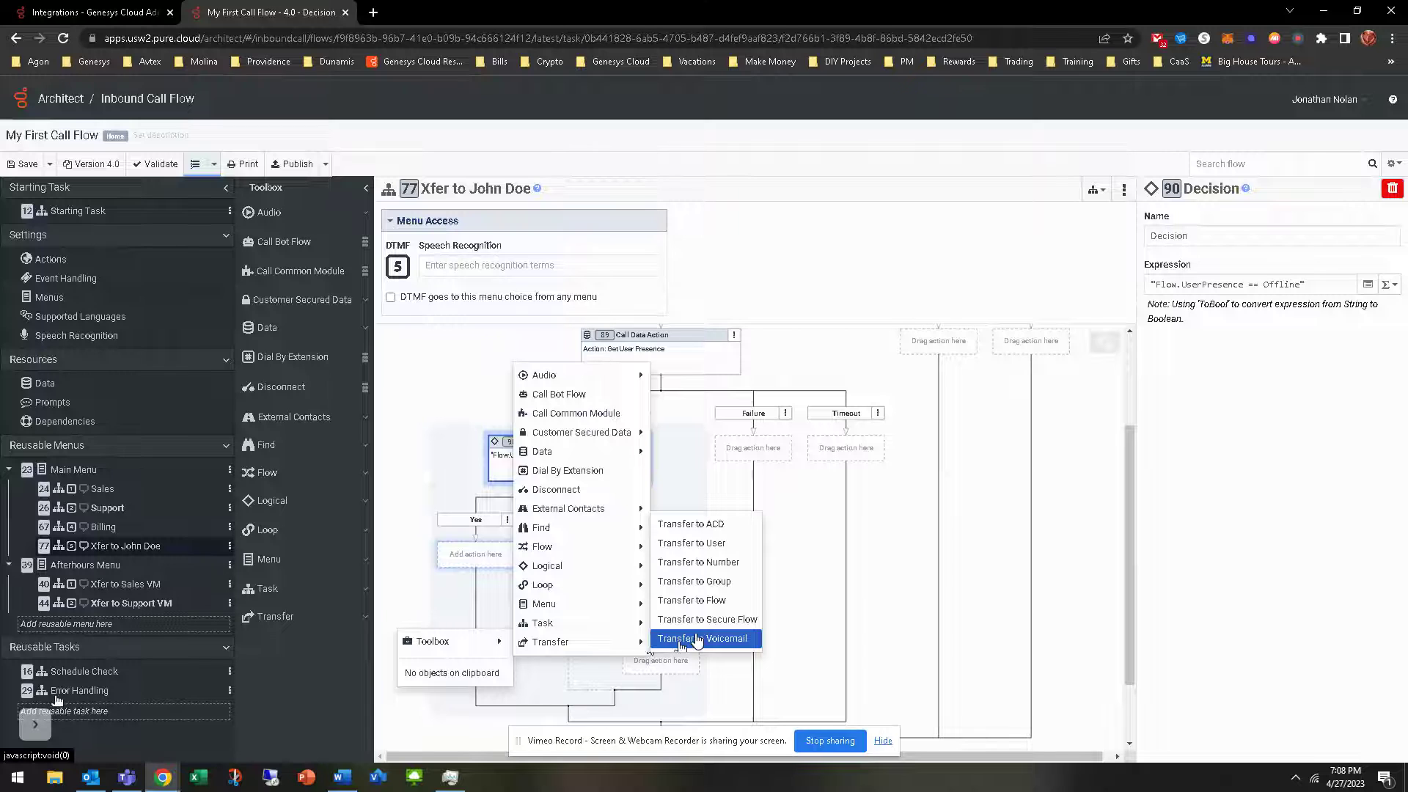
left_click(695, 530)
Route the transfer to the Sales queue with a 100 ms blank as pre-transfer audio
left_click(1220, 286)
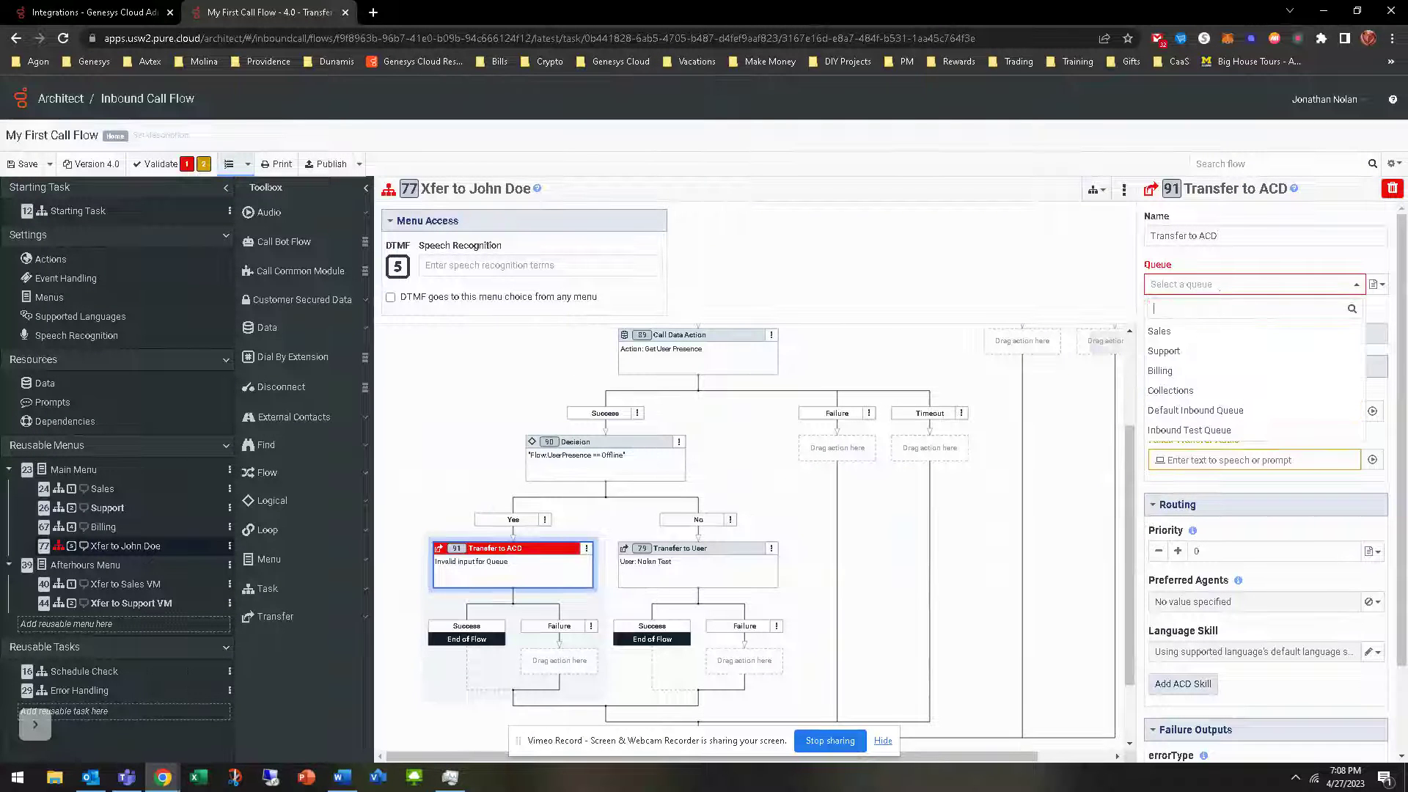
left_click(1195, 331)
left_click(1369, 400)
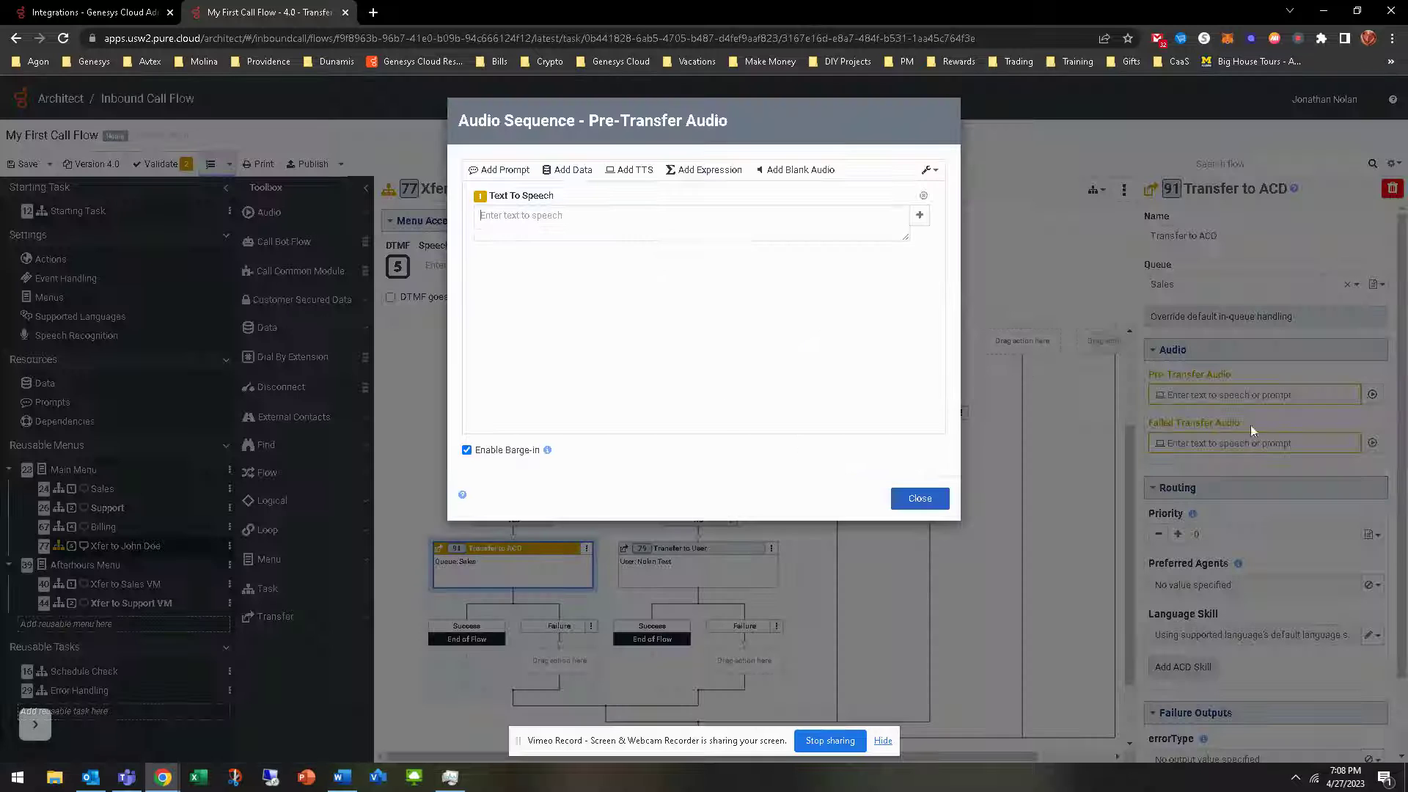
left_click(799, 169)
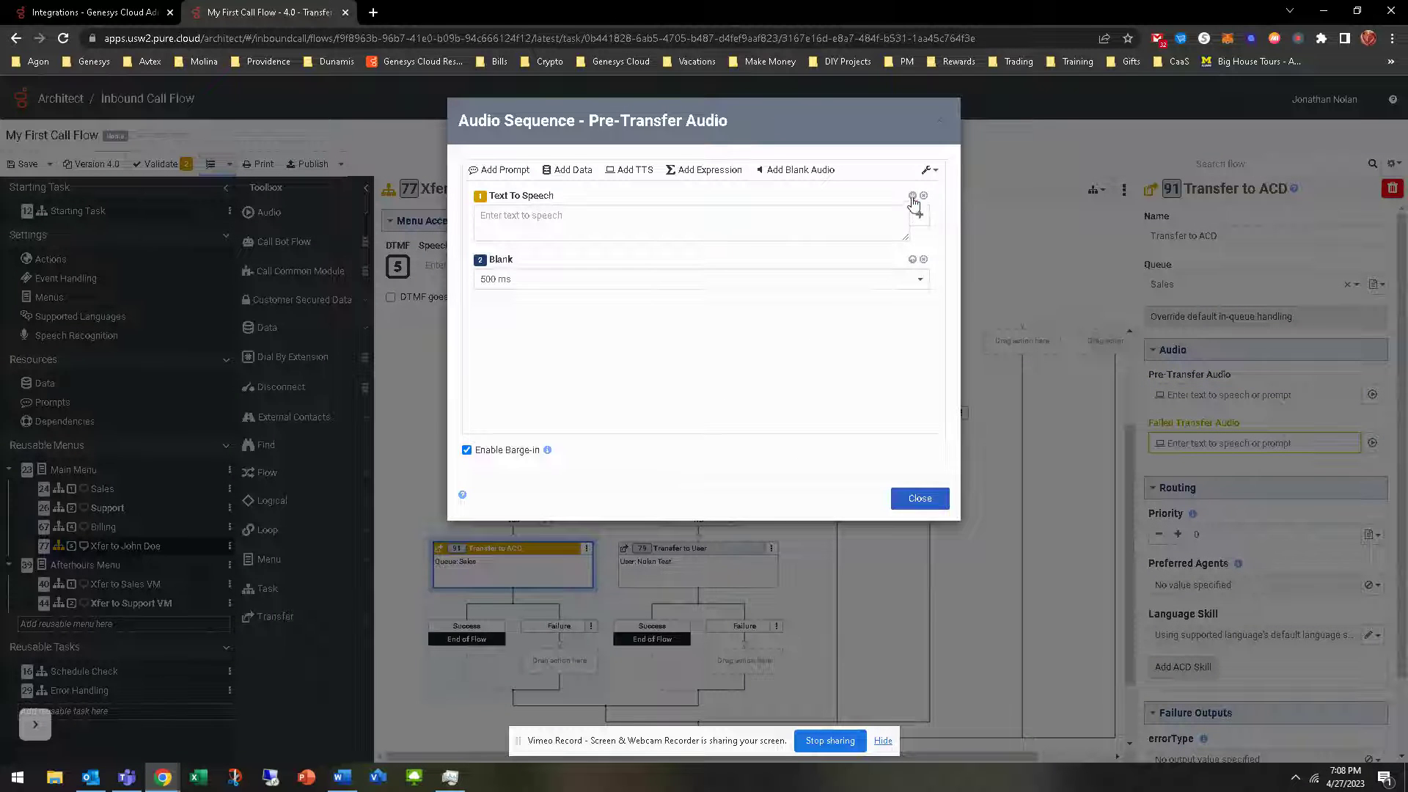
left_click(923, 195)
left_click(894, 223)
left_click(669, 236)
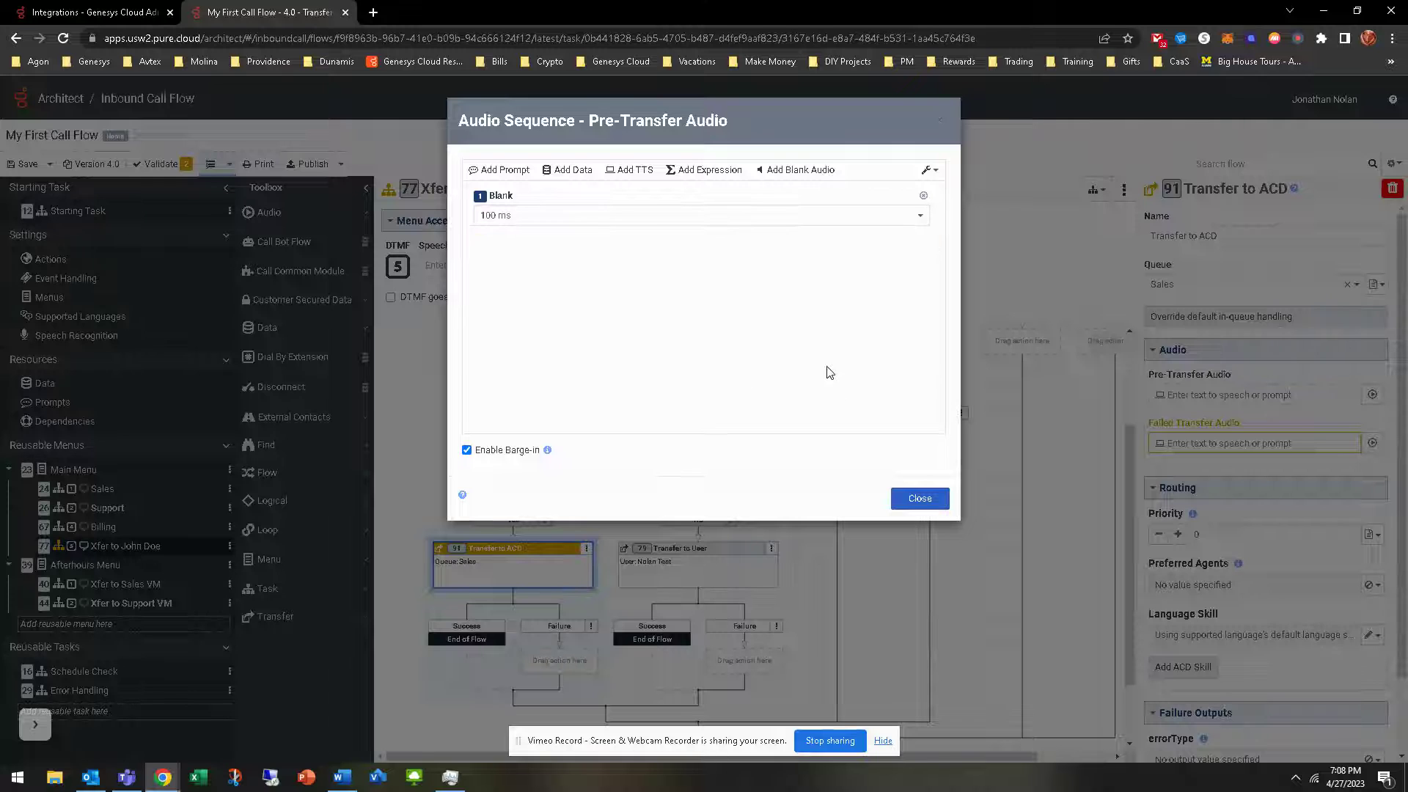
left_click(909, 497)
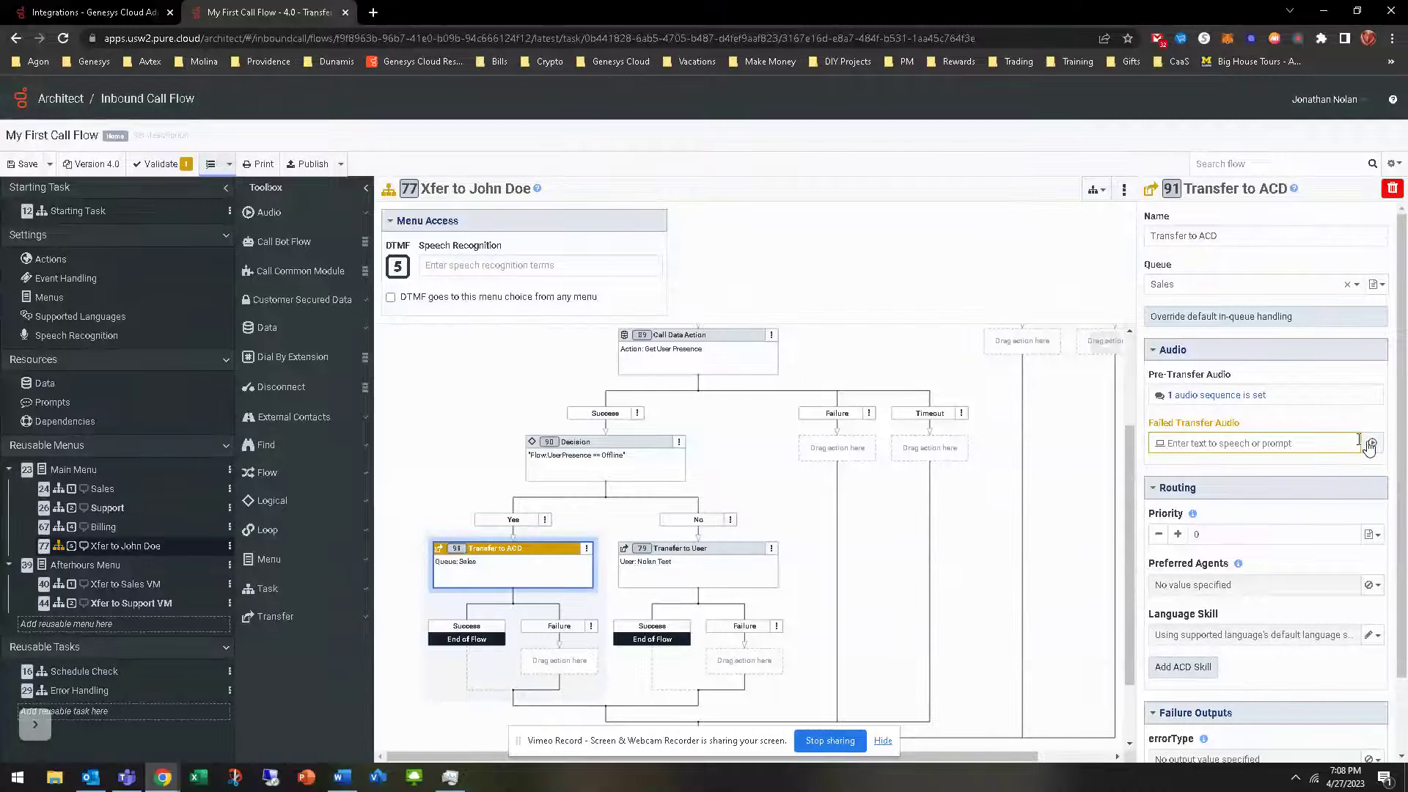
Replace the failed-transfer audio's text-to-speech item with a blank audio item
left_click(1371, 444)
left_click(801, 169)
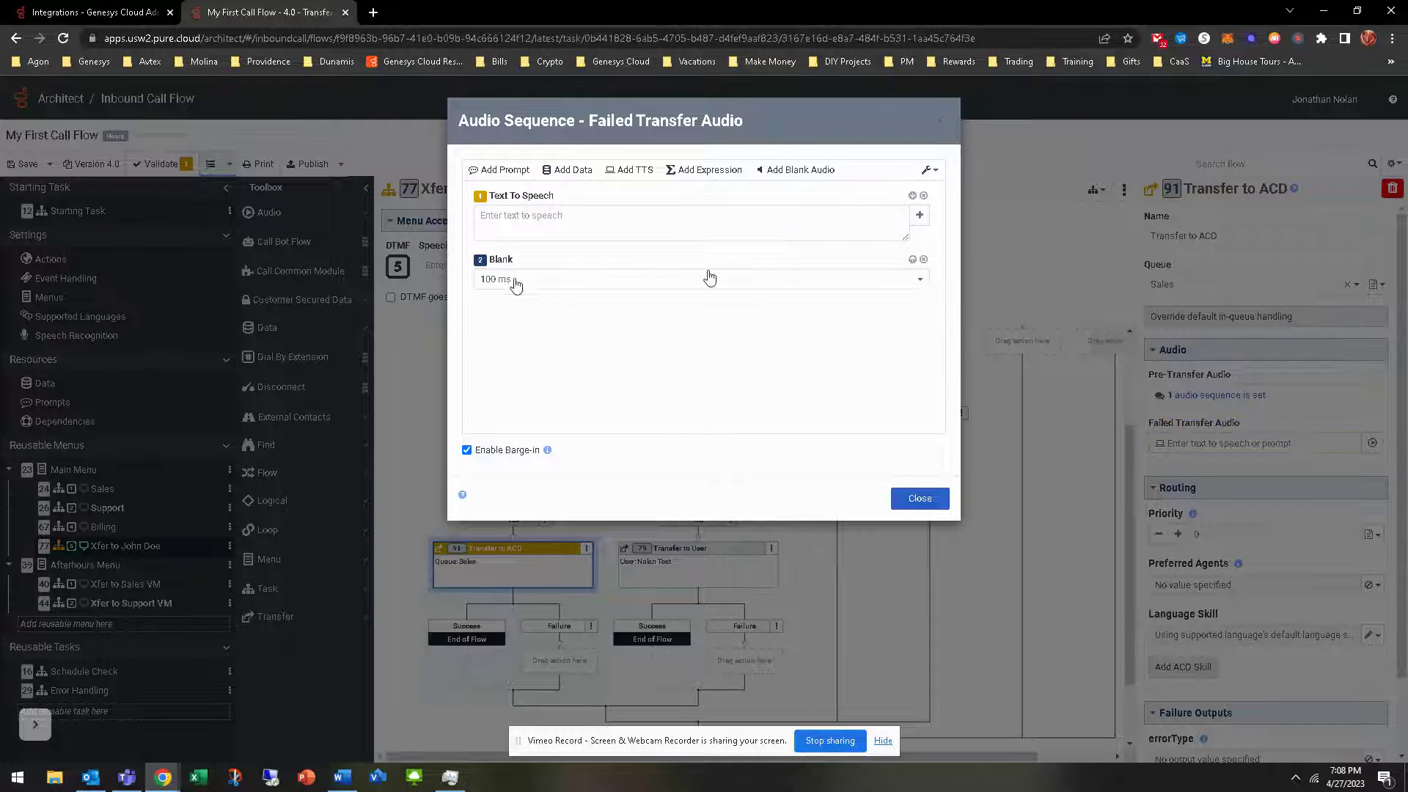
left_click(923, 195)
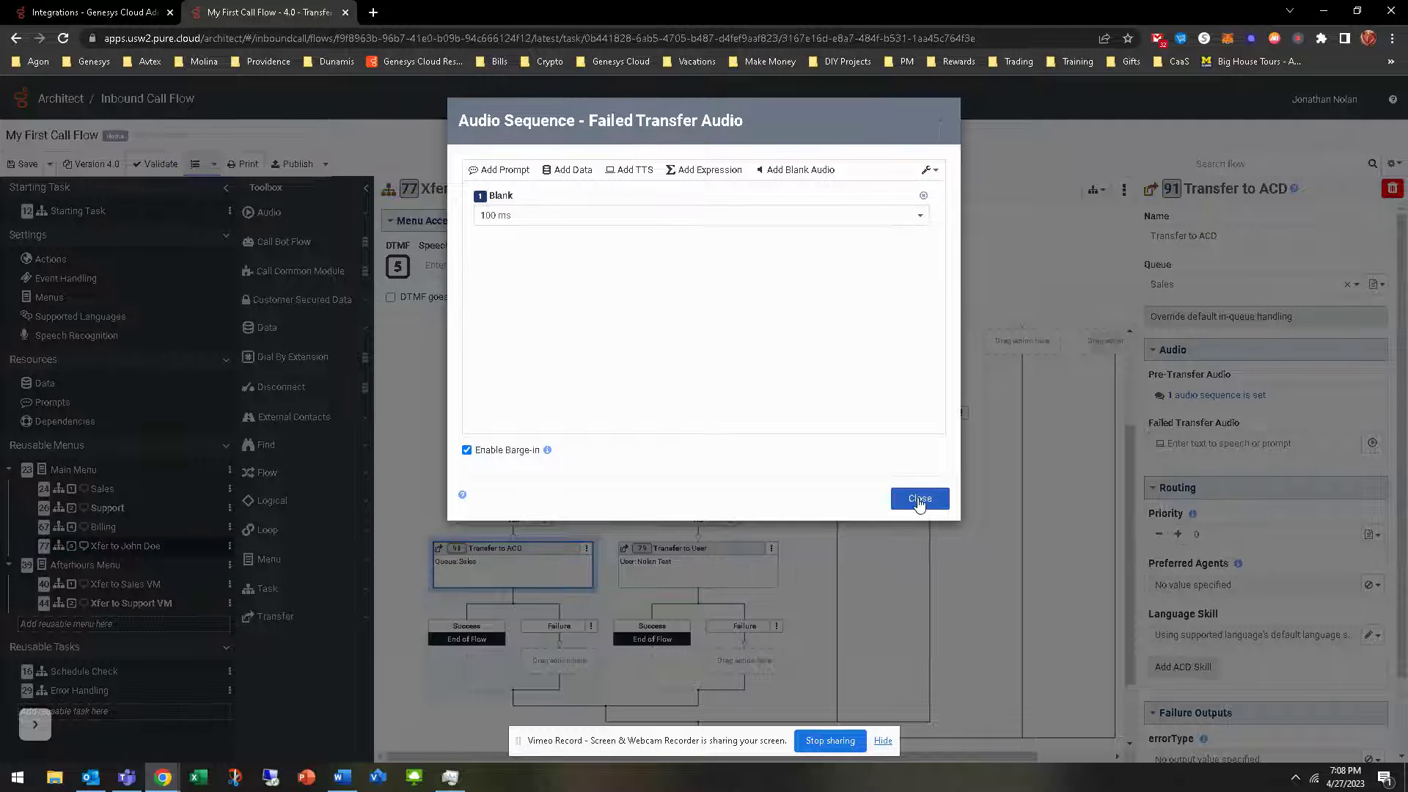
left_click(917, 498)
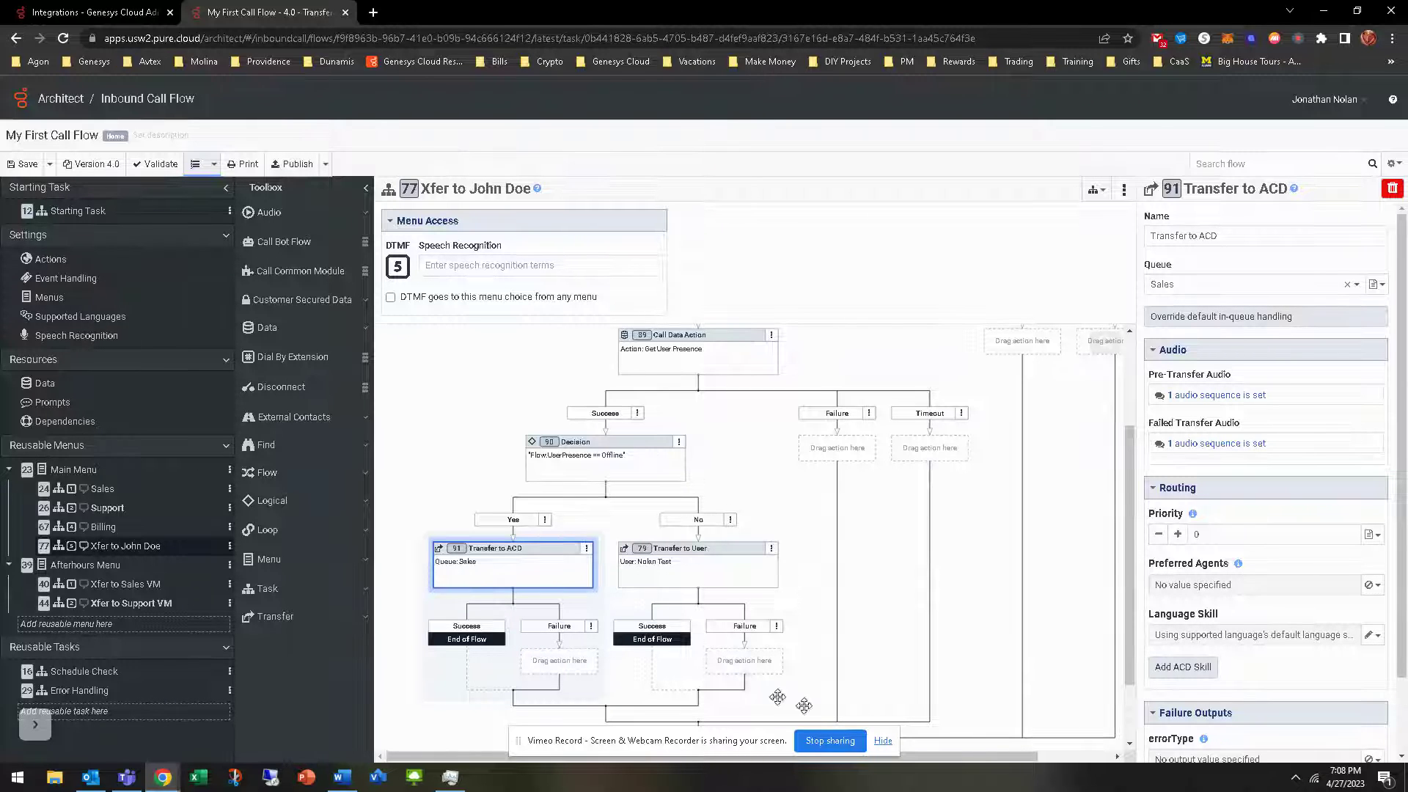
scroll(964, 763, "right", 3)
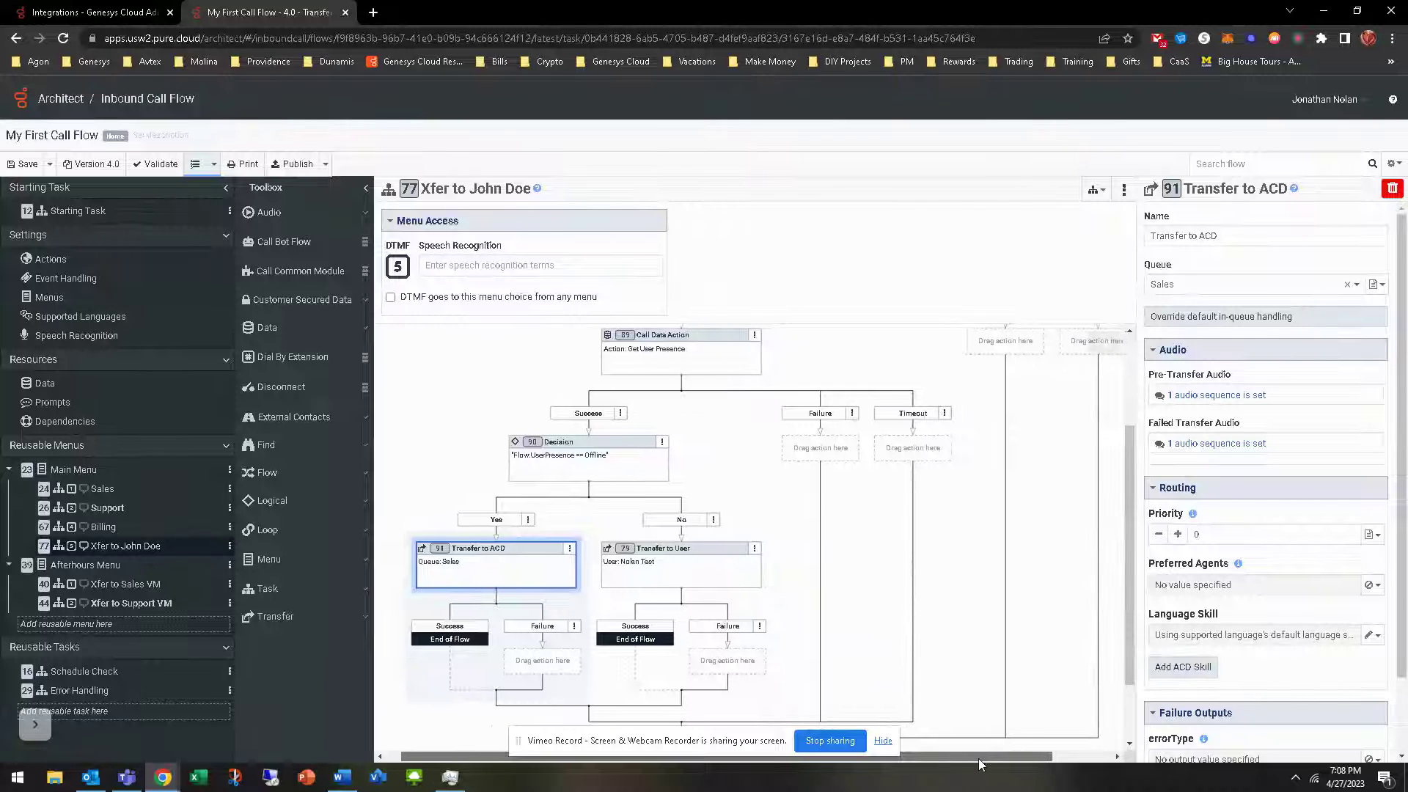
left_click(595, 462)
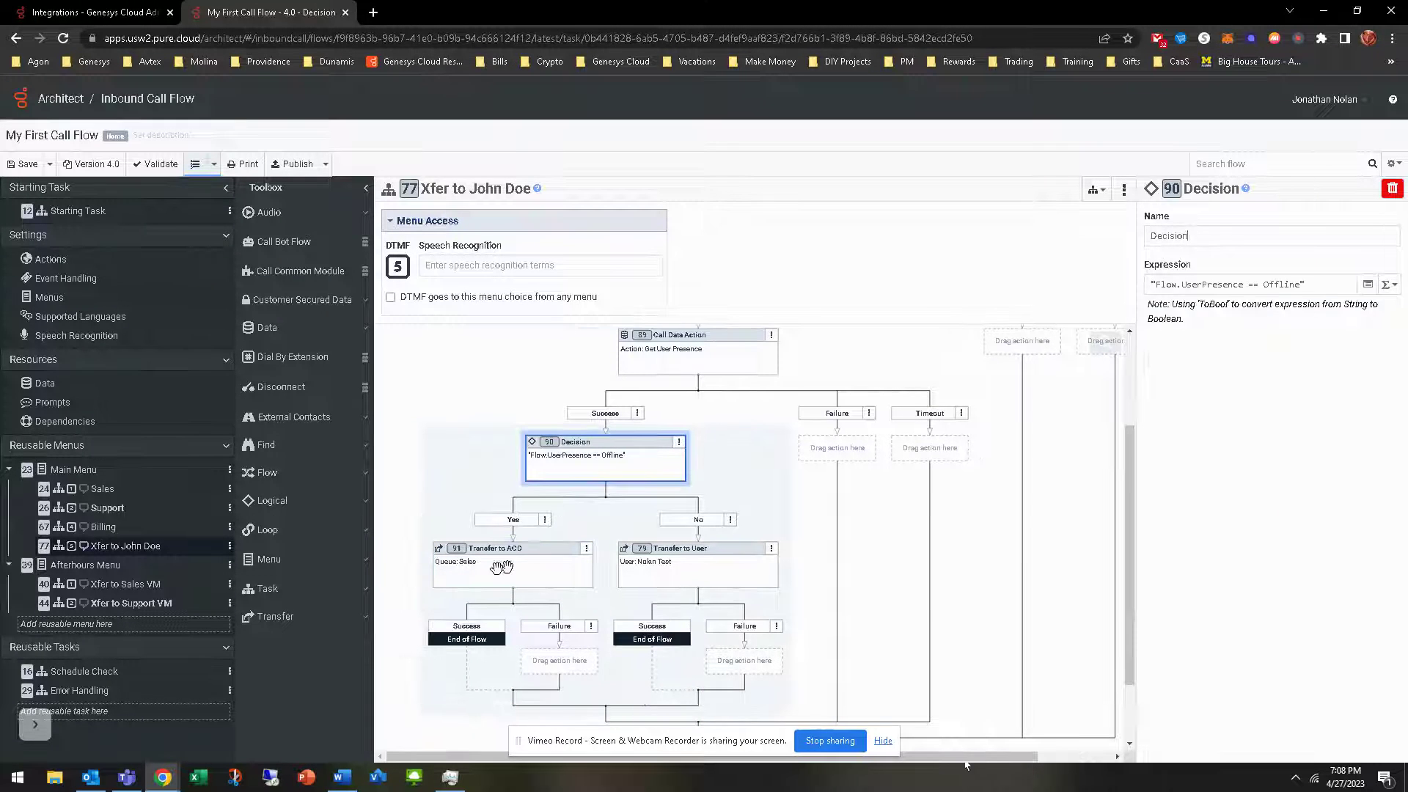
left_click(606, 449)
scroll(957, 755, "right", 3)
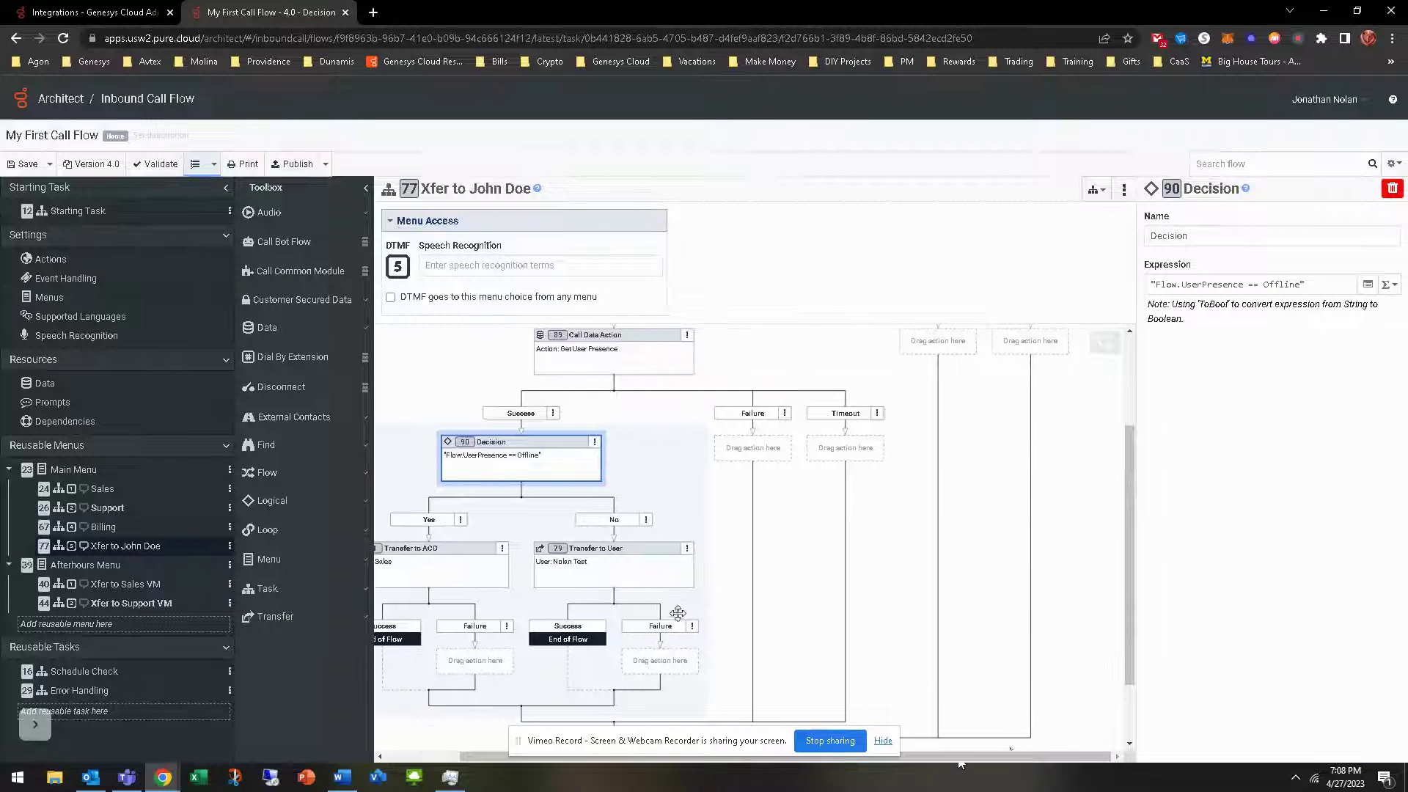
scroll(735, 515, "up", 2)
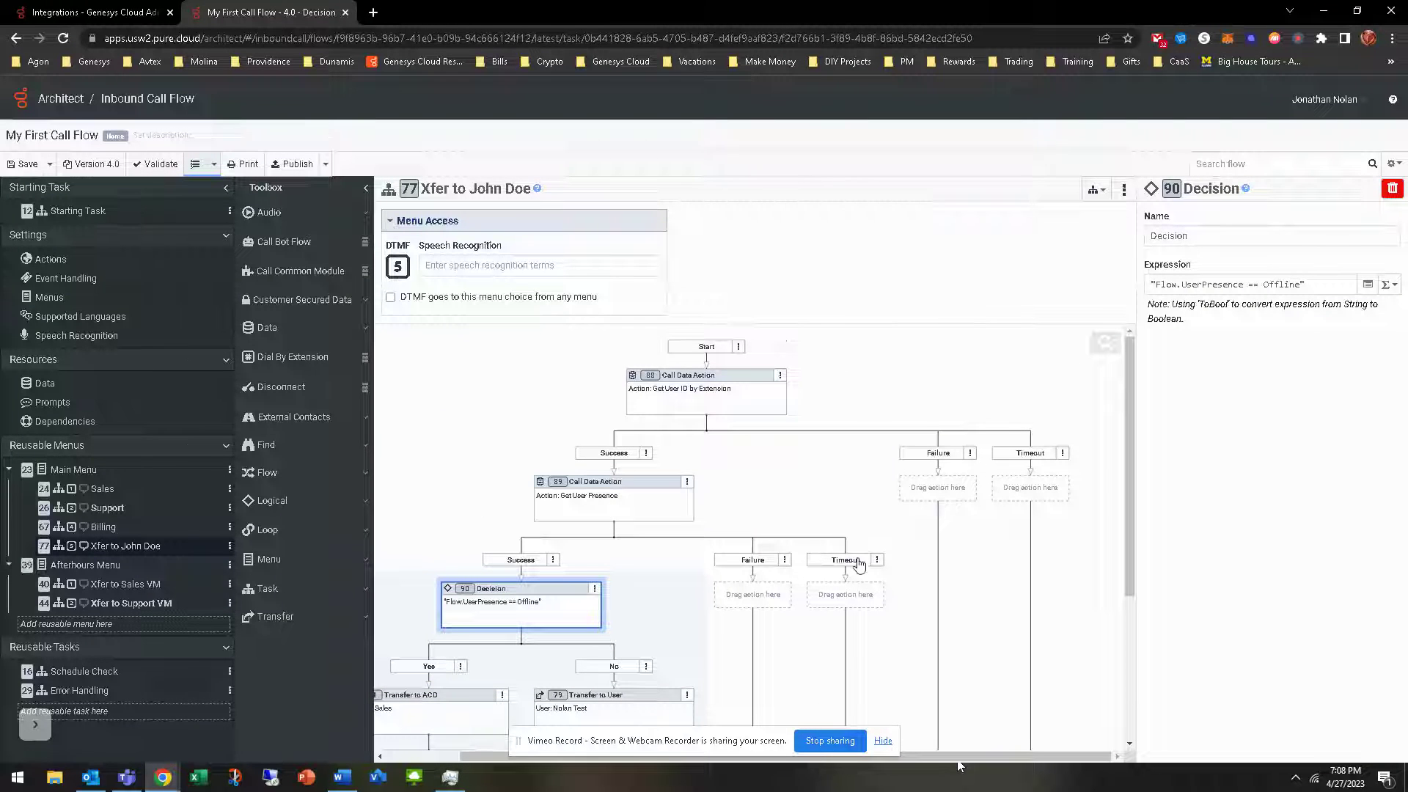
left_click(944, 493)
left_click(1030, 488)
left_click(754, 595)
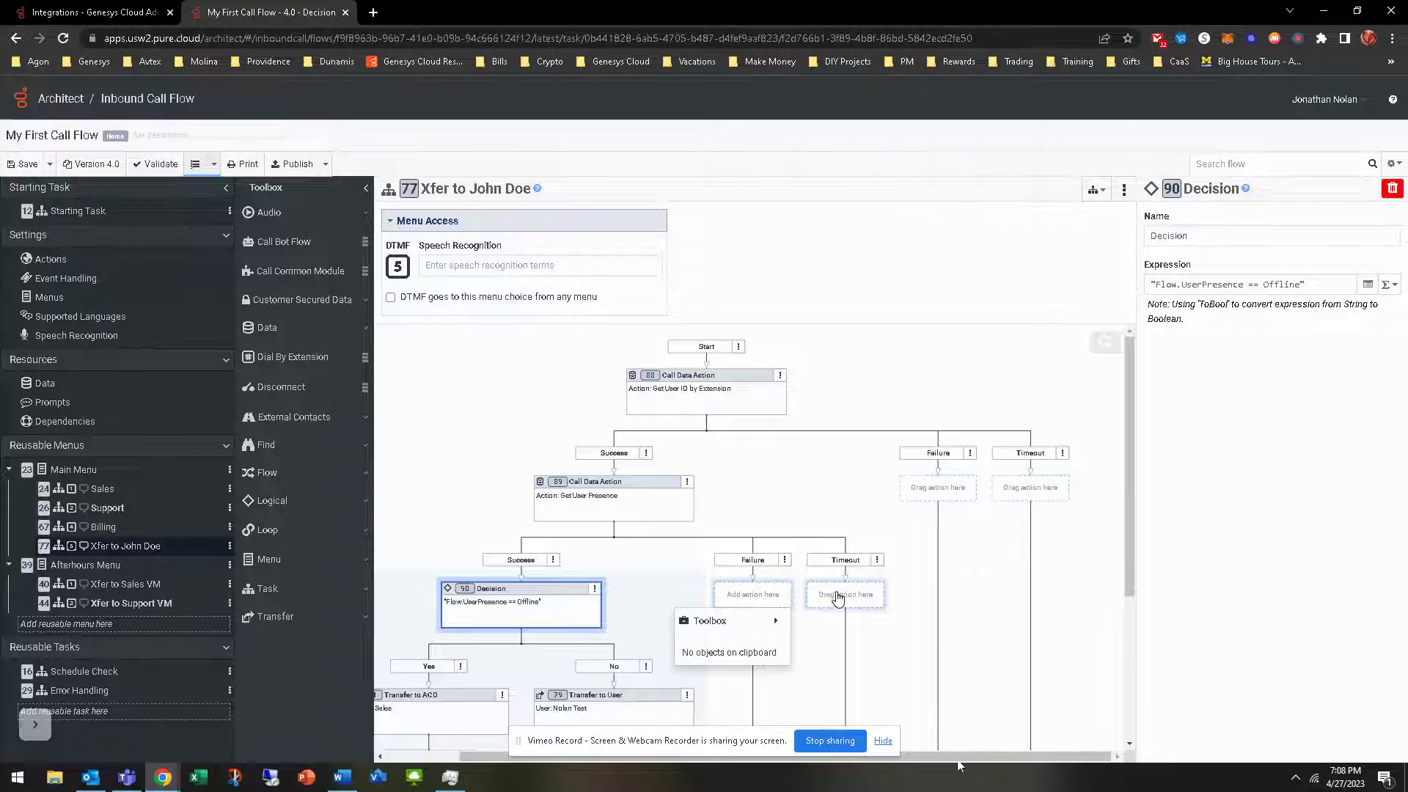
left_click(838, 599)
left_click(858, 398)
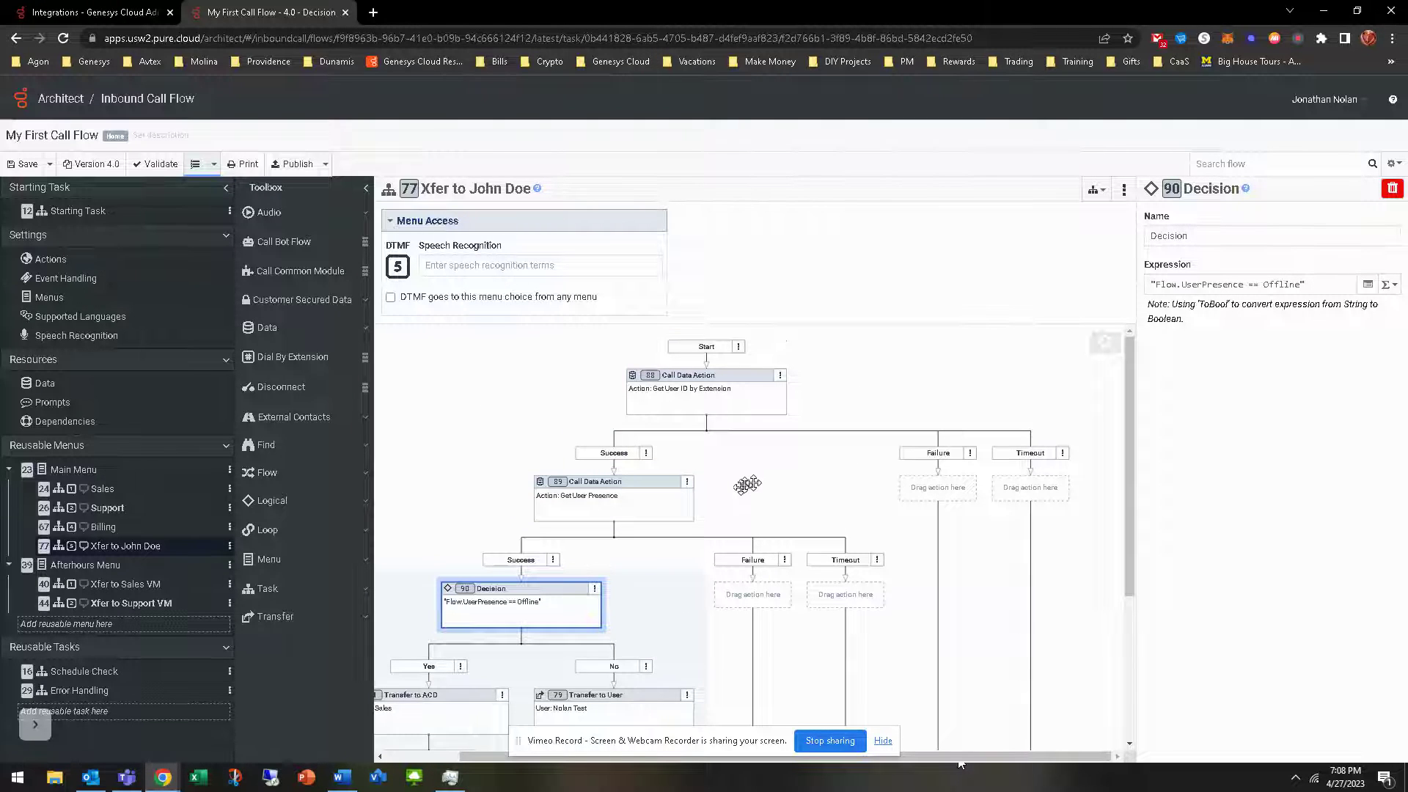
scroll(752, 486, "down", 3)
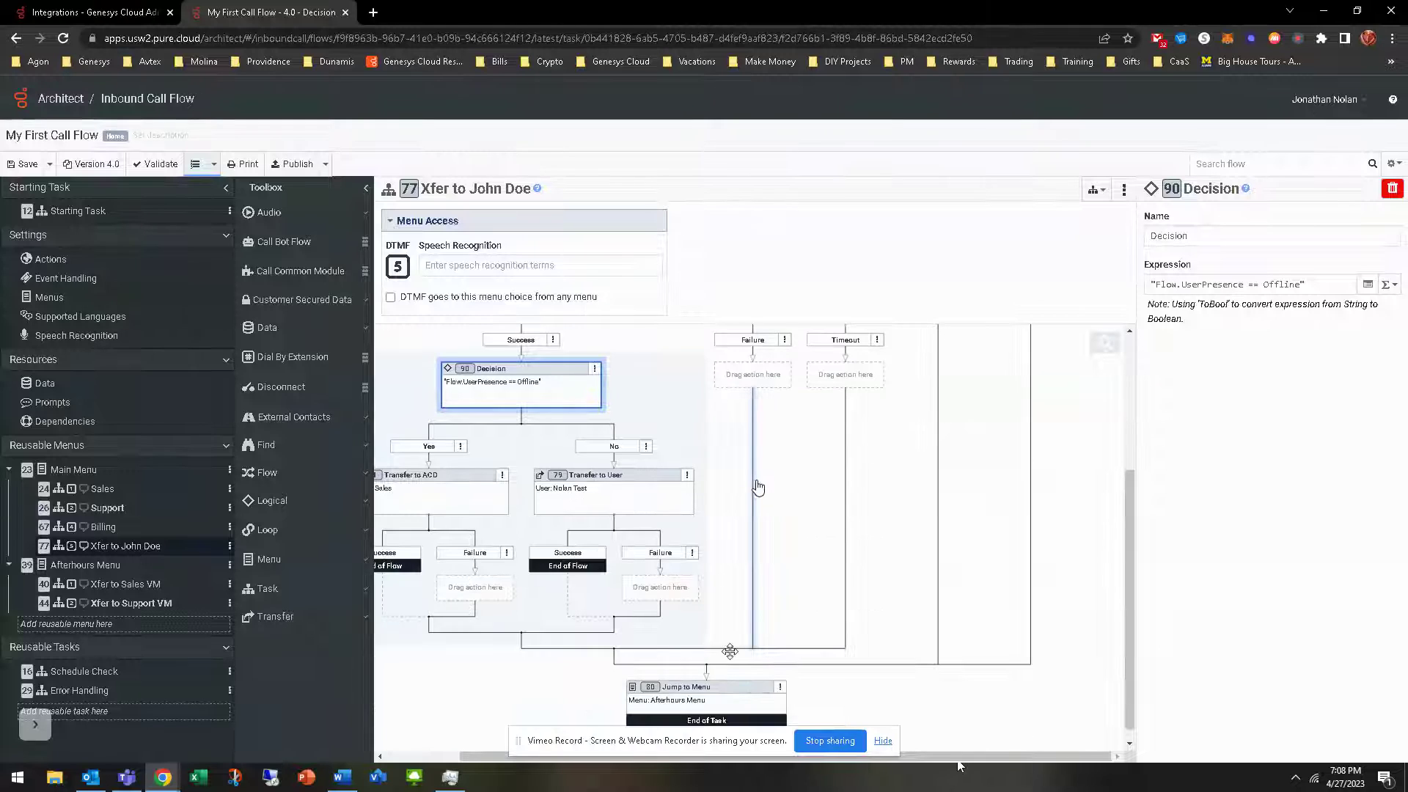
scroll(689, 719, "up", 1)
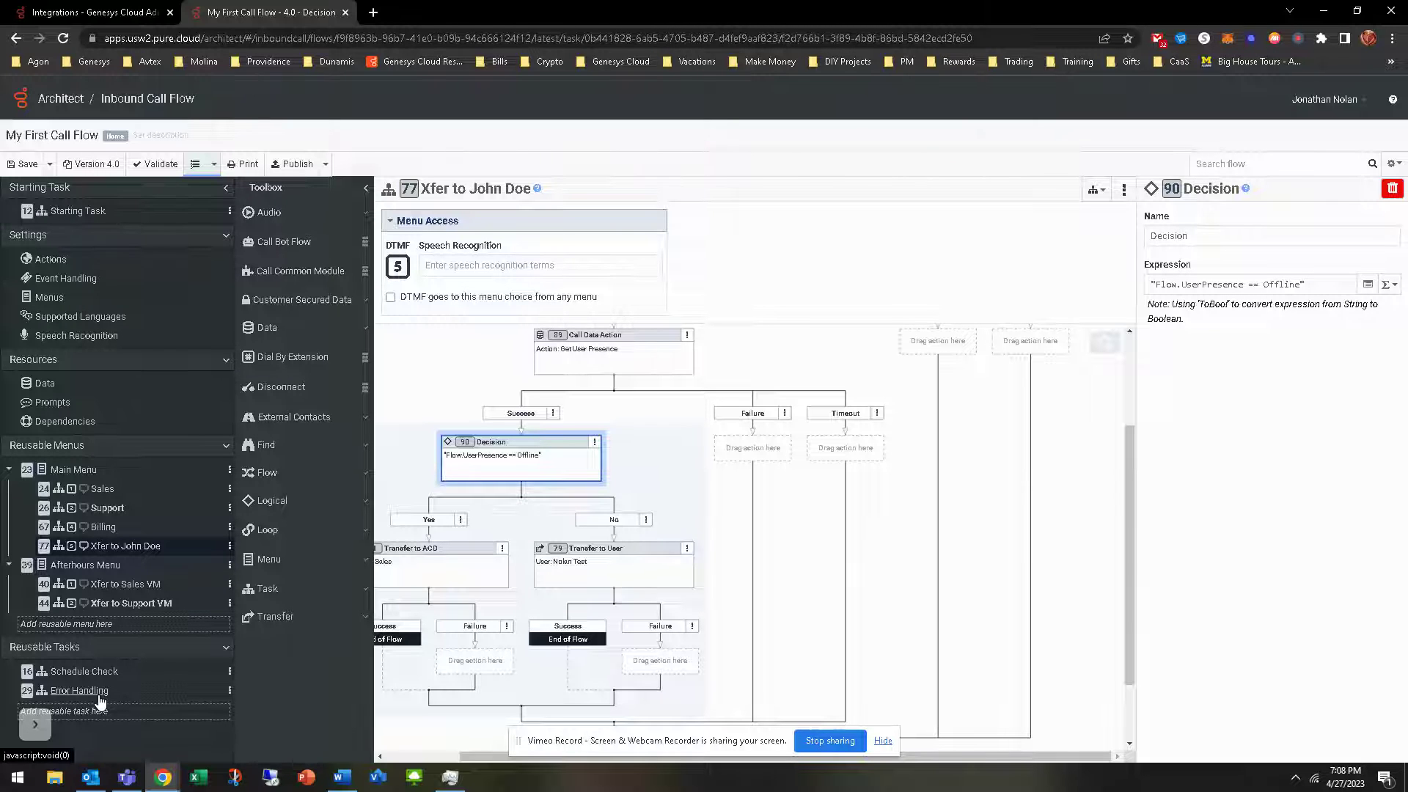
left_click(100, 695)
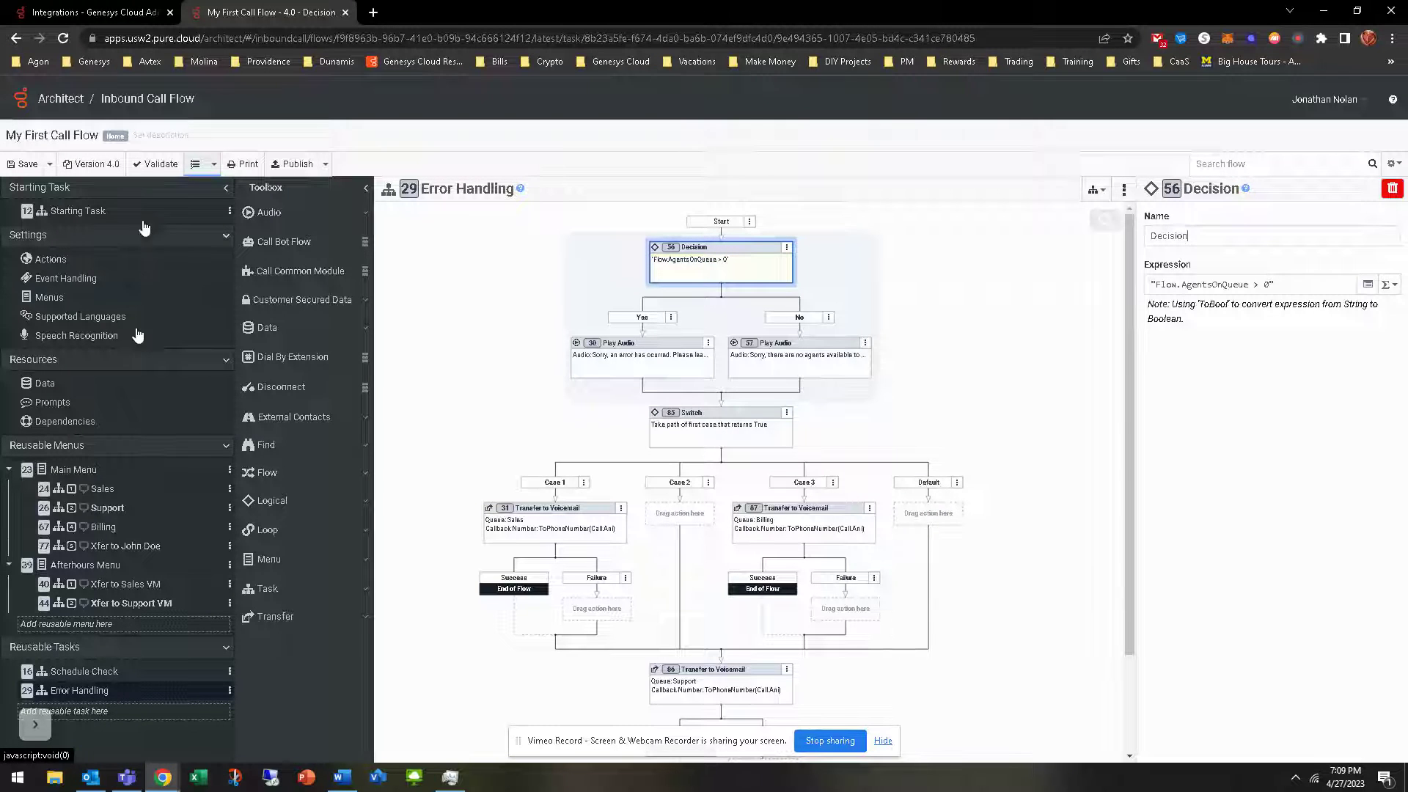
Copy the Sales task's Update Data block that sets Flow.Queue to Sales
left_click(110, 547)
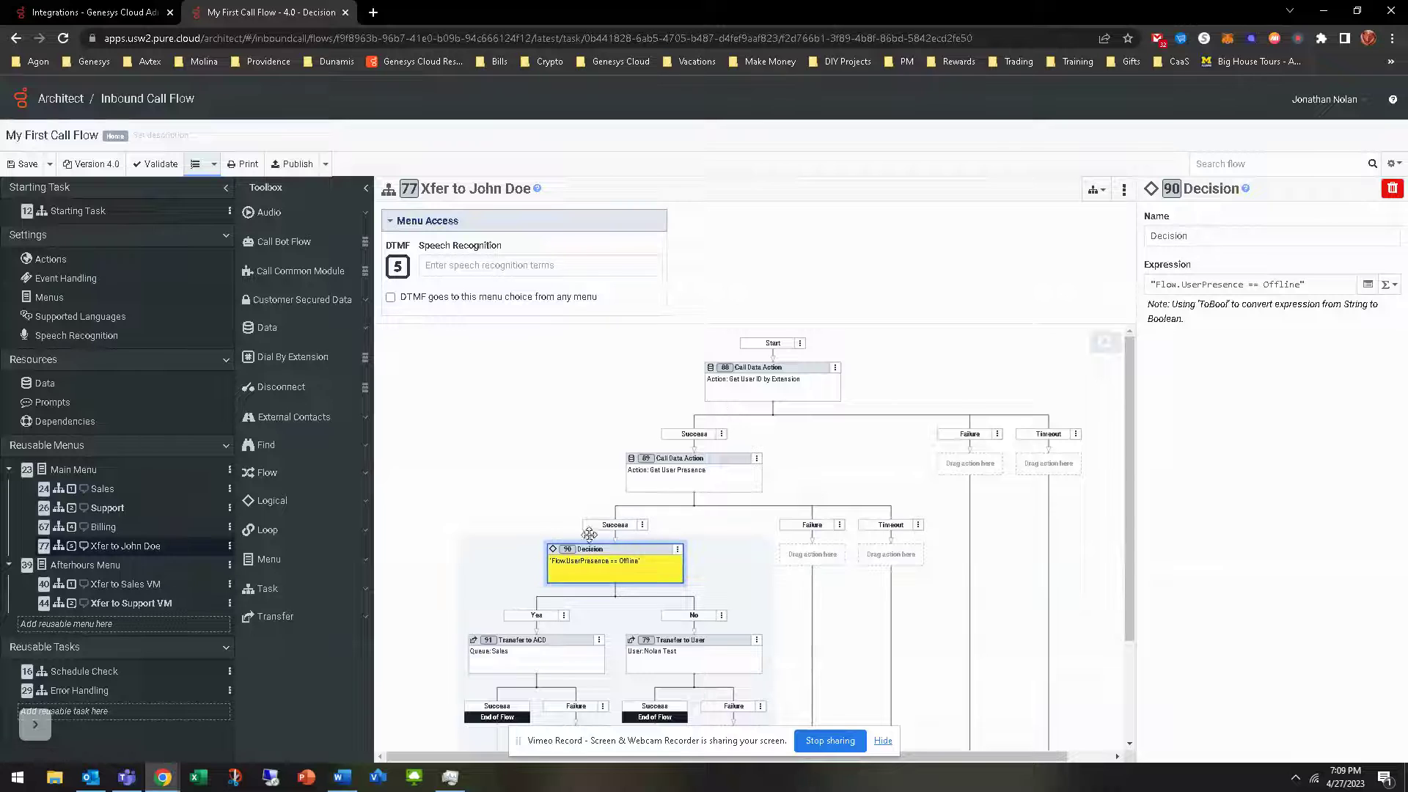
left_click(103, 490)
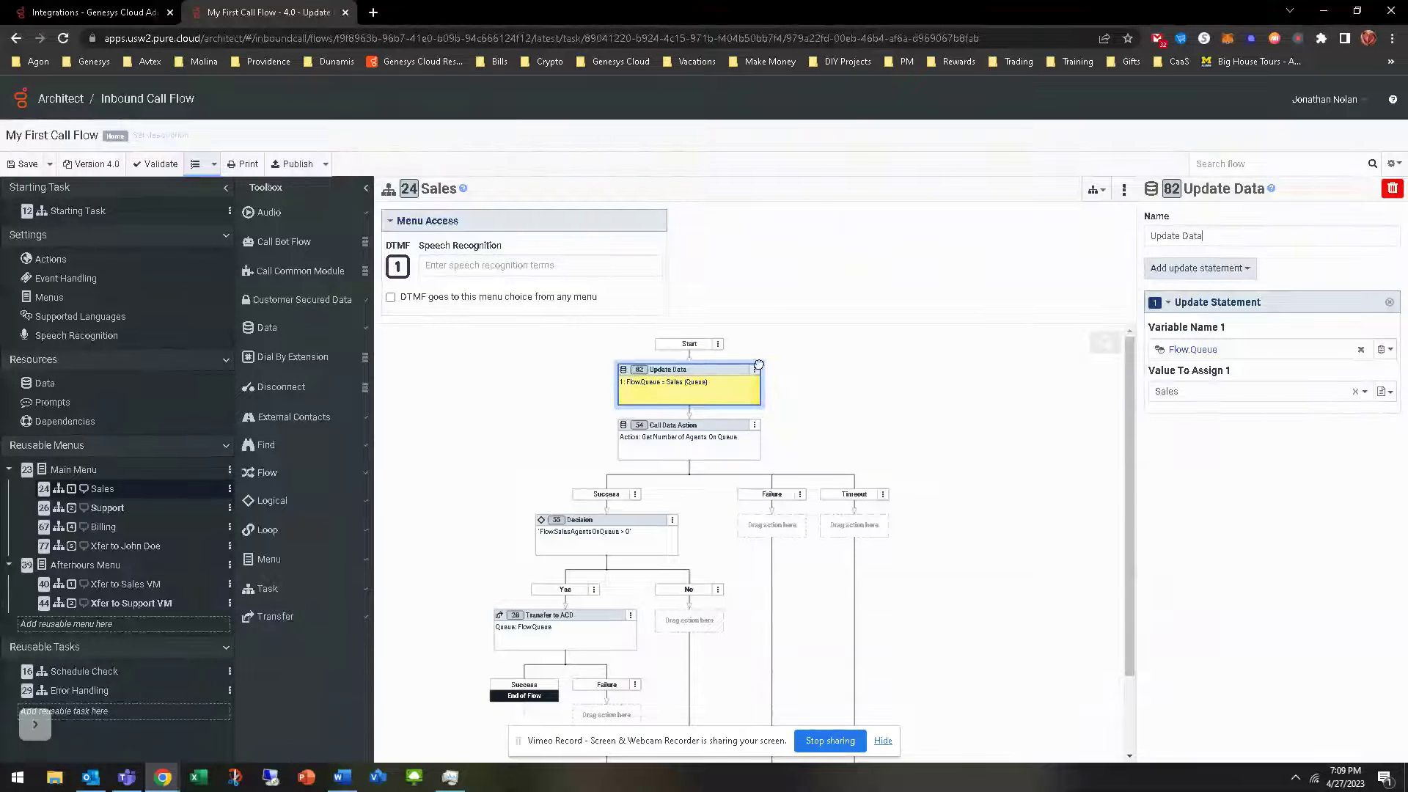
left_click(755, 370)
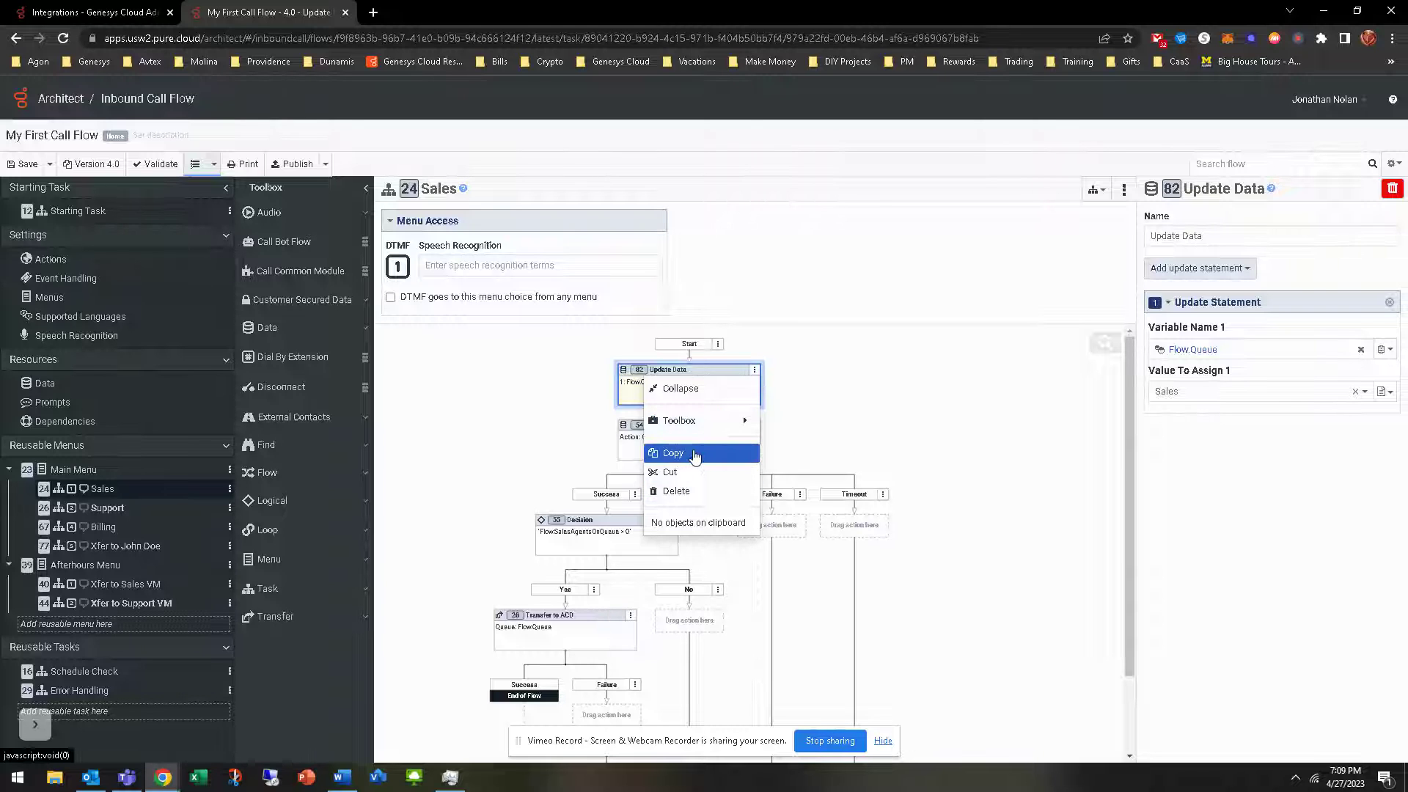
left_click(695, 453)
Paste the copied Update Data into Xfer to John Doe and drag it above Jump to Menu
left_click(102, 547)
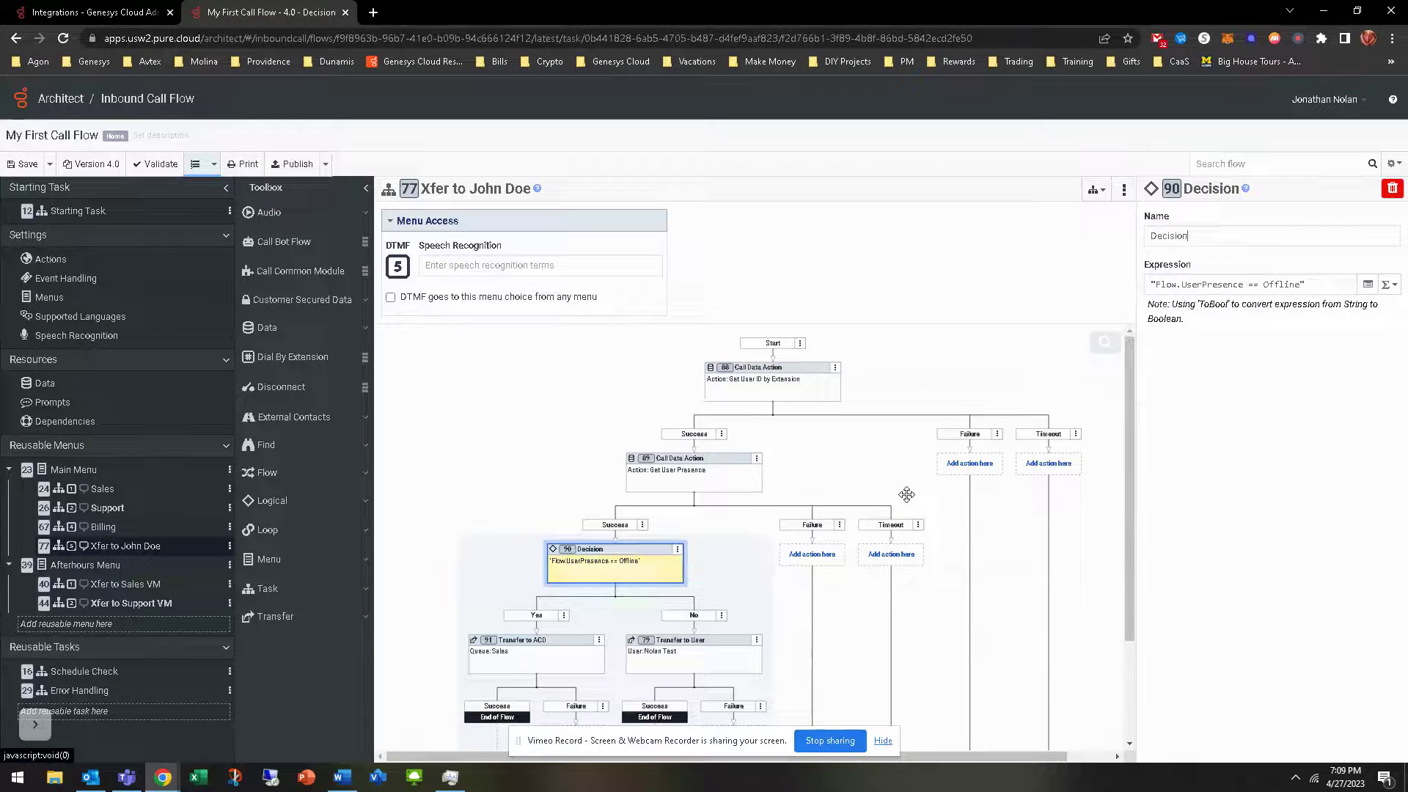
scroll(932, 513, "down", 2)
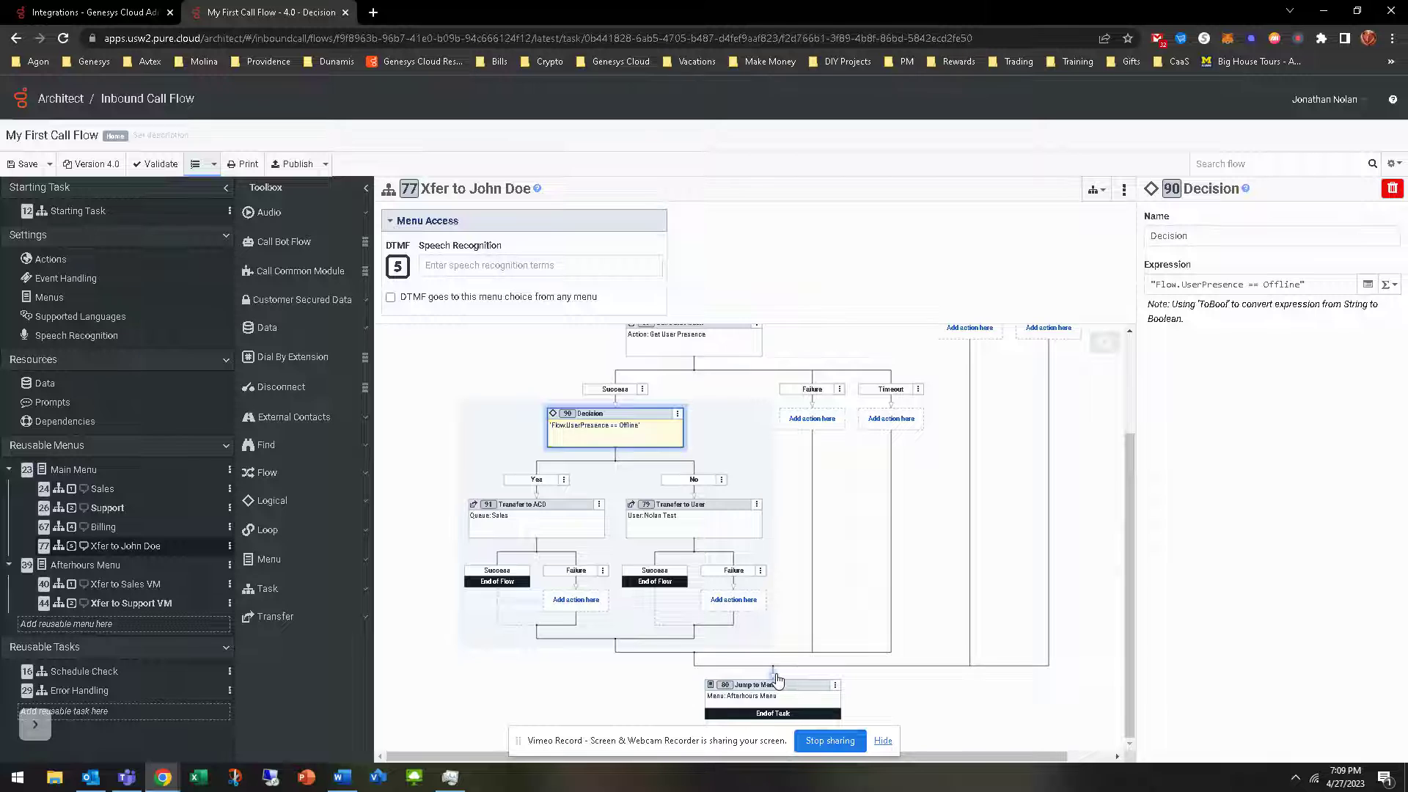
right_click(776, 679)
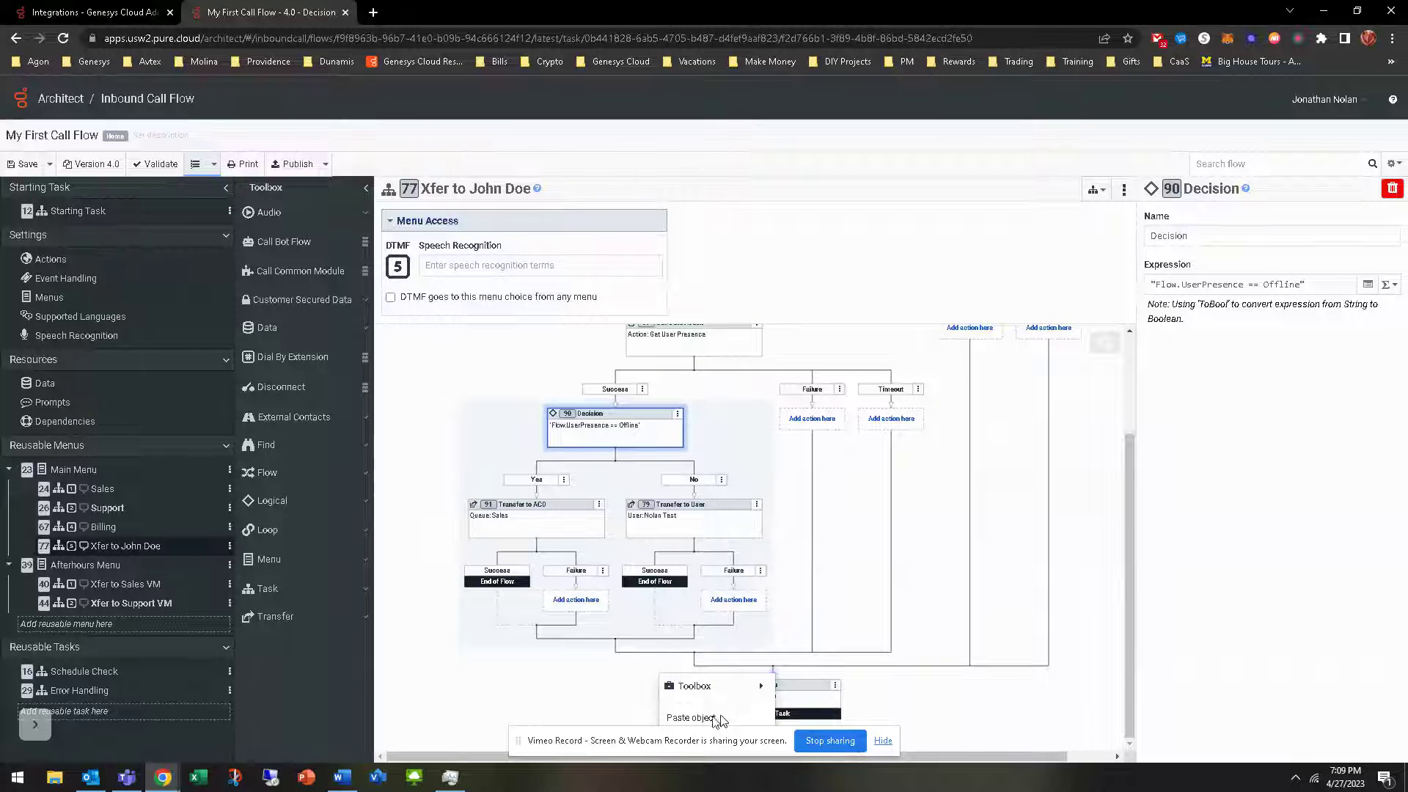
mouse_move(695, 686)
mouse_move(805, 667)
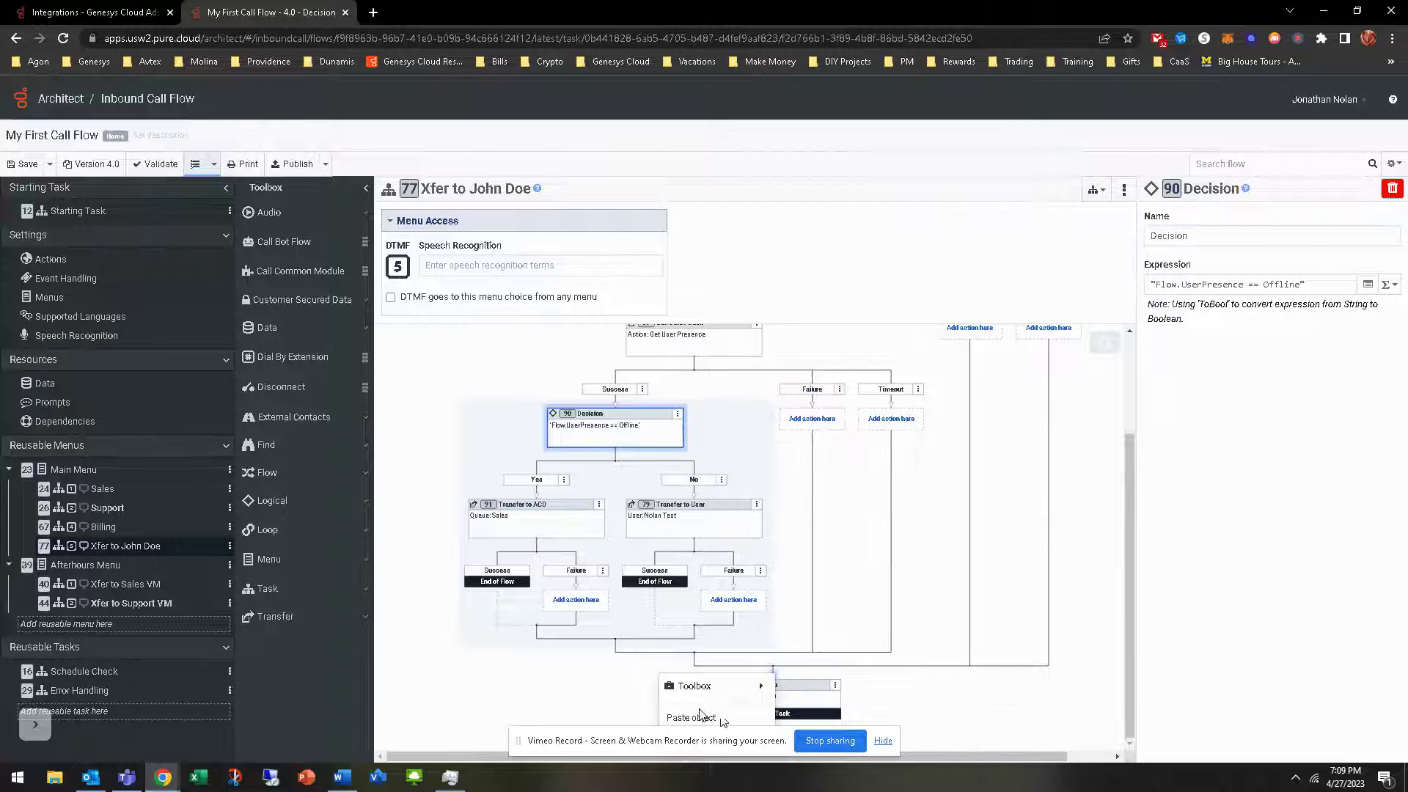
left_click(982, 702)
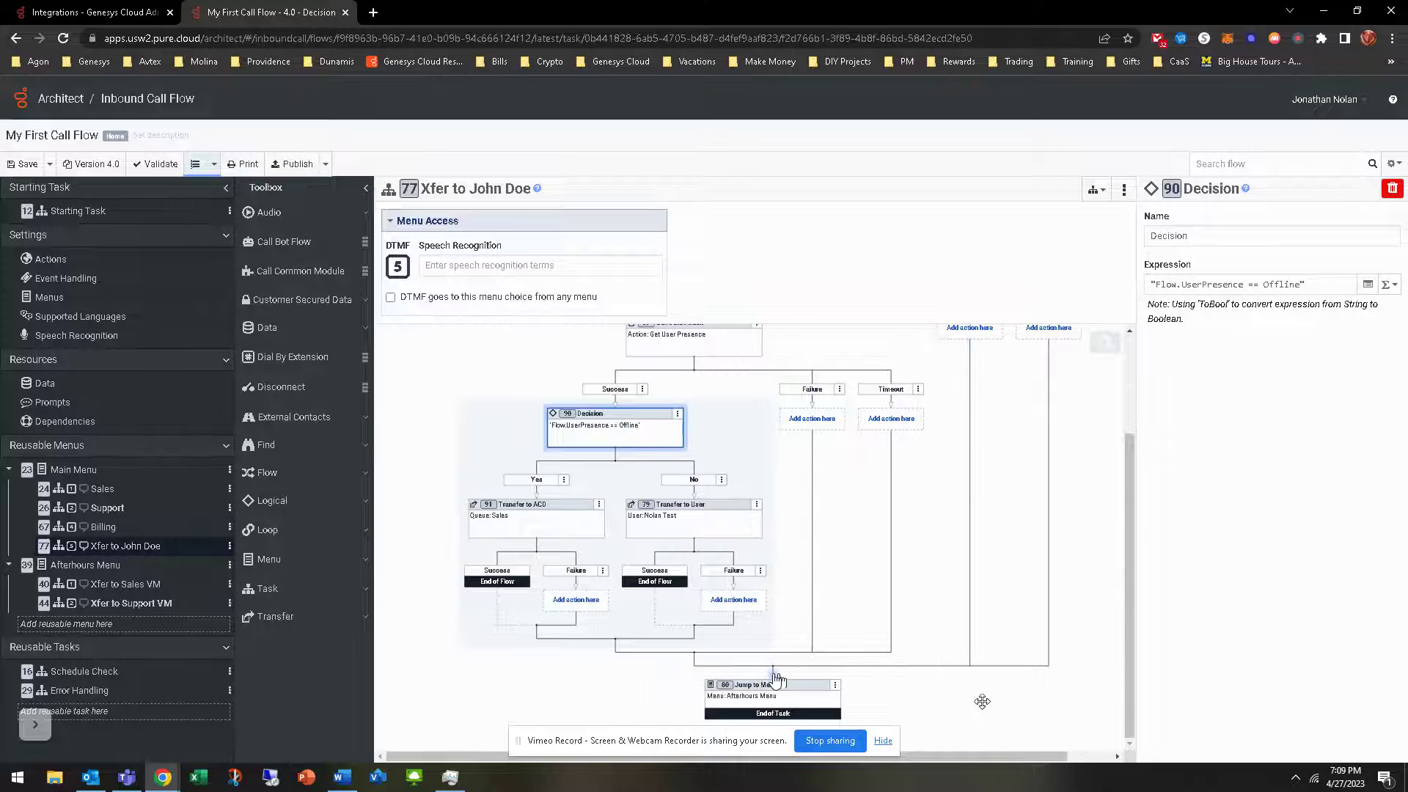
right_click(891, 419)
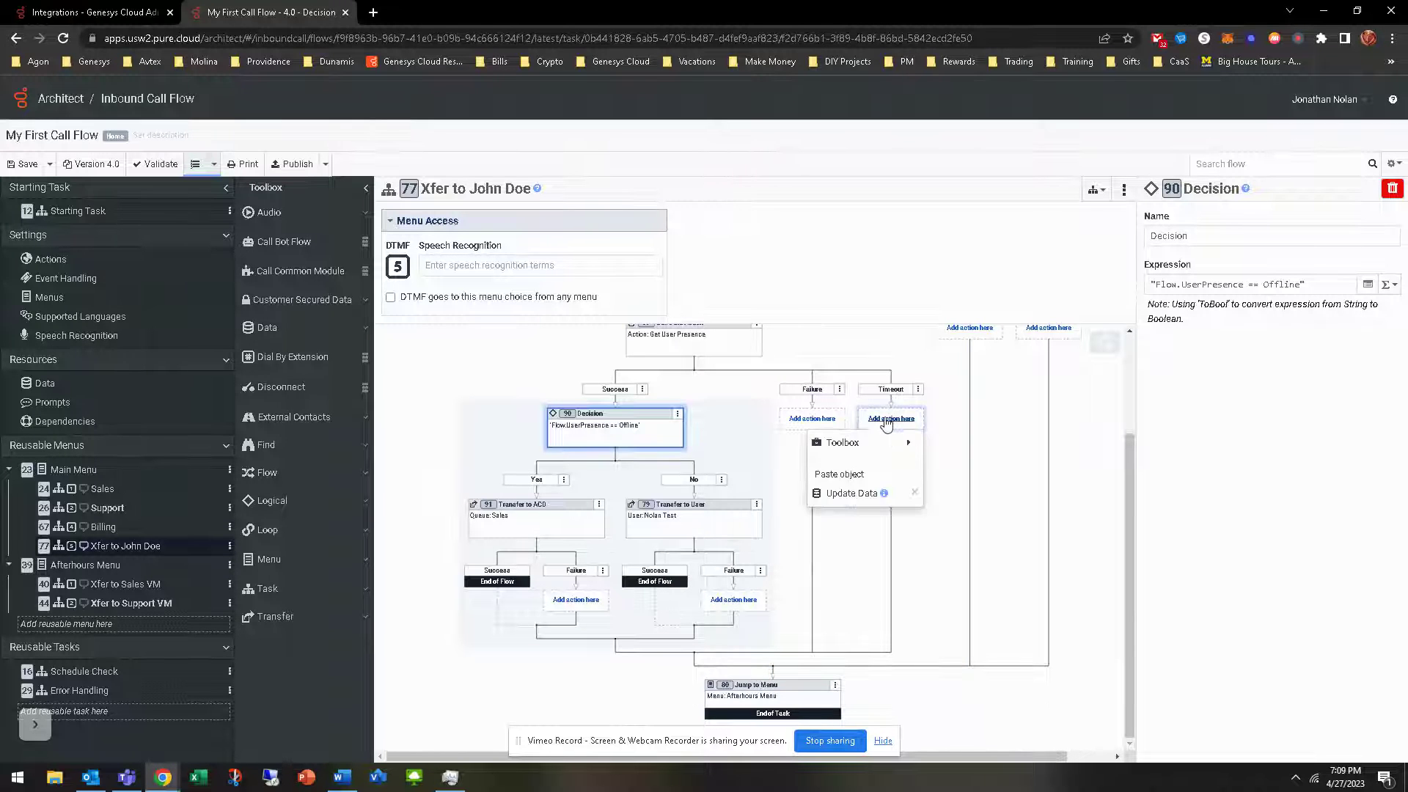
left_click(855, 493)
left_click_drag(889, 443, 790, 669)
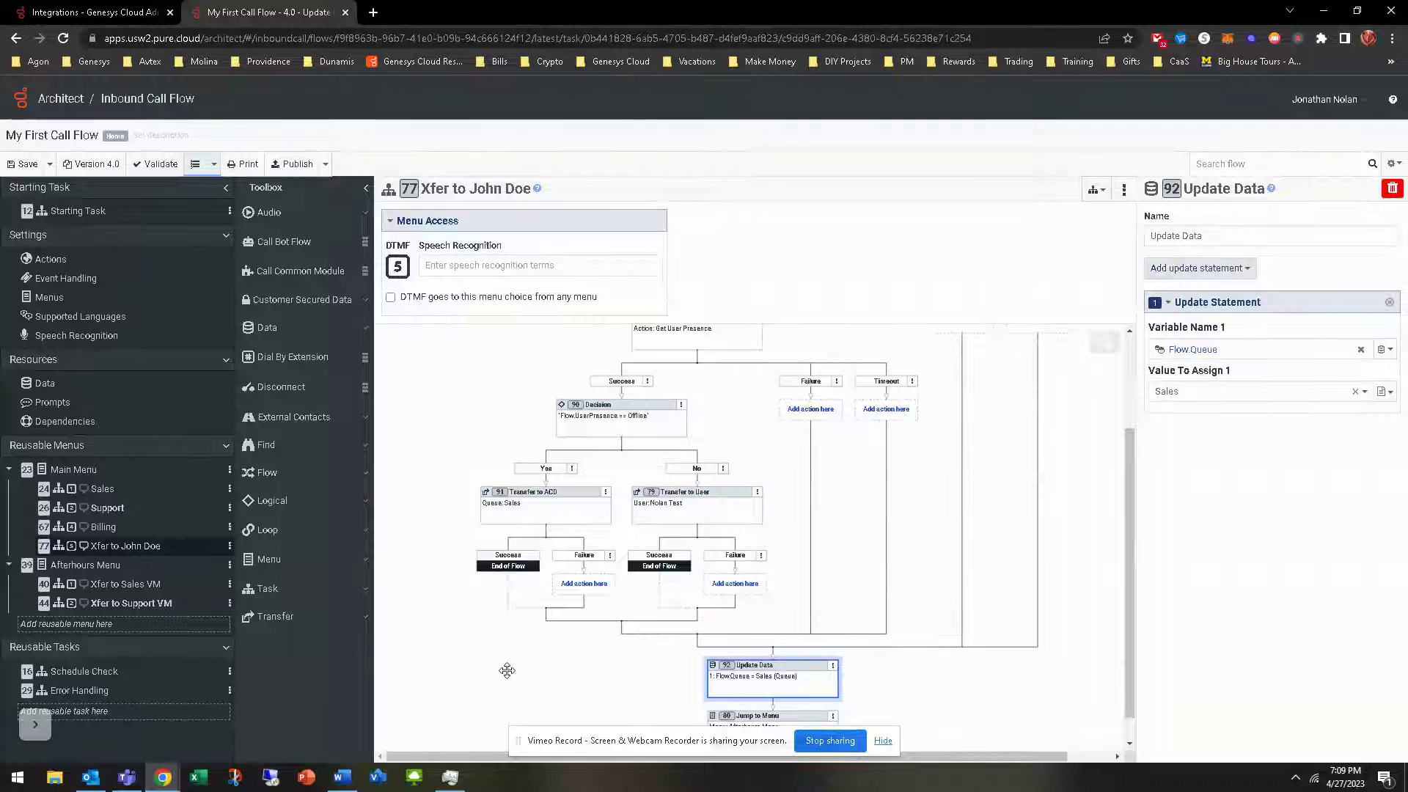
scroll(500, 658, "up", 1)
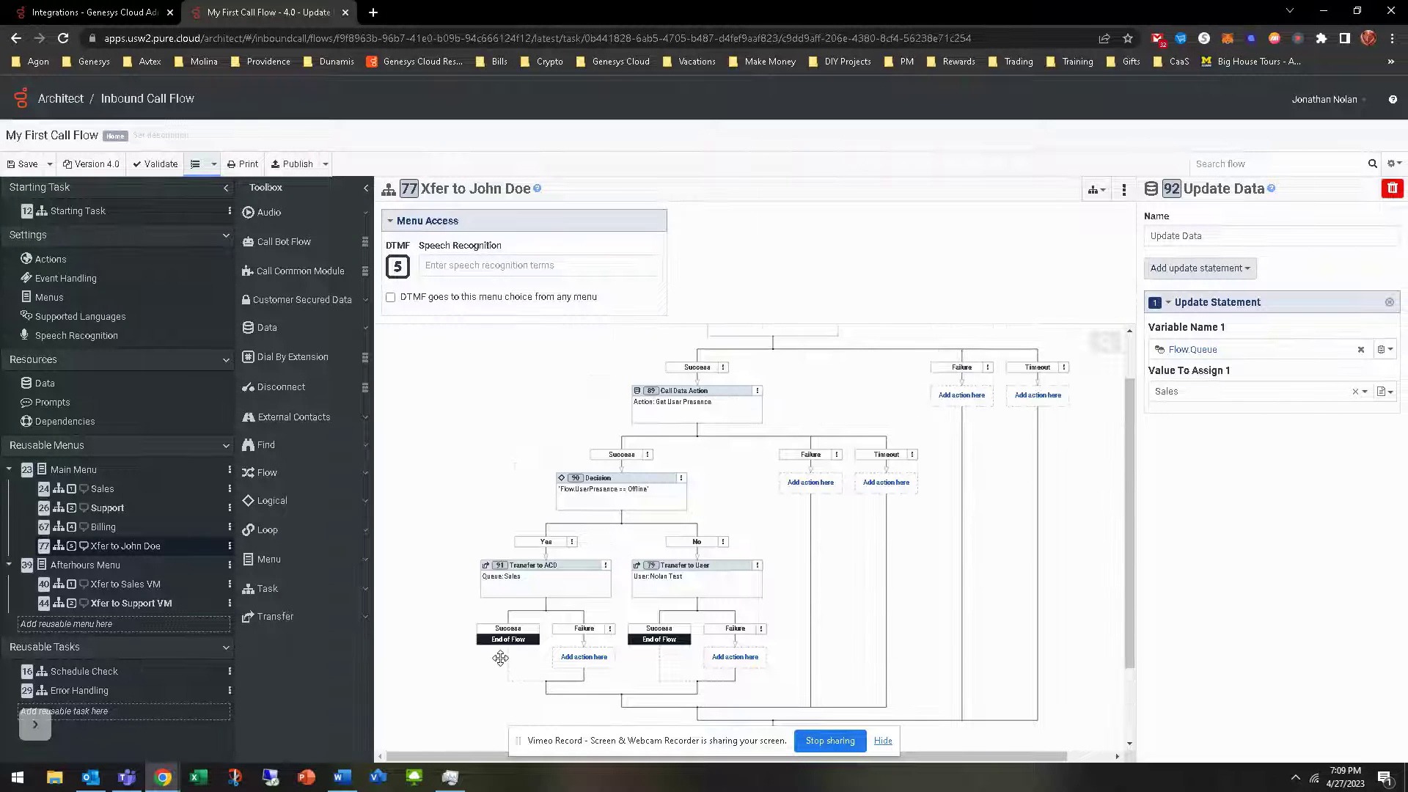
scroll(500, 658, "down", 1)
left_click(566, 510)
scroll(490, 663, "up", 1)
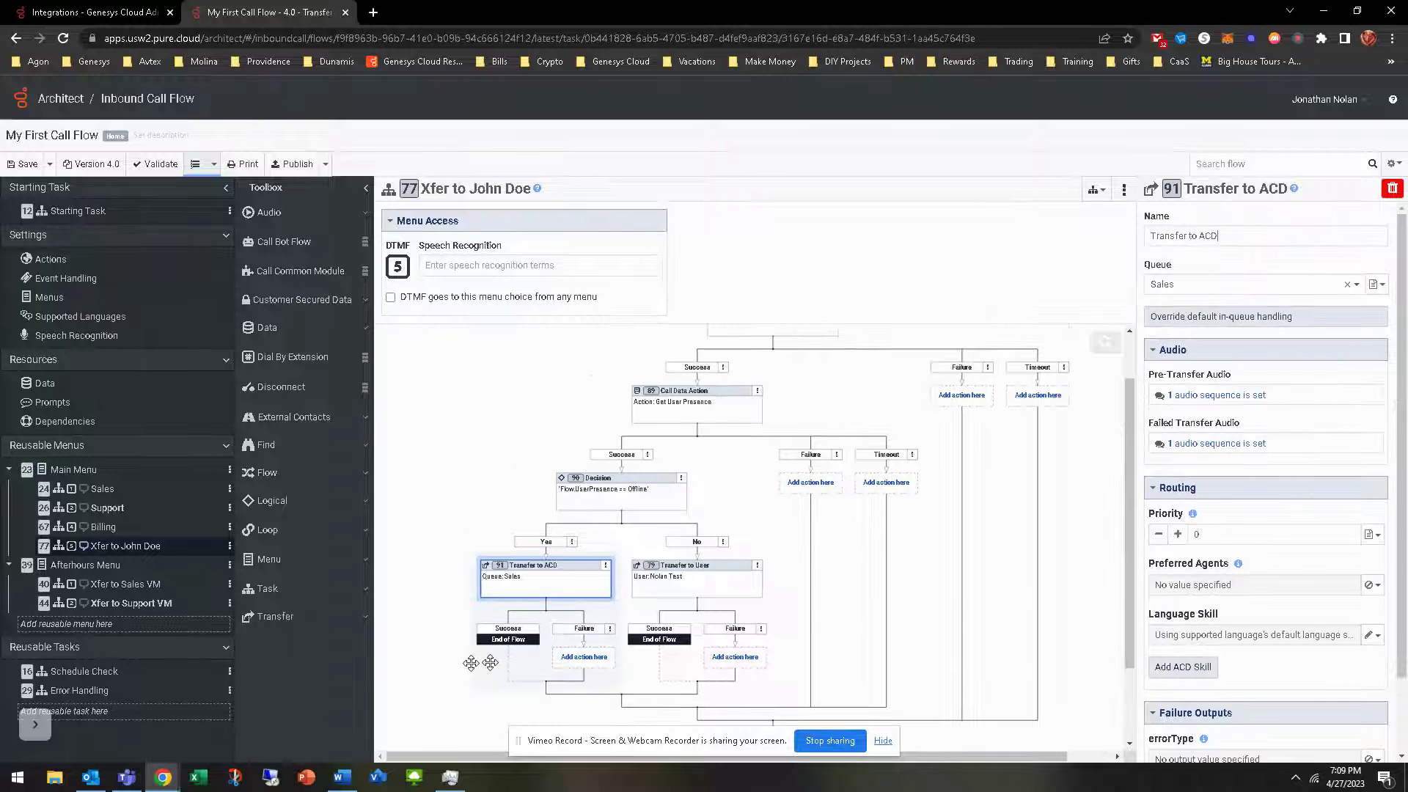
scroll(490, 662, "up", 1)
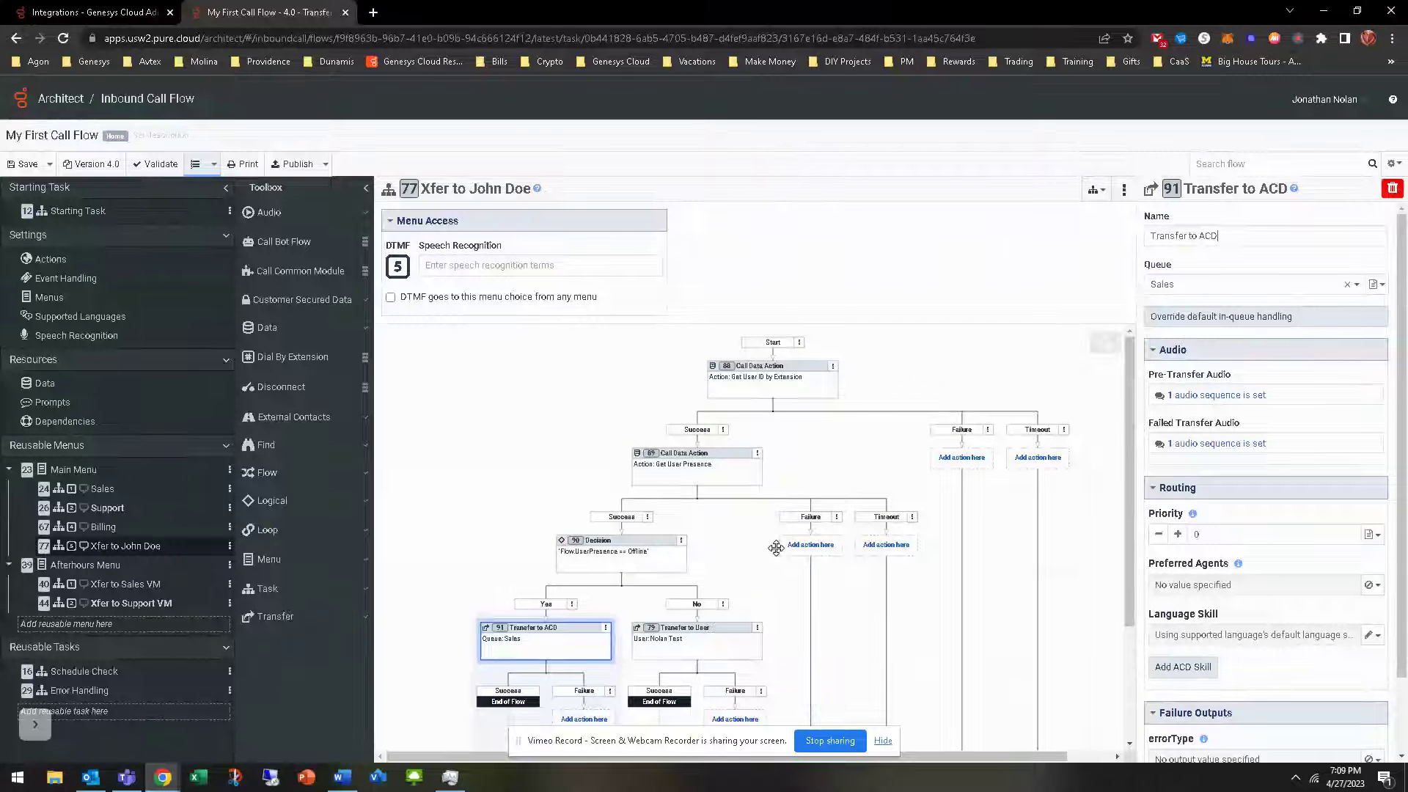
scroll(776, 549, "down", 1)
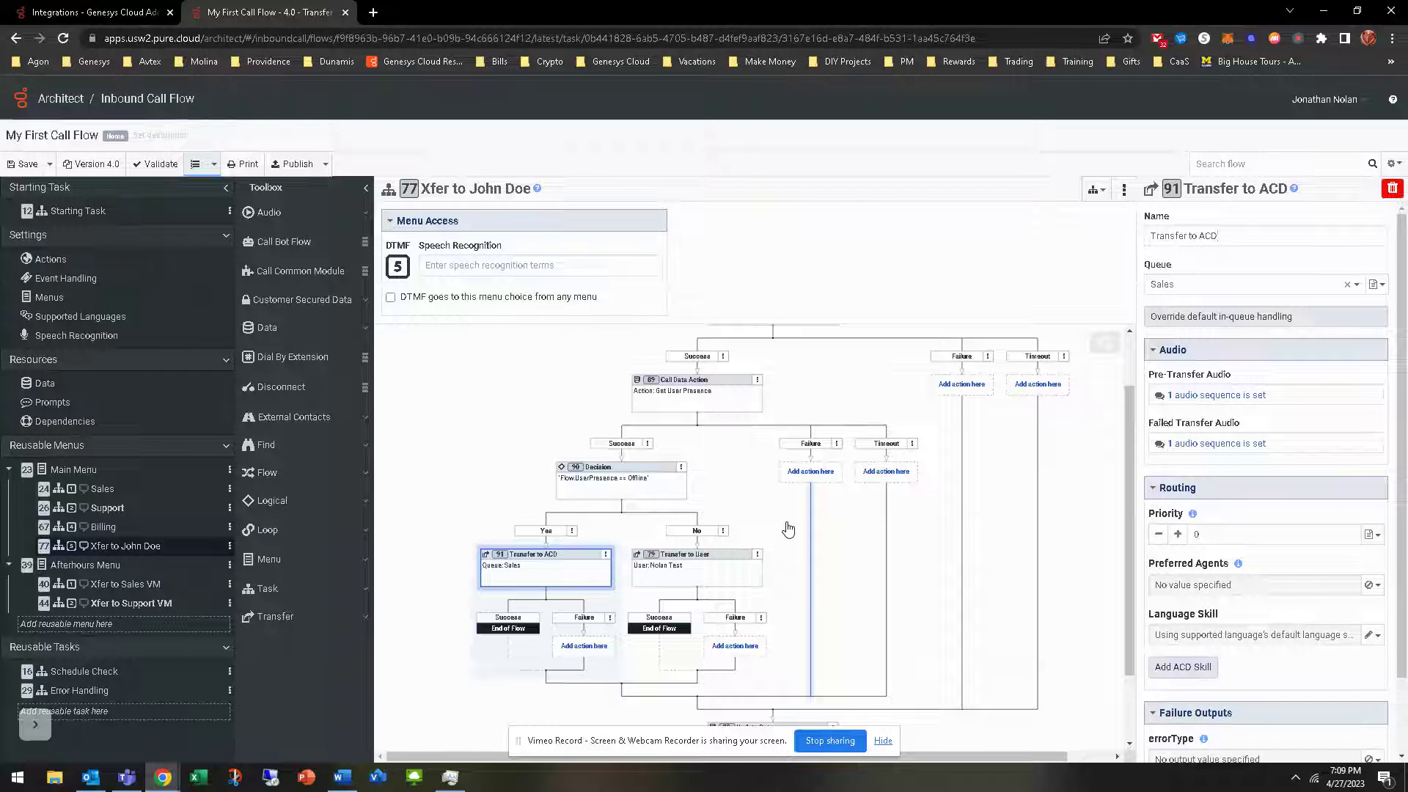
scroll(786, 528, "down", 1)
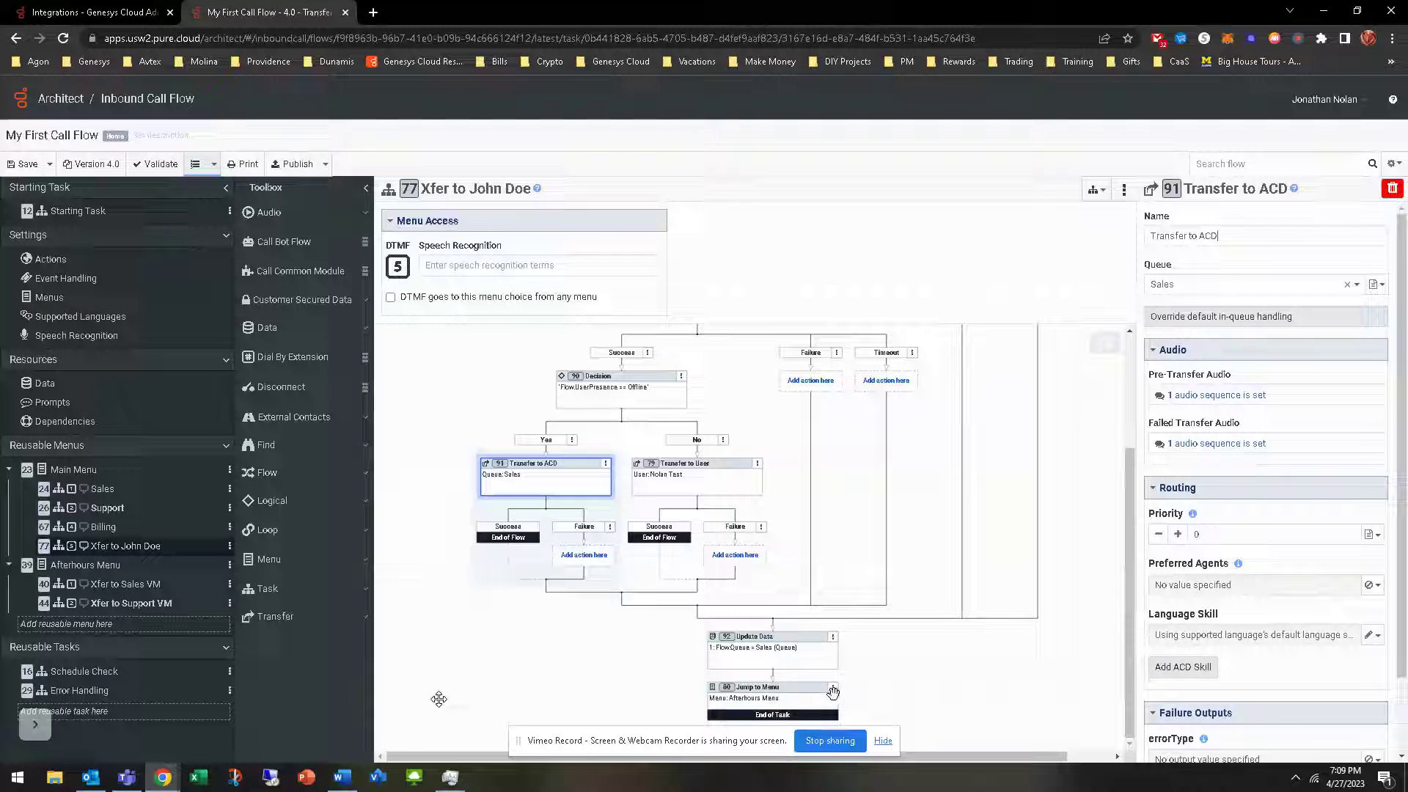
left_click(787, 702)
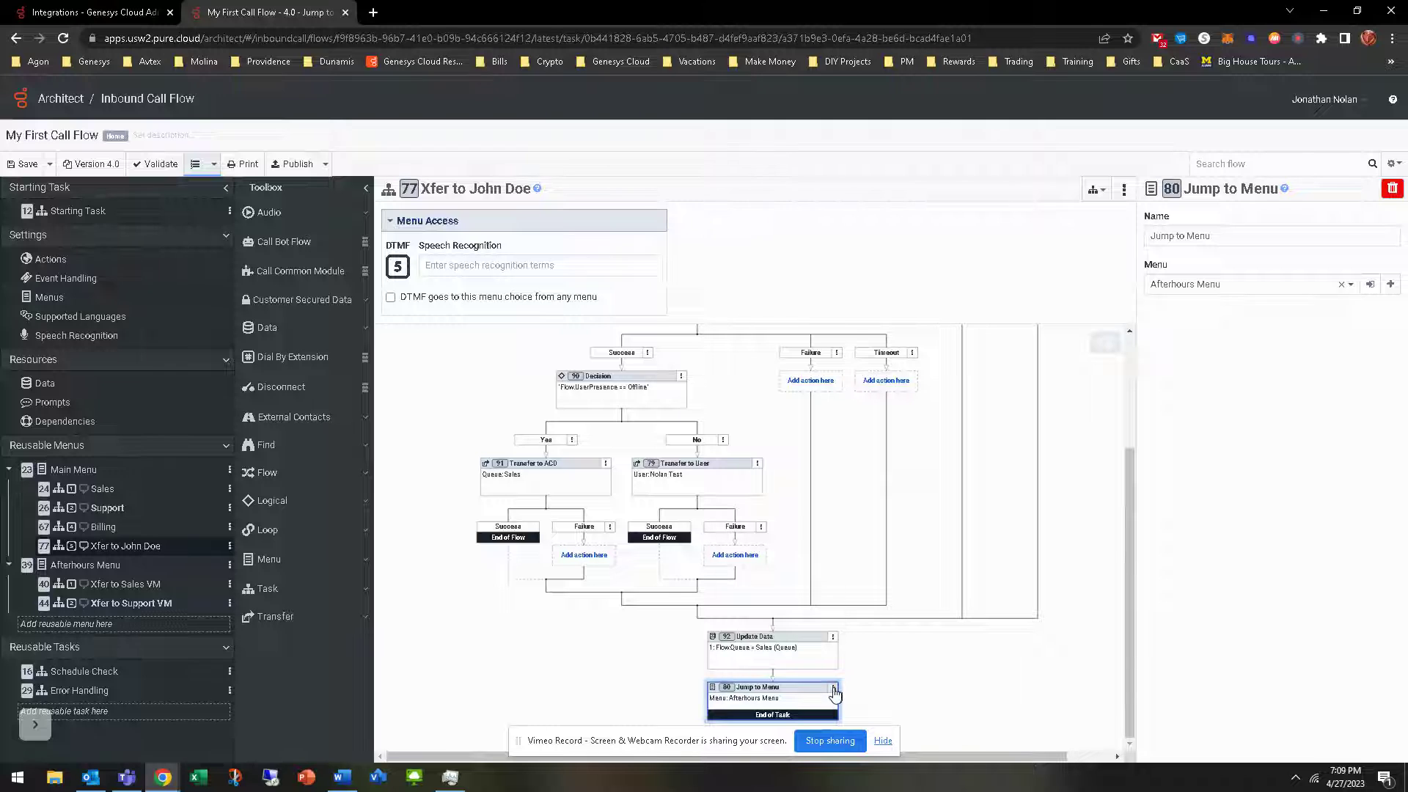
left_click(833, 689)
Delete Jump to Menu and add a Jump to Reusable Task targeting Error Handling after Update Data
left_click(755, 622)
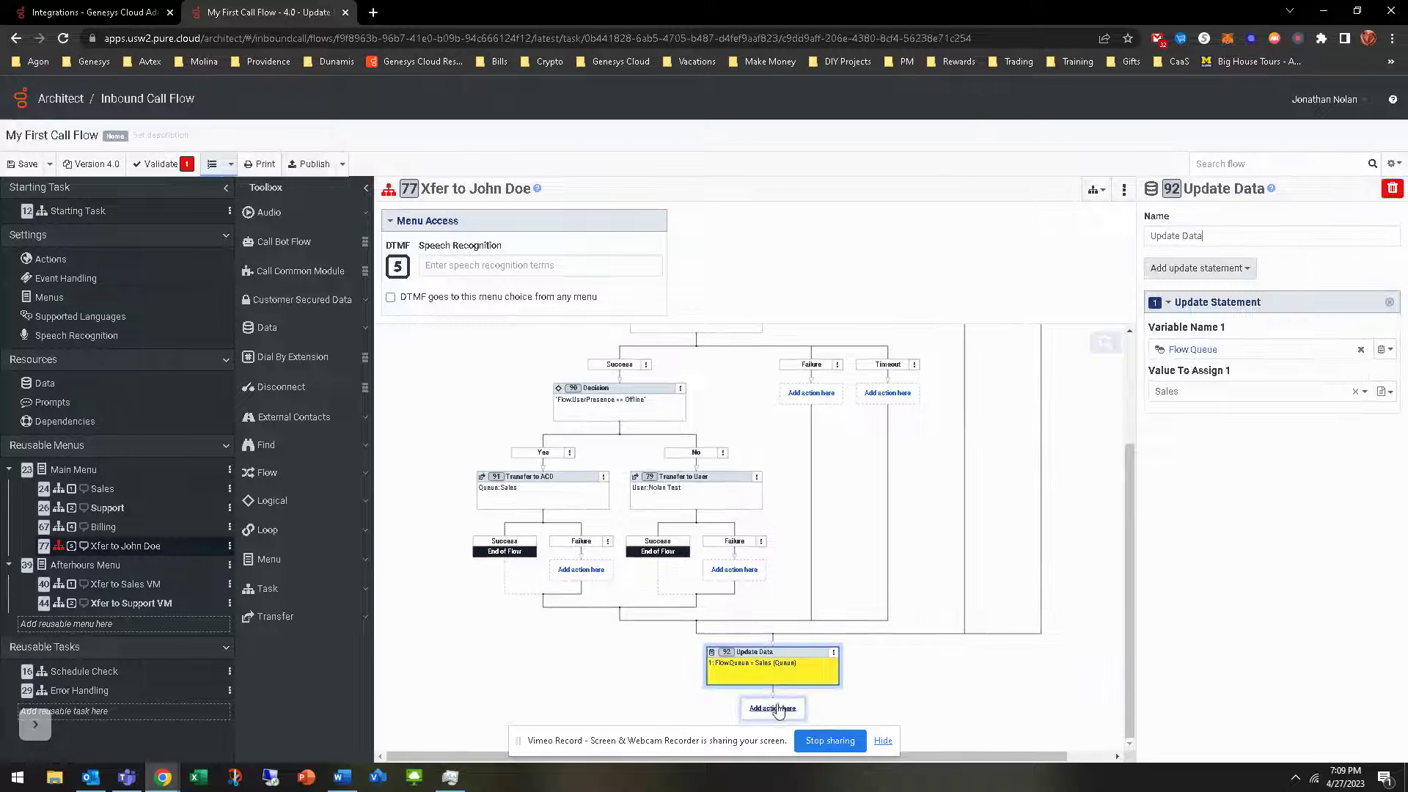
left_click(773, 707)
mouse_move(766, 647)
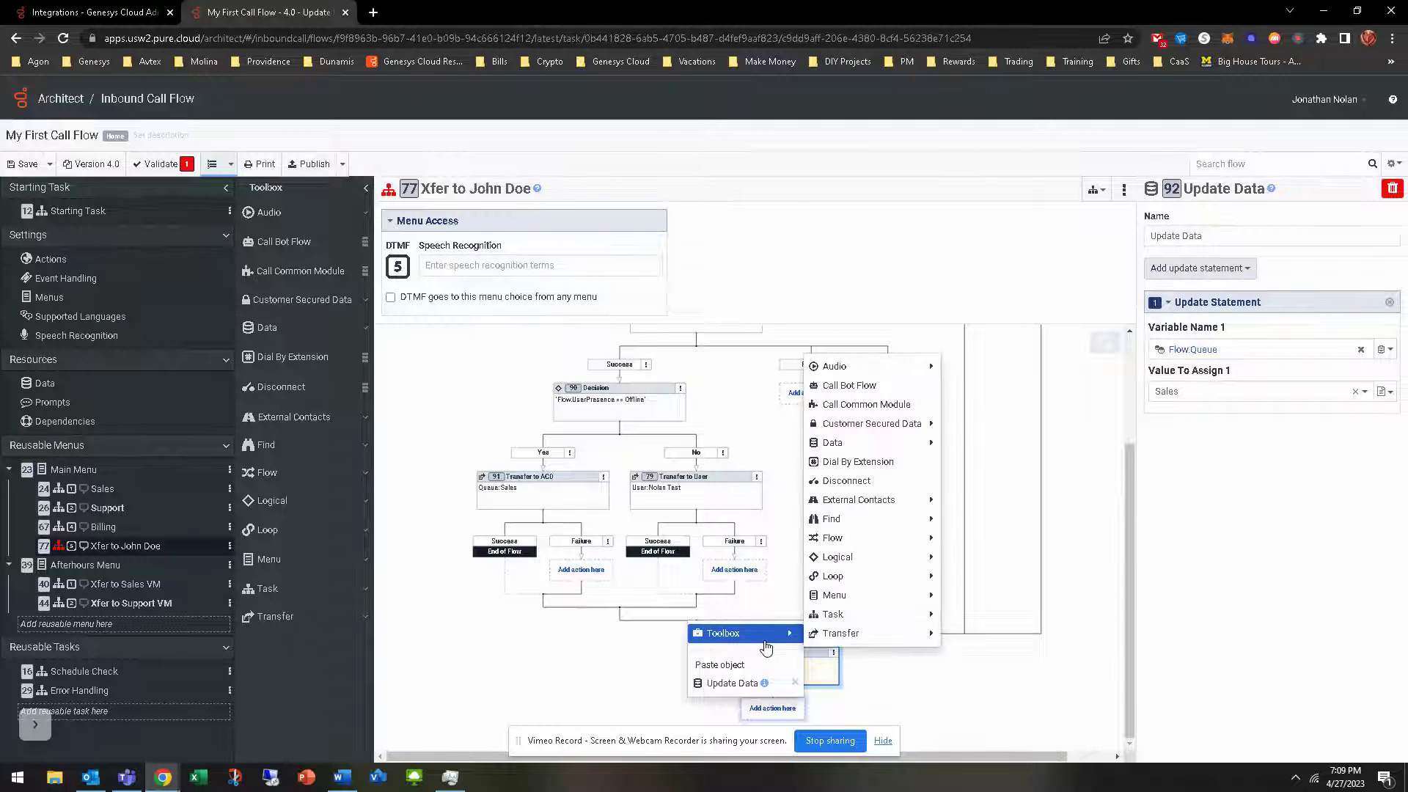
mouse_move(844, 635)
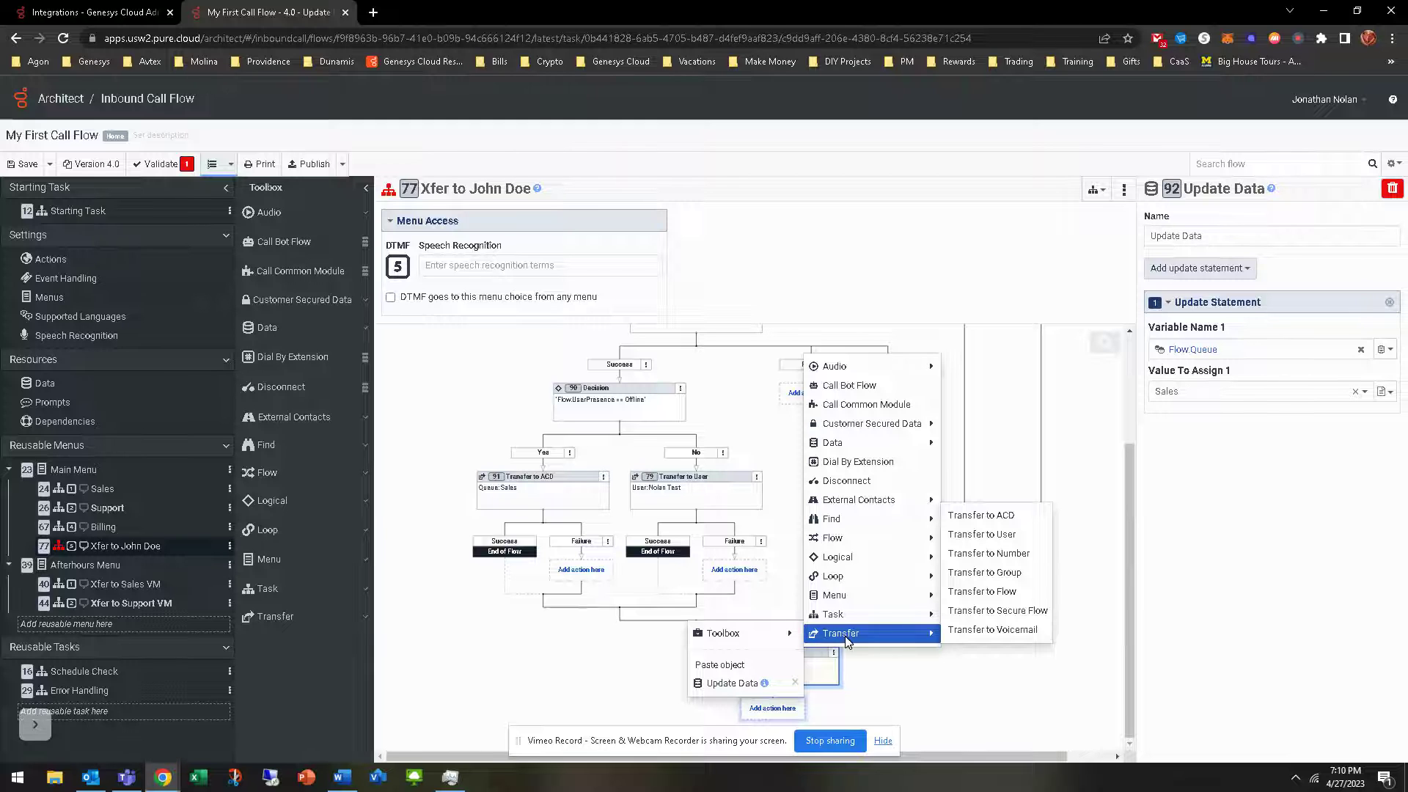
mouse_move(917, 621)
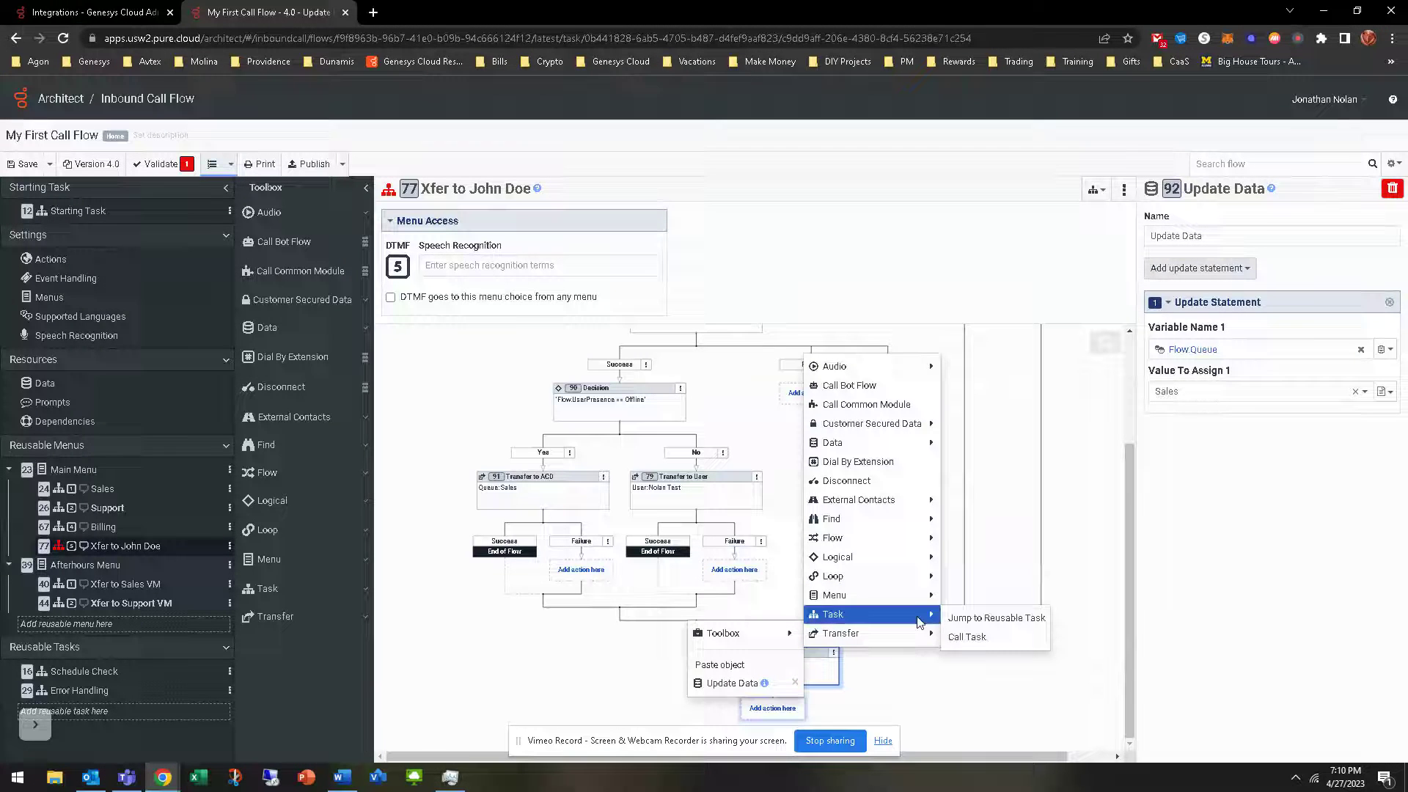
left_click(969, 620)
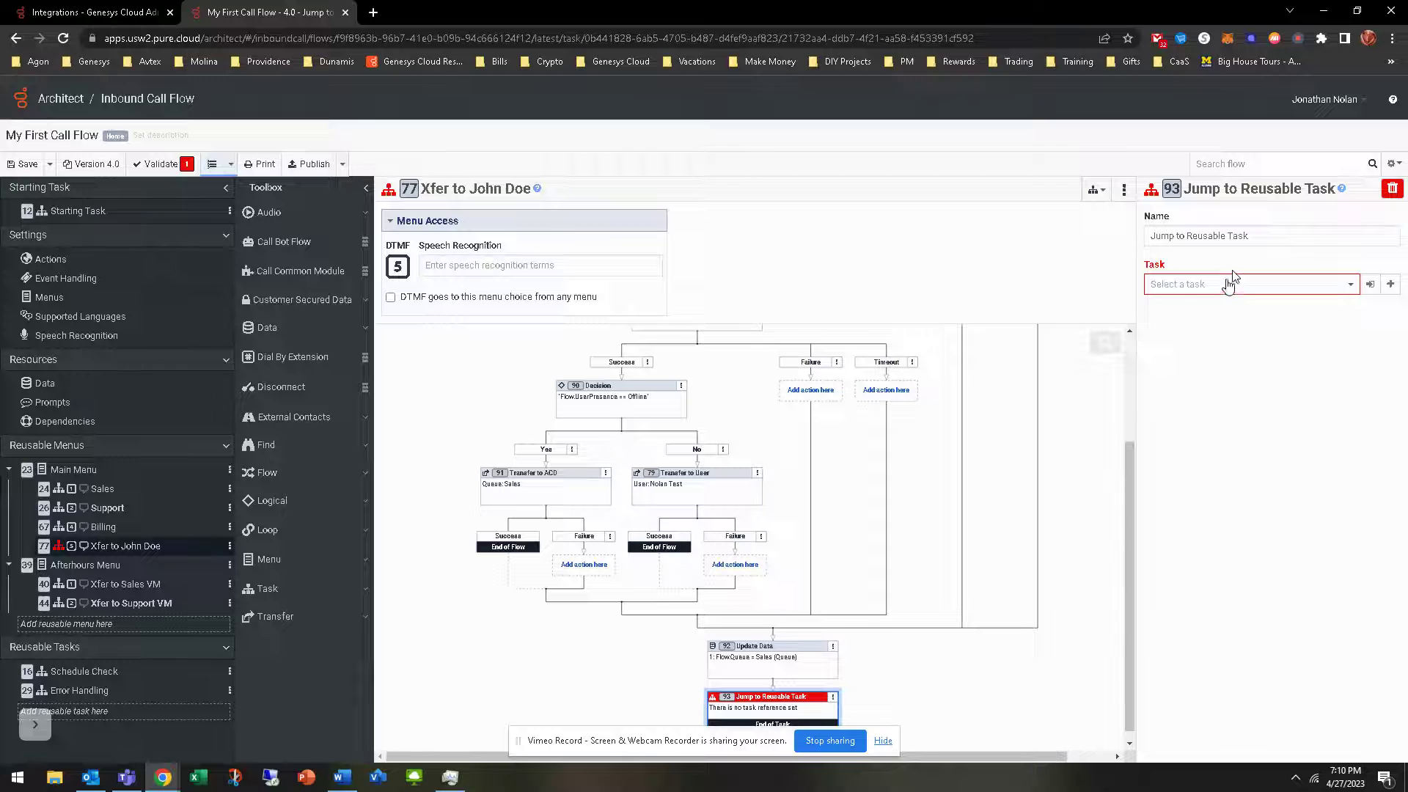
left_click(1230, 283)
left_click(1196, 324)
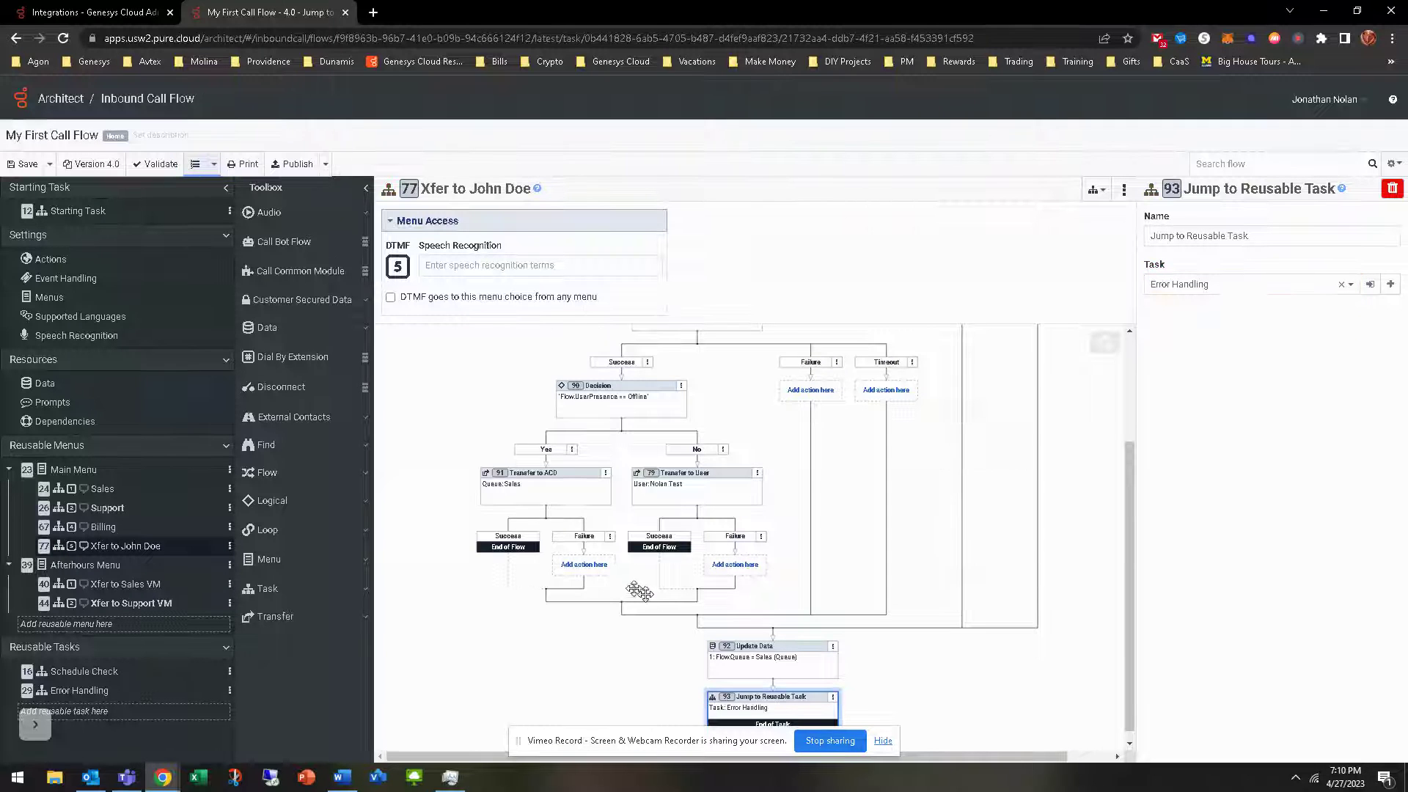
scroll(633, 588, "up", 2)
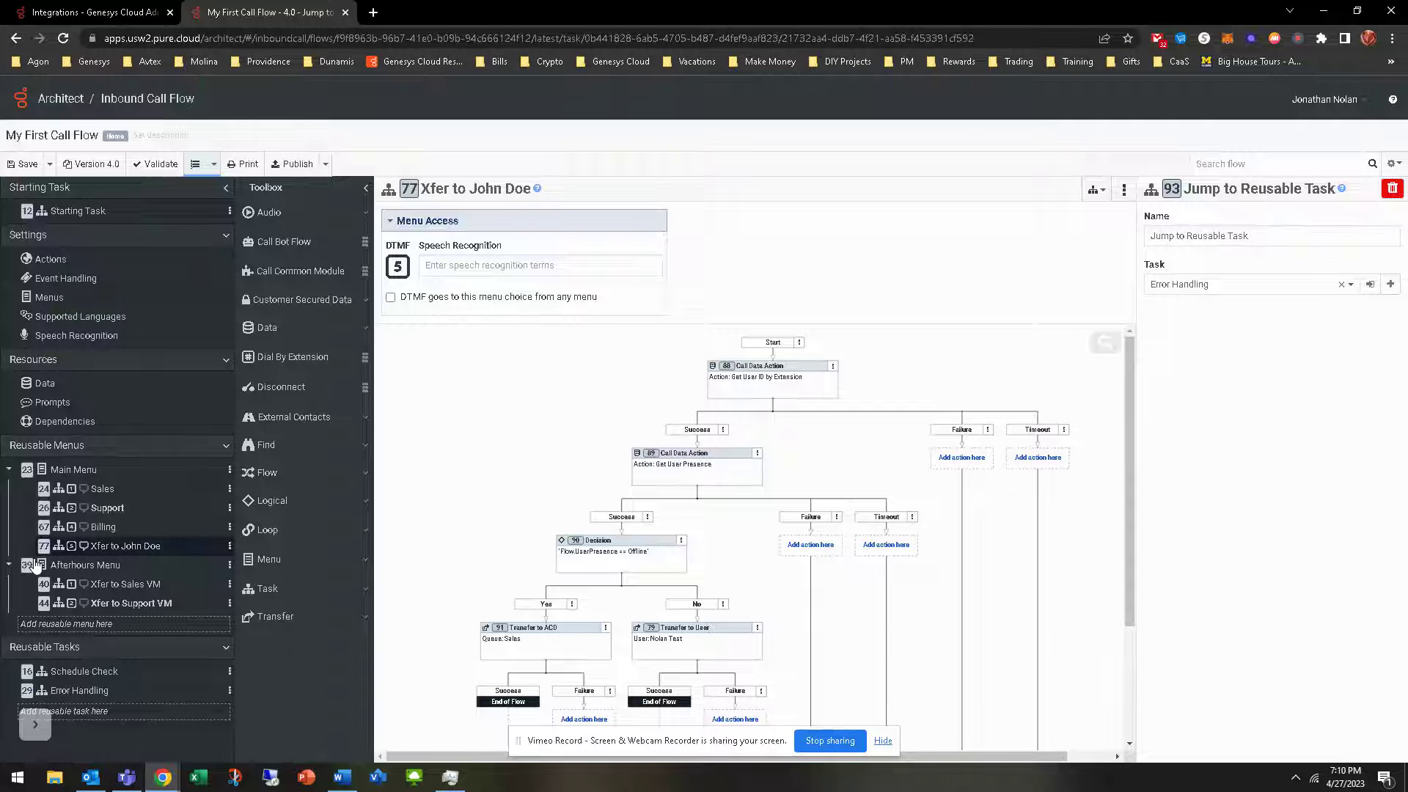
Inspect every Xfer to John Doe step, then open the Error Handling reusable task
left_click(760, 378)
left_click(698, 465)
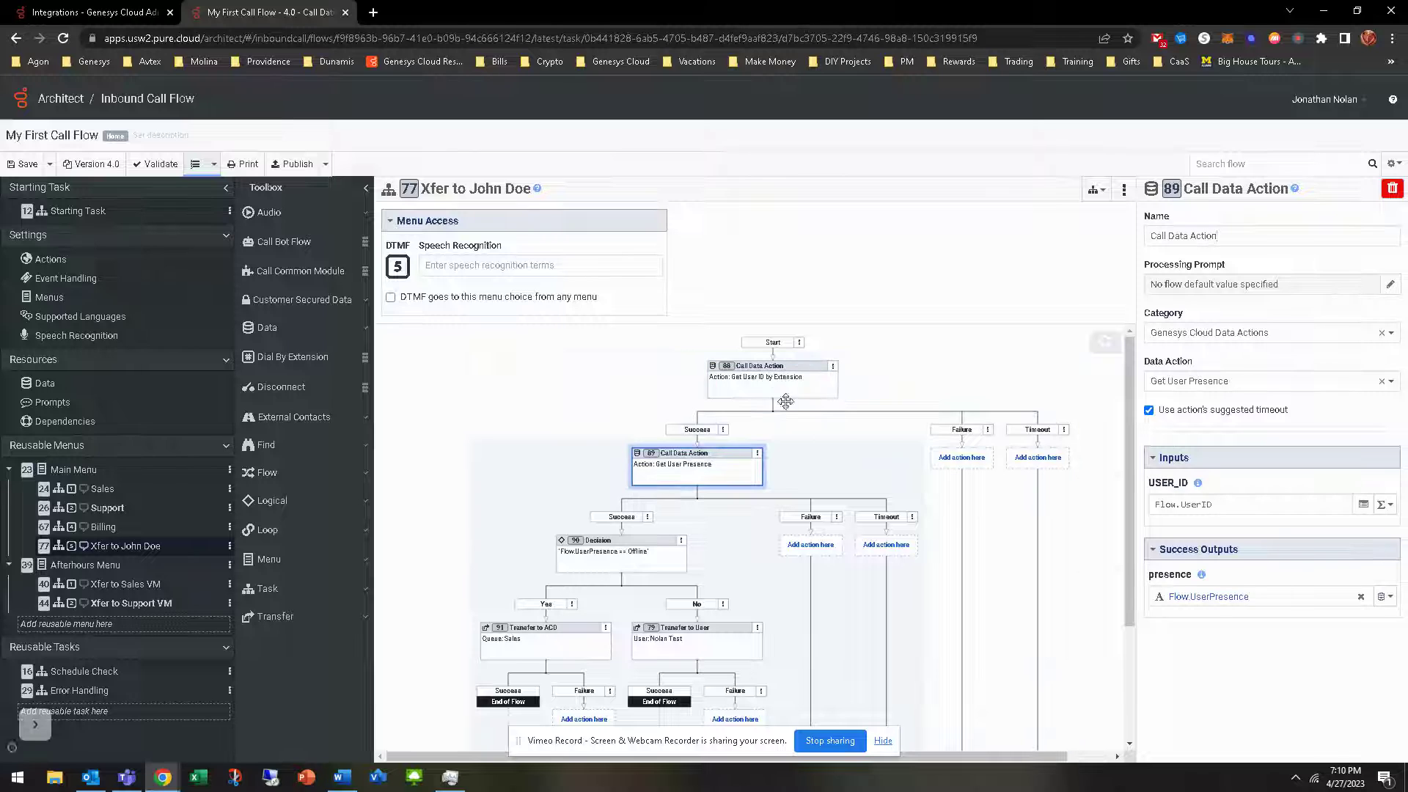
scroll(645, 629, "down", 1)
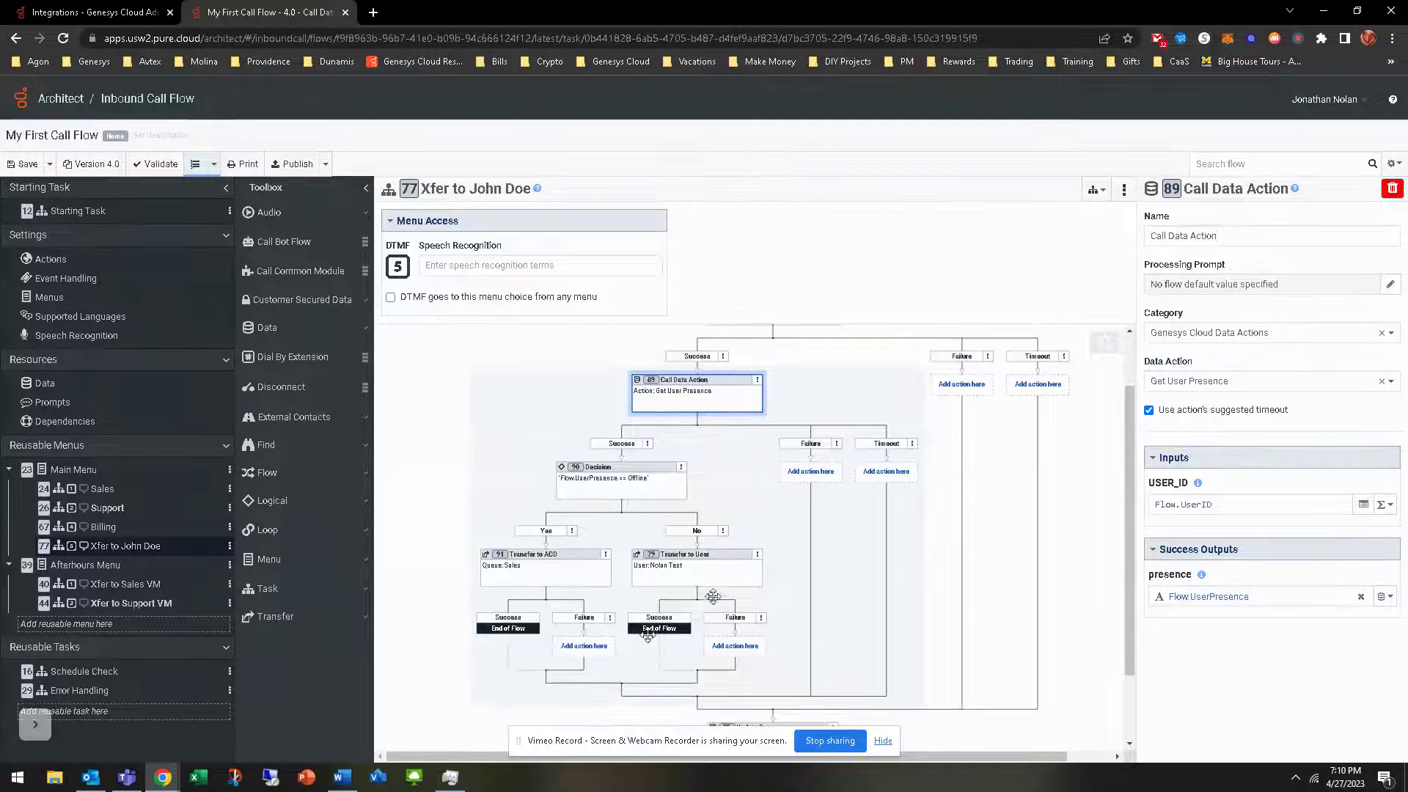
left_click(693, 569)
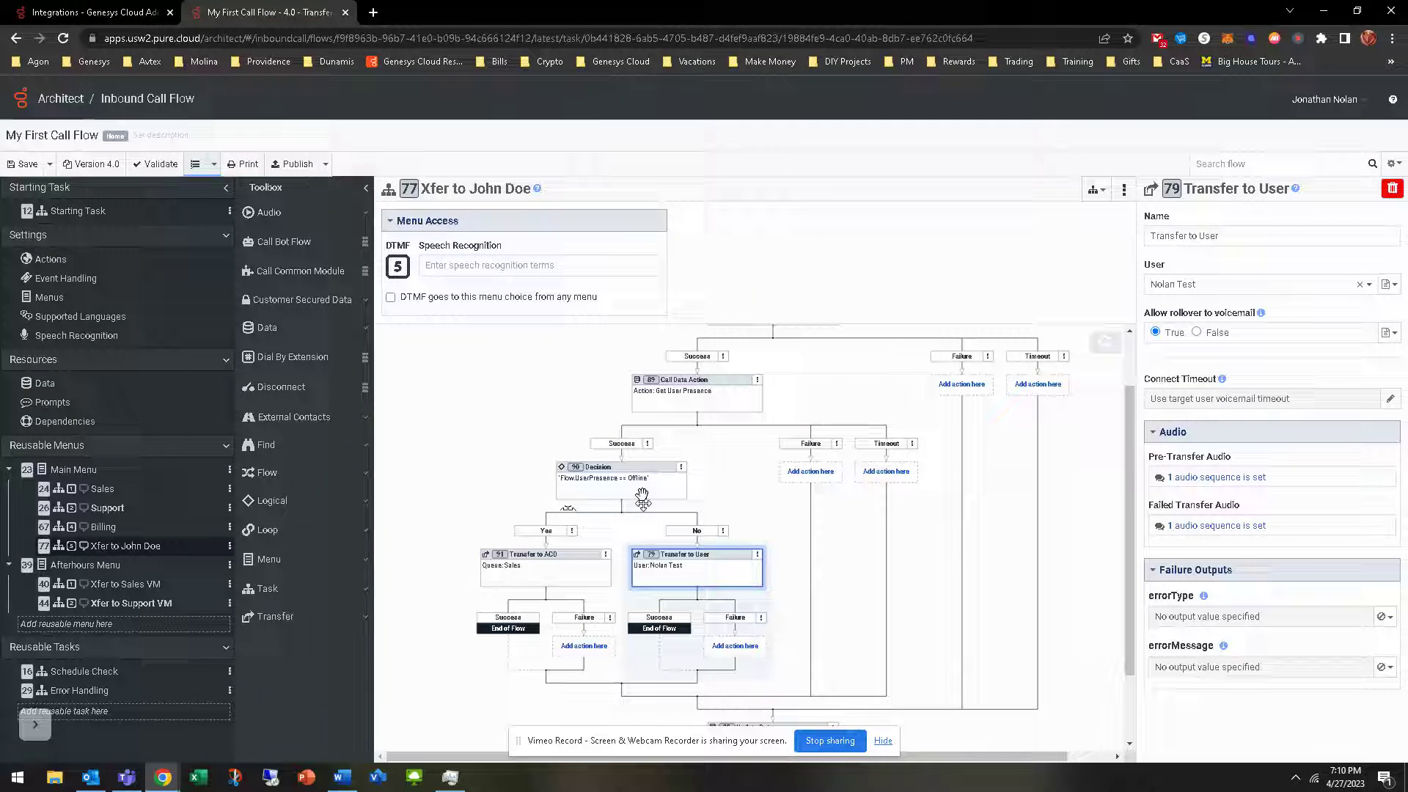
left_click(542, 583)
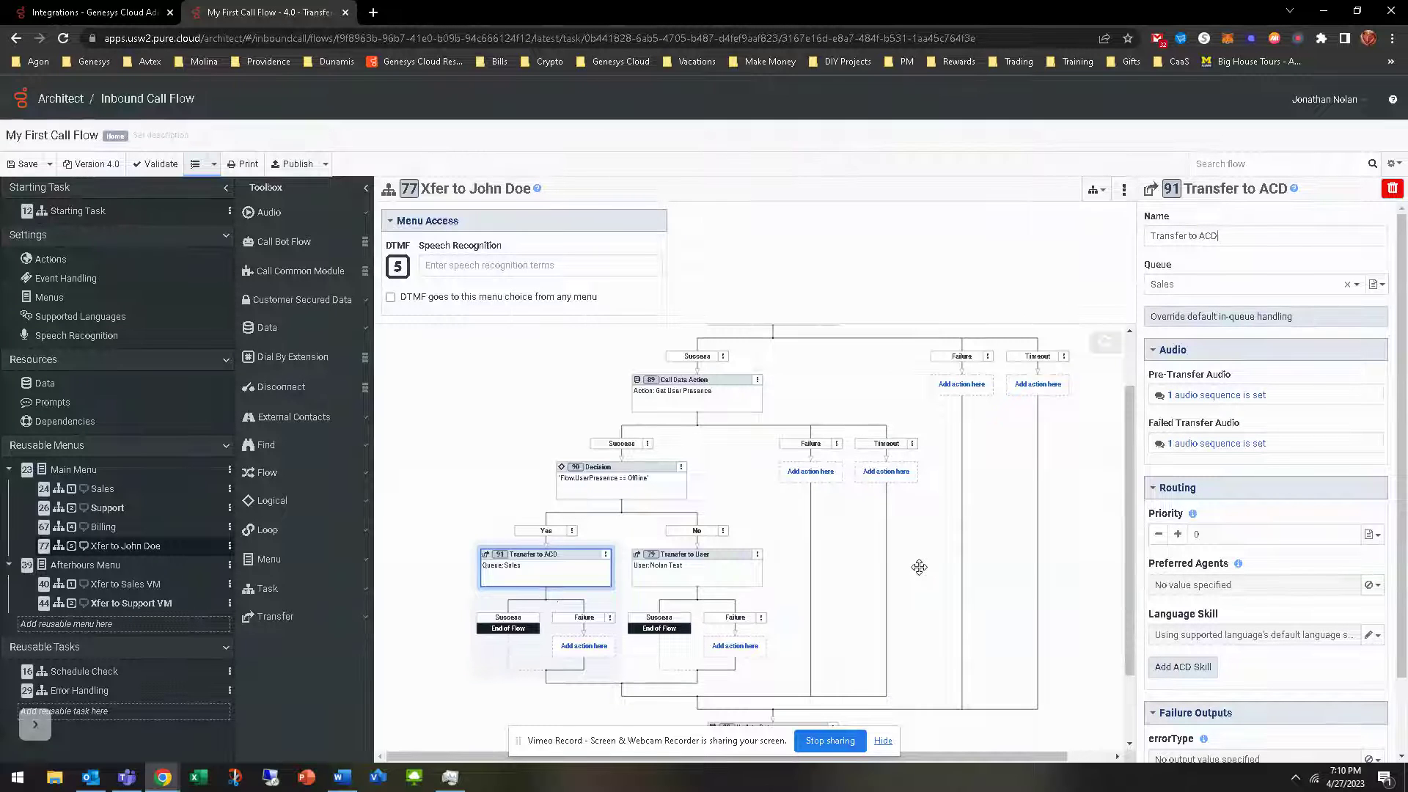
scroll(919, 567, "up", 1)
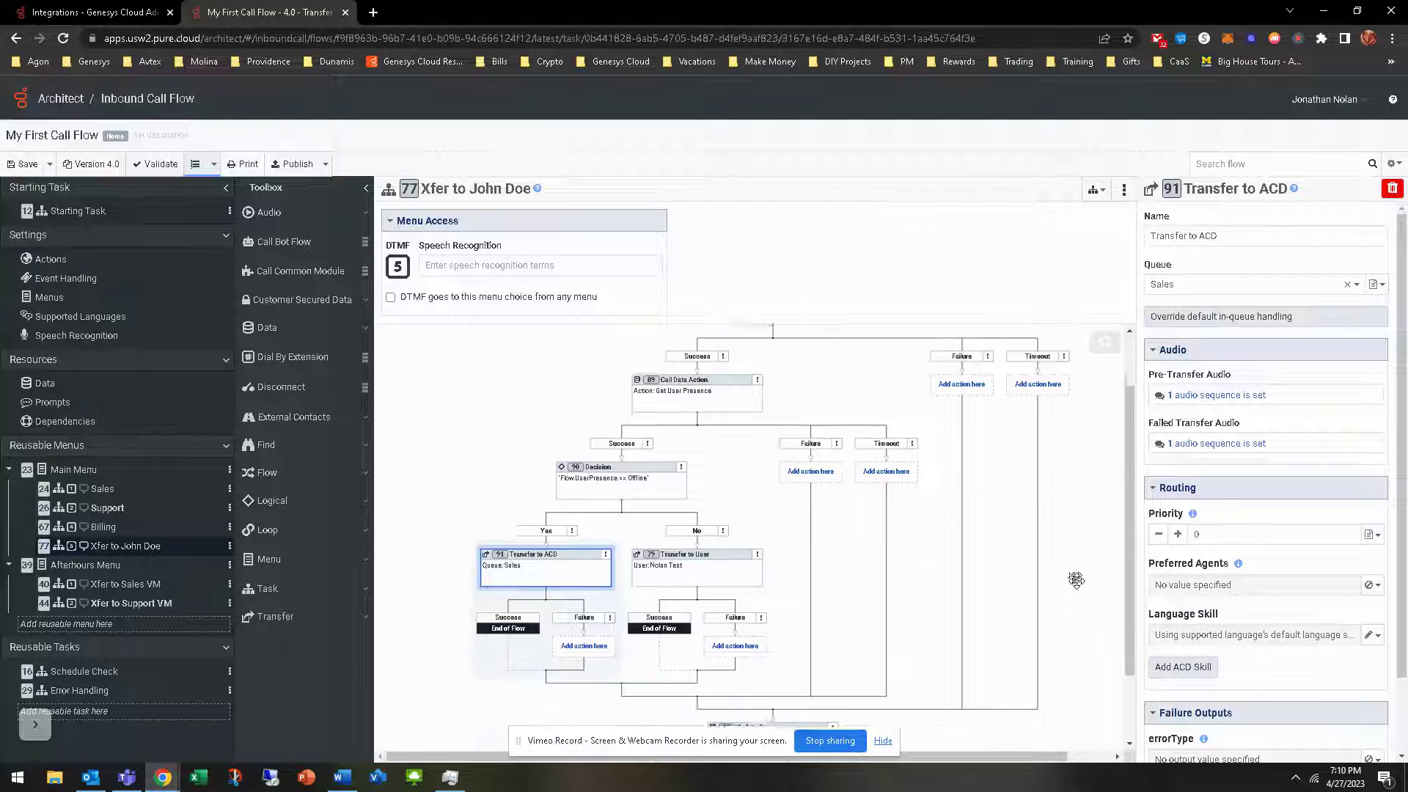
scroll(1071, 575, "down", 3)
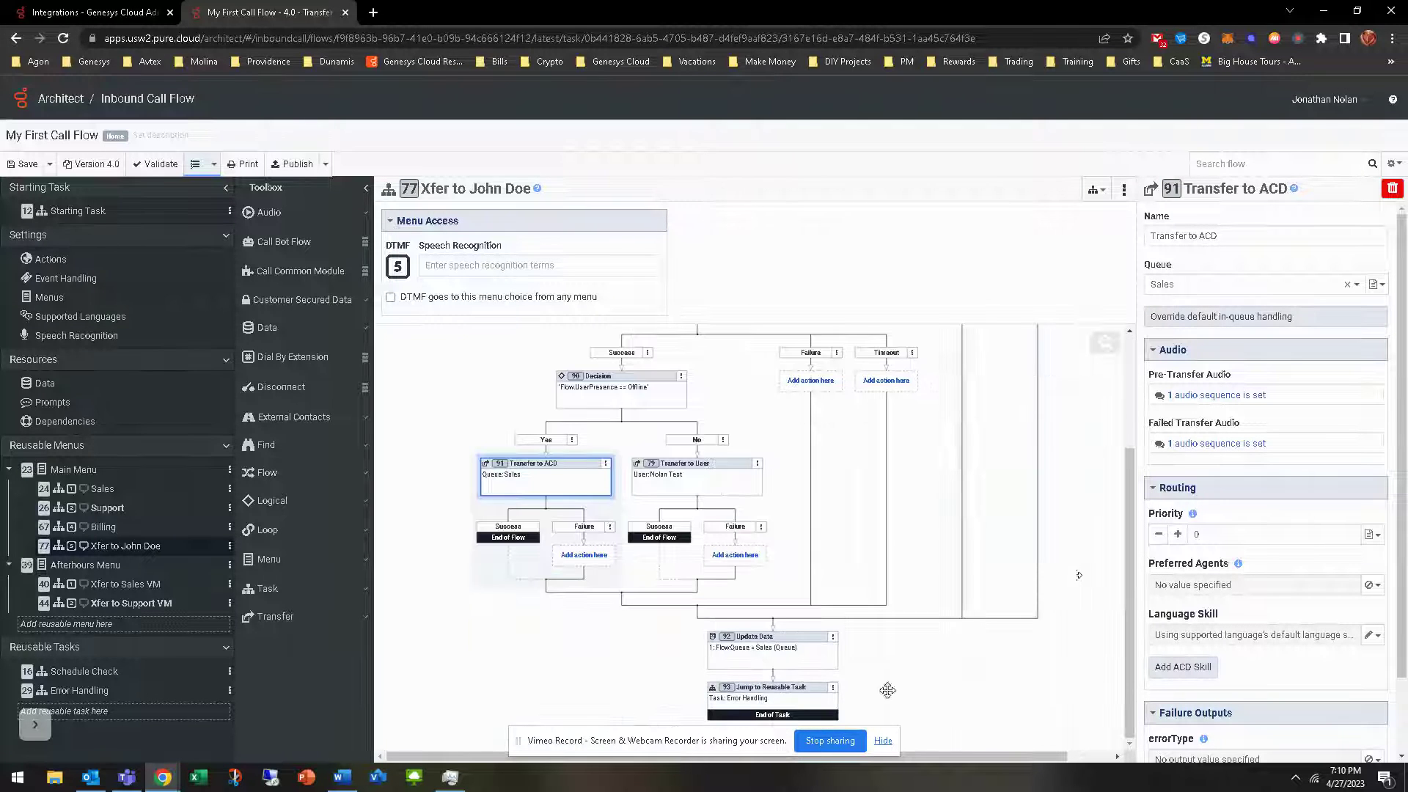
left_click(756, 653)
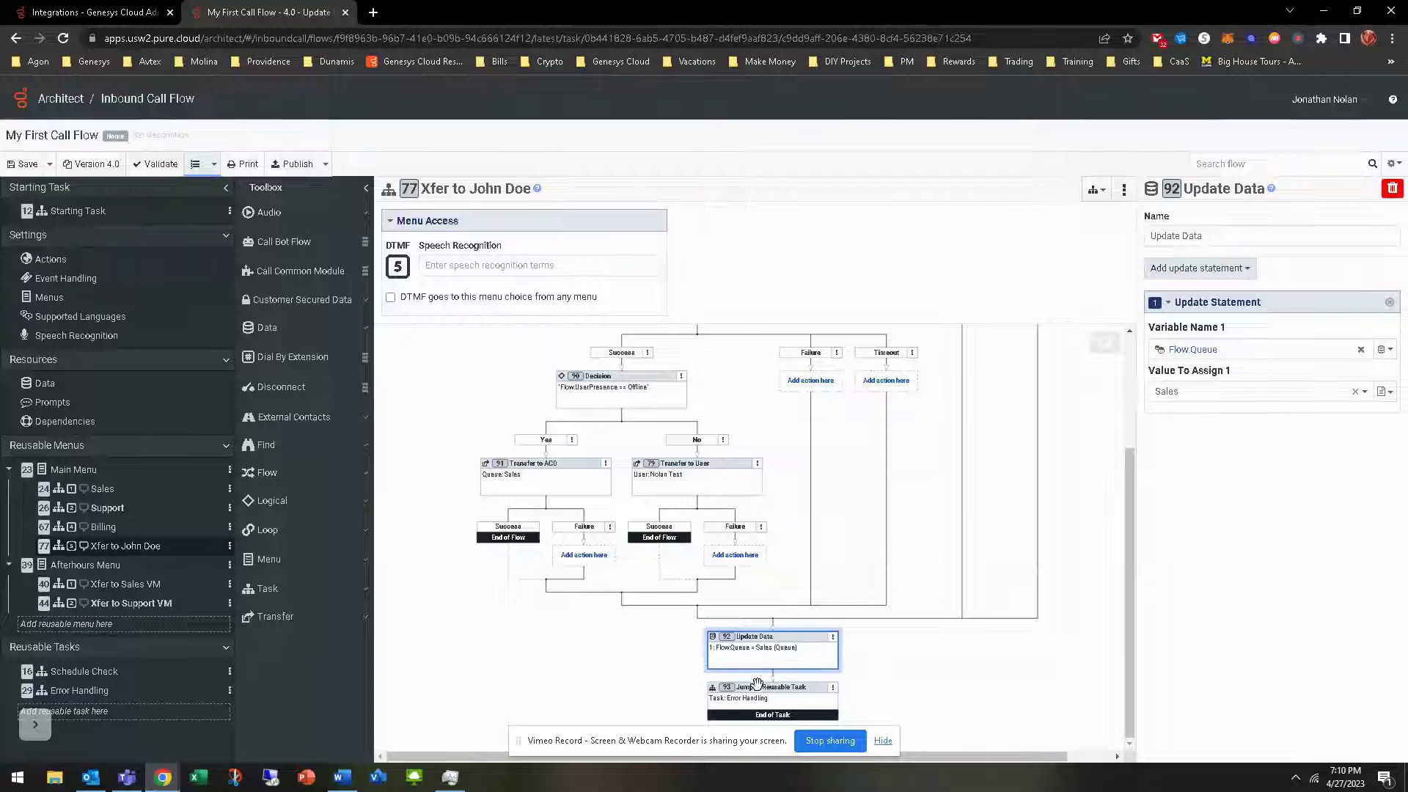
left_click(778, 706)
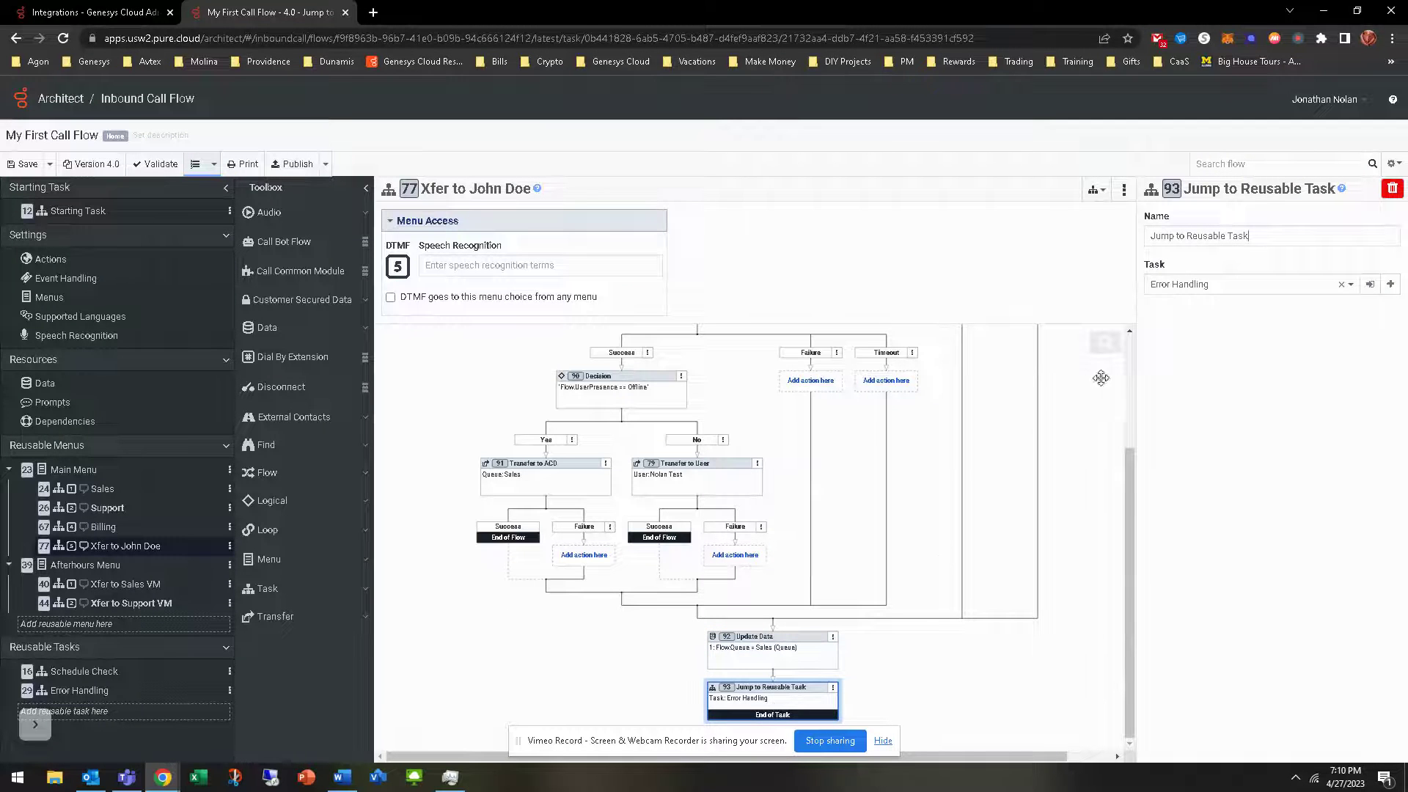
left_click(108, 693)
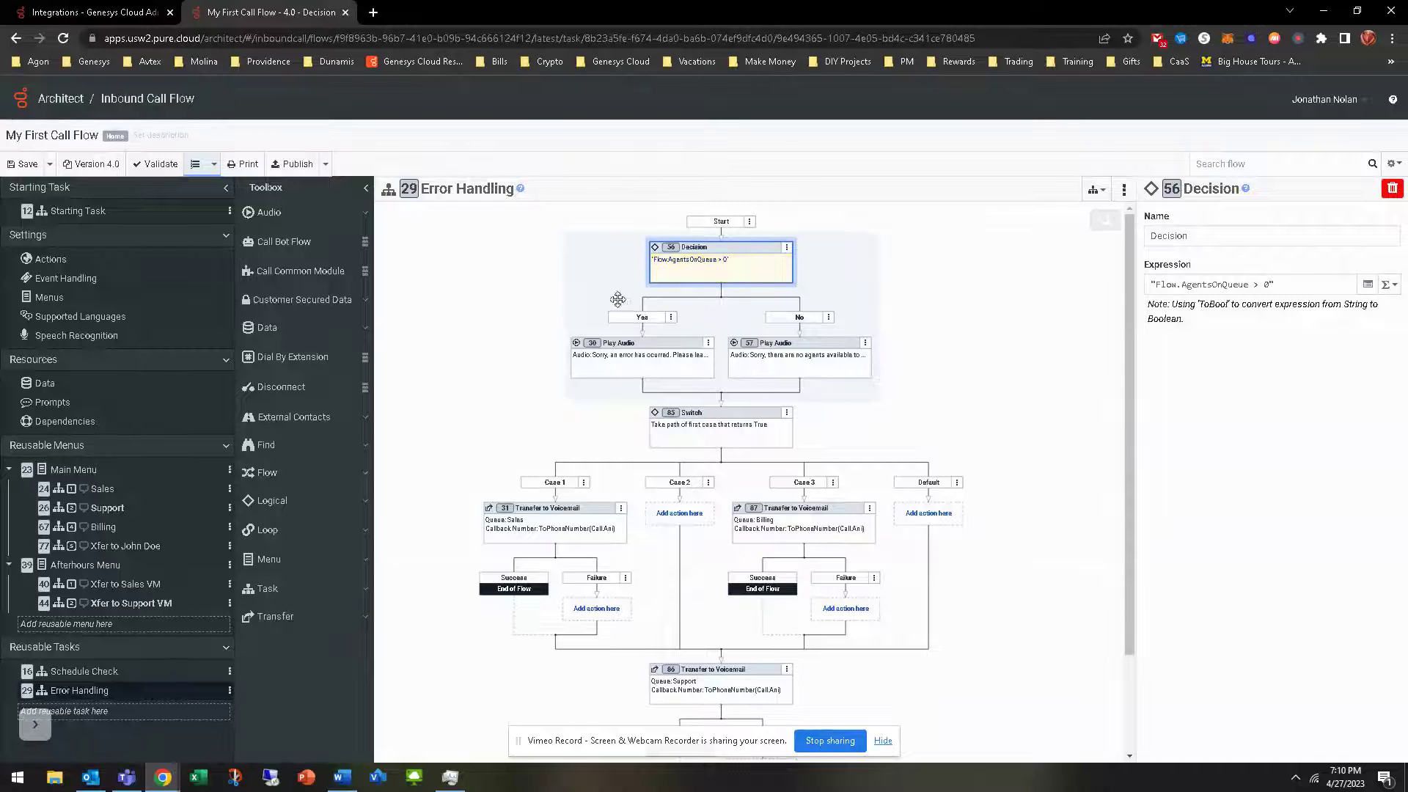
left_click(644, 359)
left_click(777, 363)
left_click(668, 370)
left_click(772, 365)
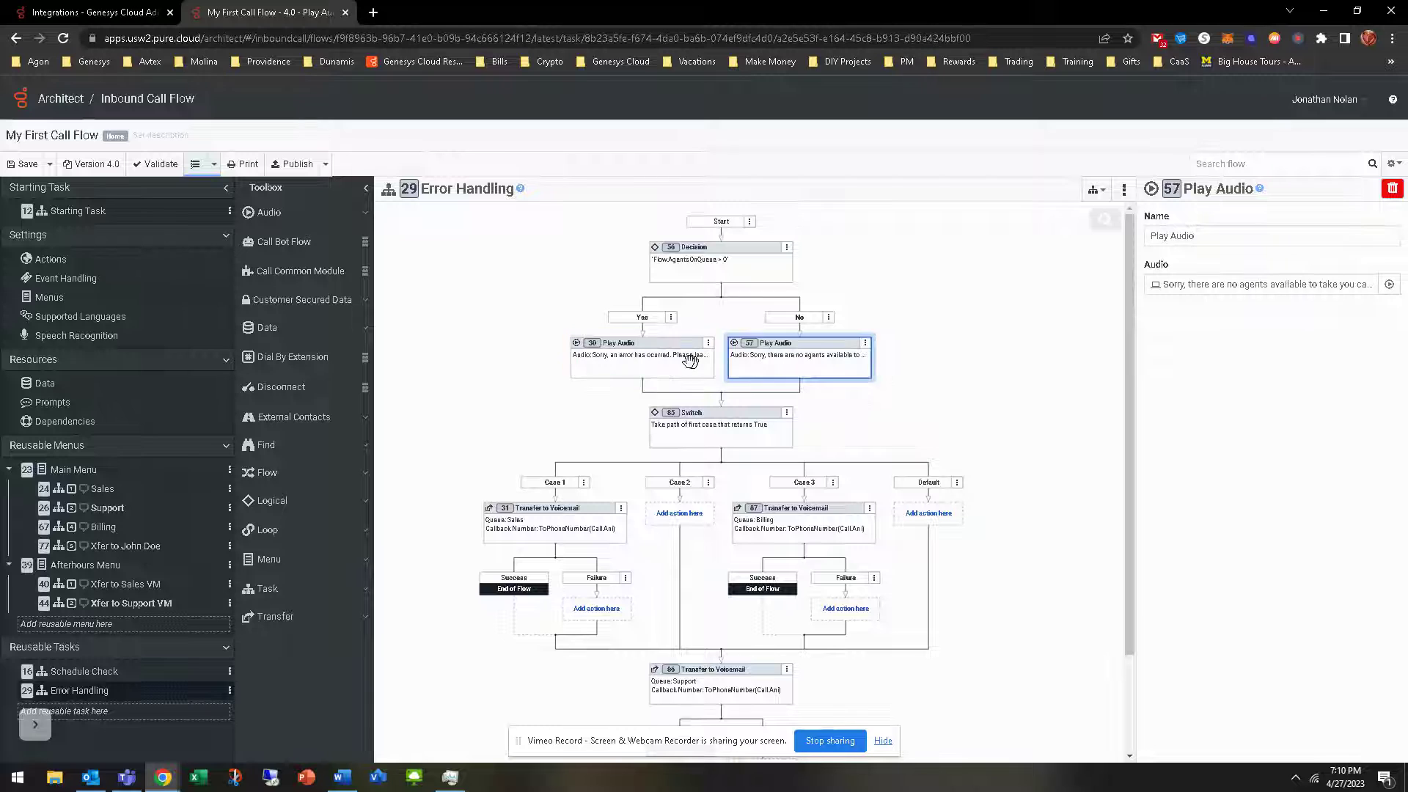
left_click(689, 360)
left_click(712, 427)
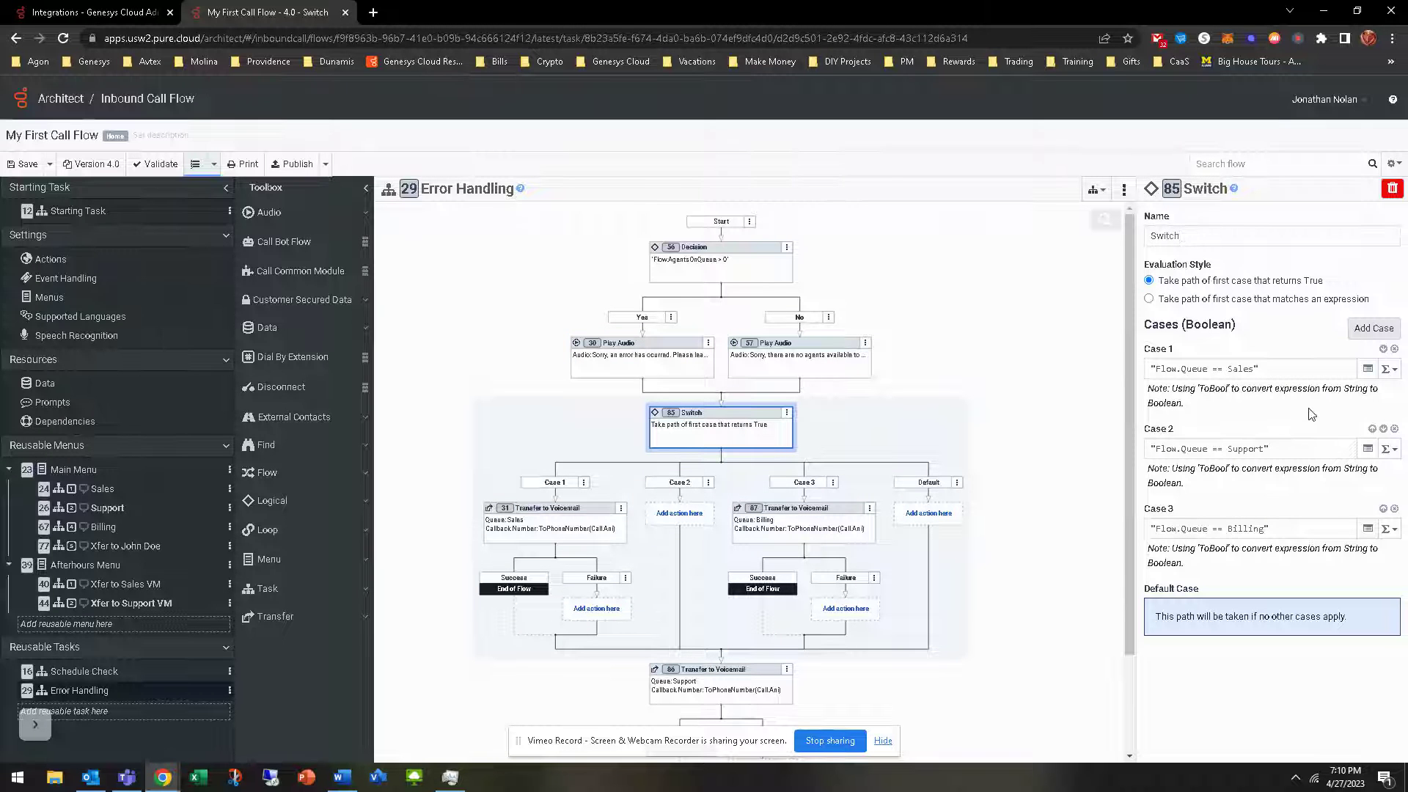
left_click(616, 517)
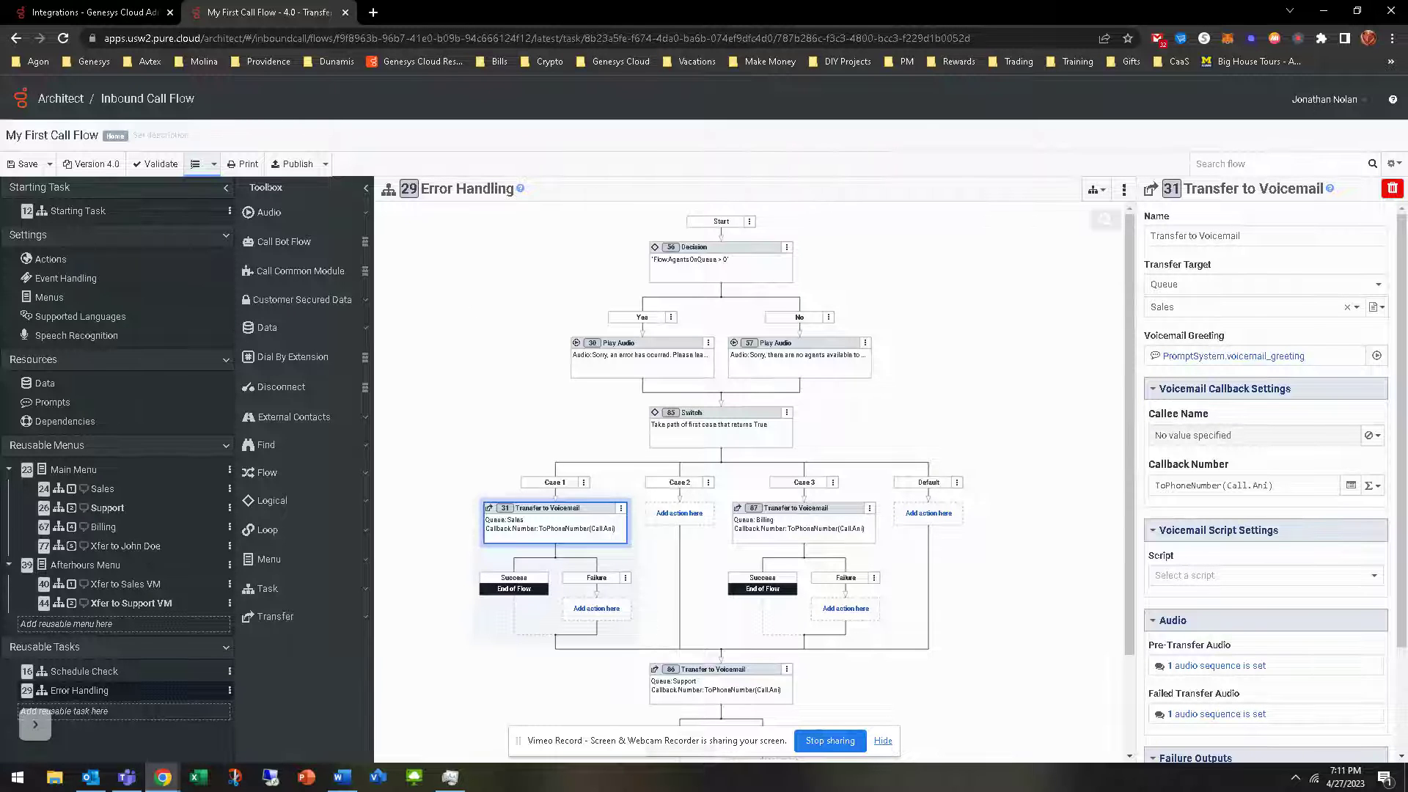
key("alt+Tab")
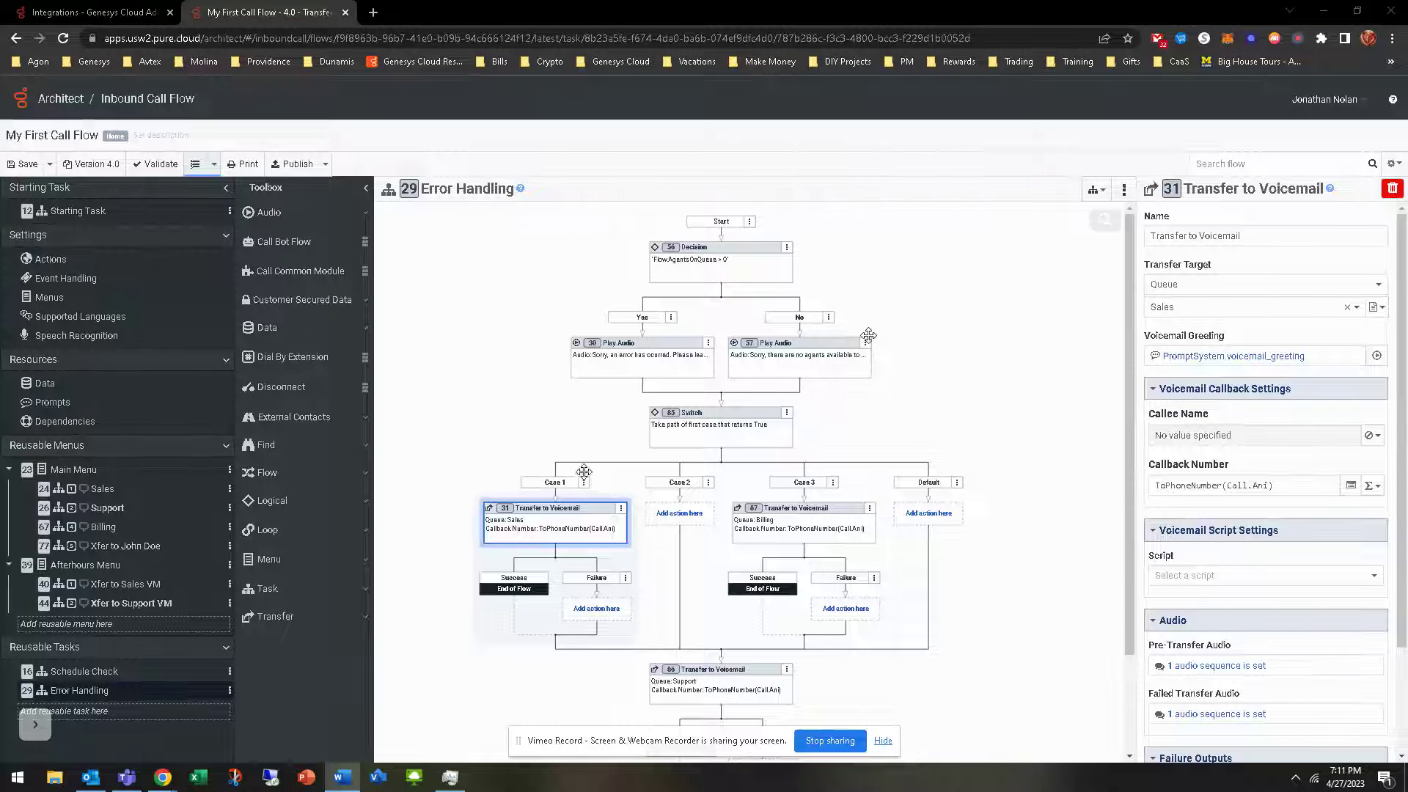
left_click(464, 433)
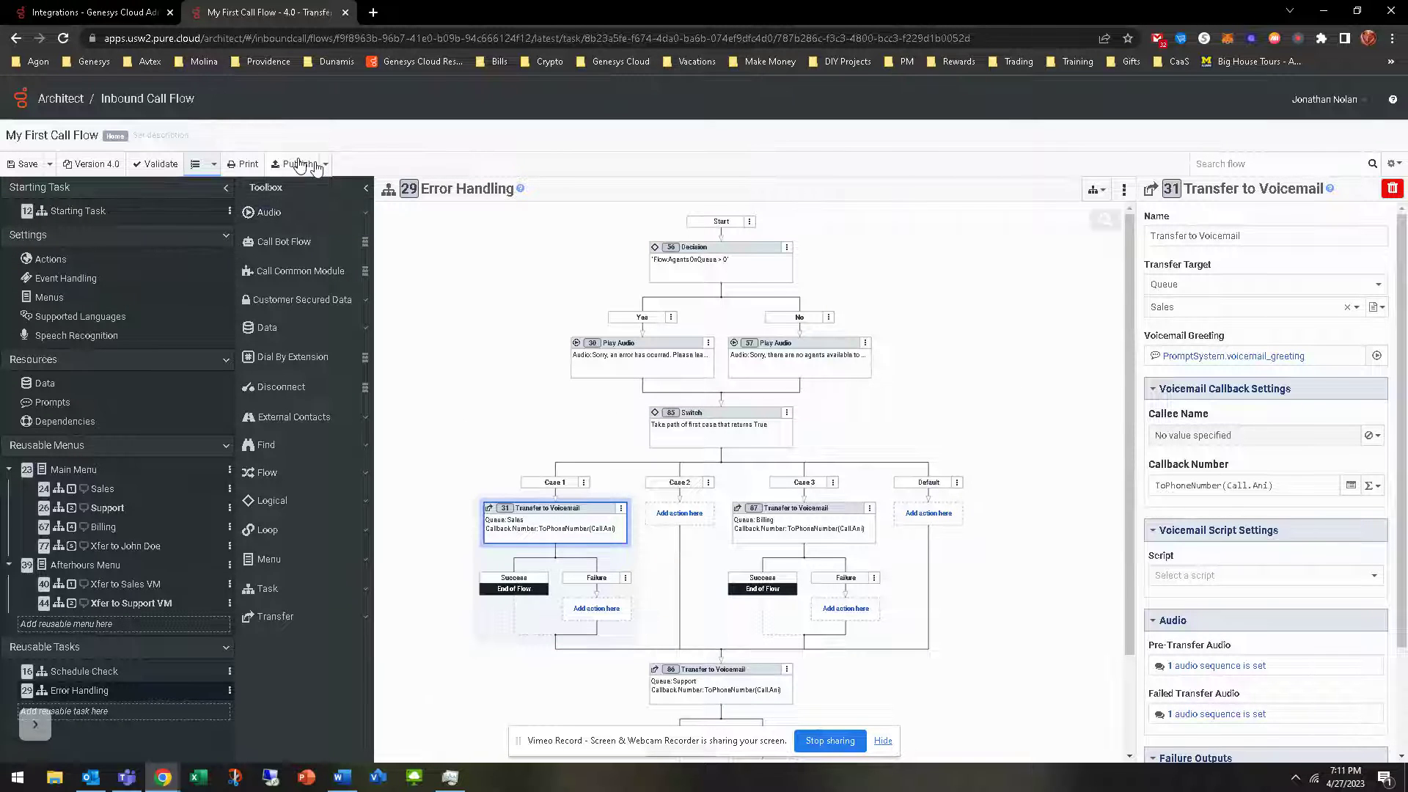
Glance at the flow's Publish options without choosing one, then return to the Integrations browser tab
left_click(325, 164)
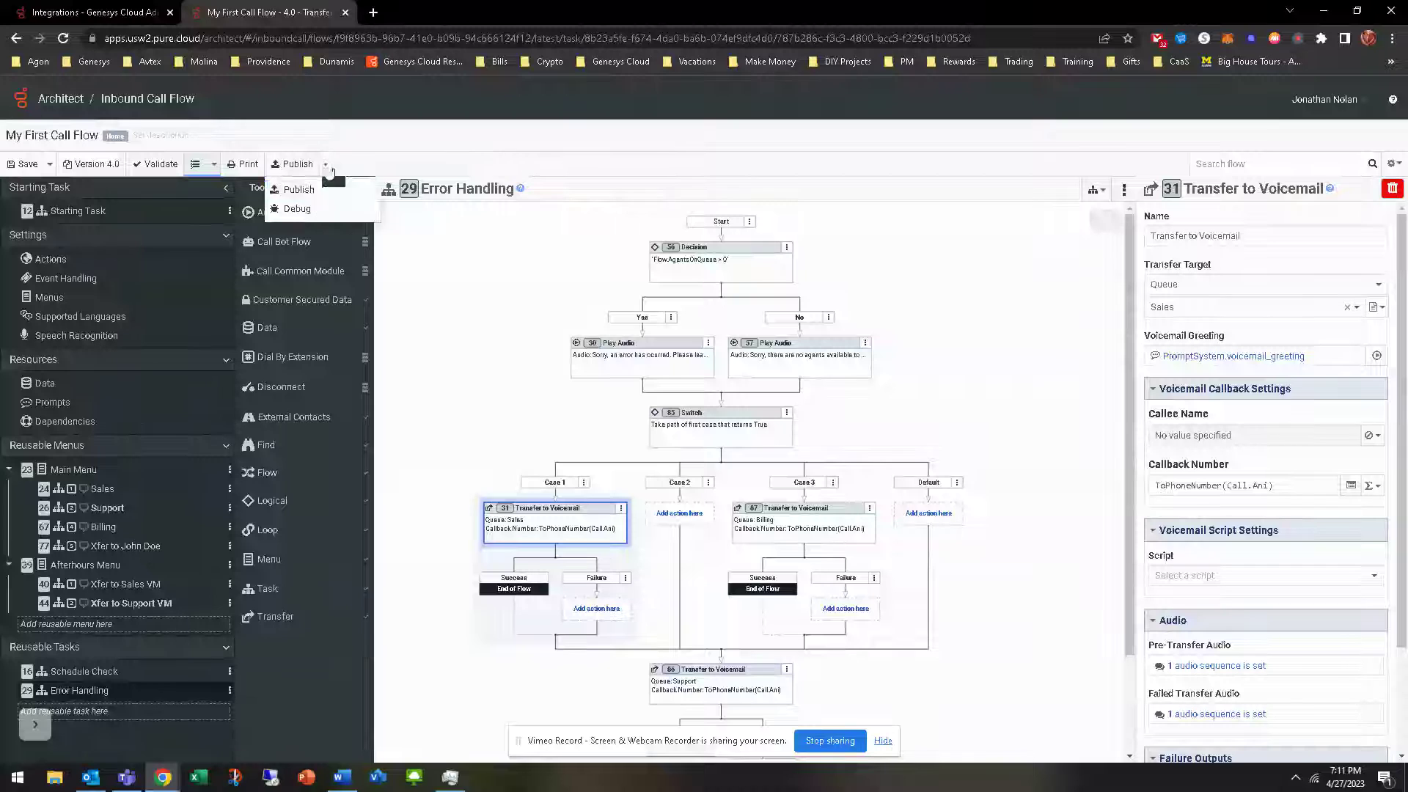
left_click(307, 210)
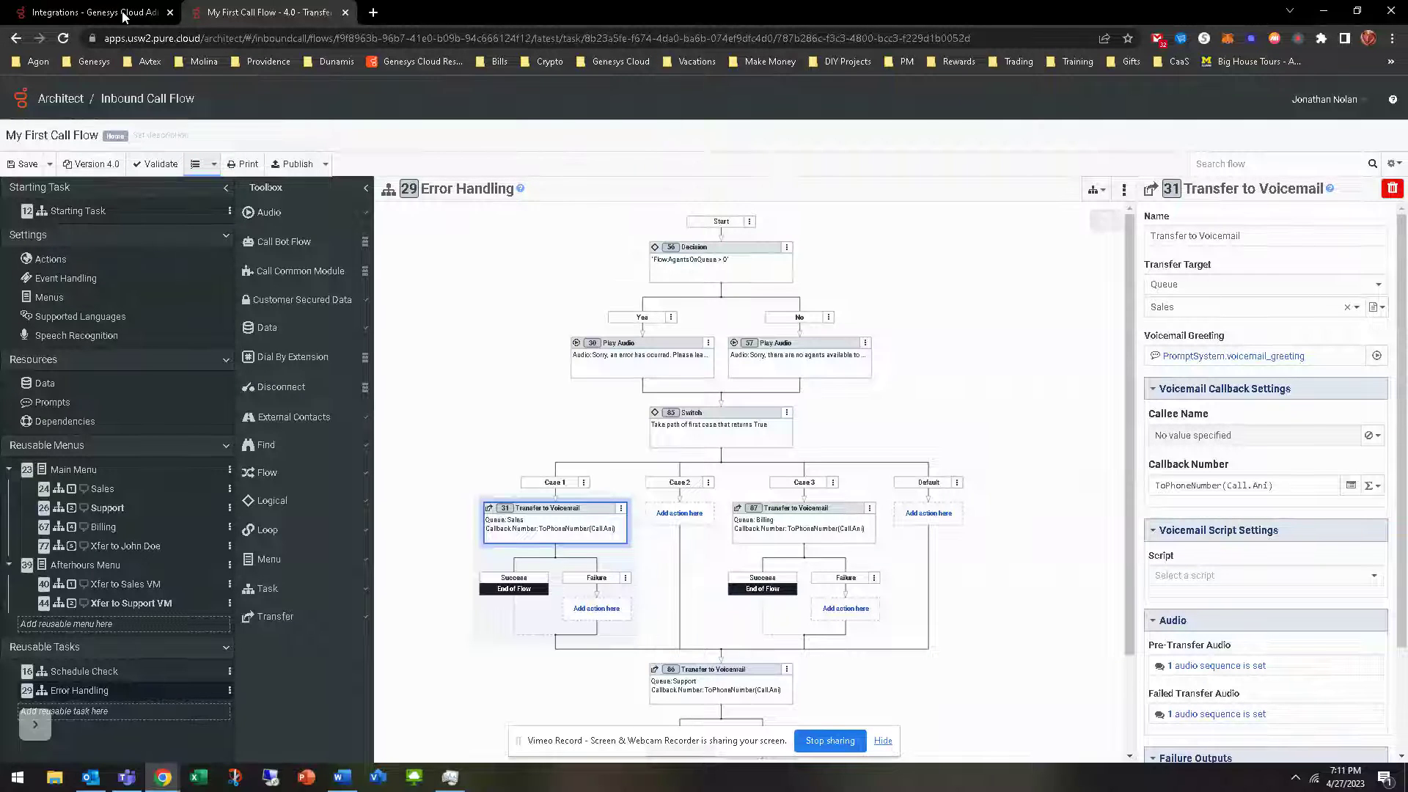
left_click(124, 15)
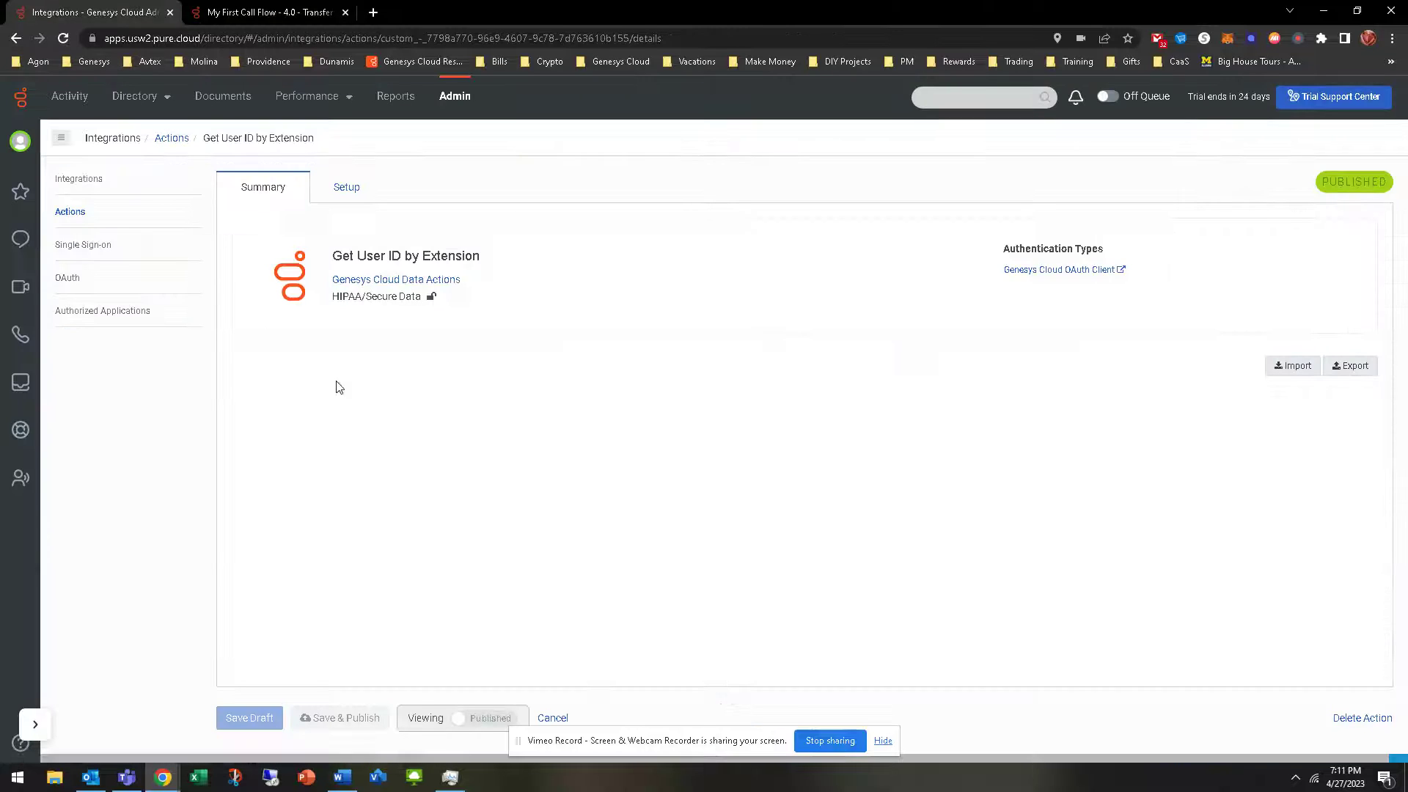
Check the Actions and installed Integrations lists, search available integrations for 'genesys clou', then return to Installed
left_click(70, 212)
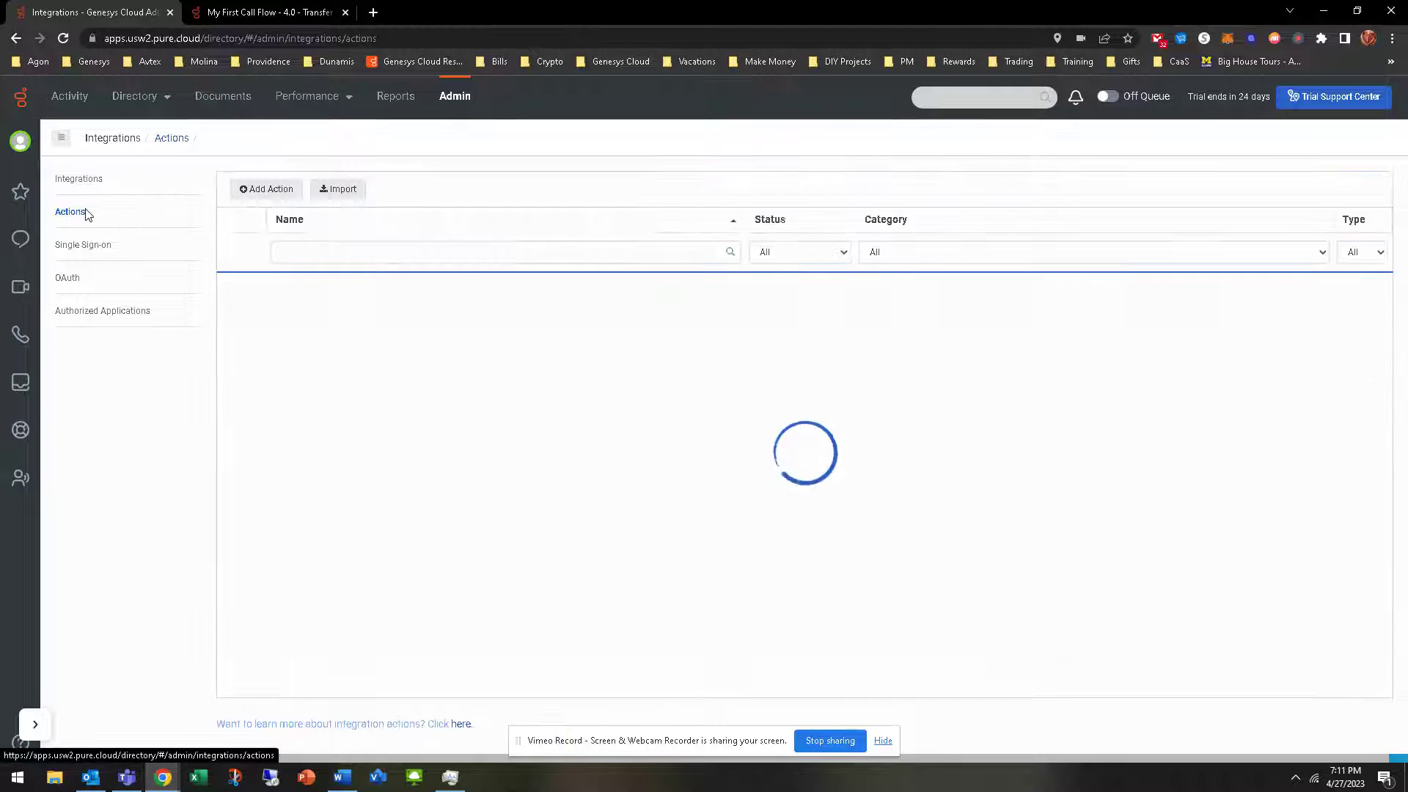
left_click(78, 180)
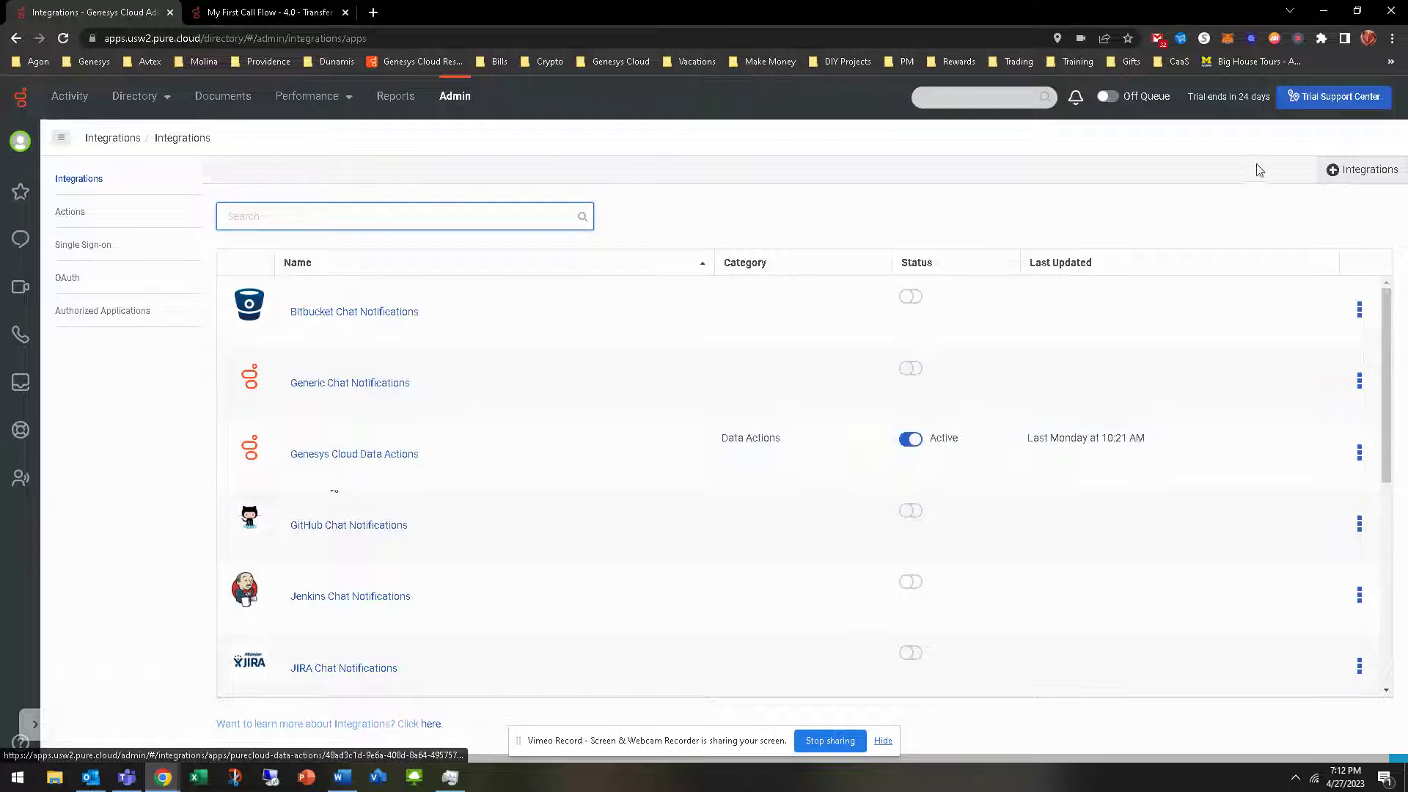
left_click(1361, 170)
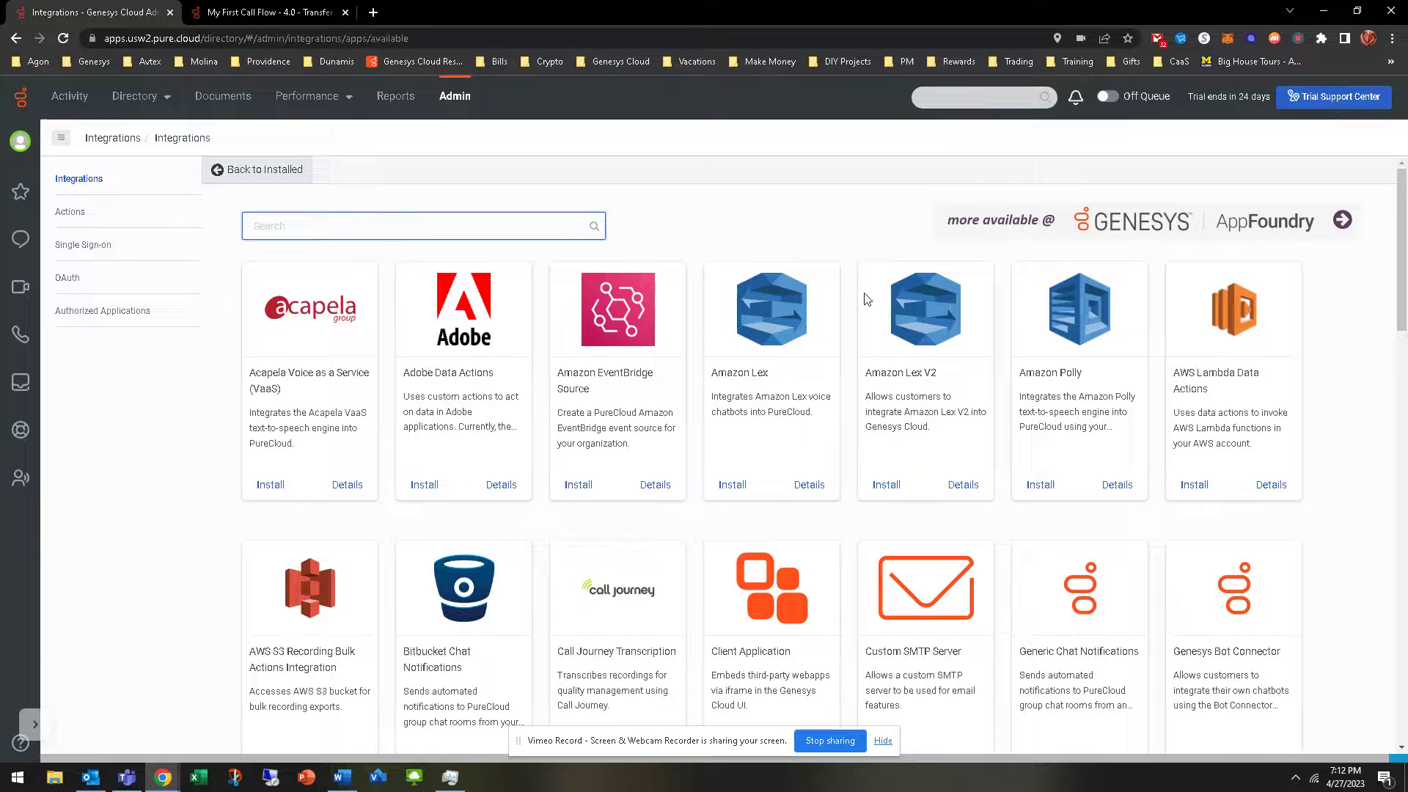
type("gene")
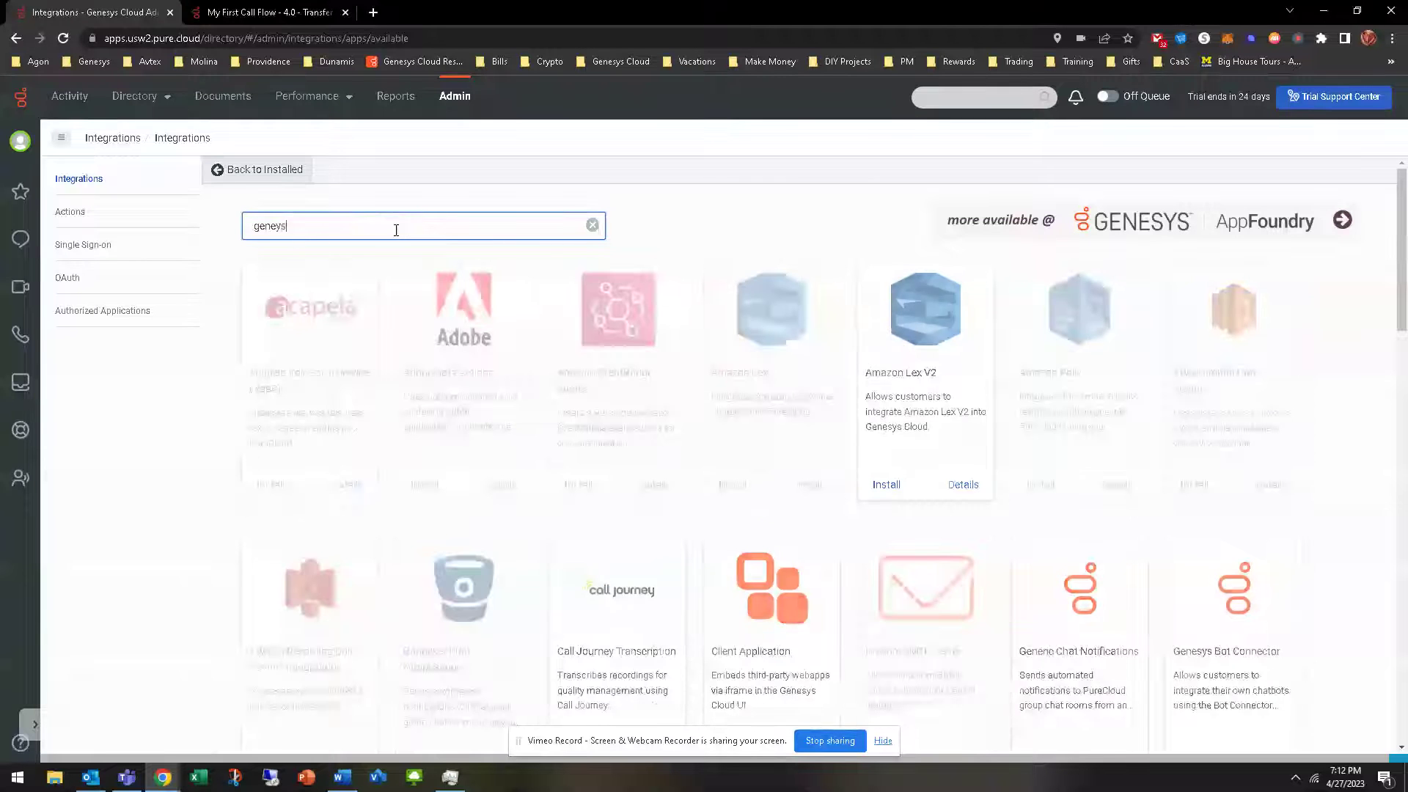
type("s")
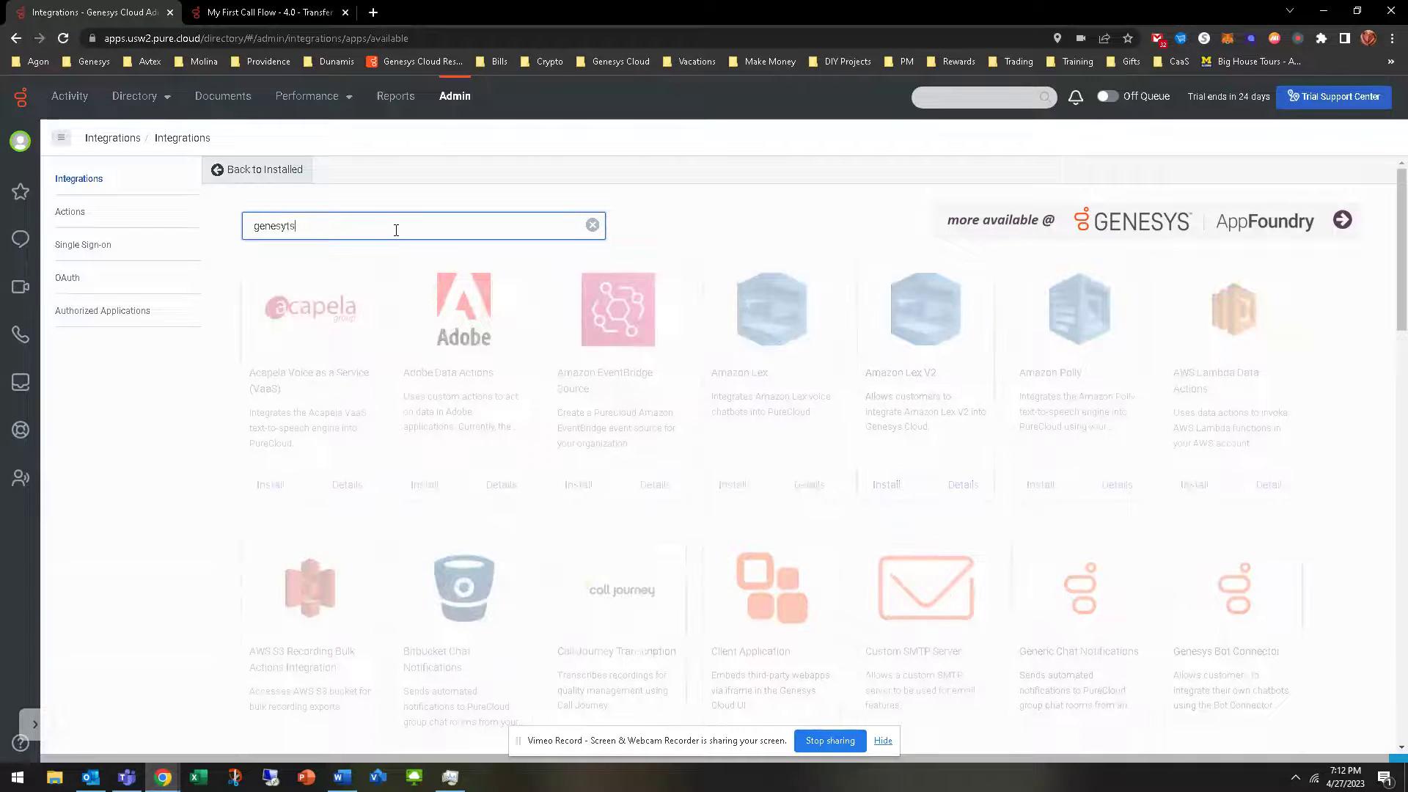
type("ys cloud")
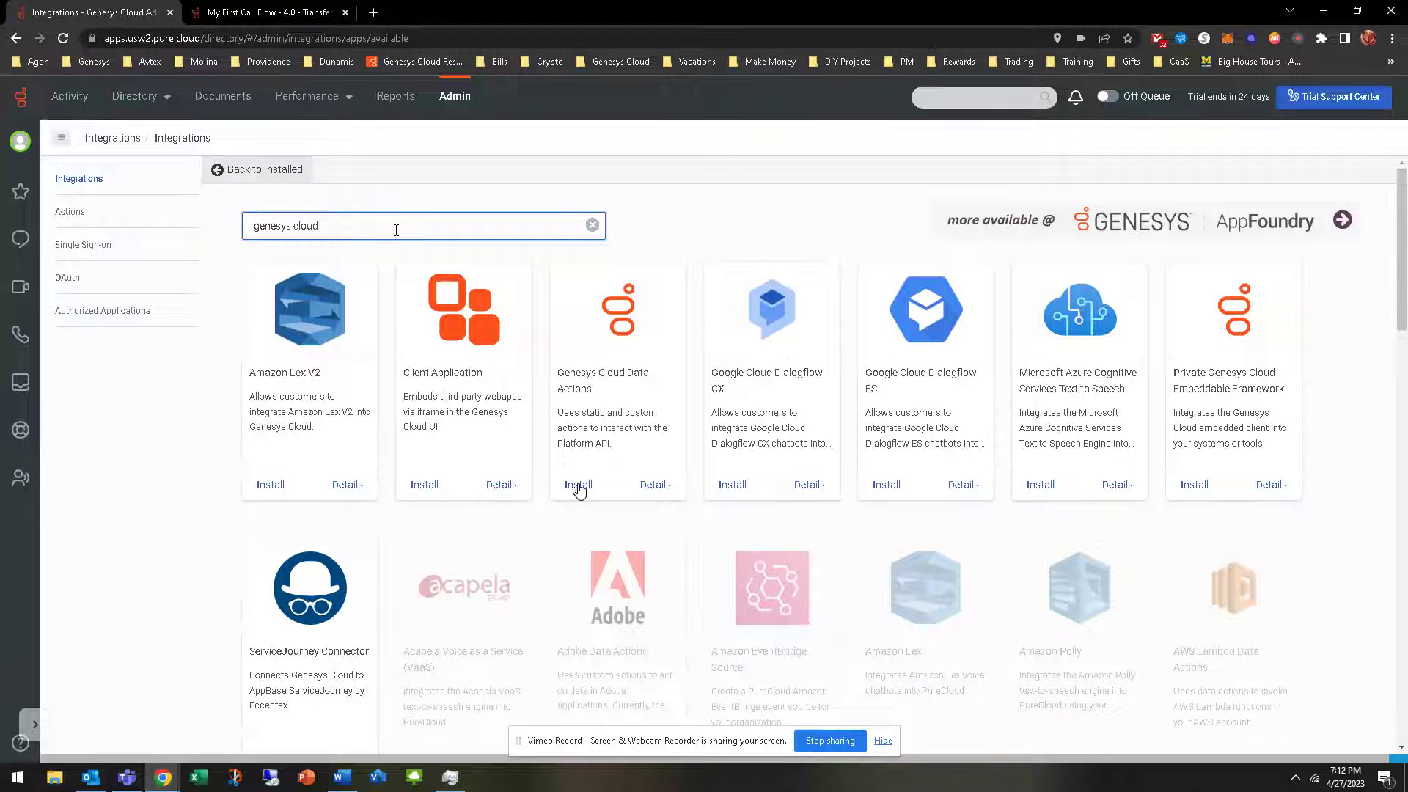
left_click(258, 170)
Inspect Genesys Cloud Data Actions' advanced configuration, OAuth credential, support info and active status, then cancel
left_click(359, 455)
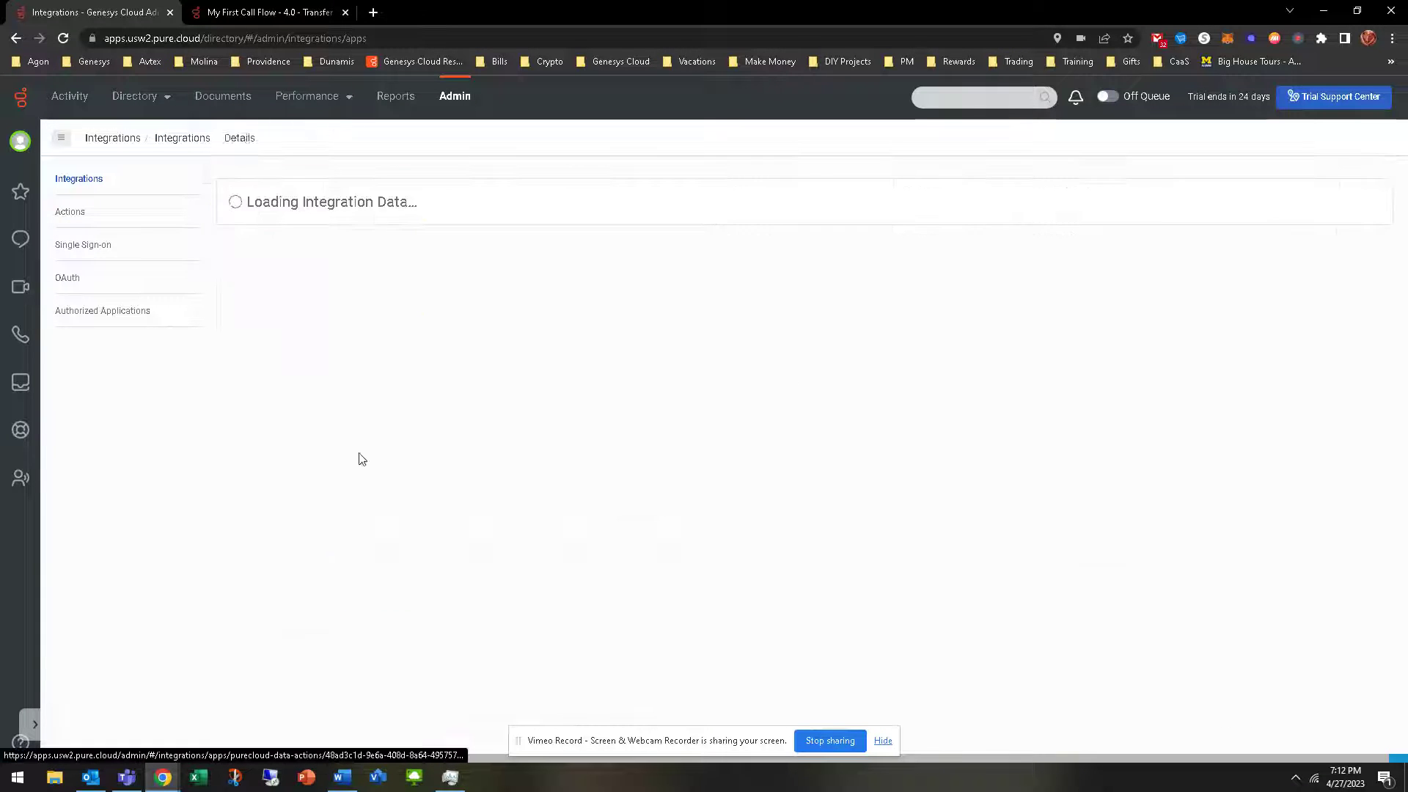
left_click(360, 197)
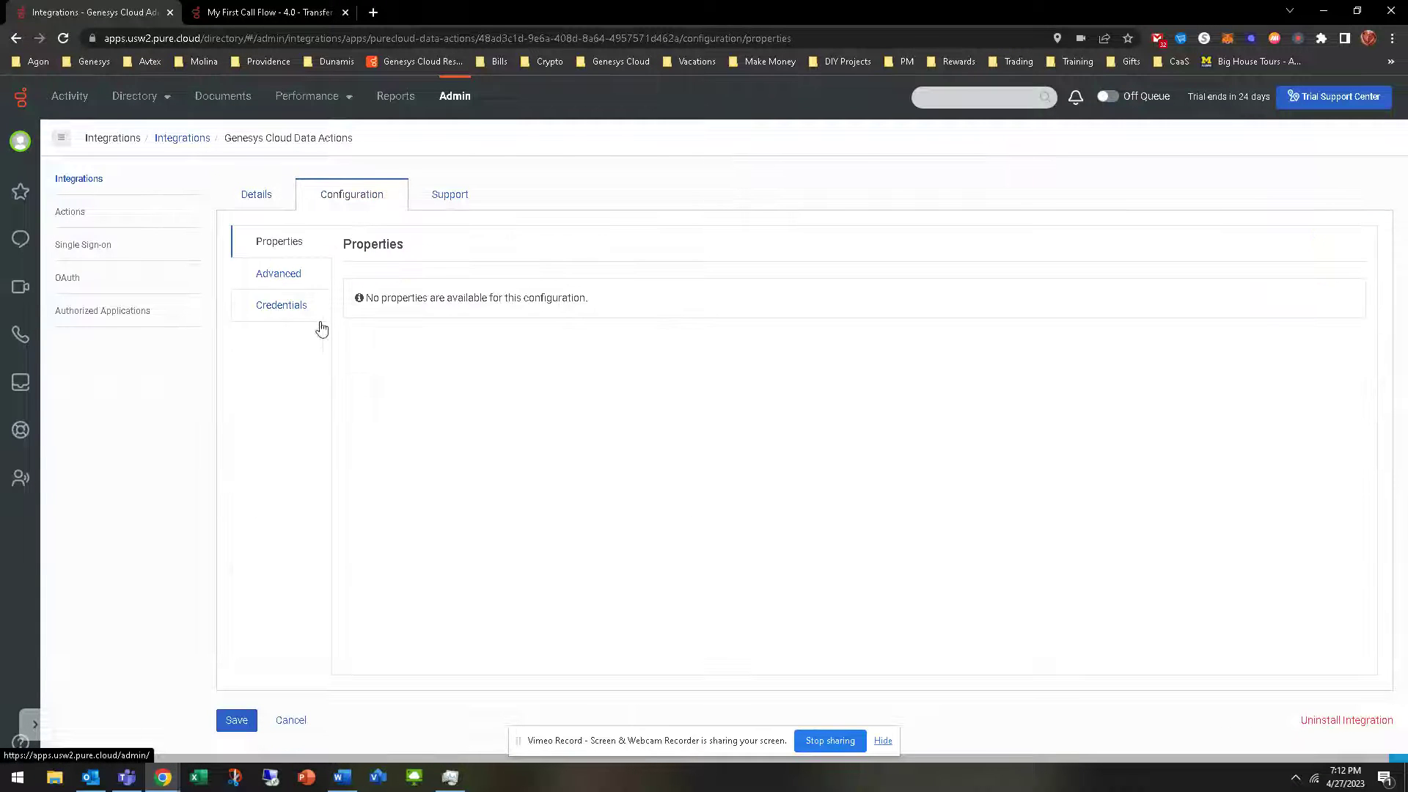
left_click(270, 274)
left_click(279, 305)
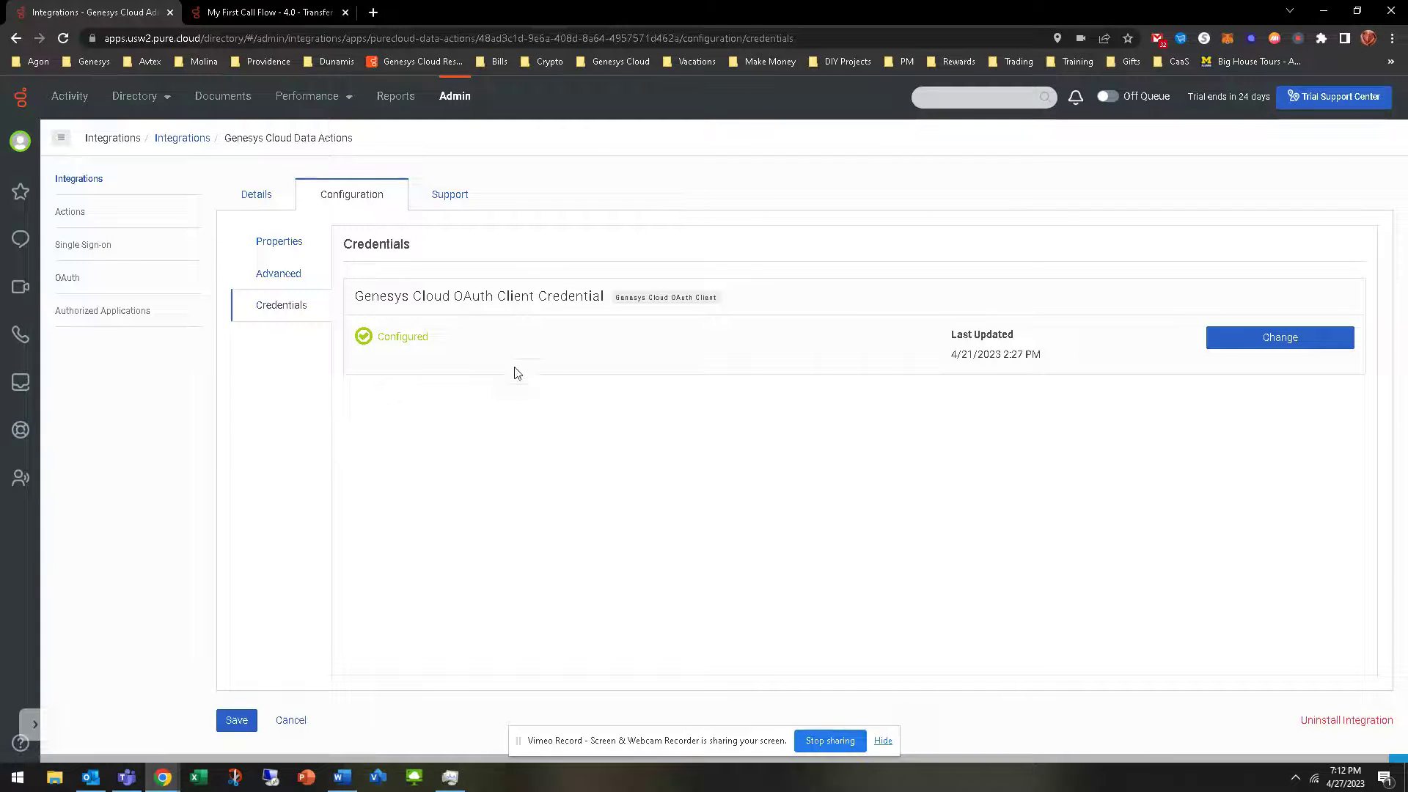
left_click(440, 197)
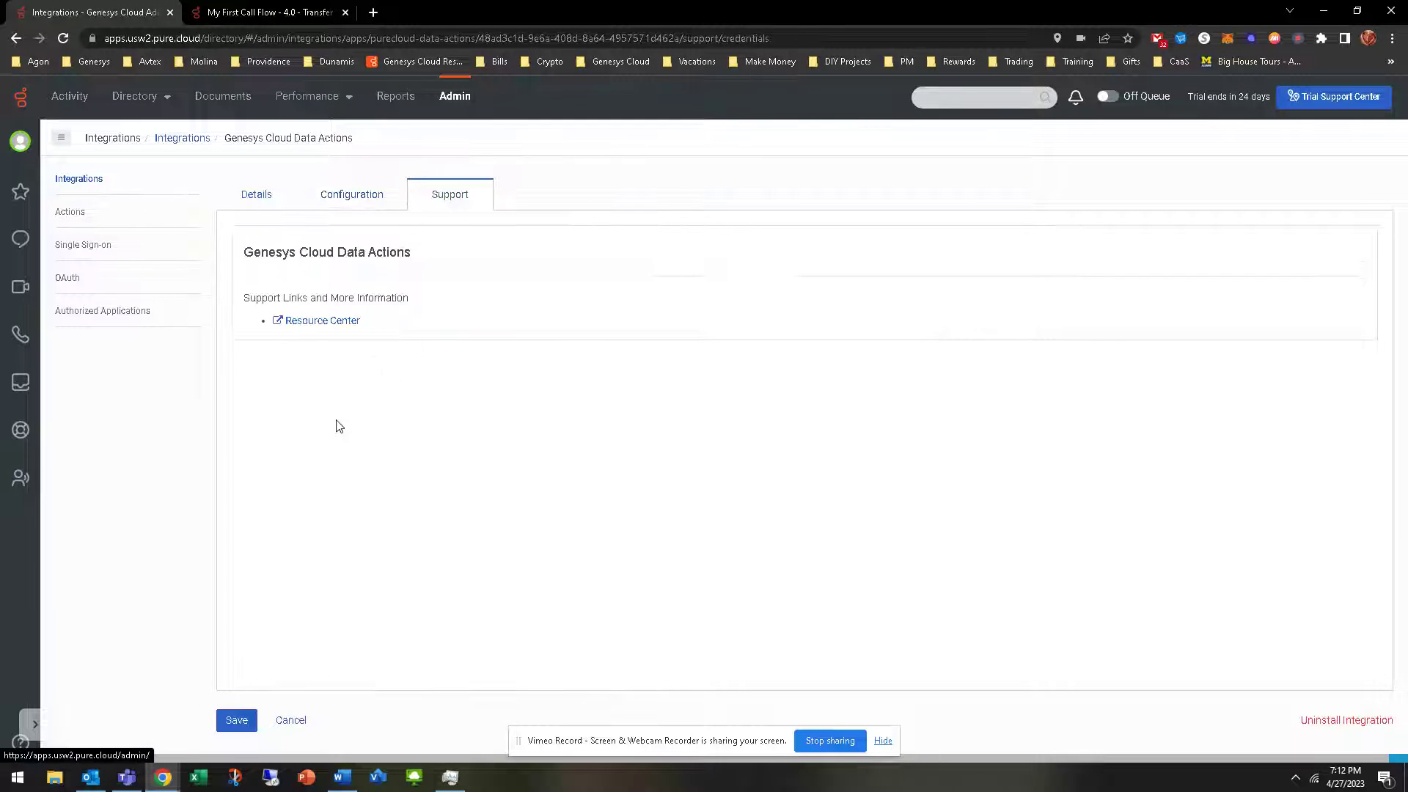
left_click(278, 200)
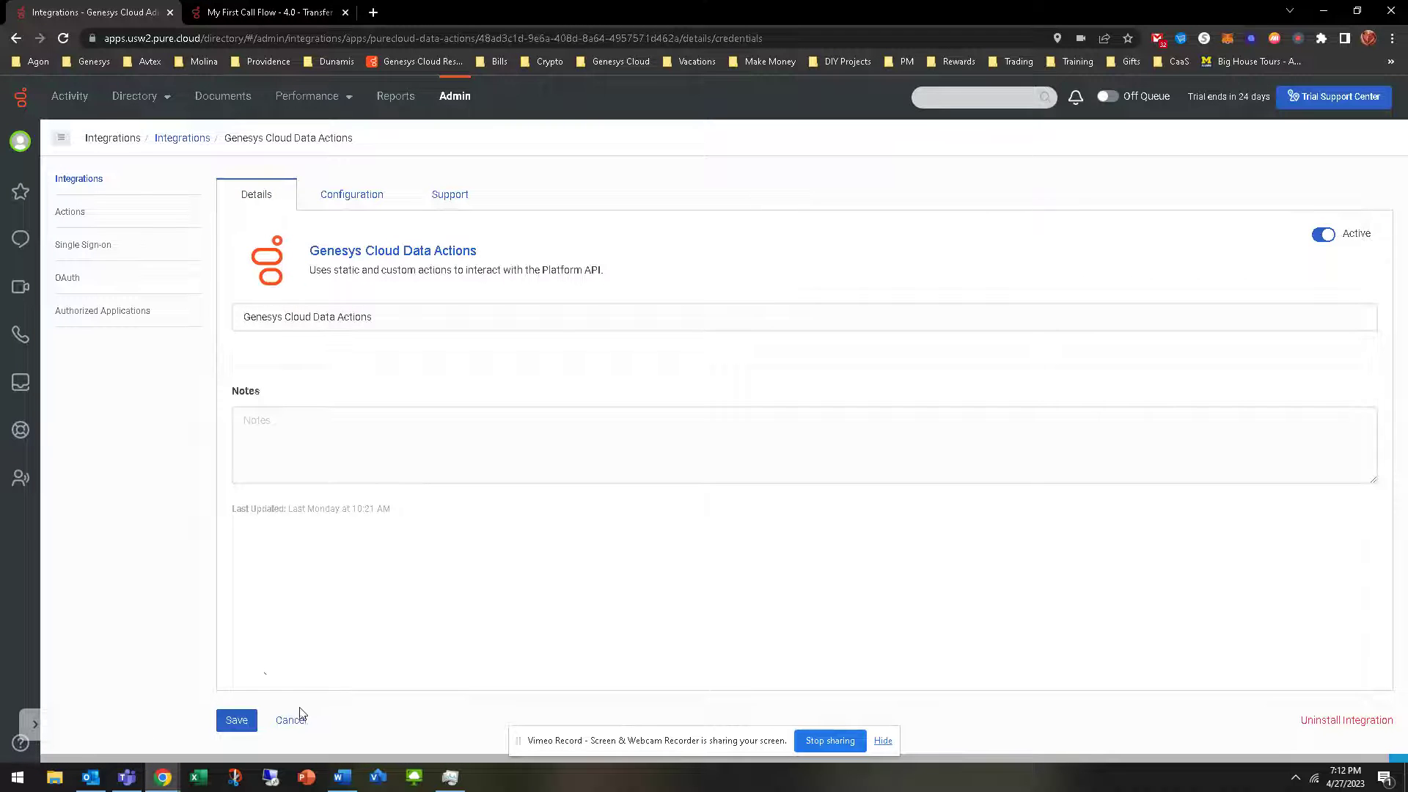
left_click(290, 721)
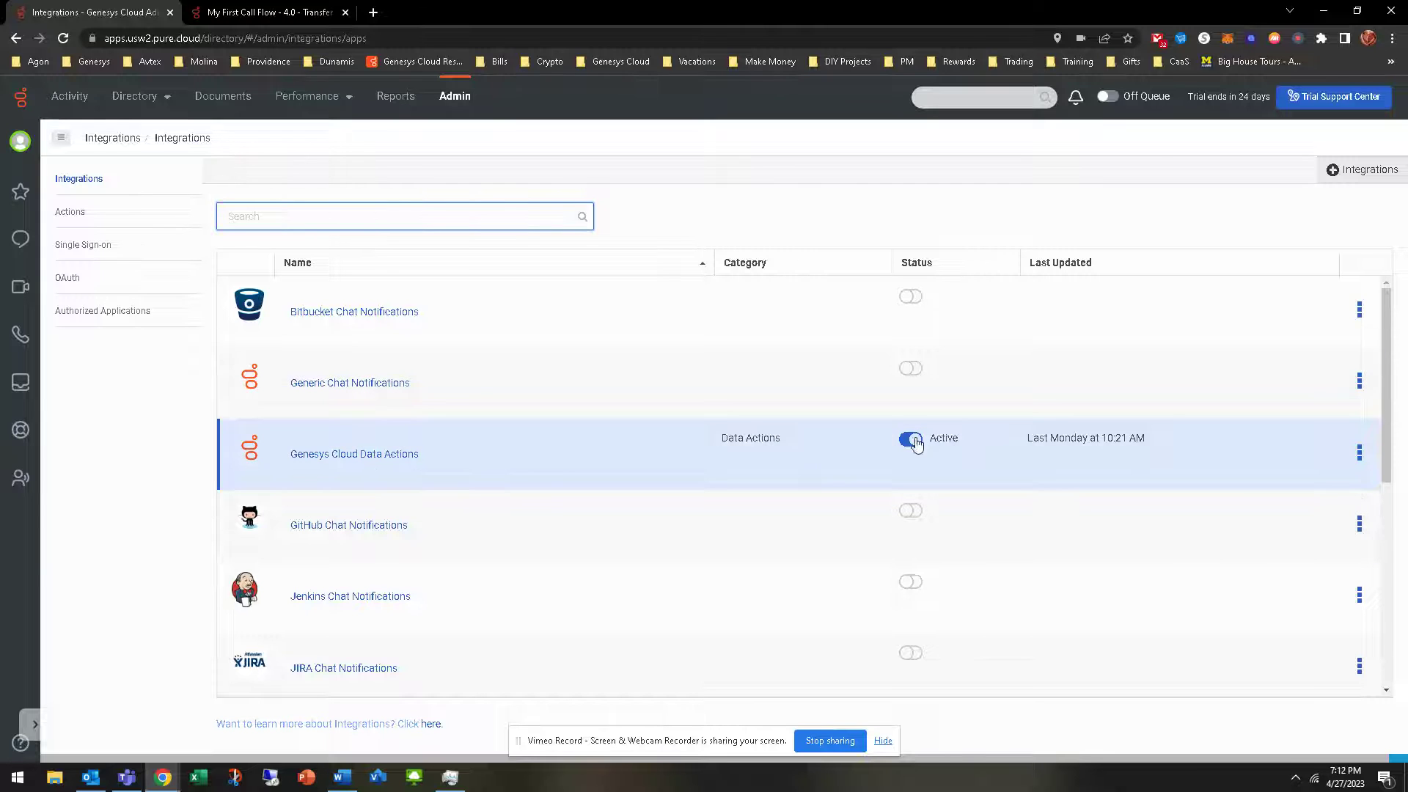
Look over the Actions list, then switch back to the My First Call Flow Architect tab
left_click(71, 212)
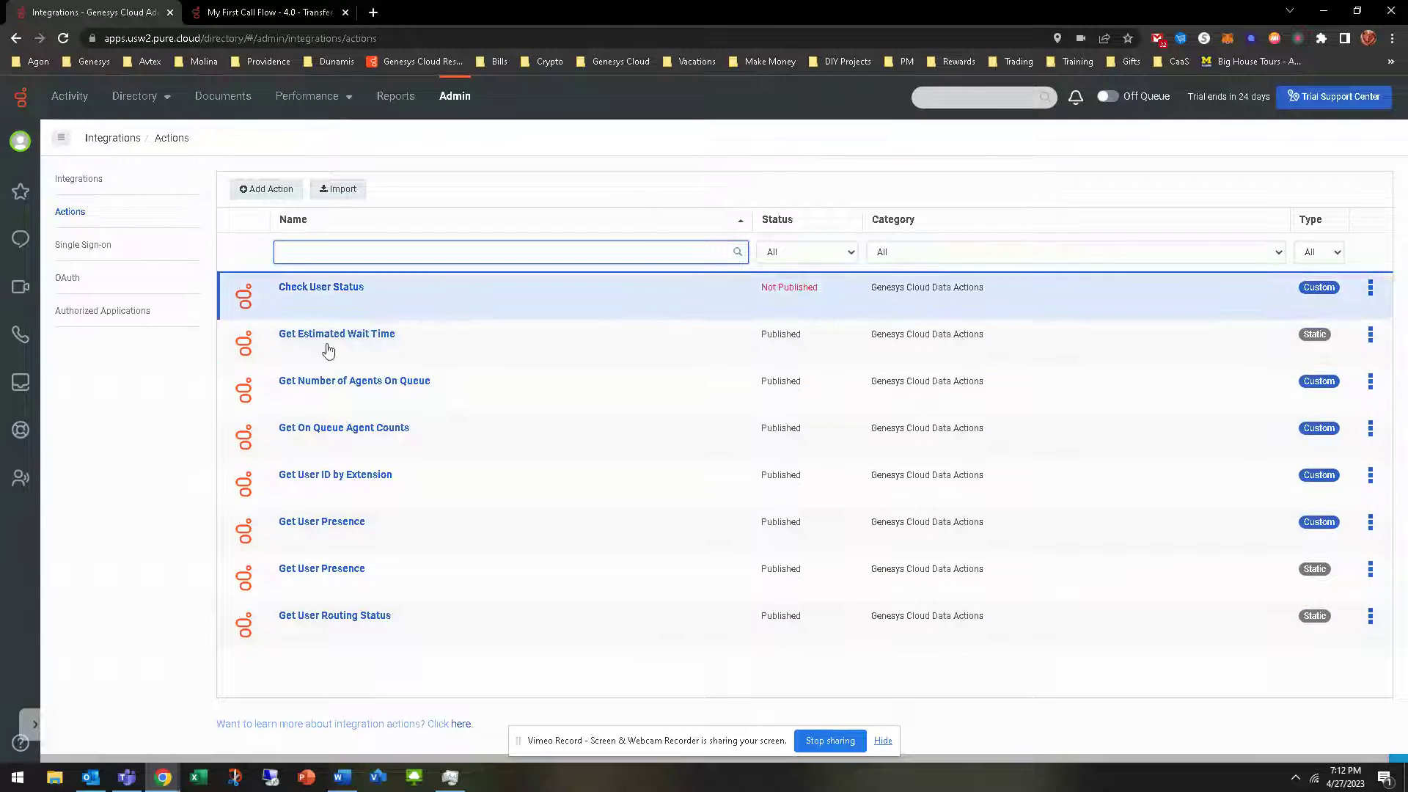
left_click(297, 11)
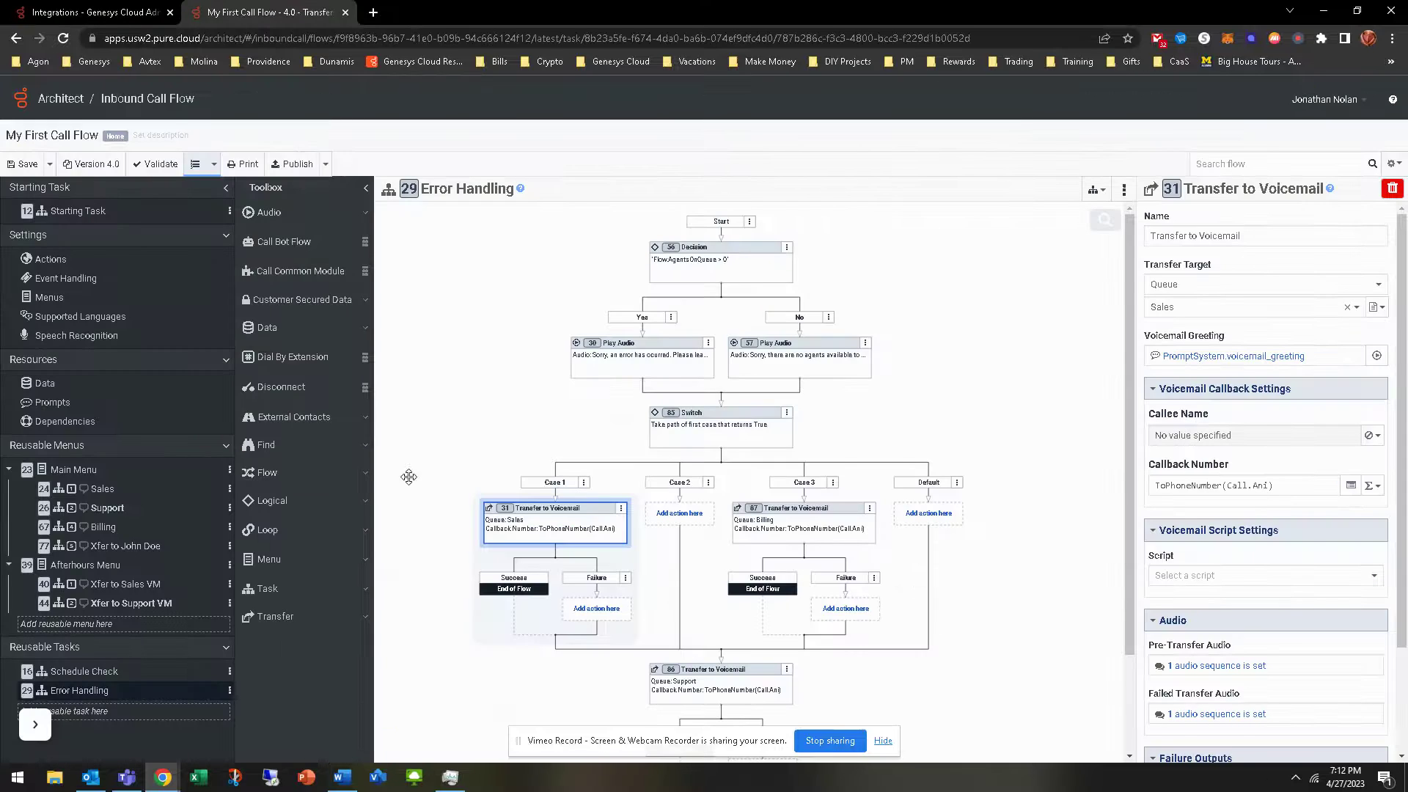